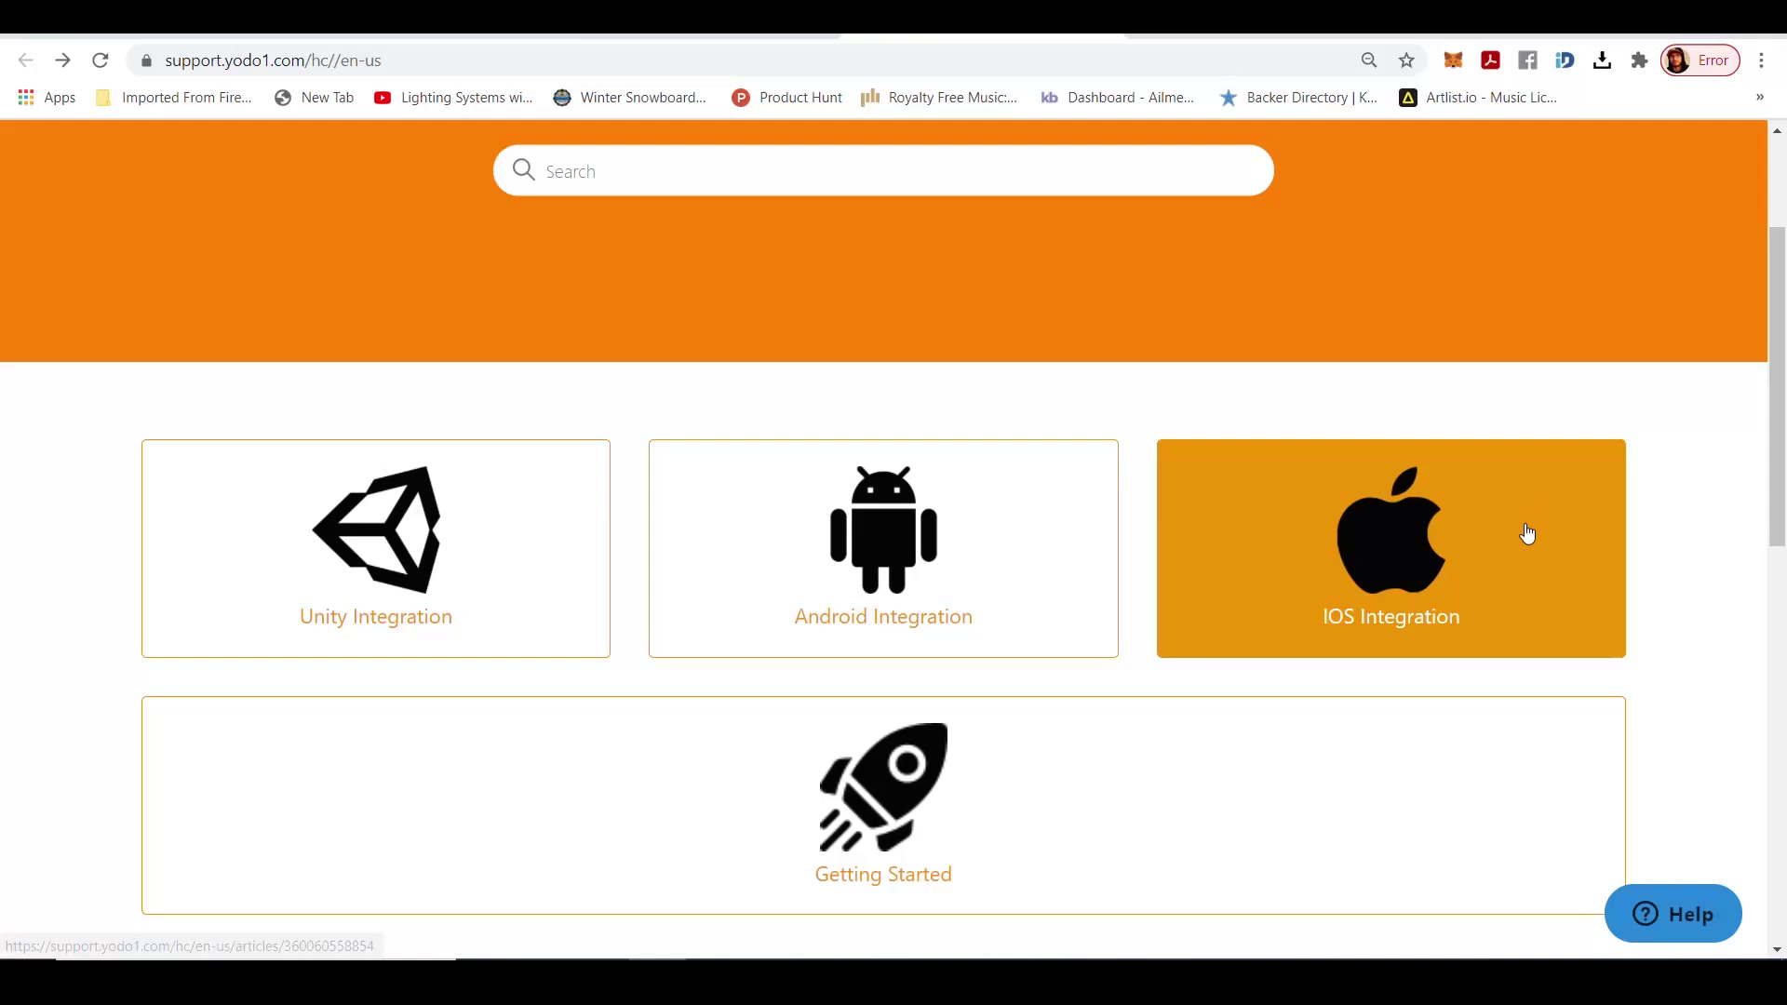
scroll(1529, 536, up, 2)
Download the Standard MAS Plugin from the Unity Integration article and save it to the Desktop.
click(488, 62)
click(488, 62)
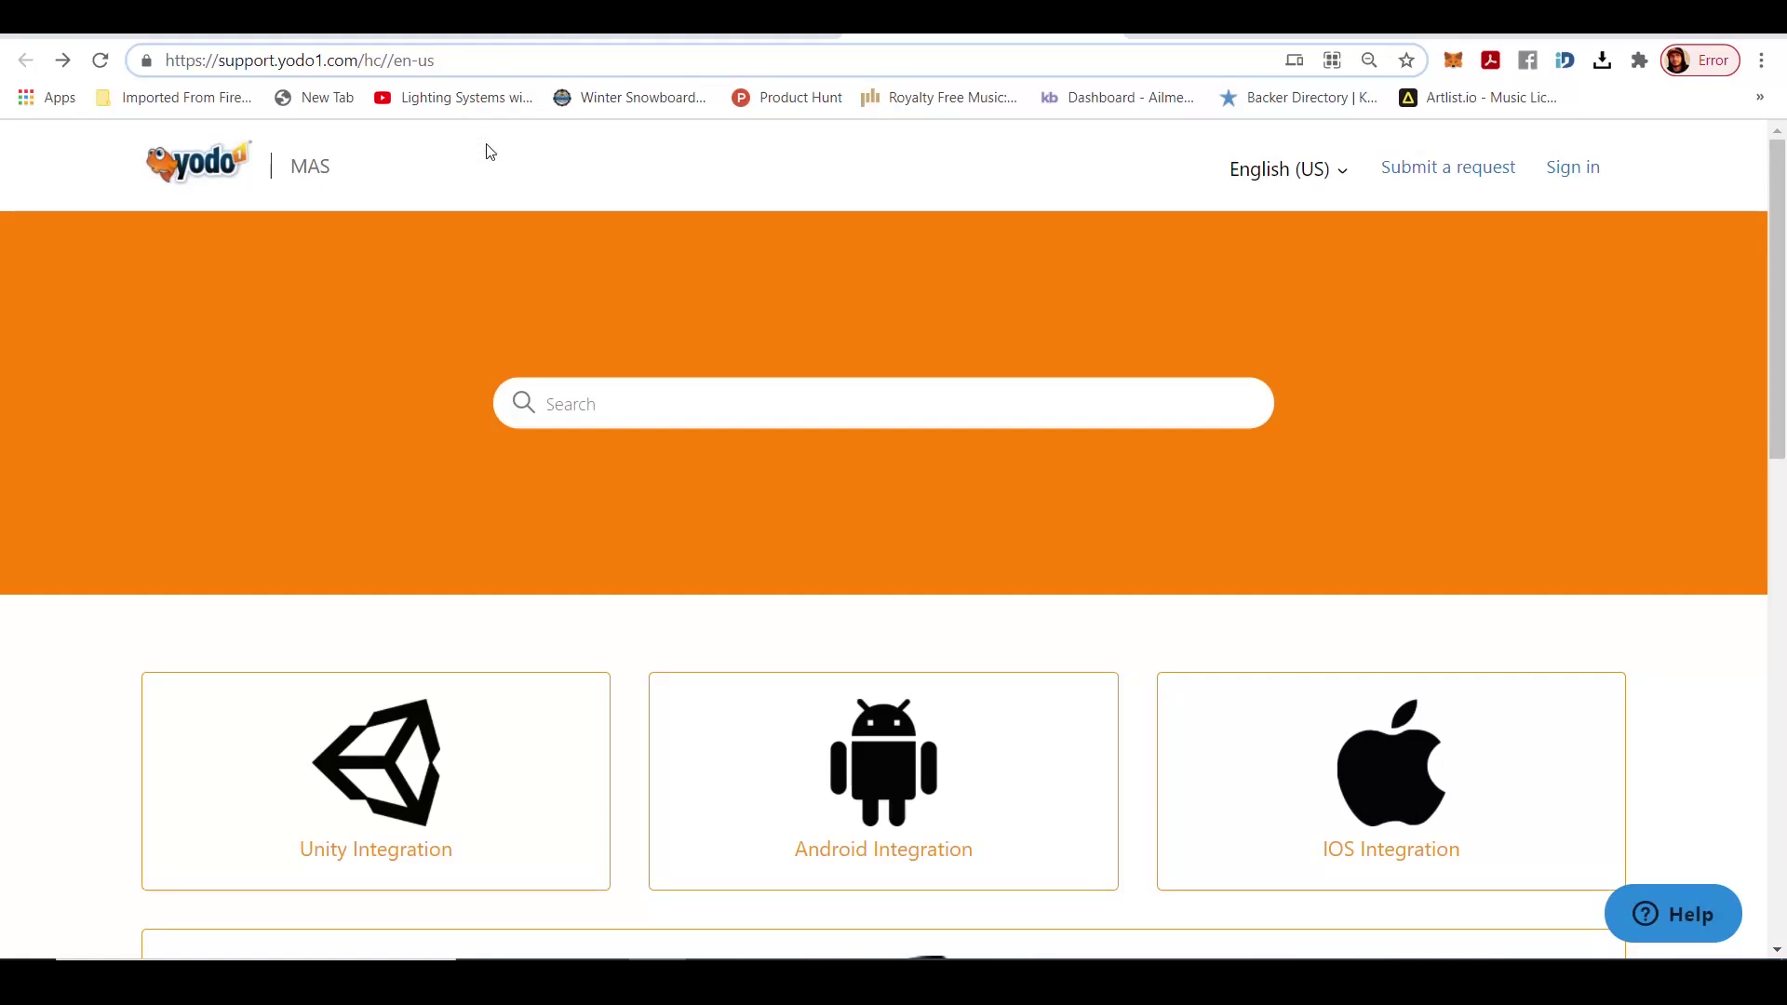
scroll(487, 152, down, 1)
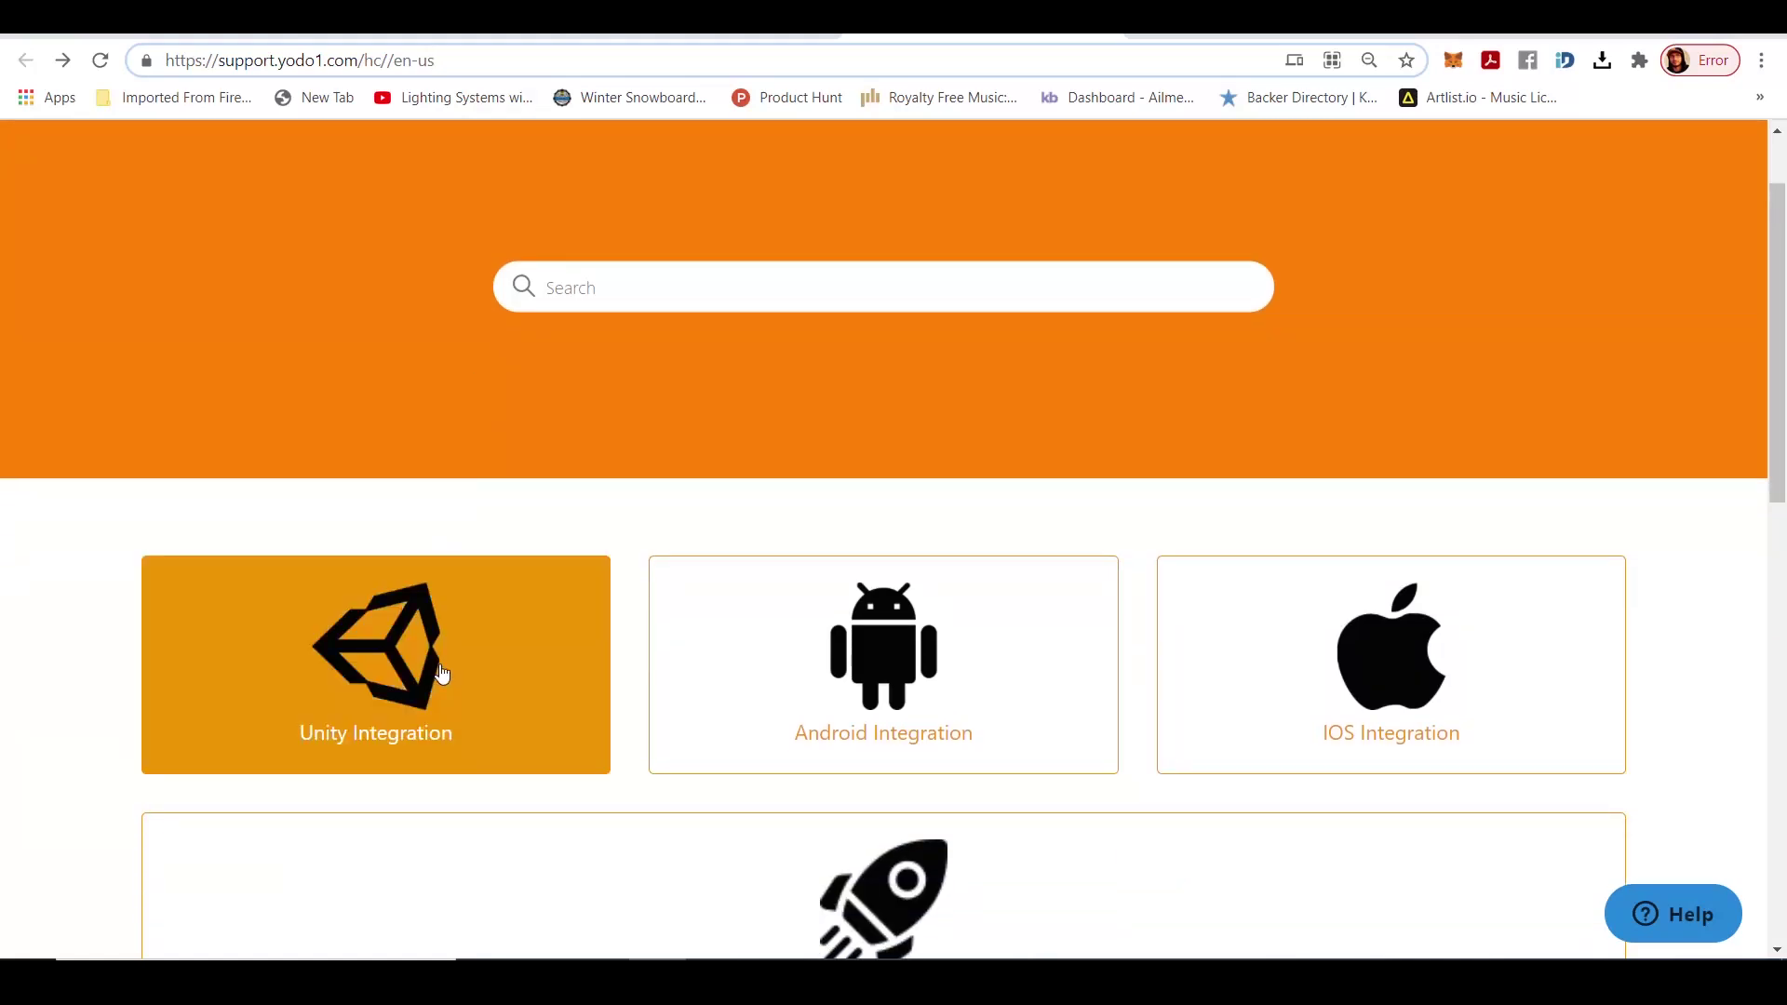
click(375, 659)
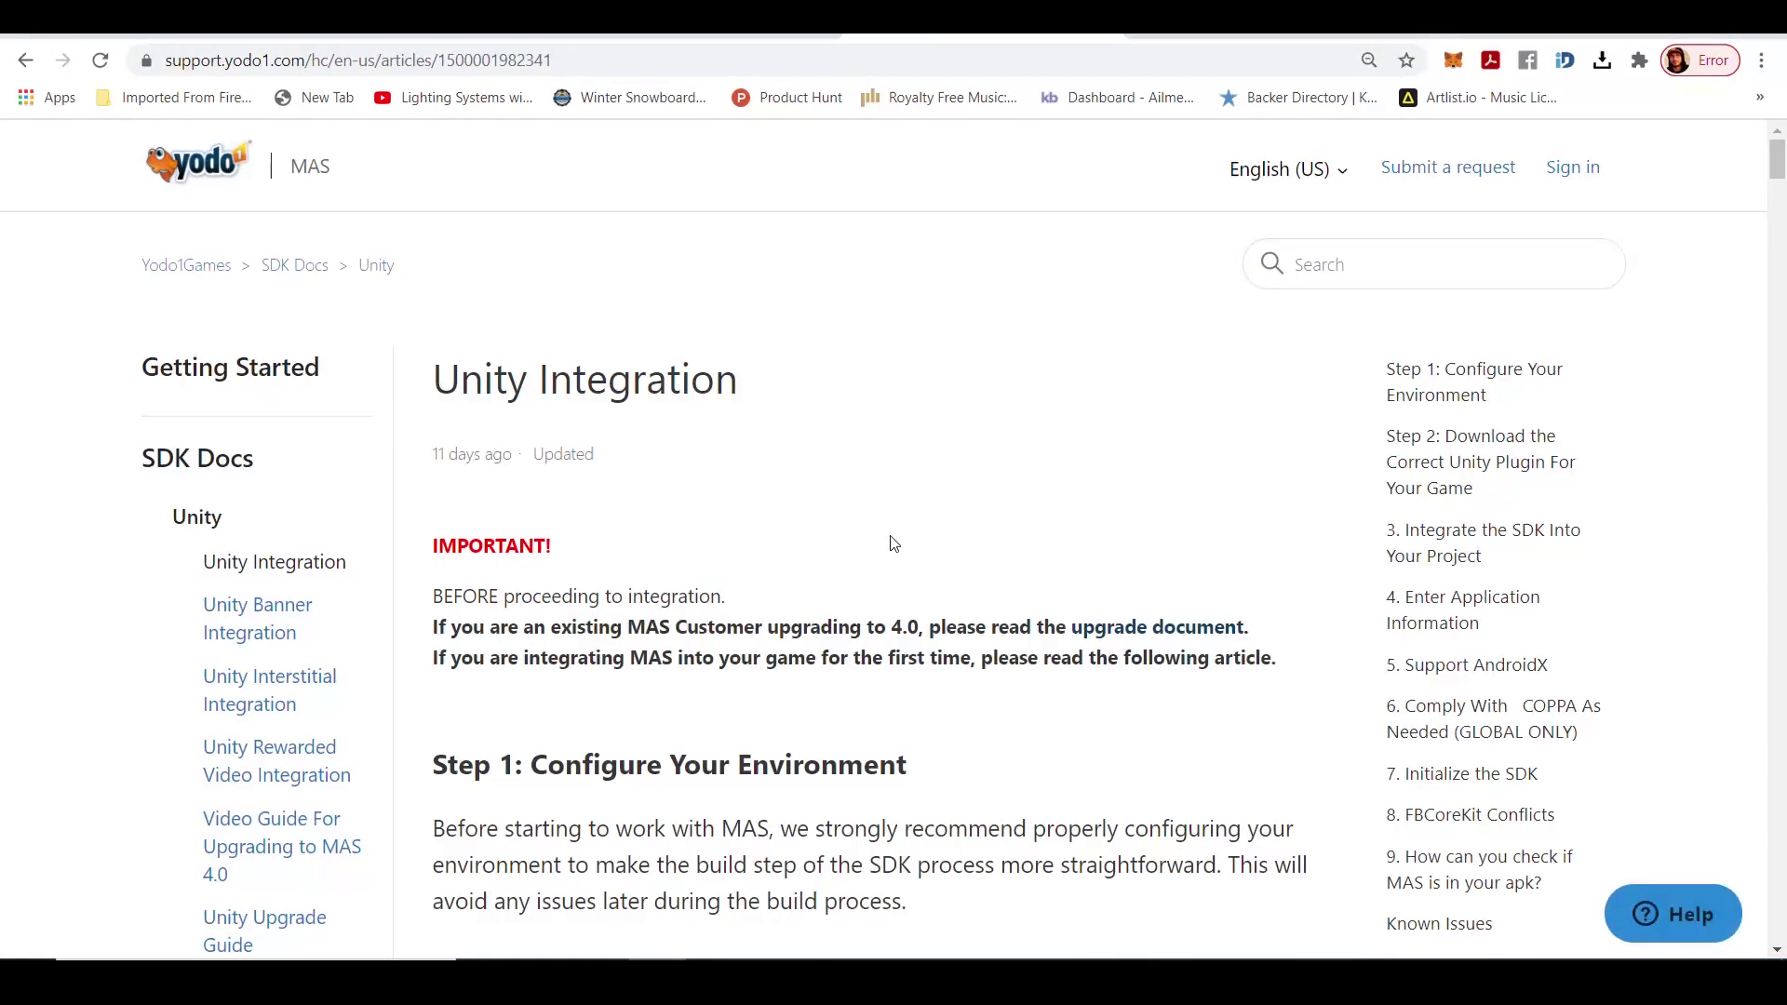
scroll(891, 543, down, 3)
scroll(891, 543, down, 3)
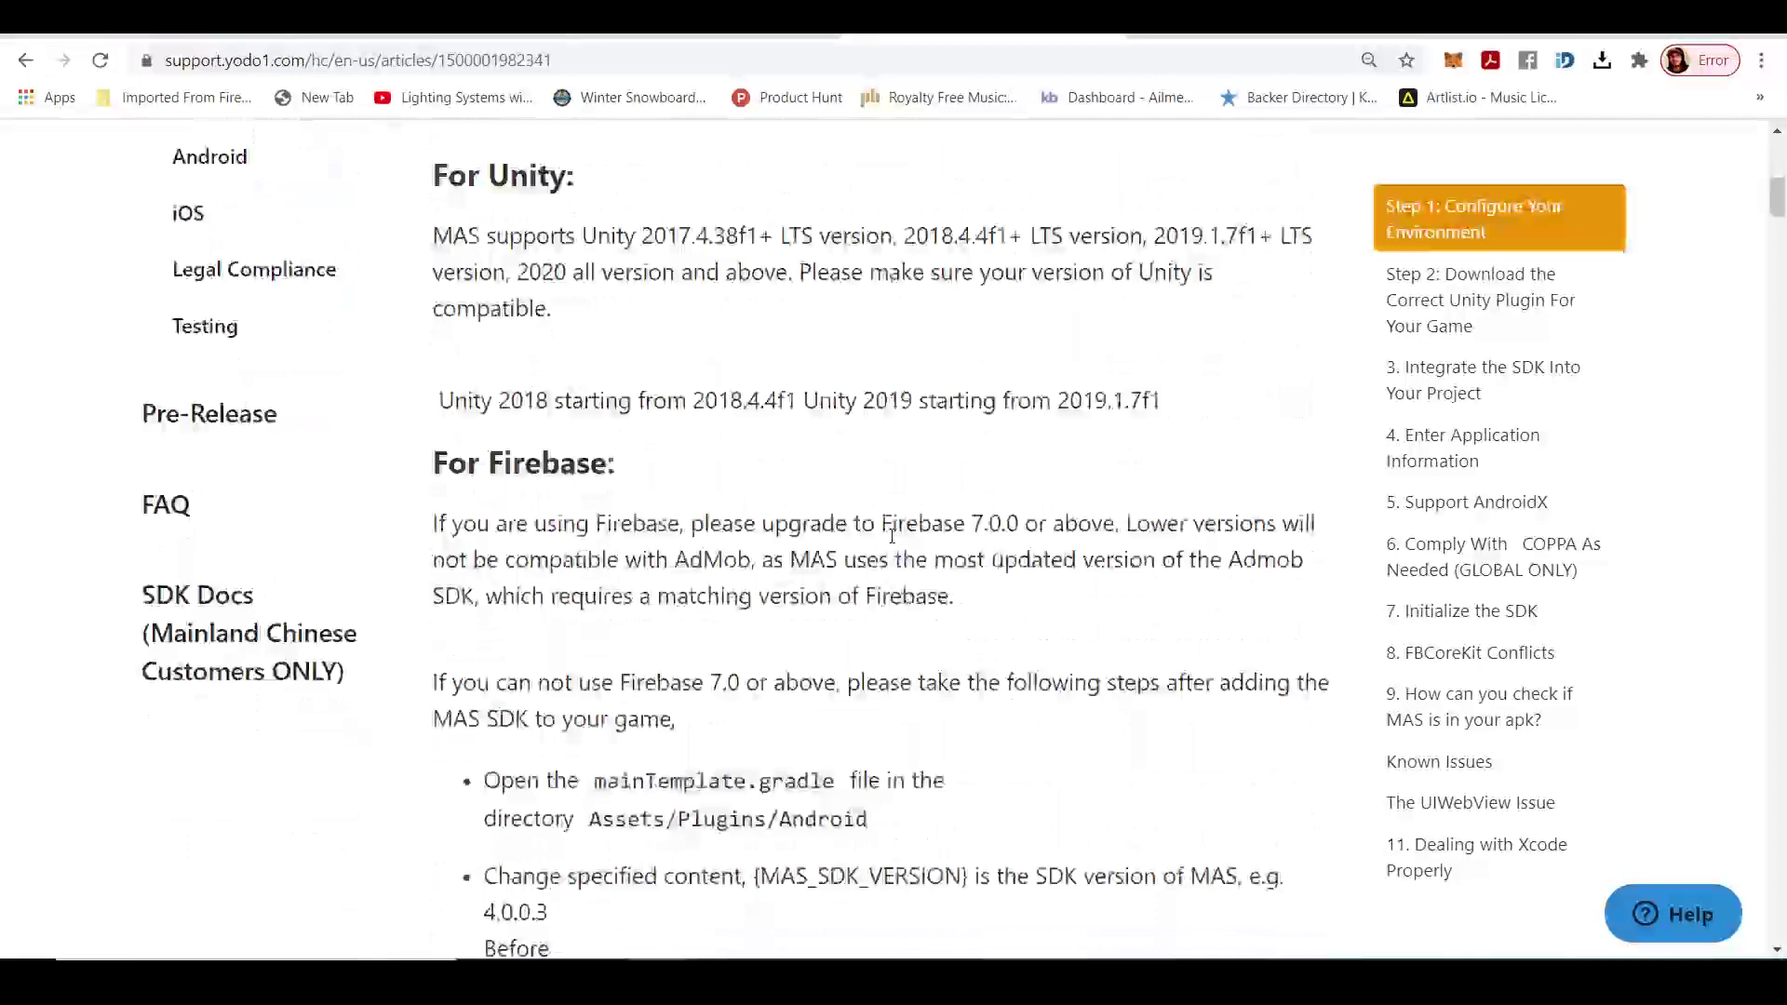
scroll(892, 544, down, 3)
scroll(891, 544, up, 3)
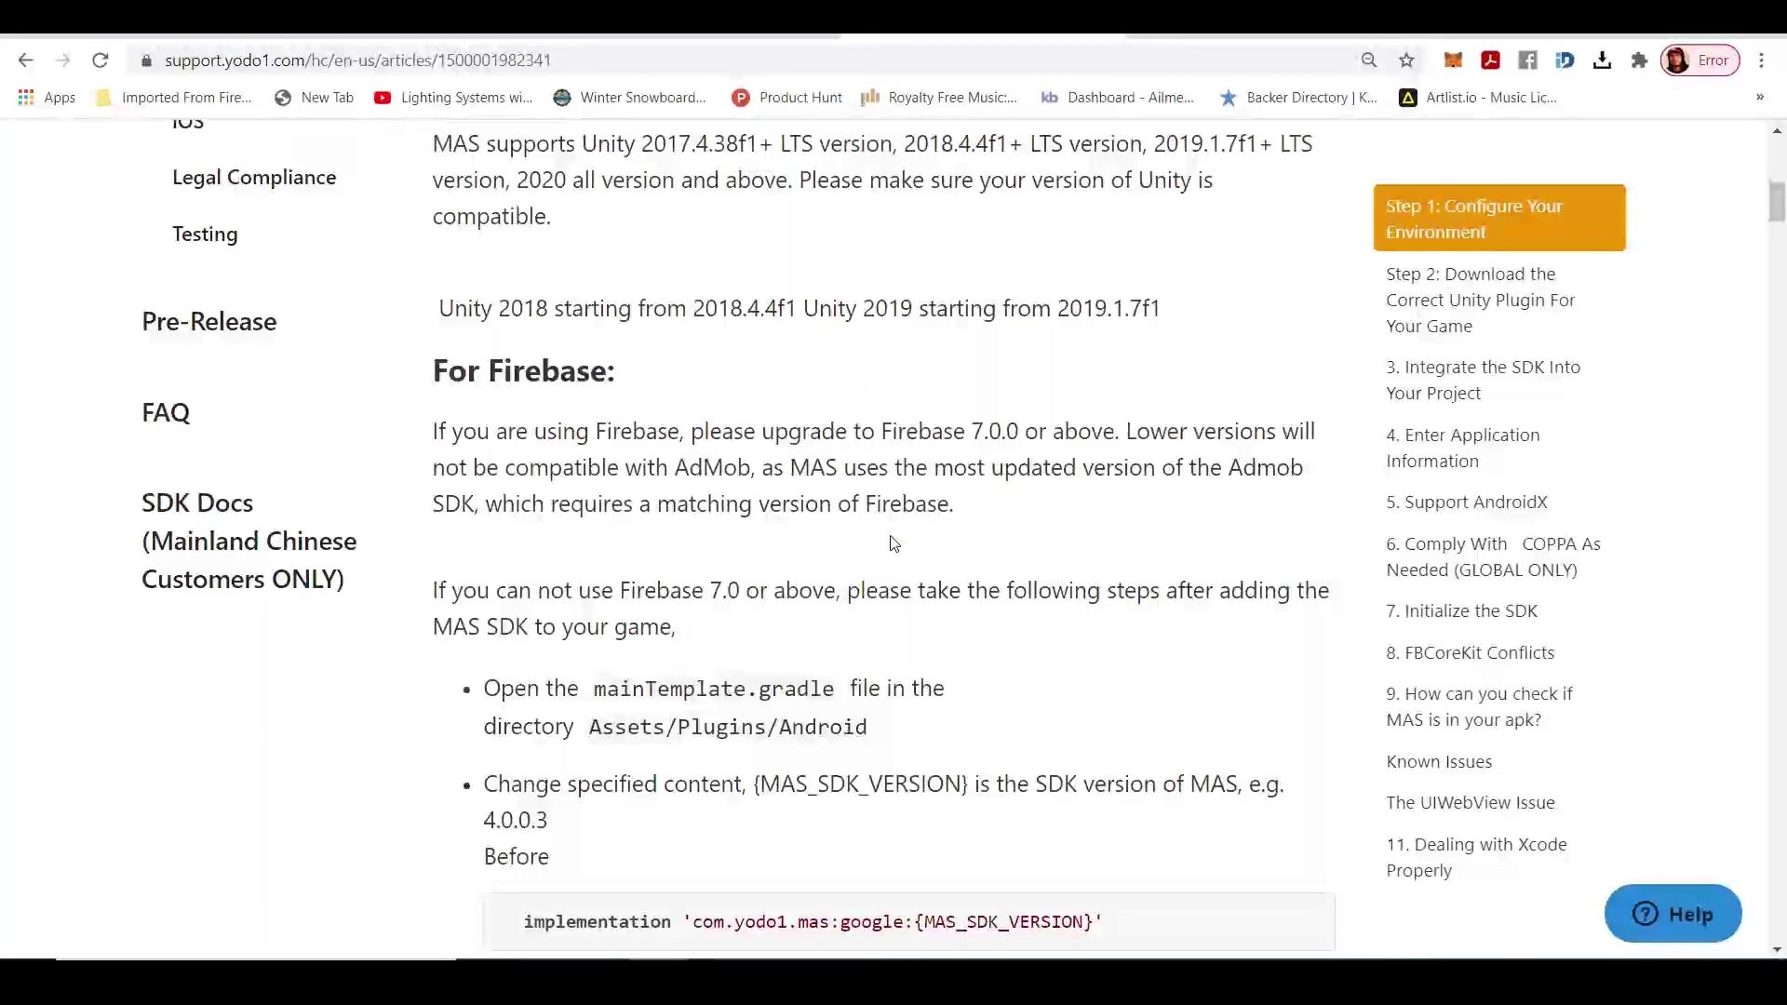
scroll(920, 538, down, 8)
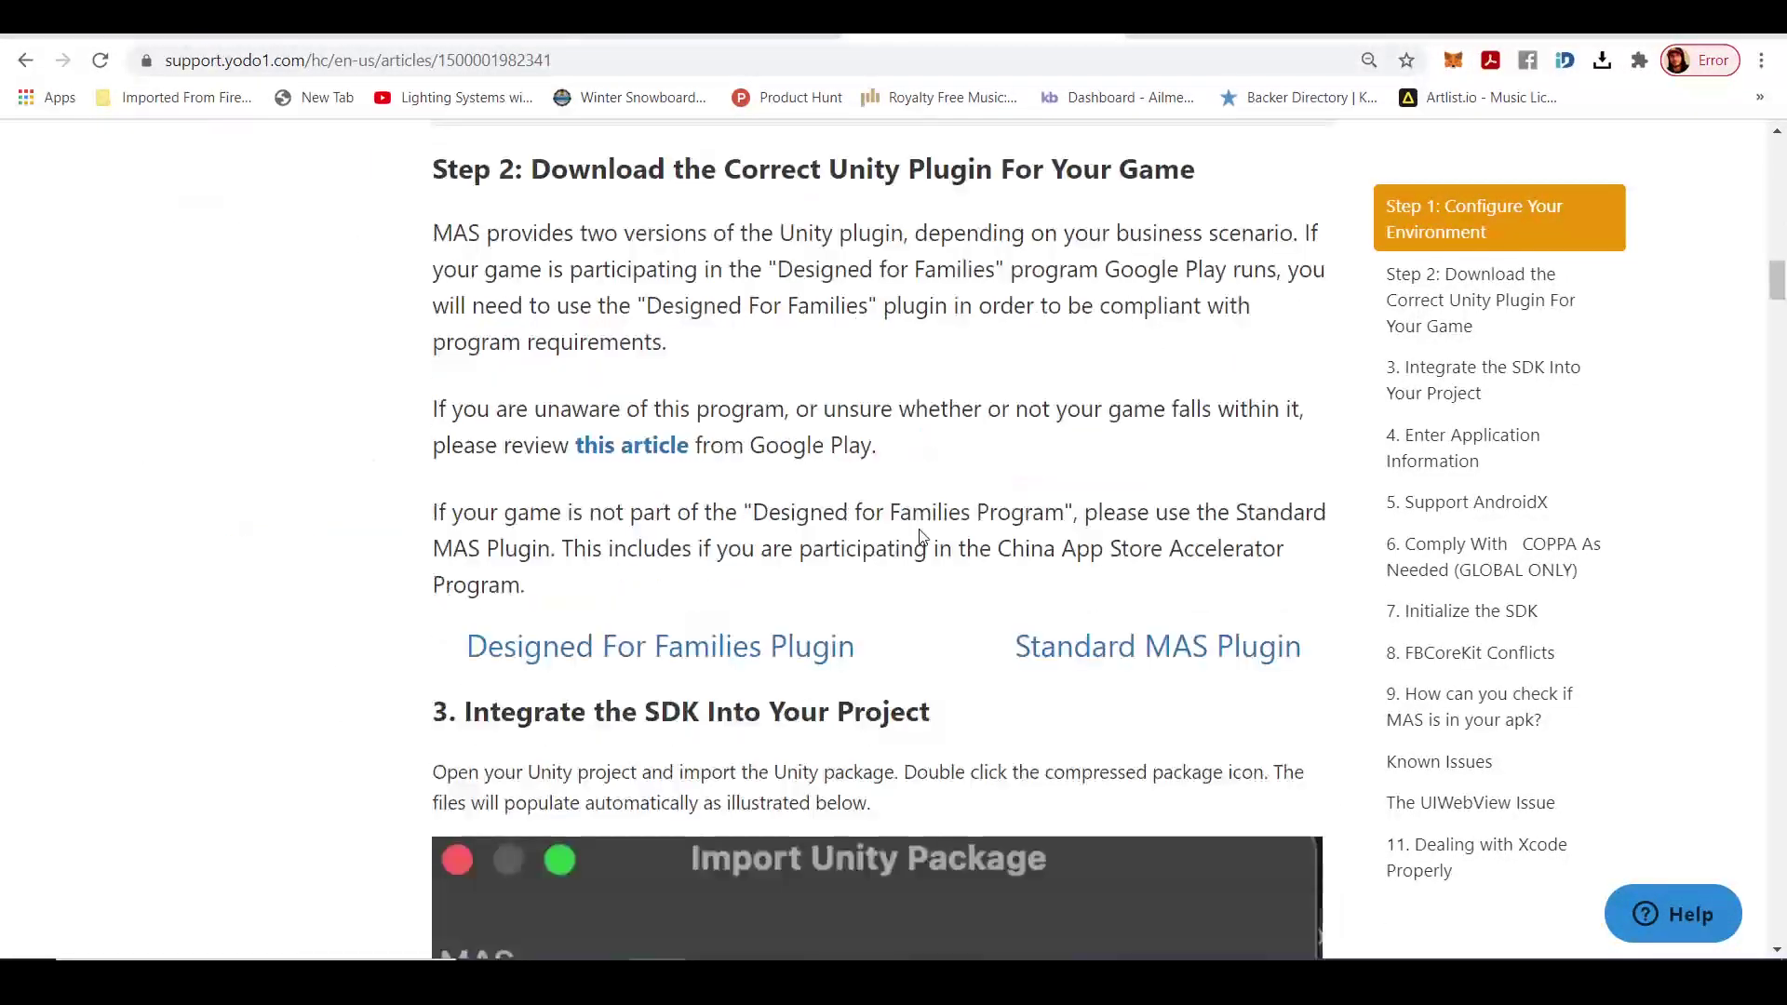
click(1089, 669)
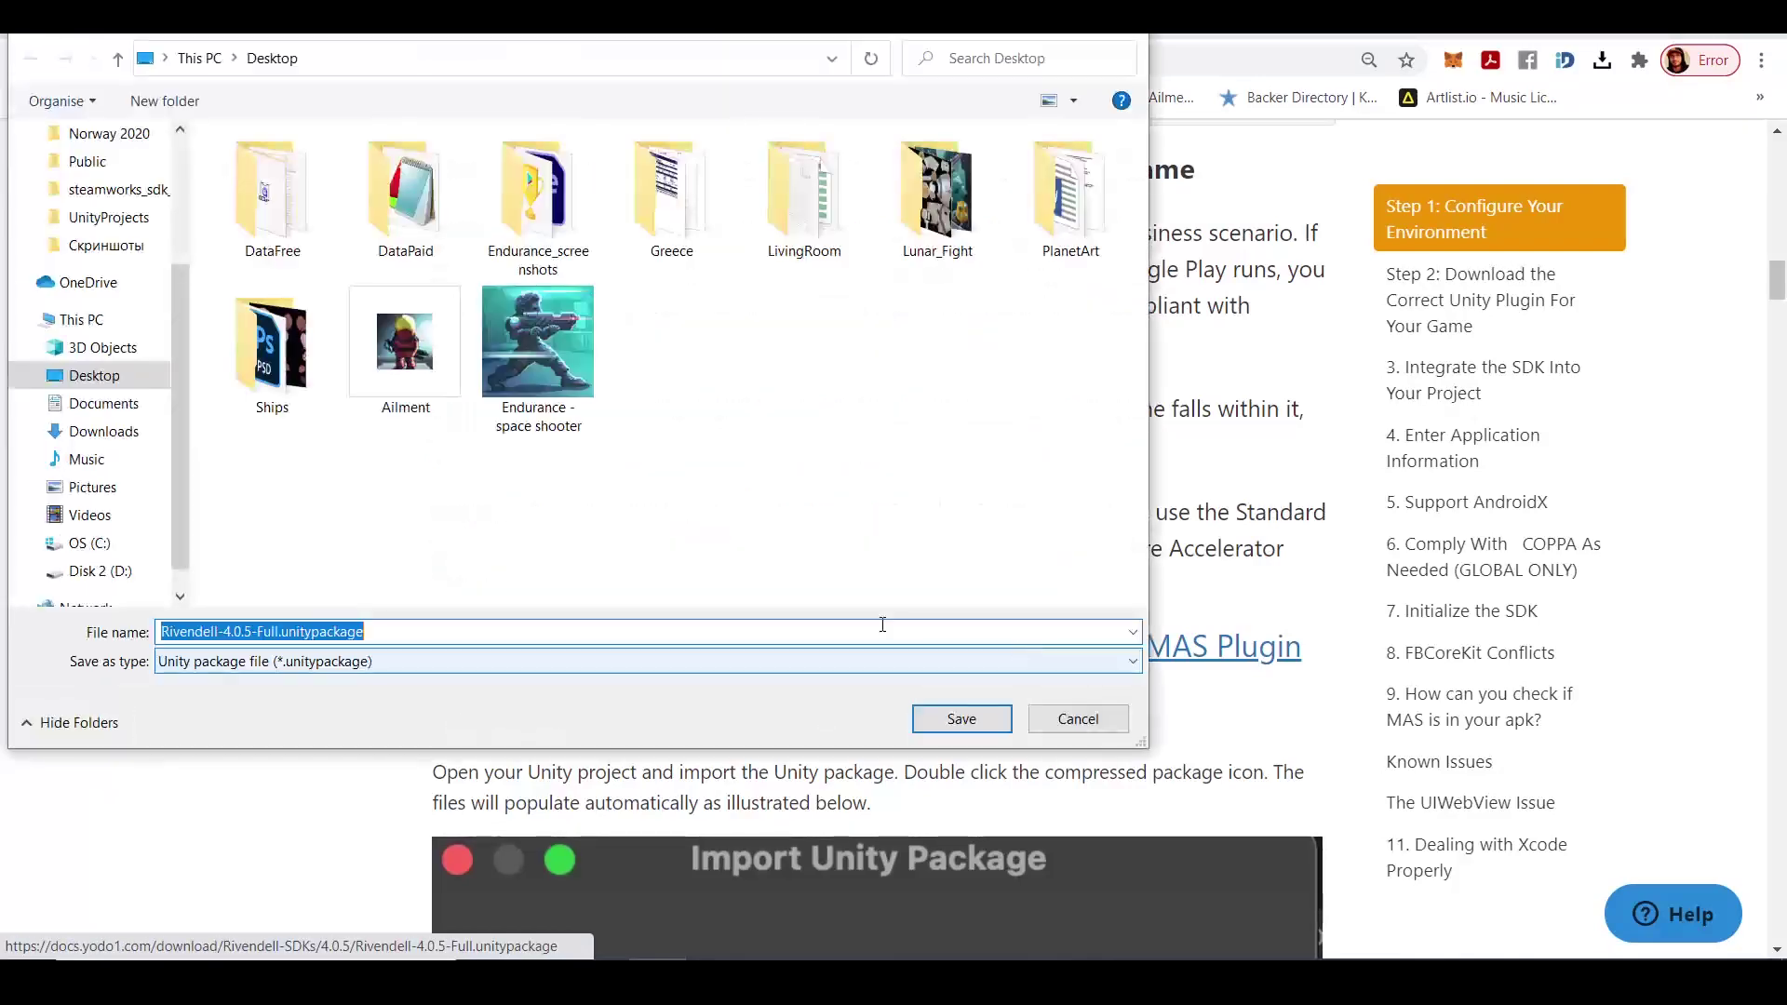
click(963, 721)
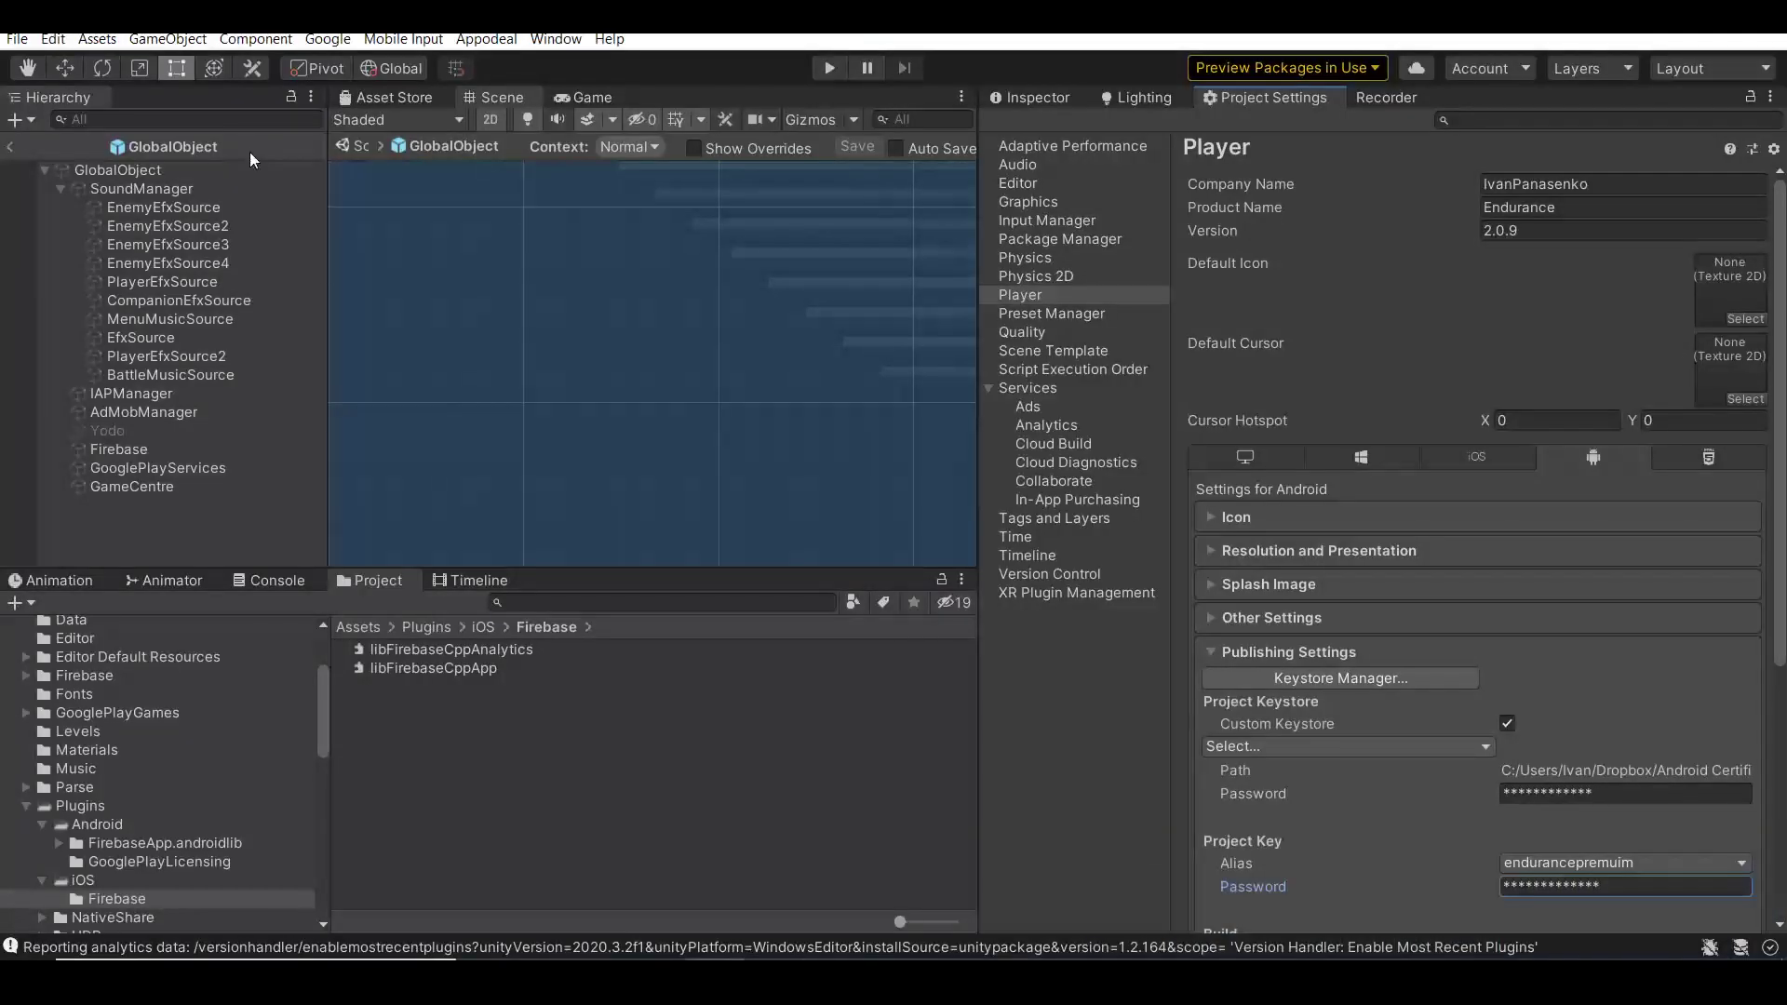
Import every file from the Rivendell-4.0.5-Full custom package into the project.
click(98, 39)
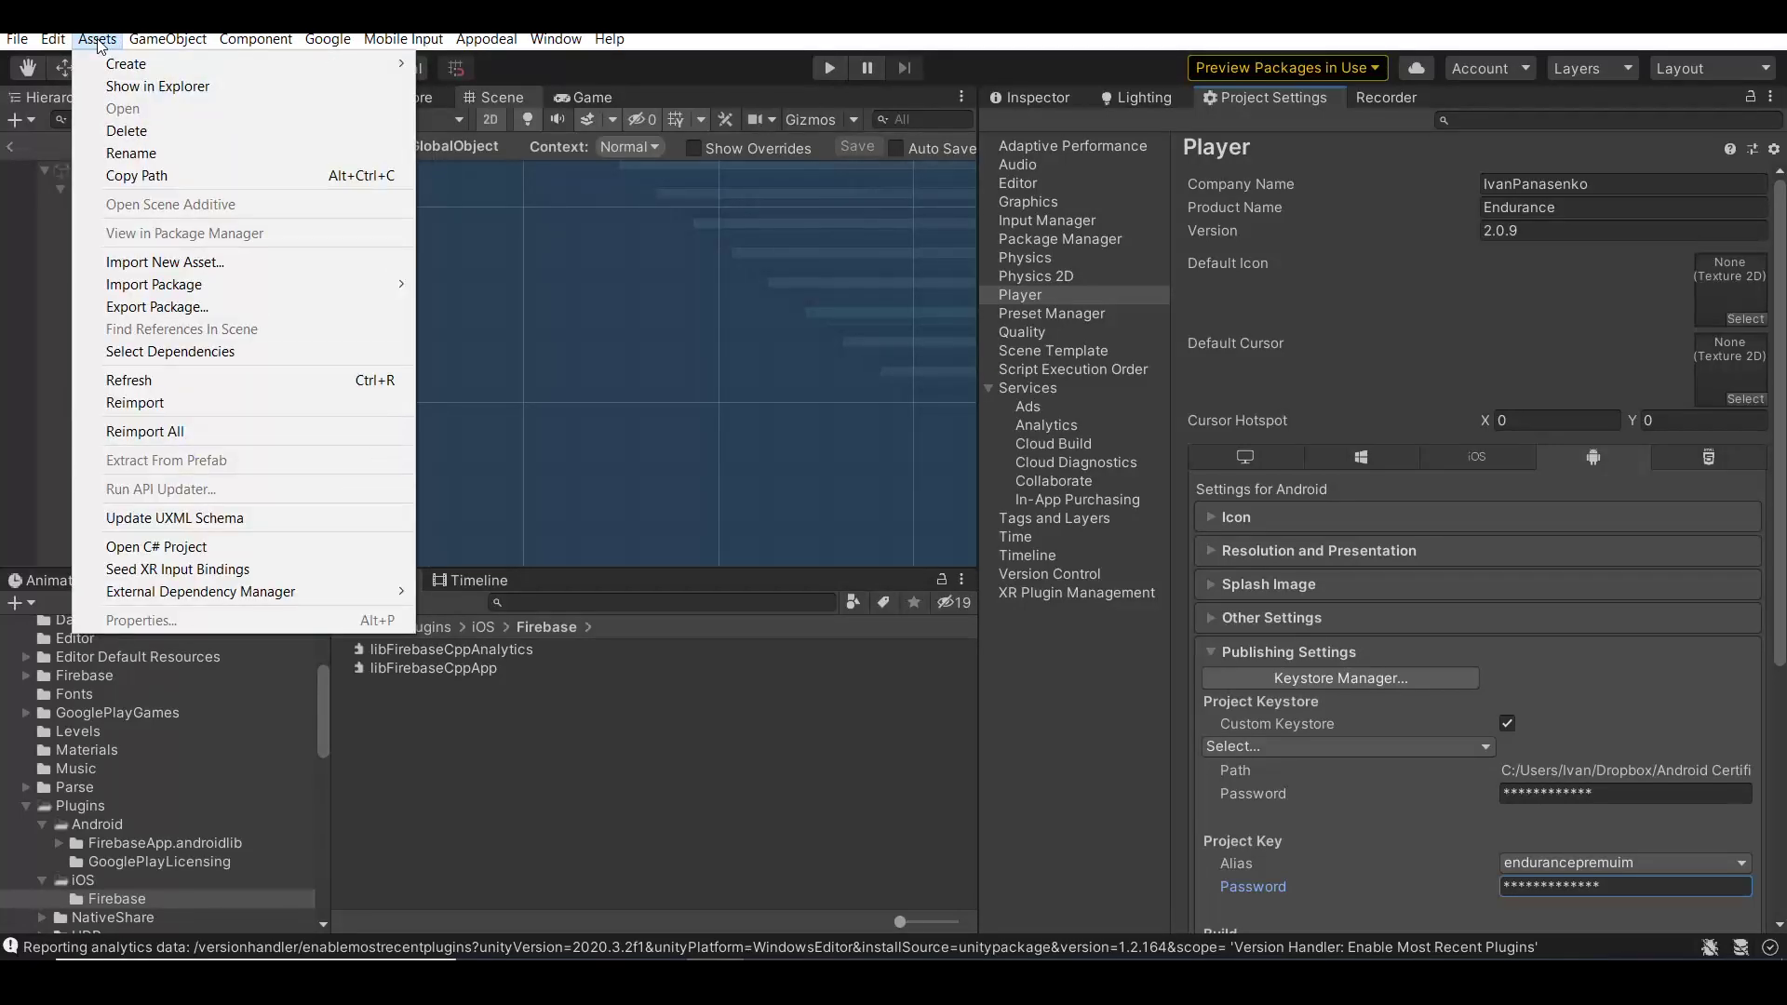
mouse_move(153, 283)
click(523, 286)
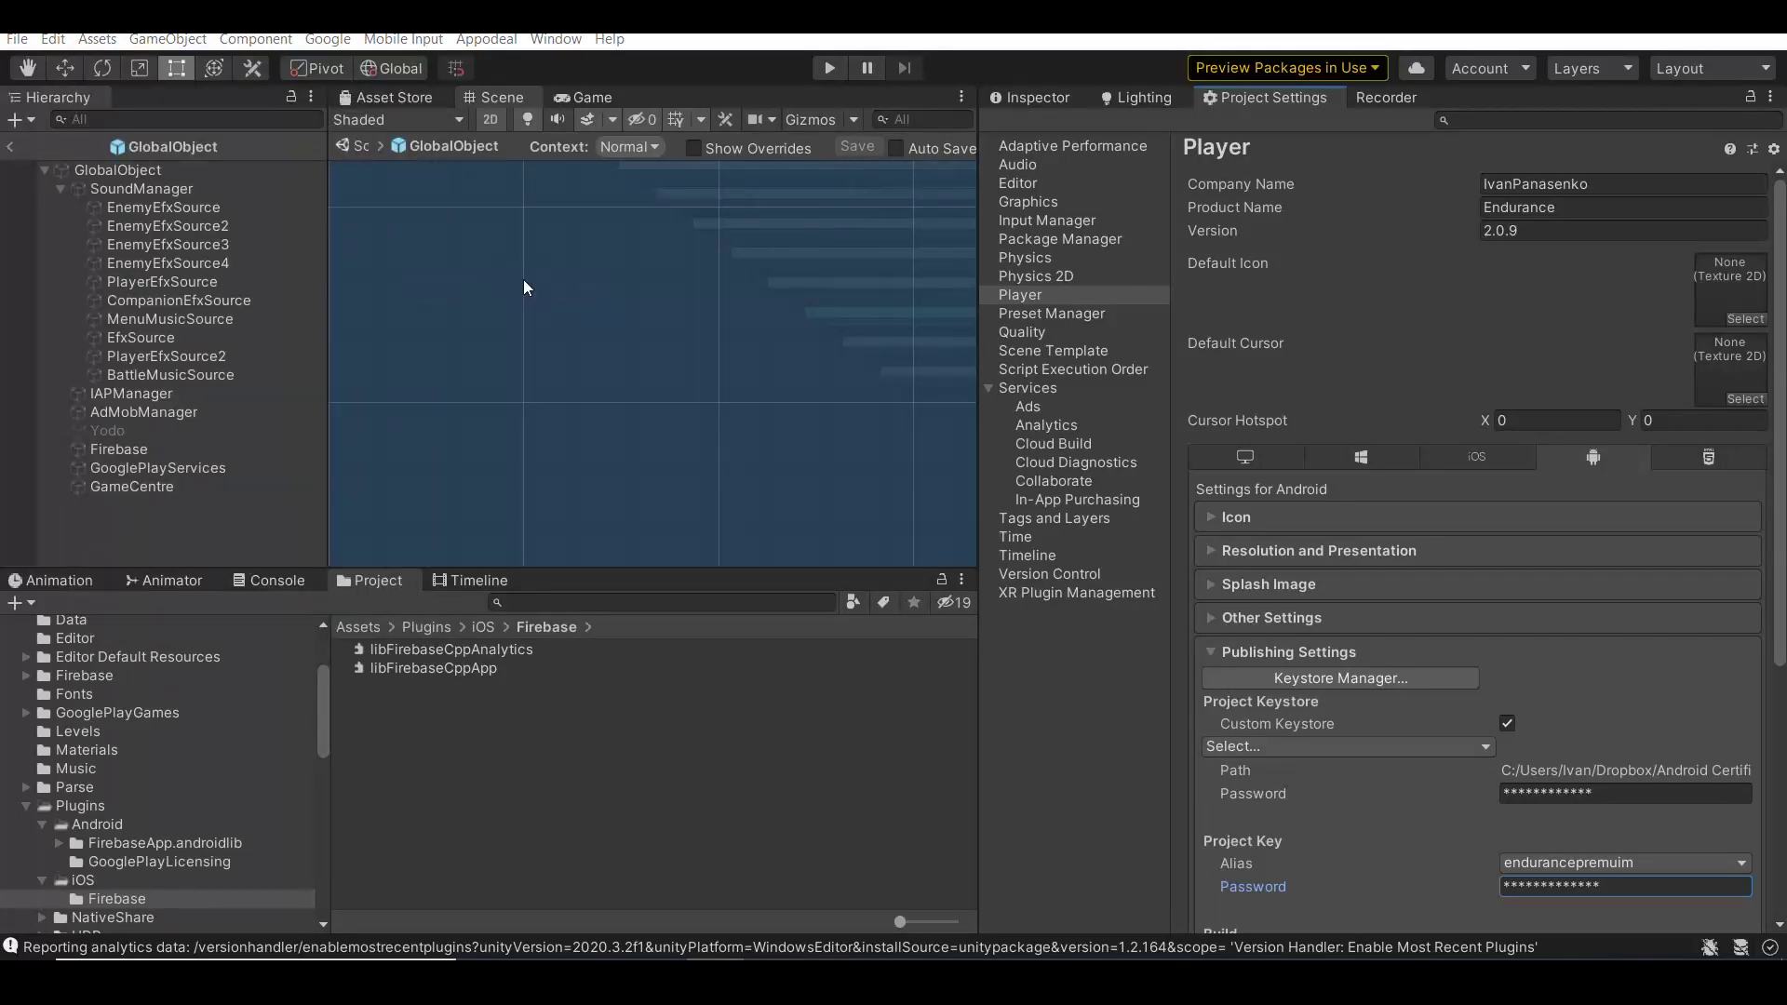
scroll(587, 391, down, 2)
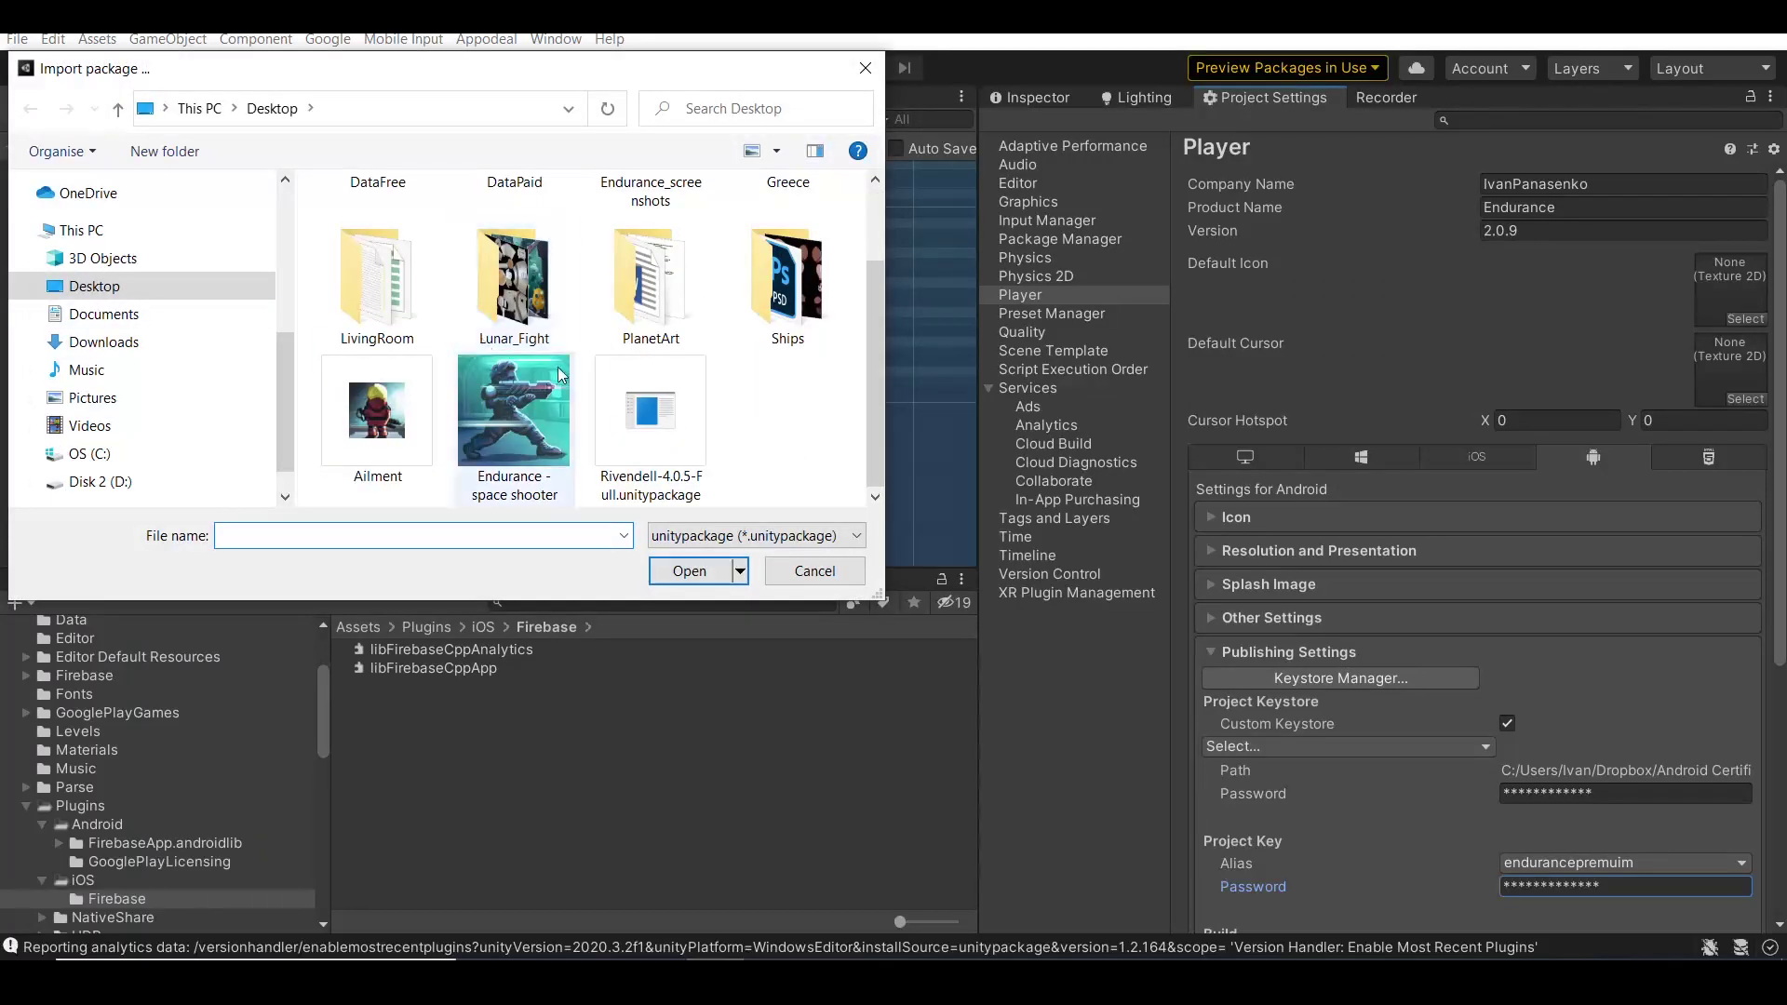
double_click(661, 416)
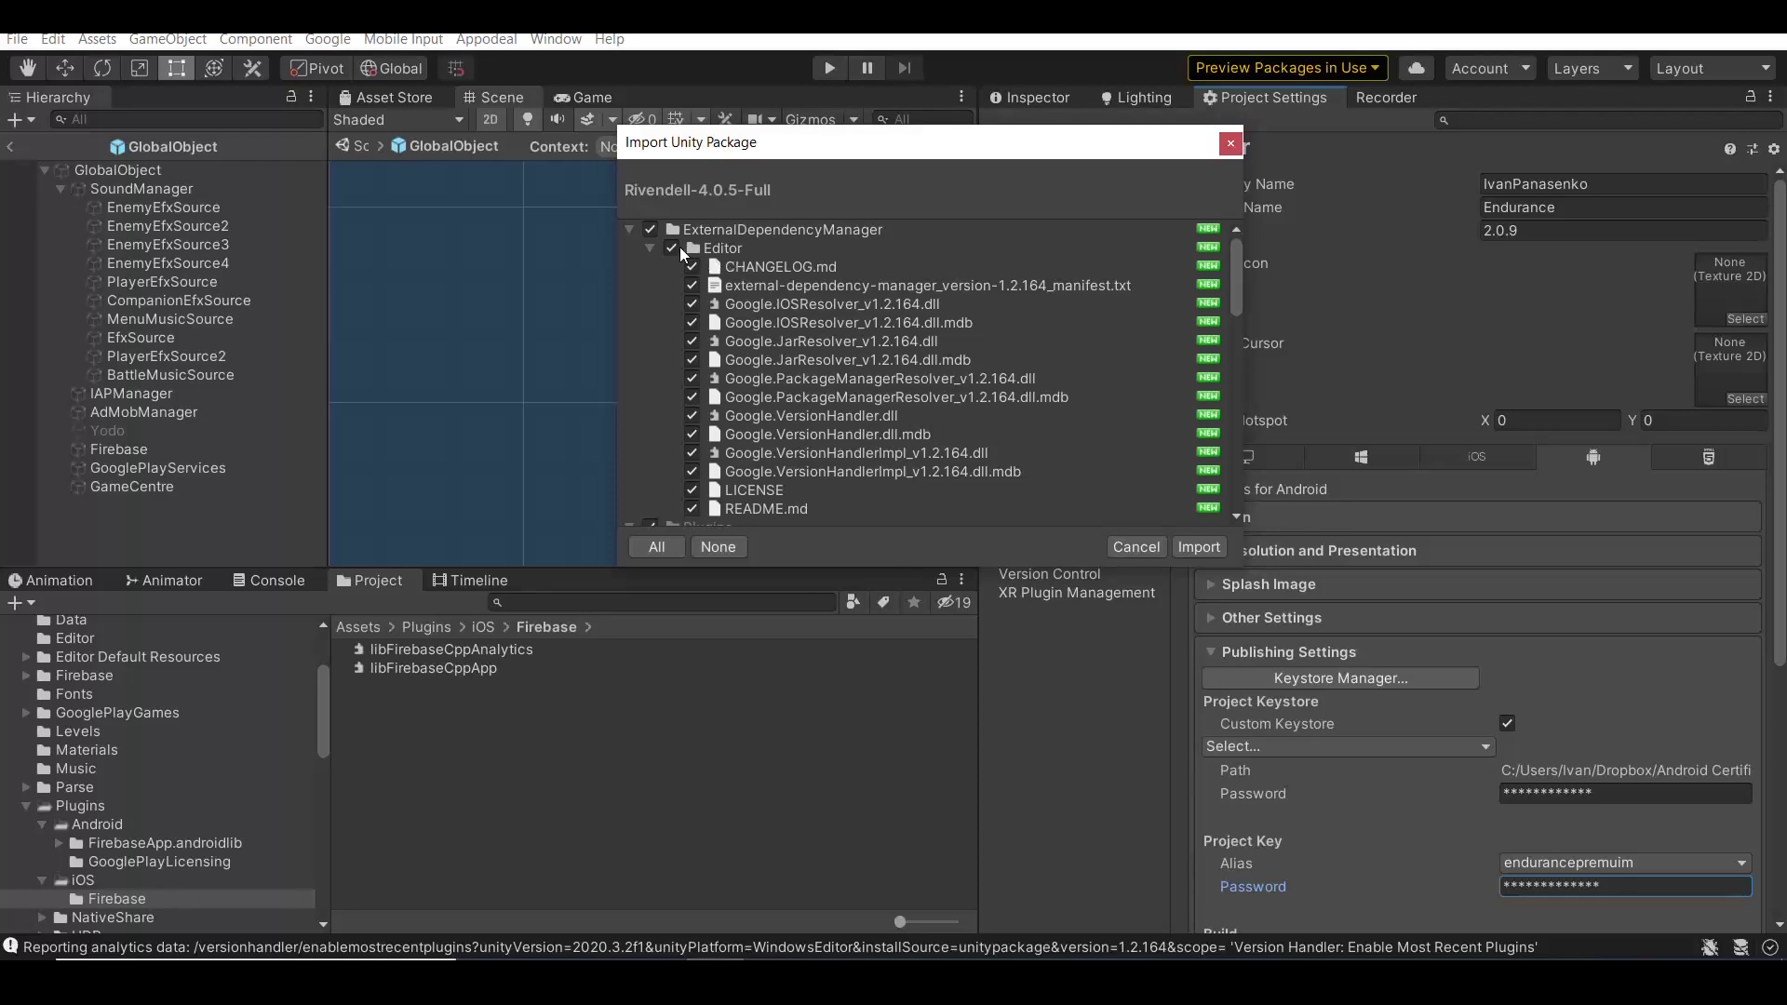
click(648, 249)
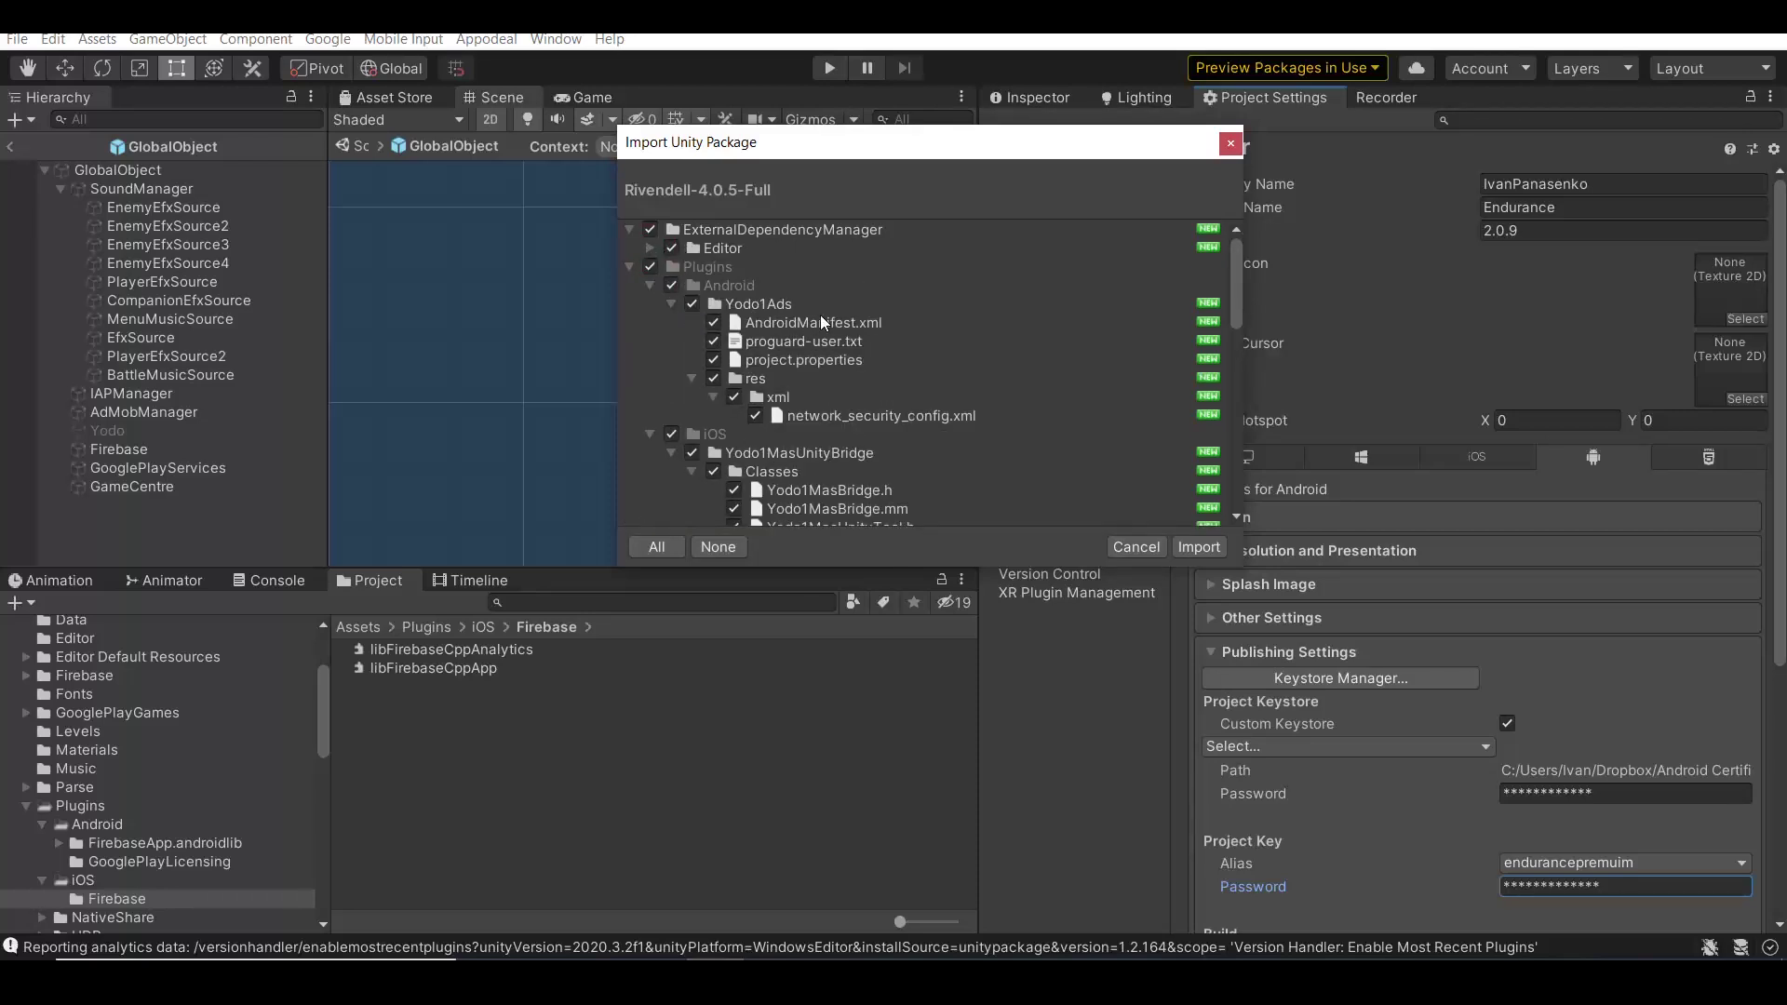
scroll(820, 314, down, 1)
scroll(877, 327, down, 1)
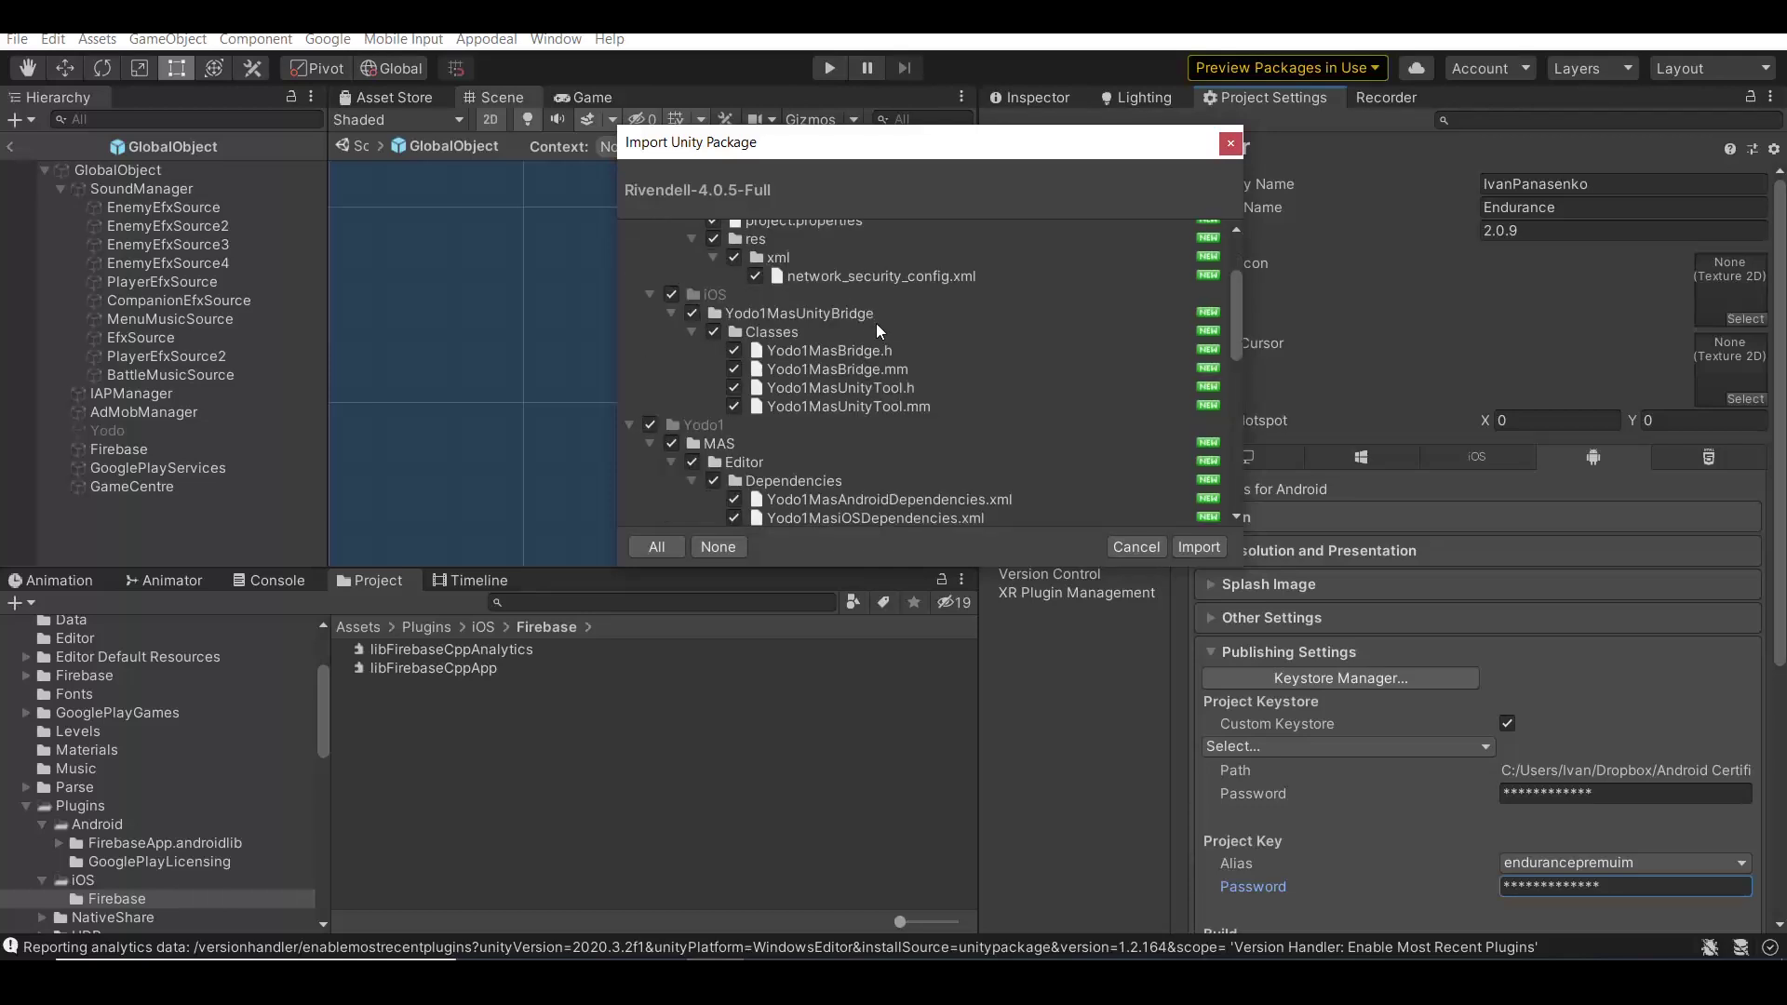
scroll(878, 327, down, 1)
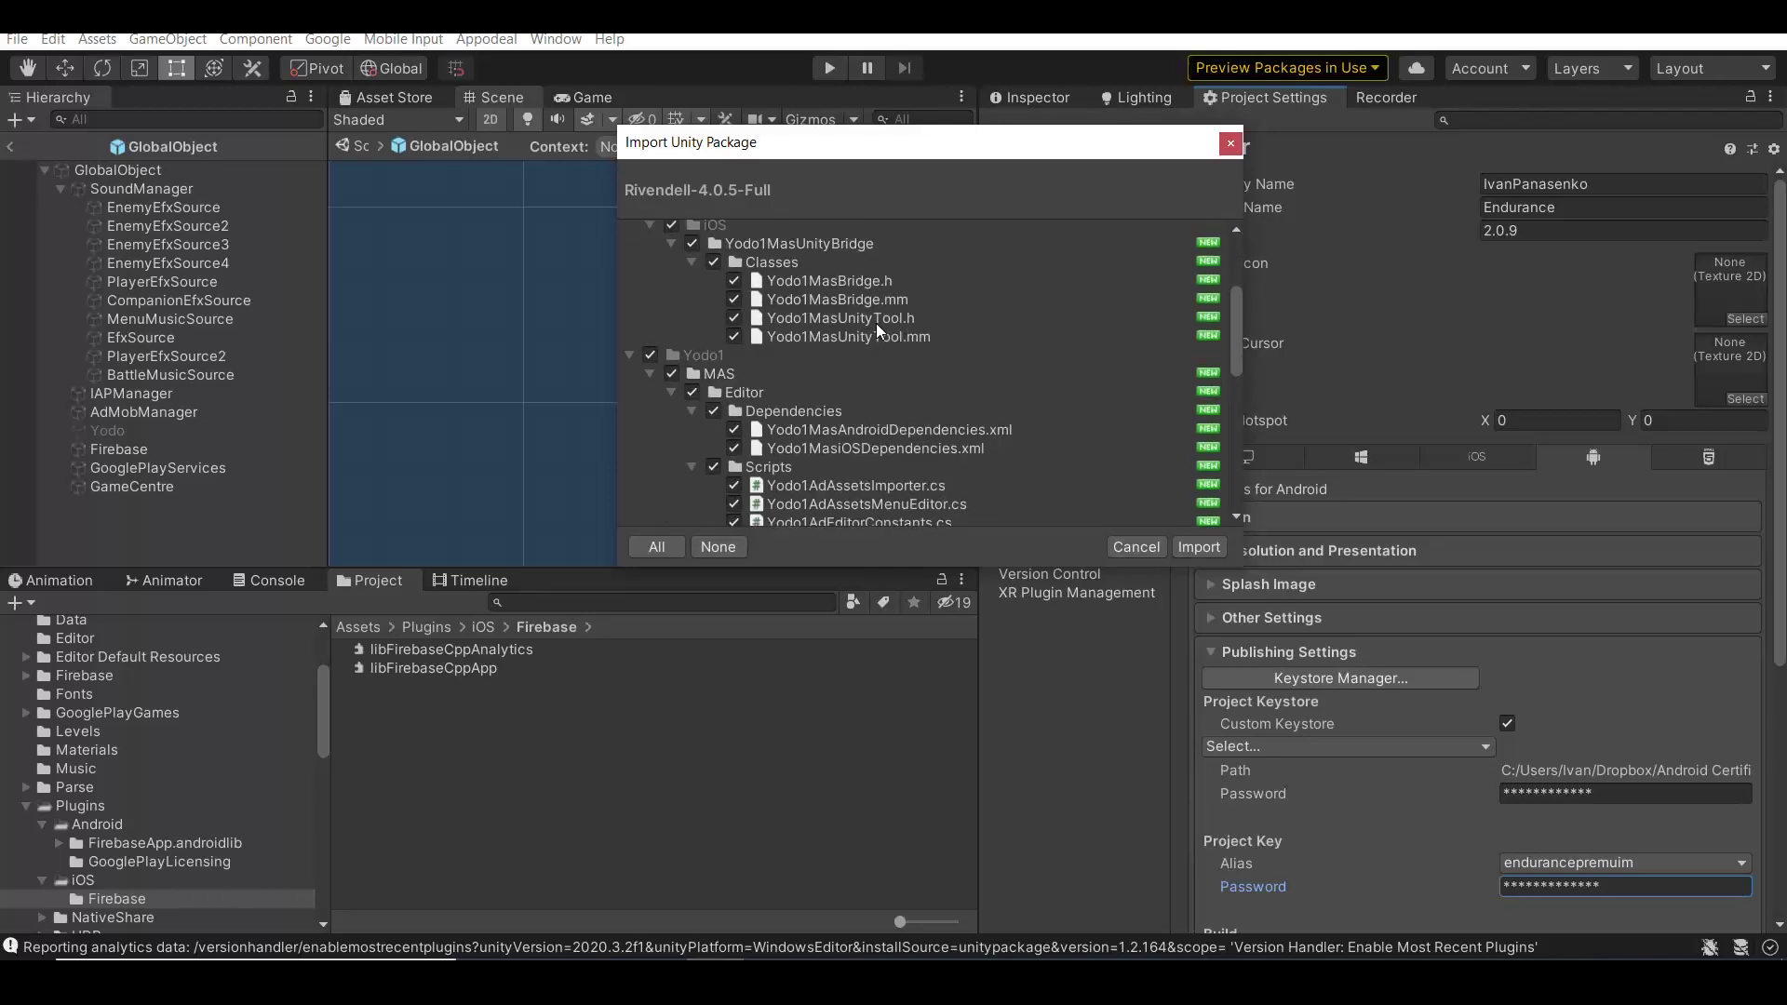
scroll(875, 323, down, 1)
scroll(876, 323, down, 2)
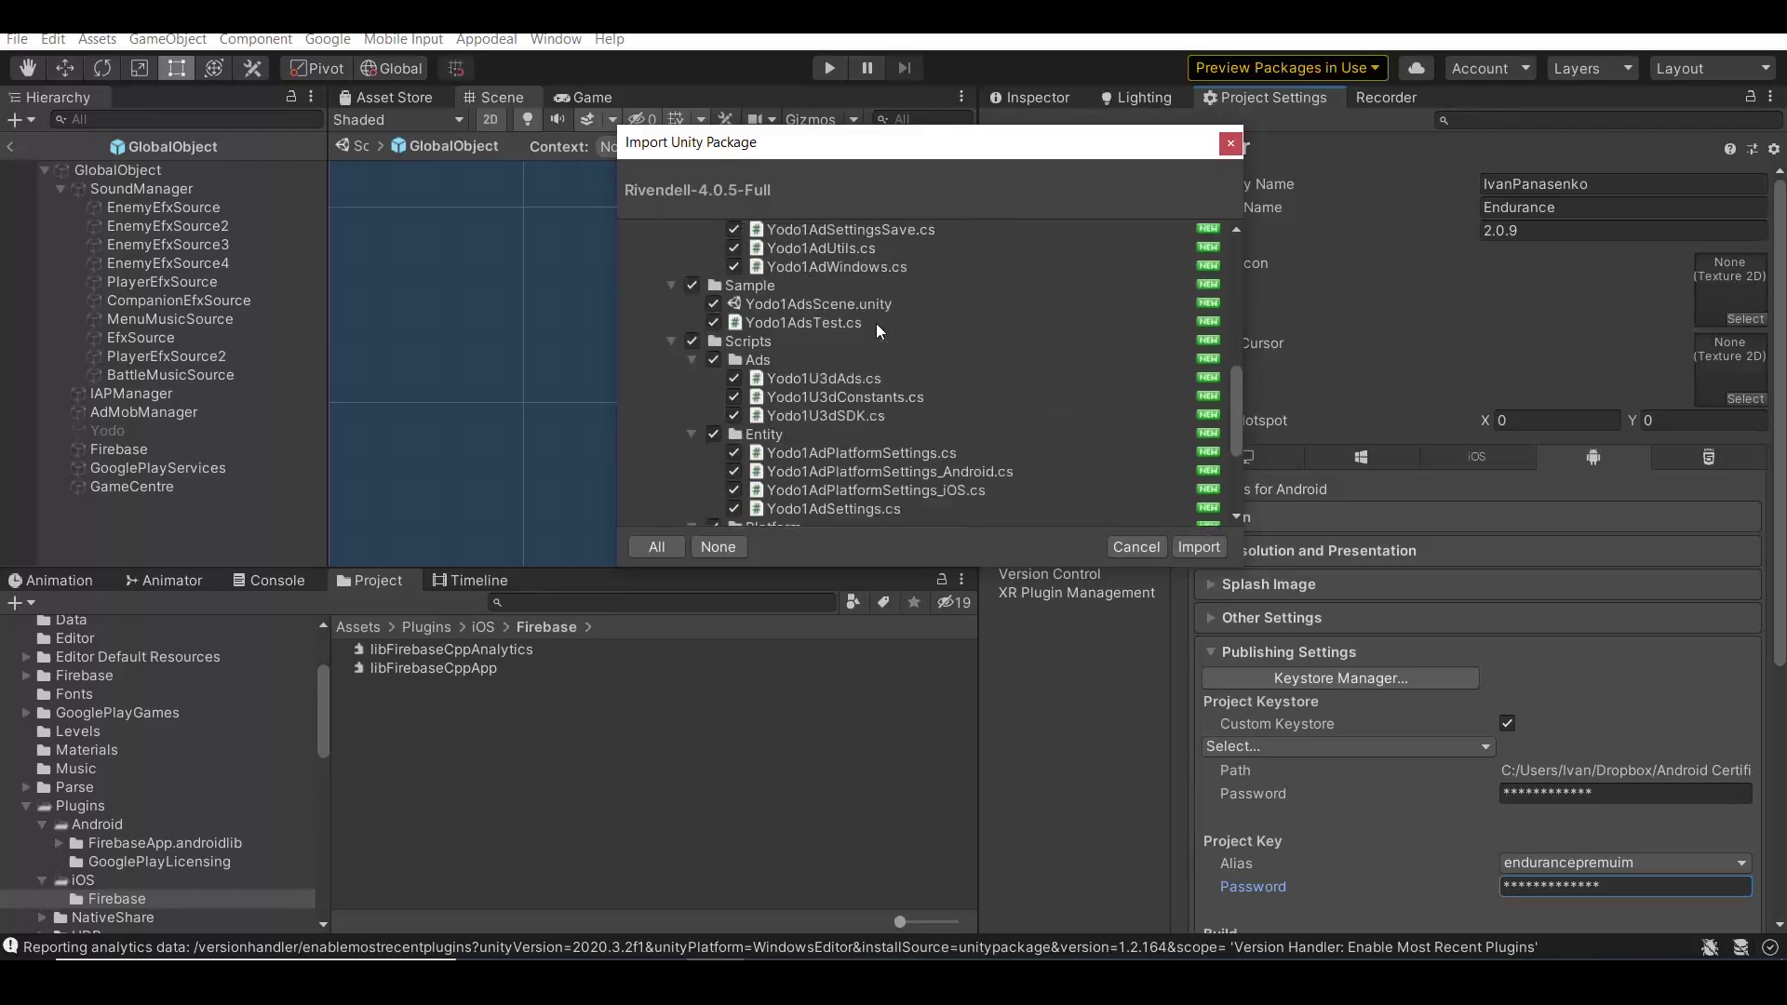
scroll(876, 322, down, 1)
click(1198, 547)
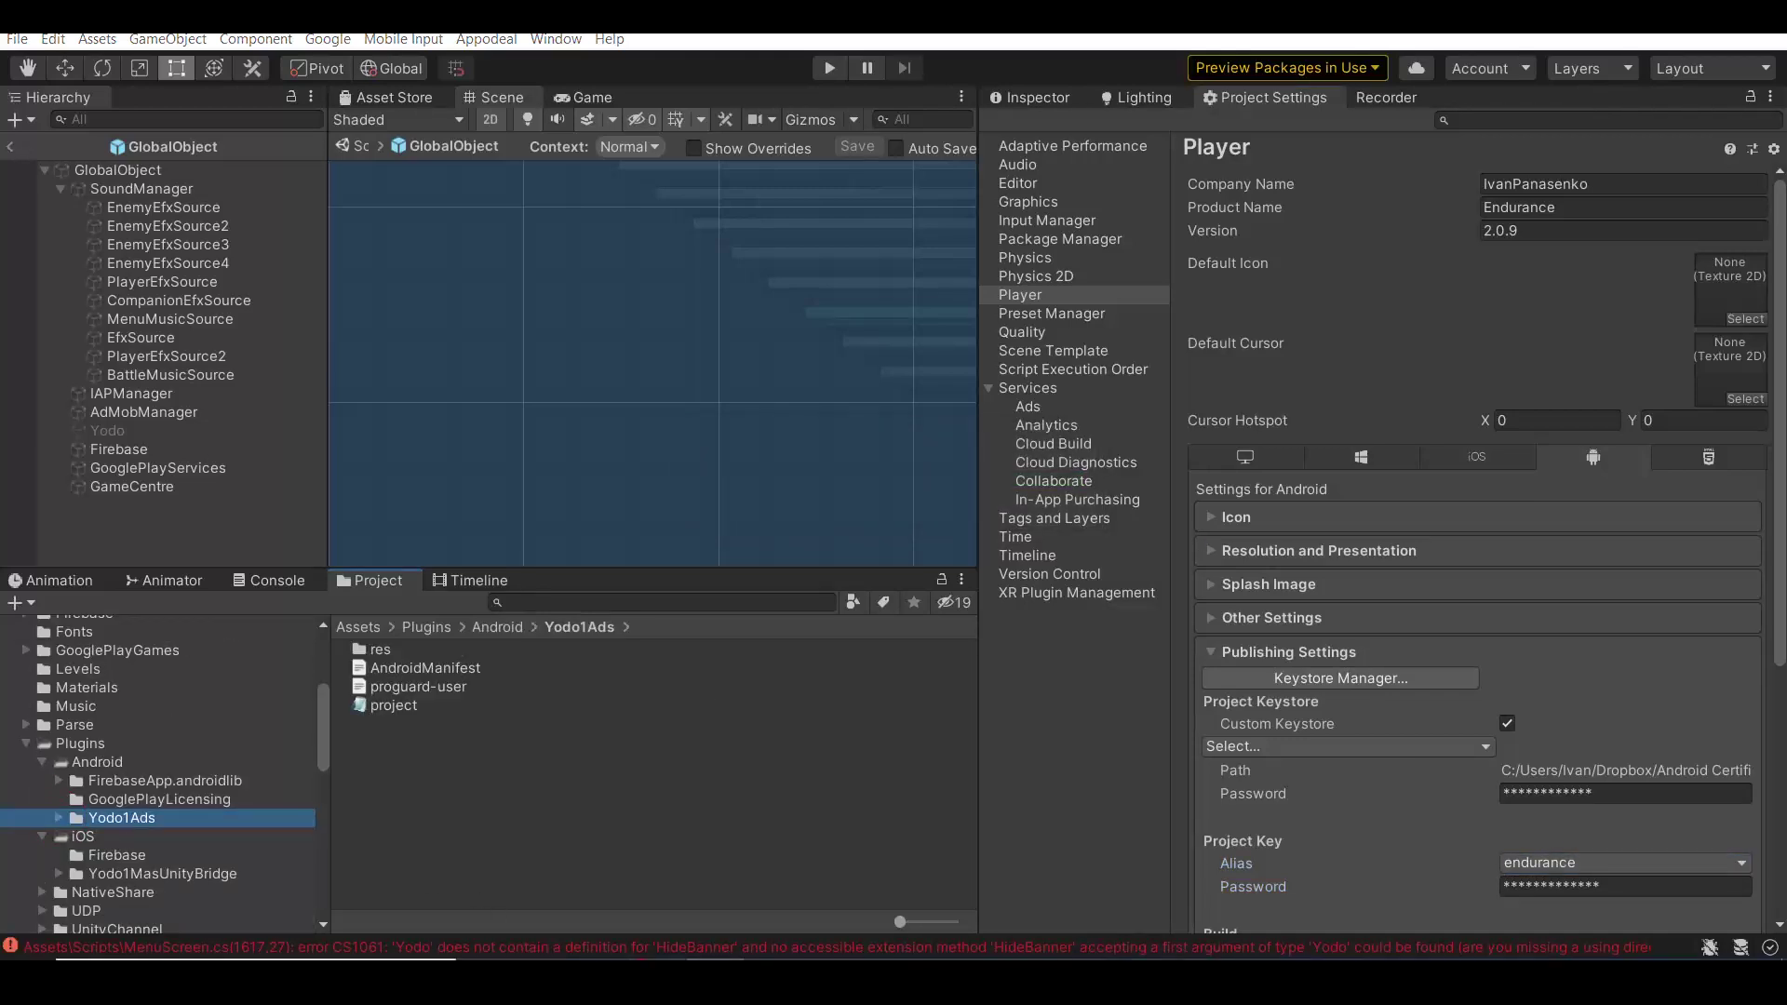
scroll(669, 373, up, 5)
scroll(670, 374, up, 4)
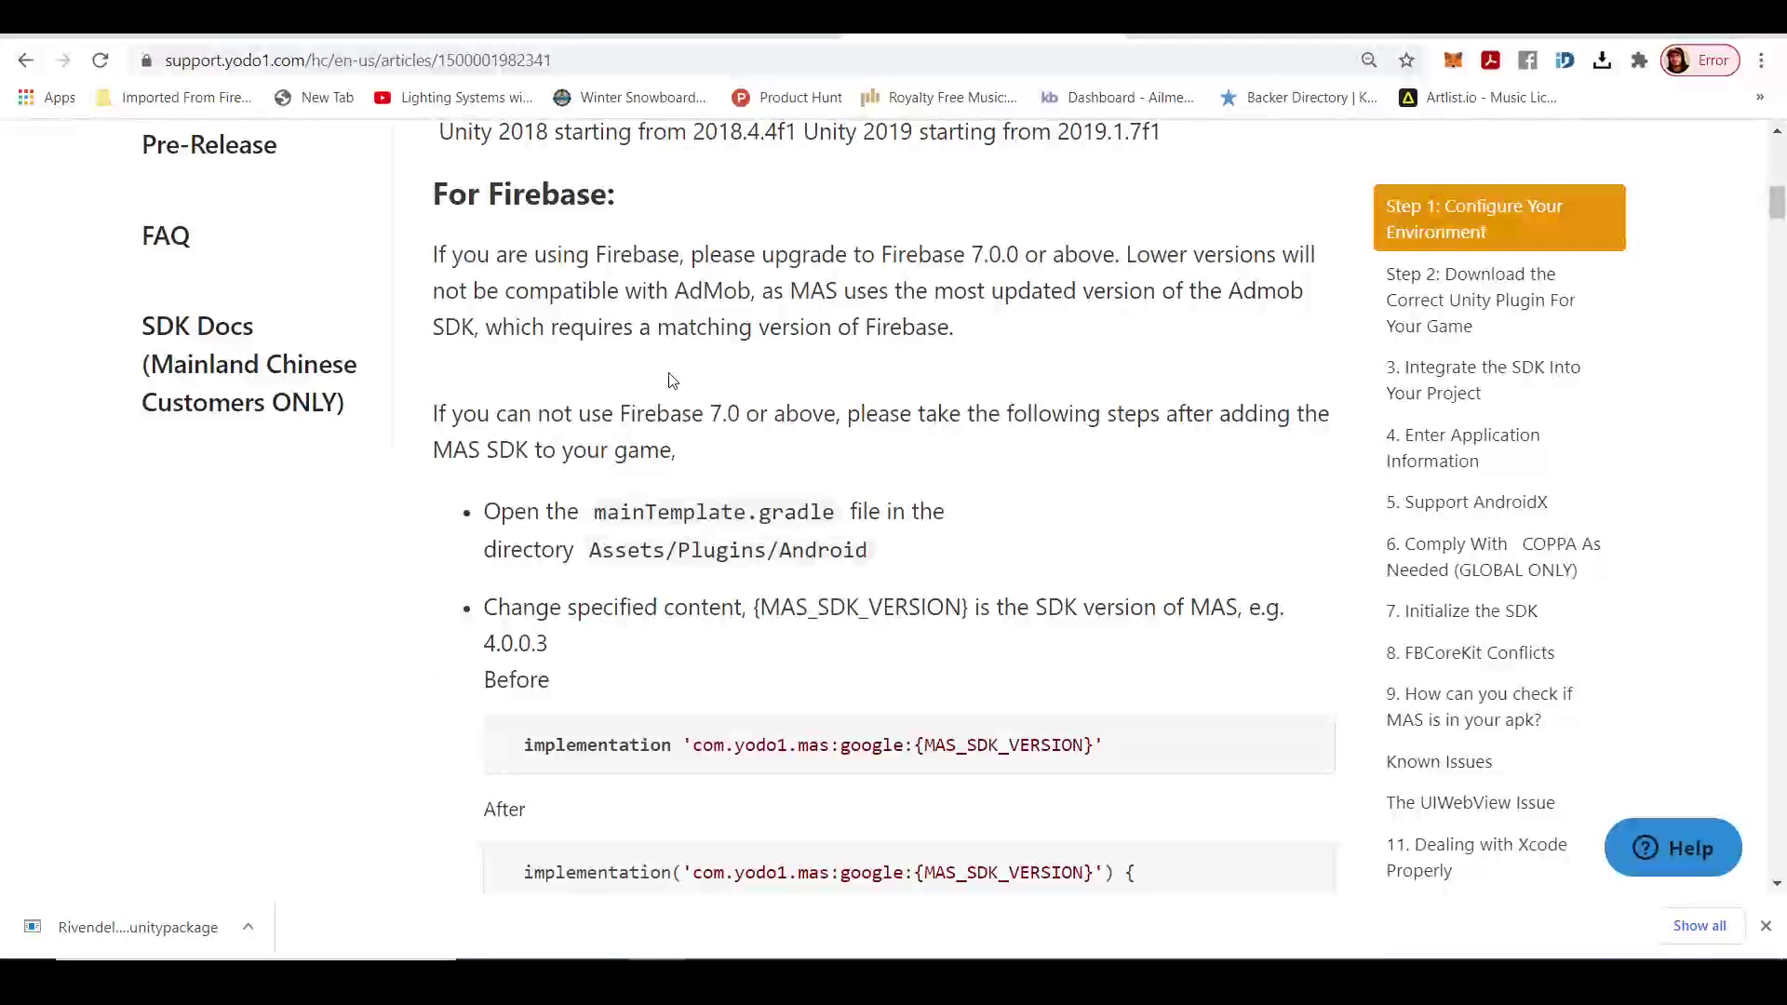
scroll(669, 379, up, 4)
scroll(669, 379, up, 2)
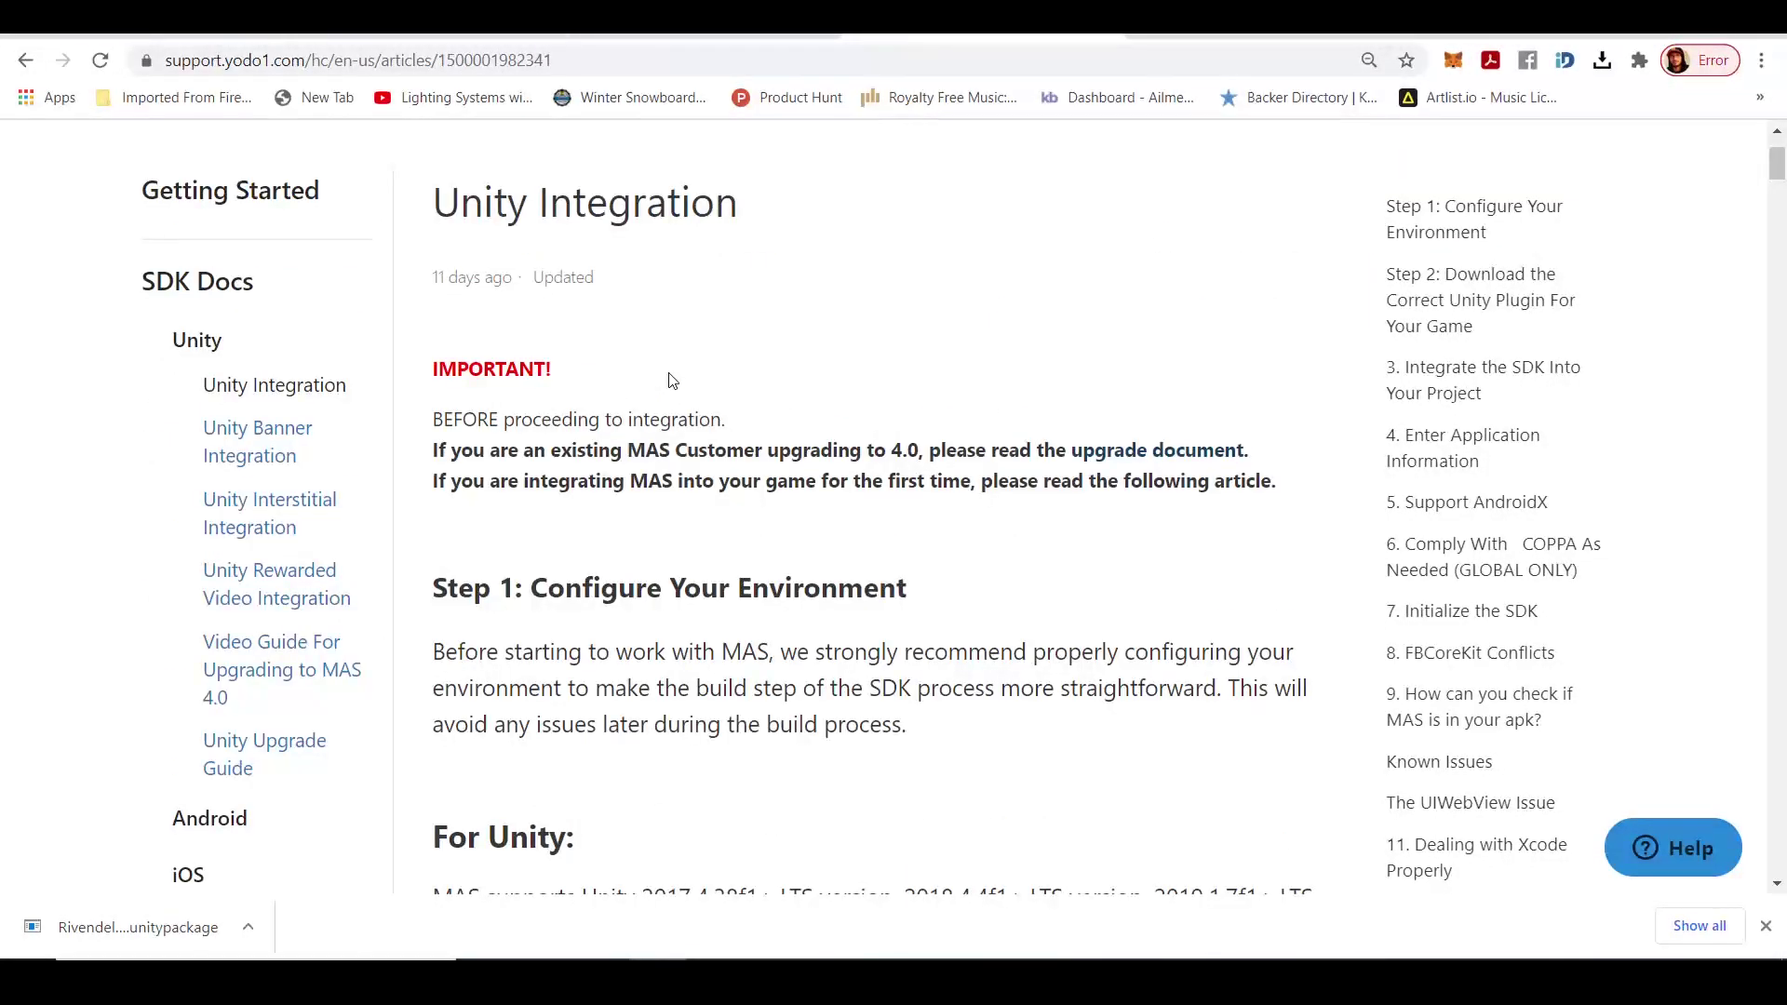
scroll(669, 379, down, 2)
scroll(670, 406, down, 2)
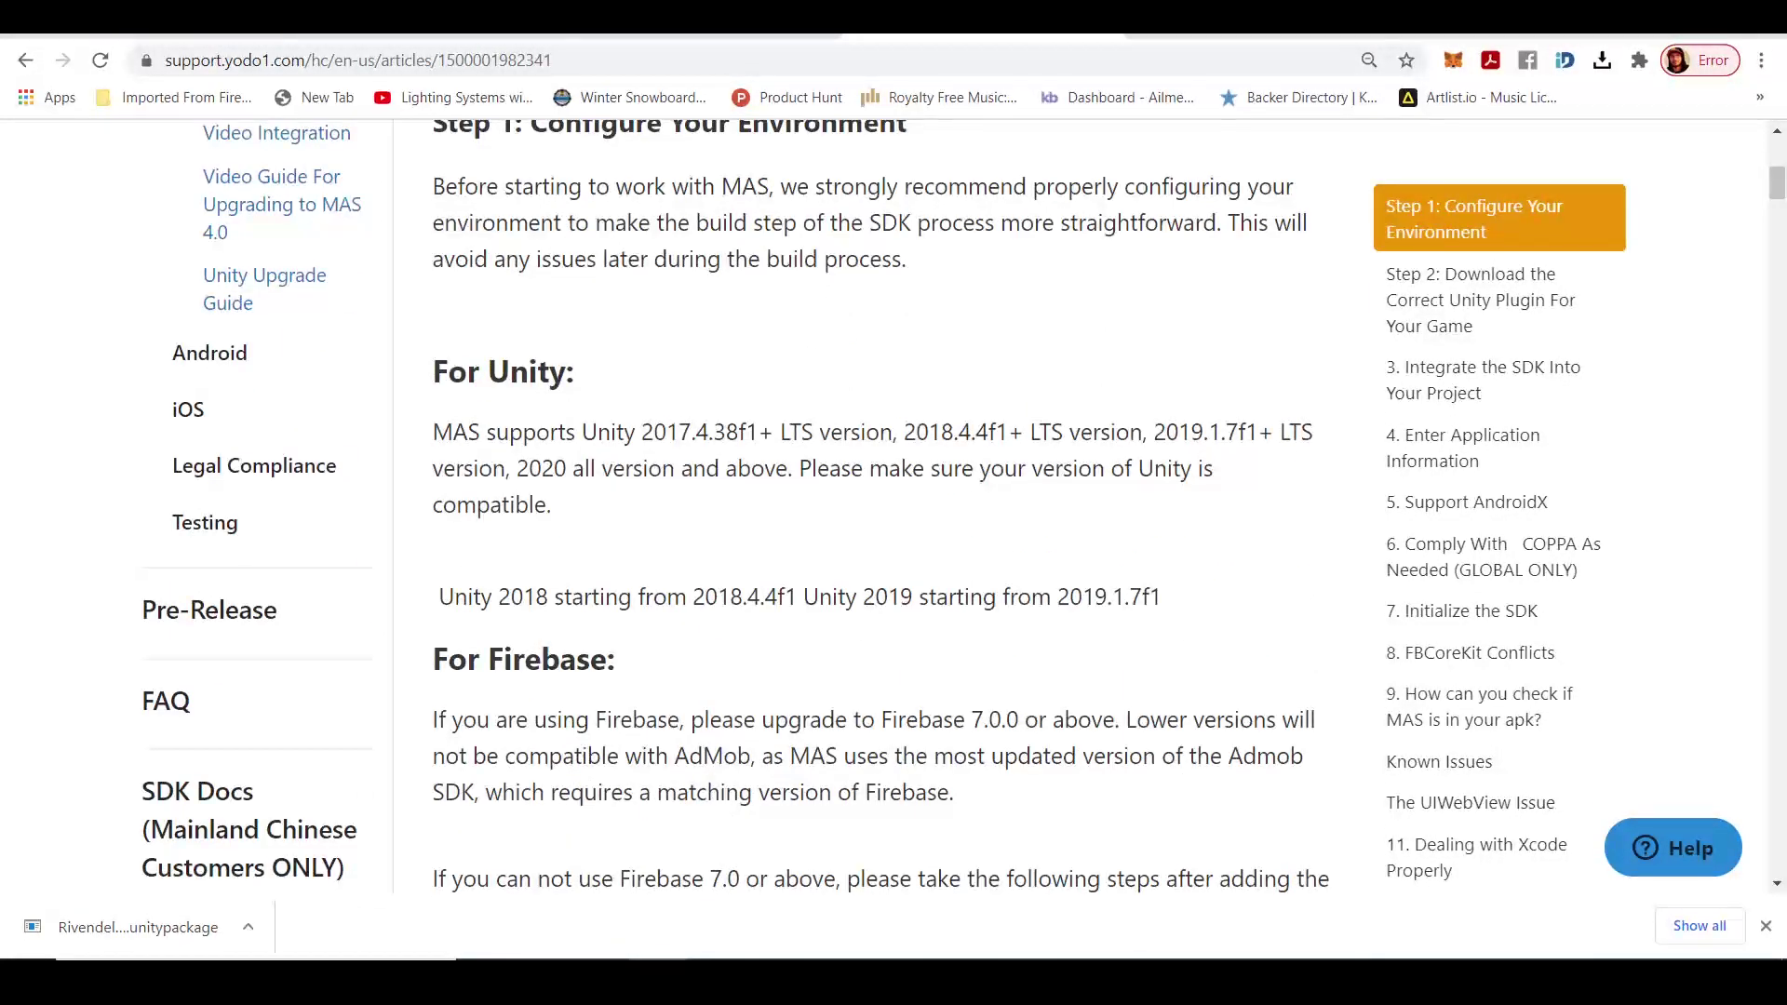
Glance at Unity, then highlight the Firebase 7.0.0 note in the support article.
key(alt+Tab)
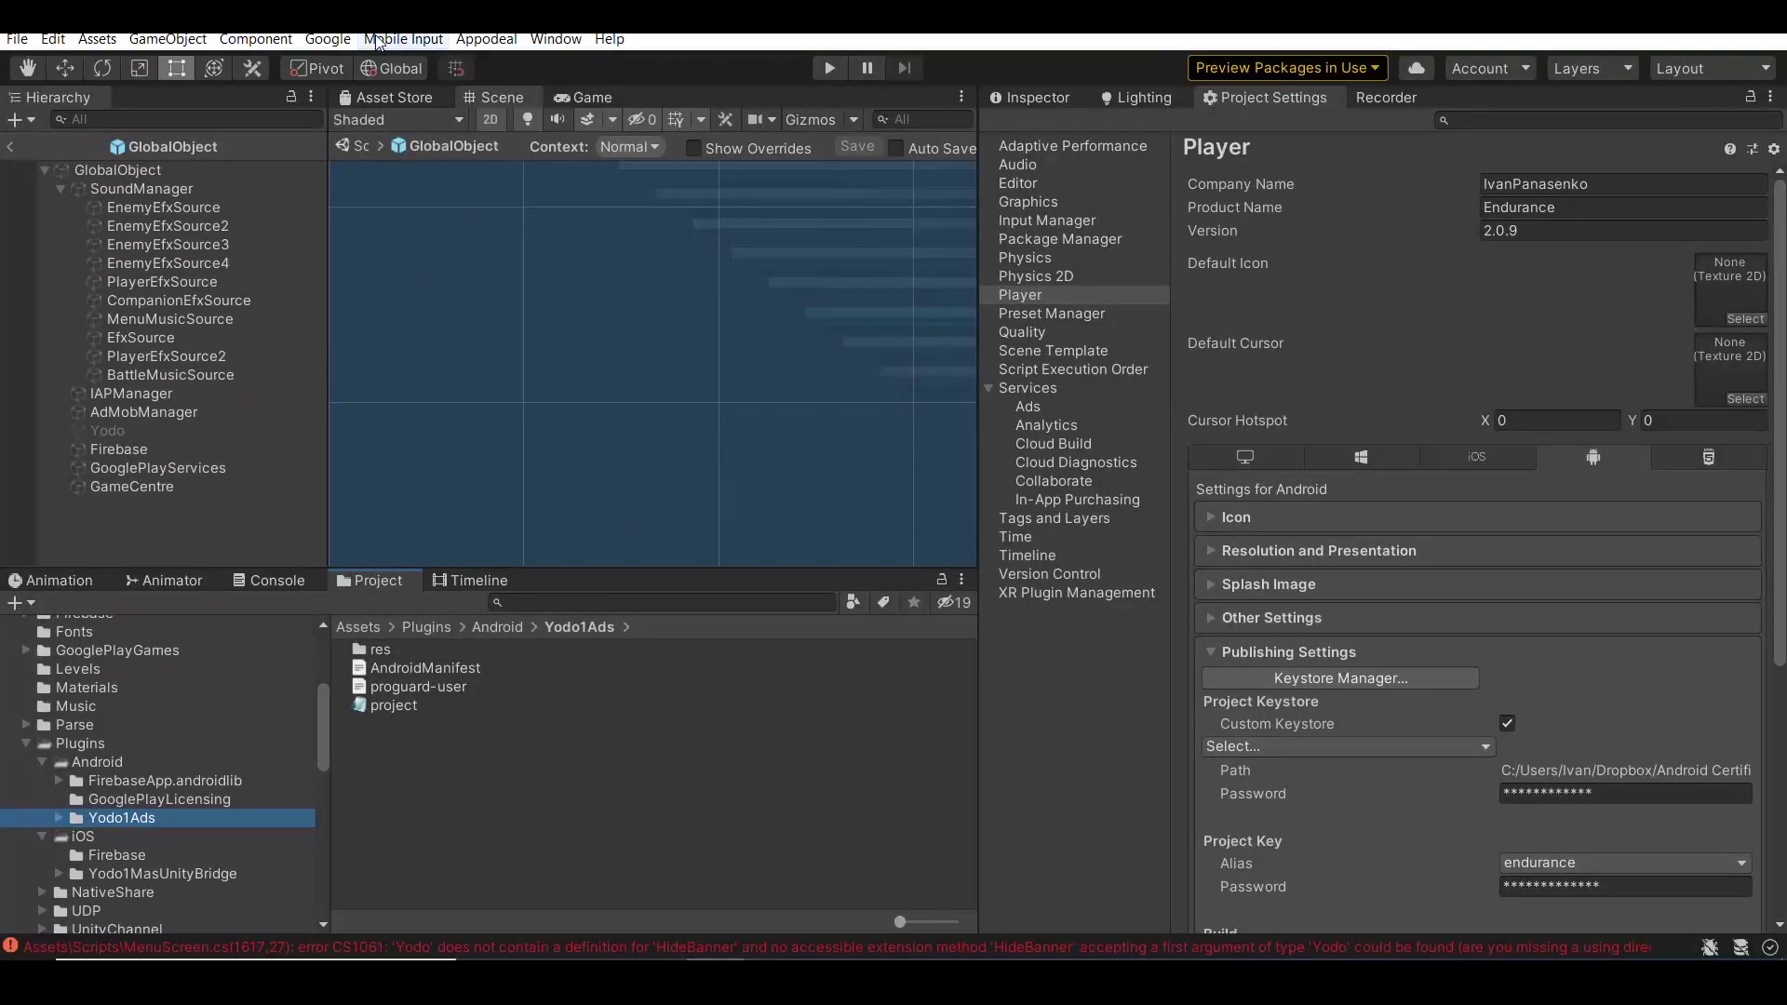
key(alt+Tab)
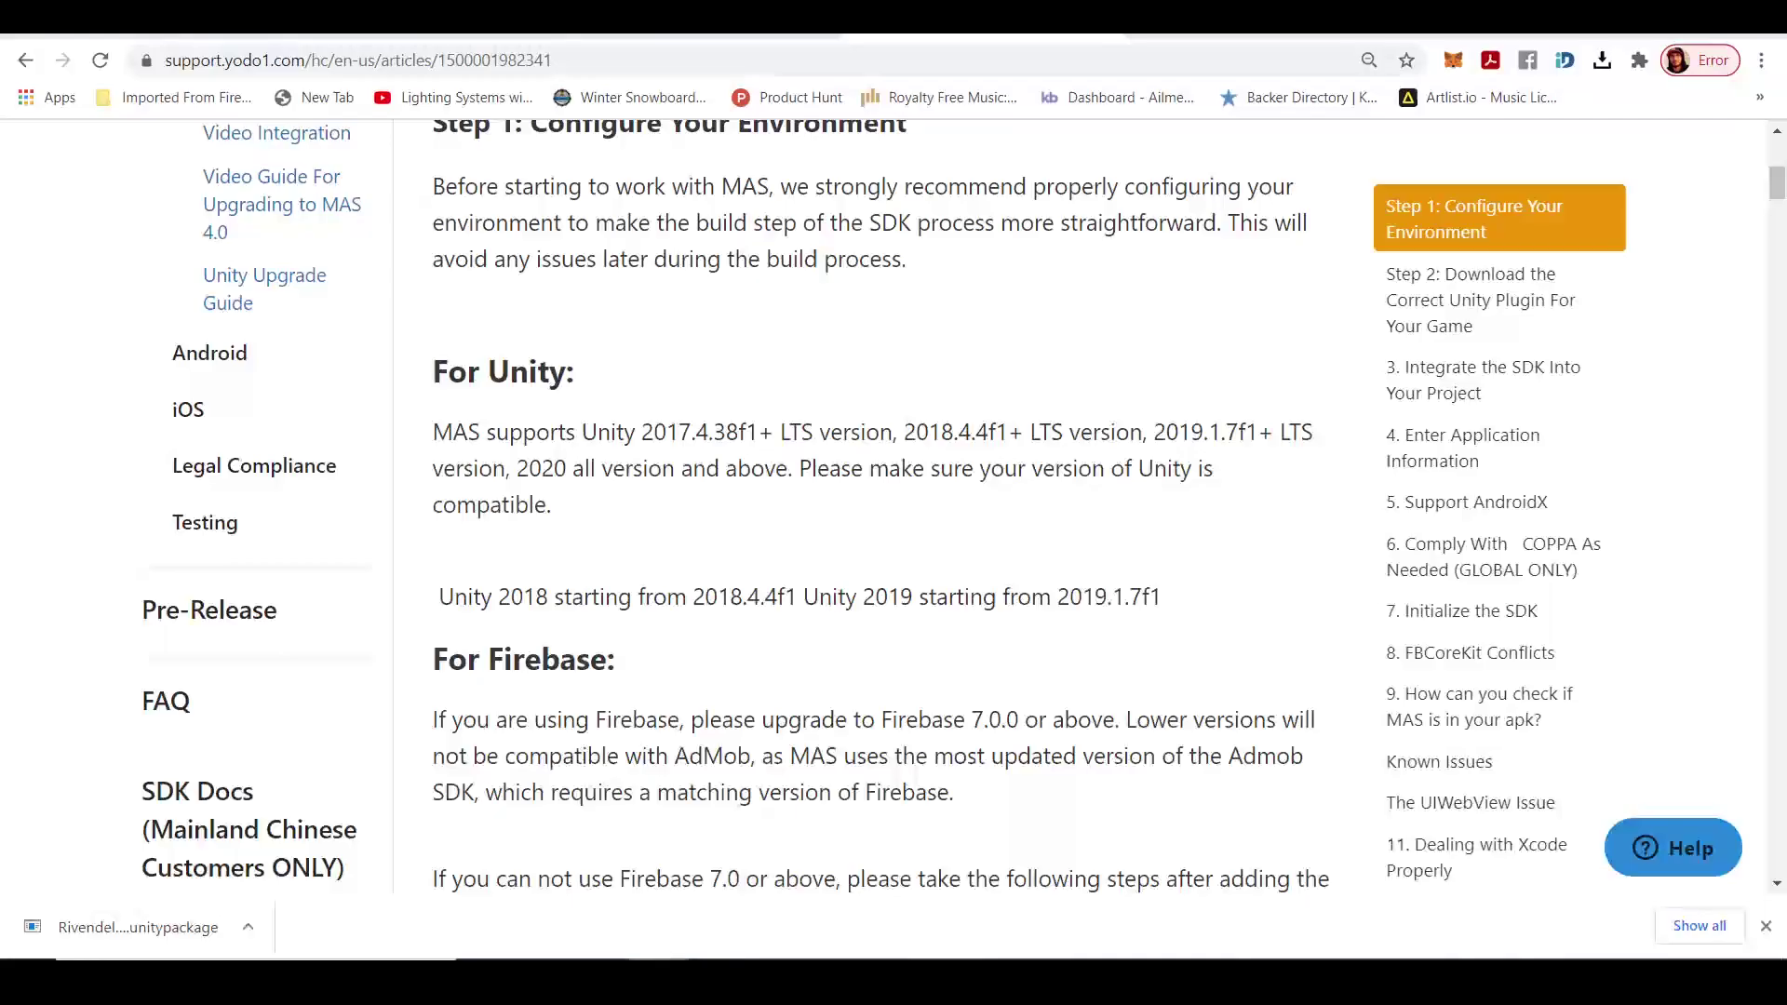
scroll(806, 531, down, 1)
scroll(808, 511, down, 1)
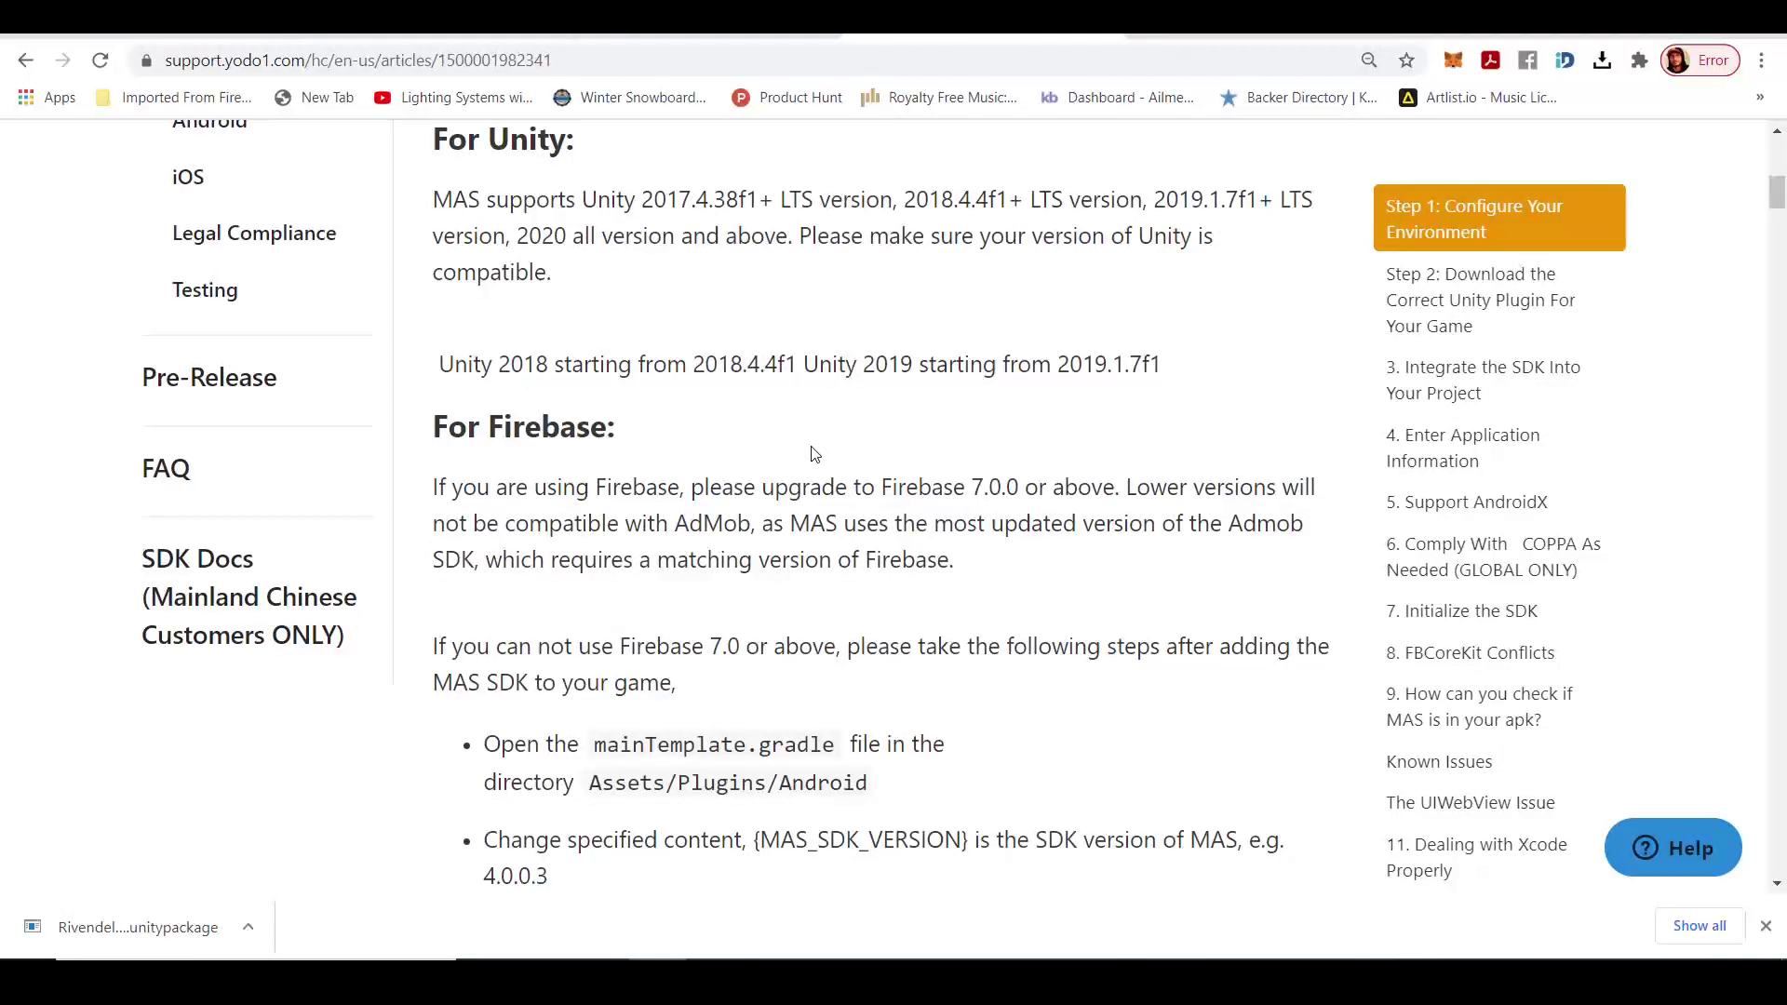
double_click(976, 488)
drag(882, 487, 1020, 488)
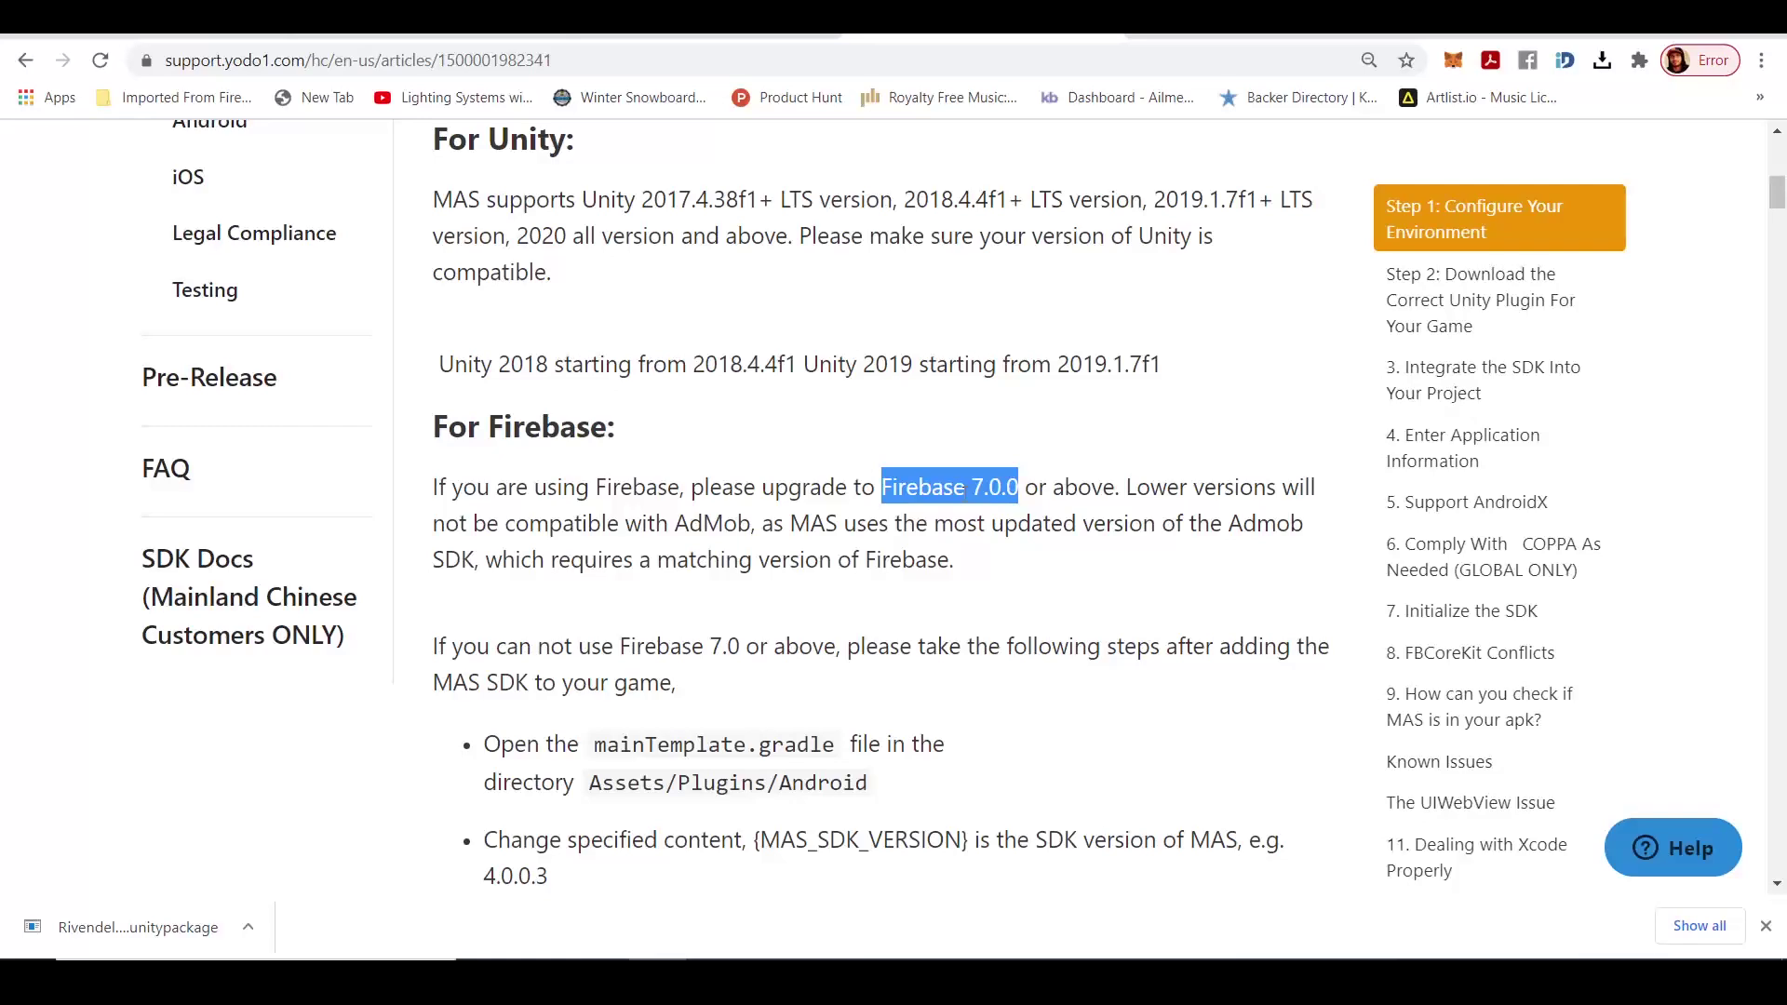
scroll(964, 496, down, 3)
scroll(963, 496, down, 1)
scroll(964, 496, down, 1)
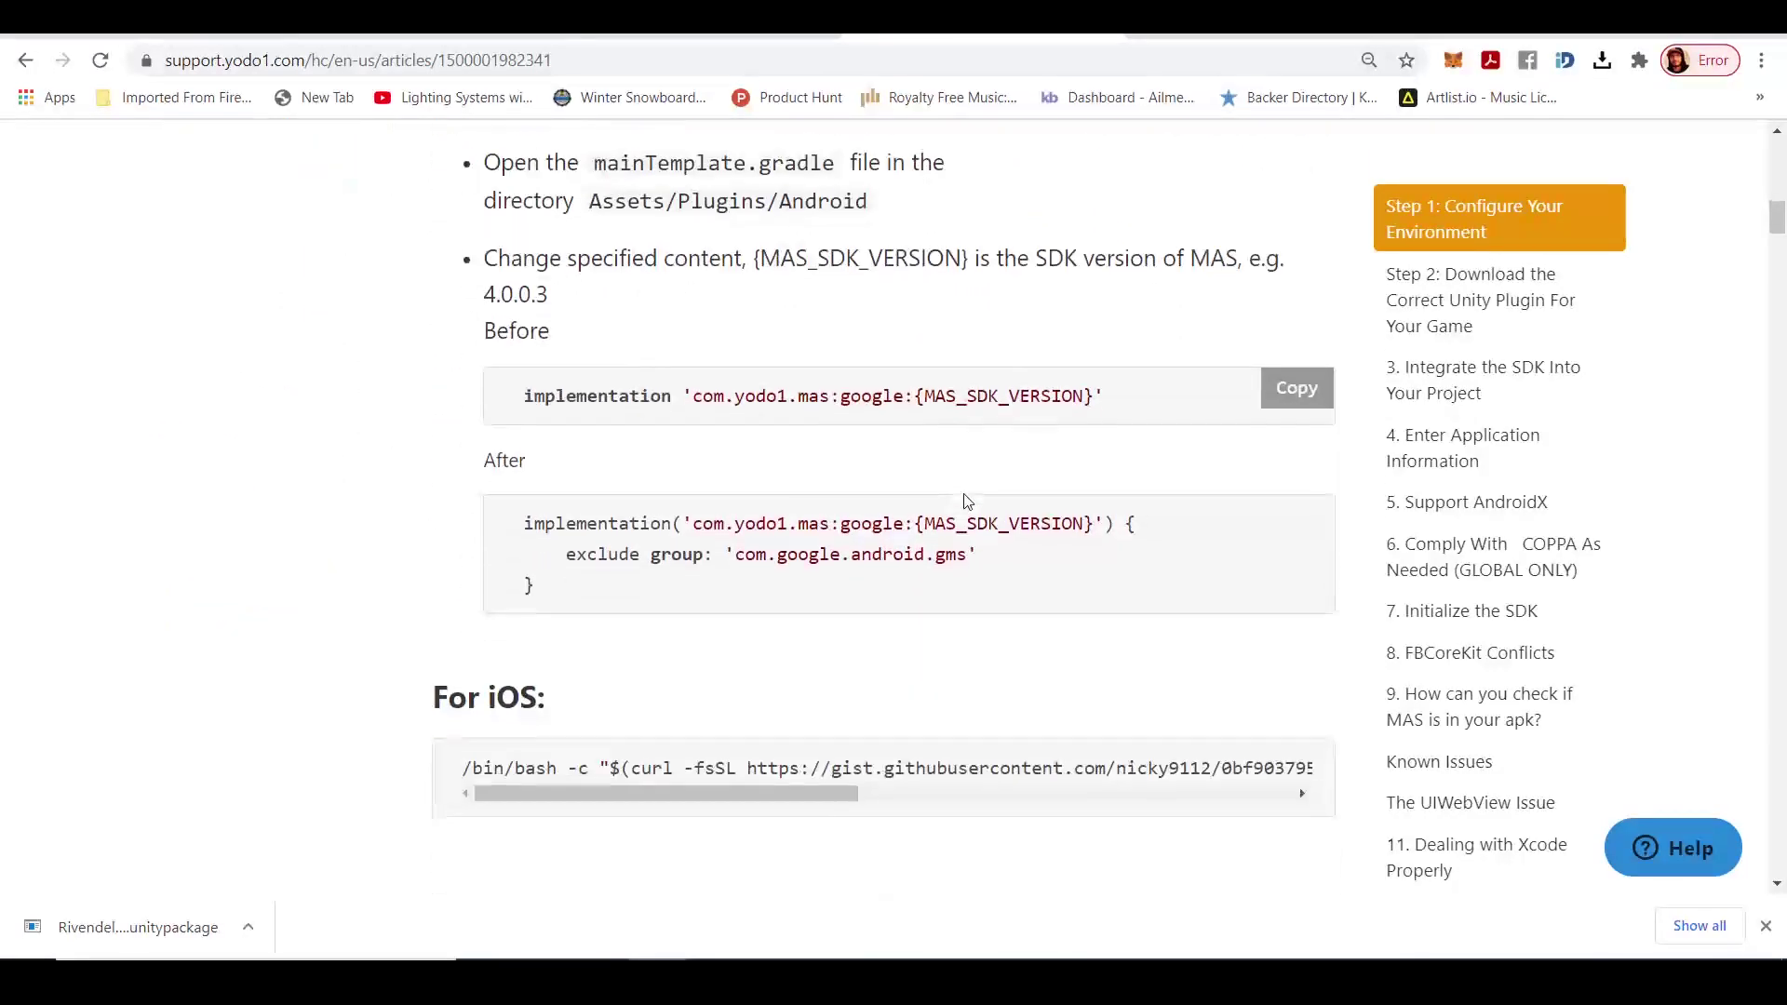
scroll(965, 501, down, 2)
scroll(399, 538, down, 10)
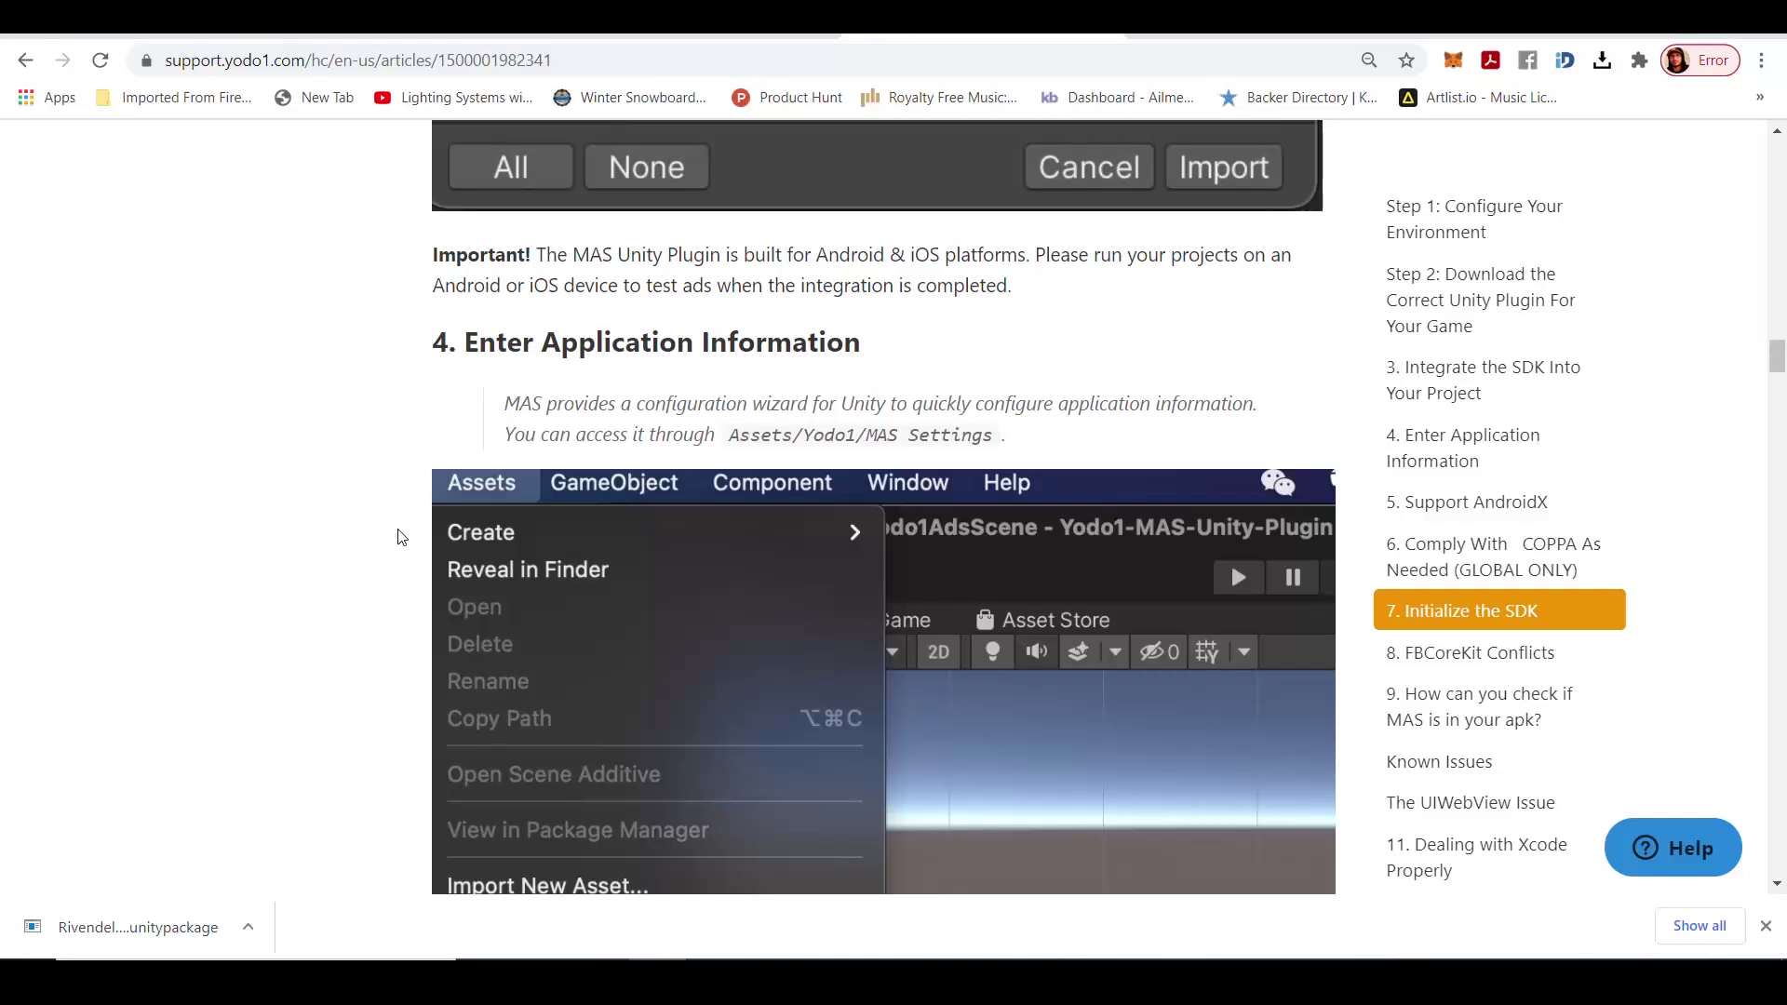
scroll(398, 538, down, 1)
scroll(398, 538, down, 1)
scroll(399, 538, up, 1)
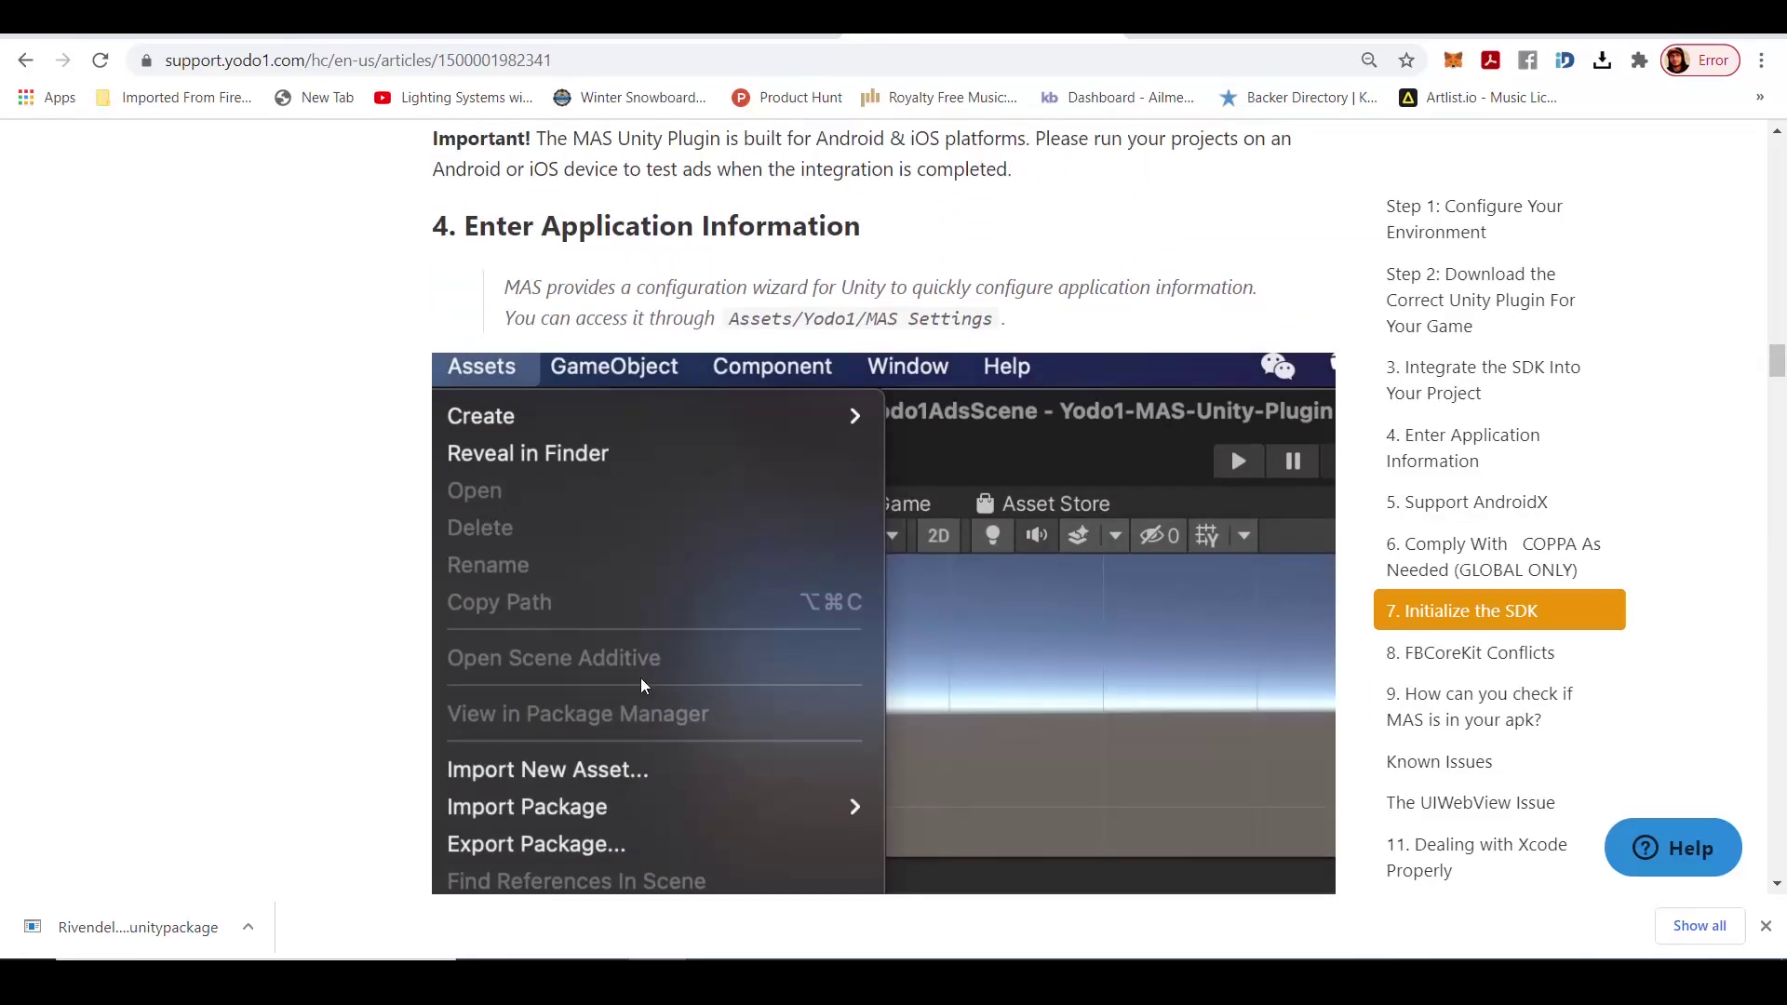
Inspect the empty App Key and AdMob App ID in MAS Android Settings, then close it.
click(834, 881)
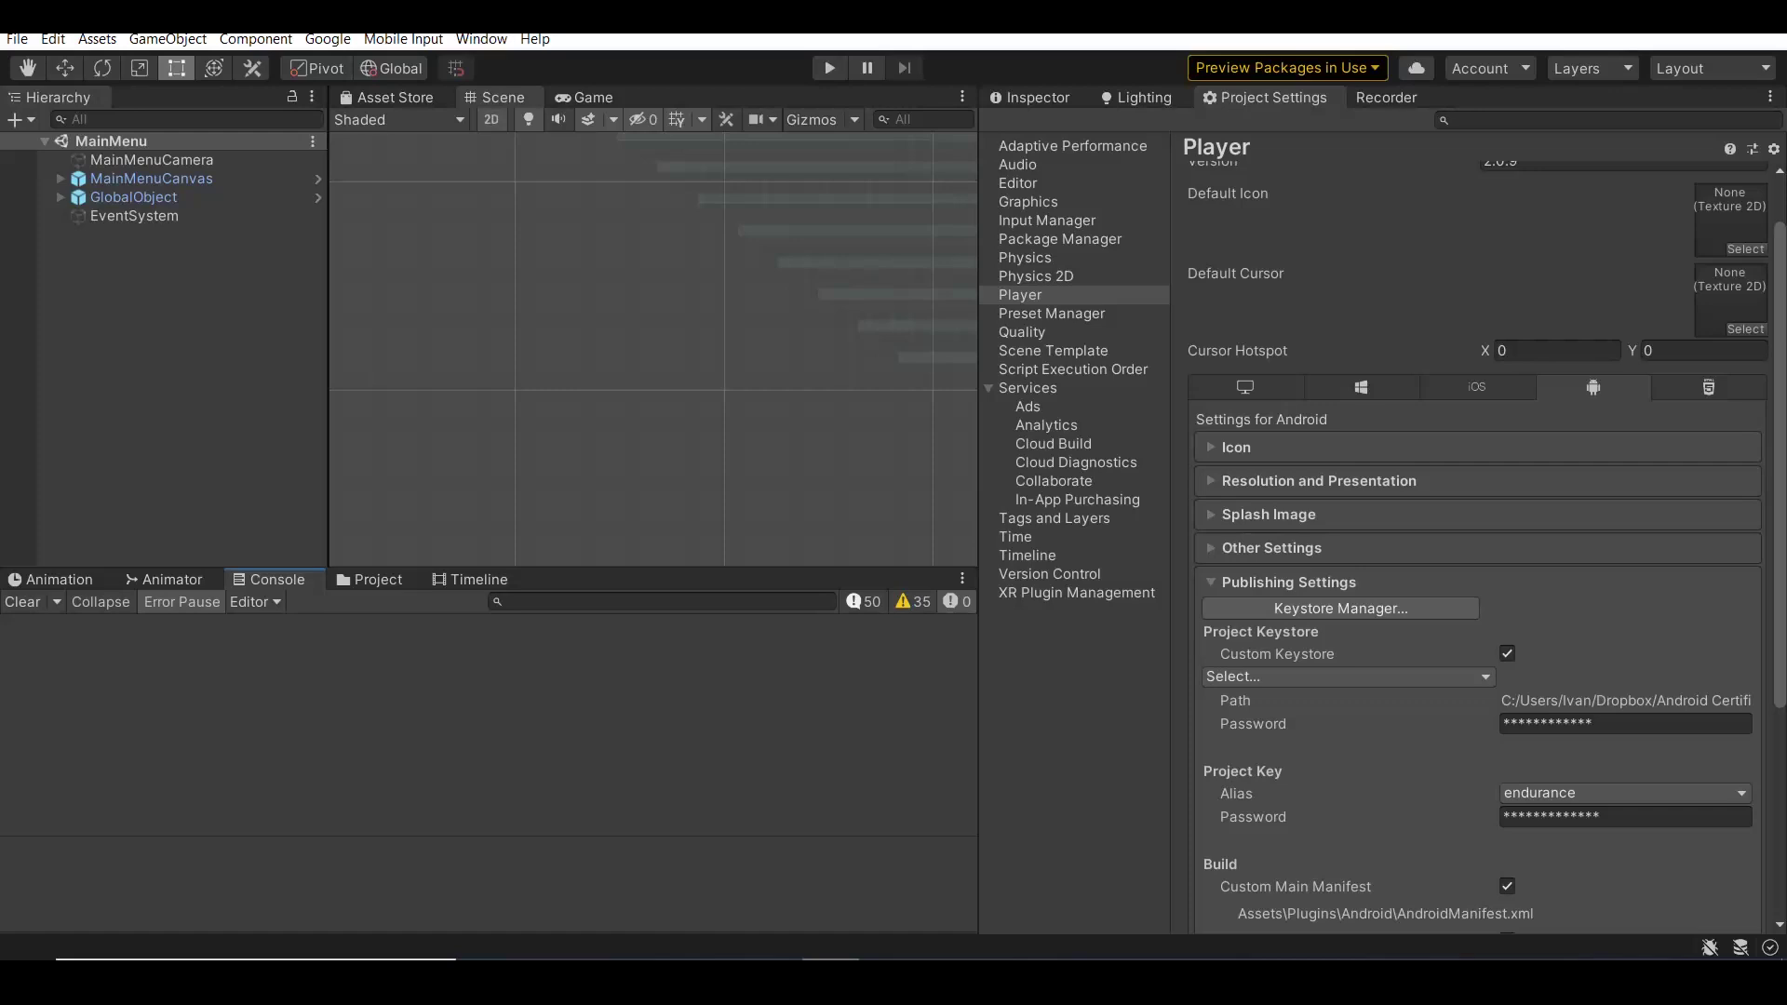
click(95, 38)
mouse_move(209, 568)
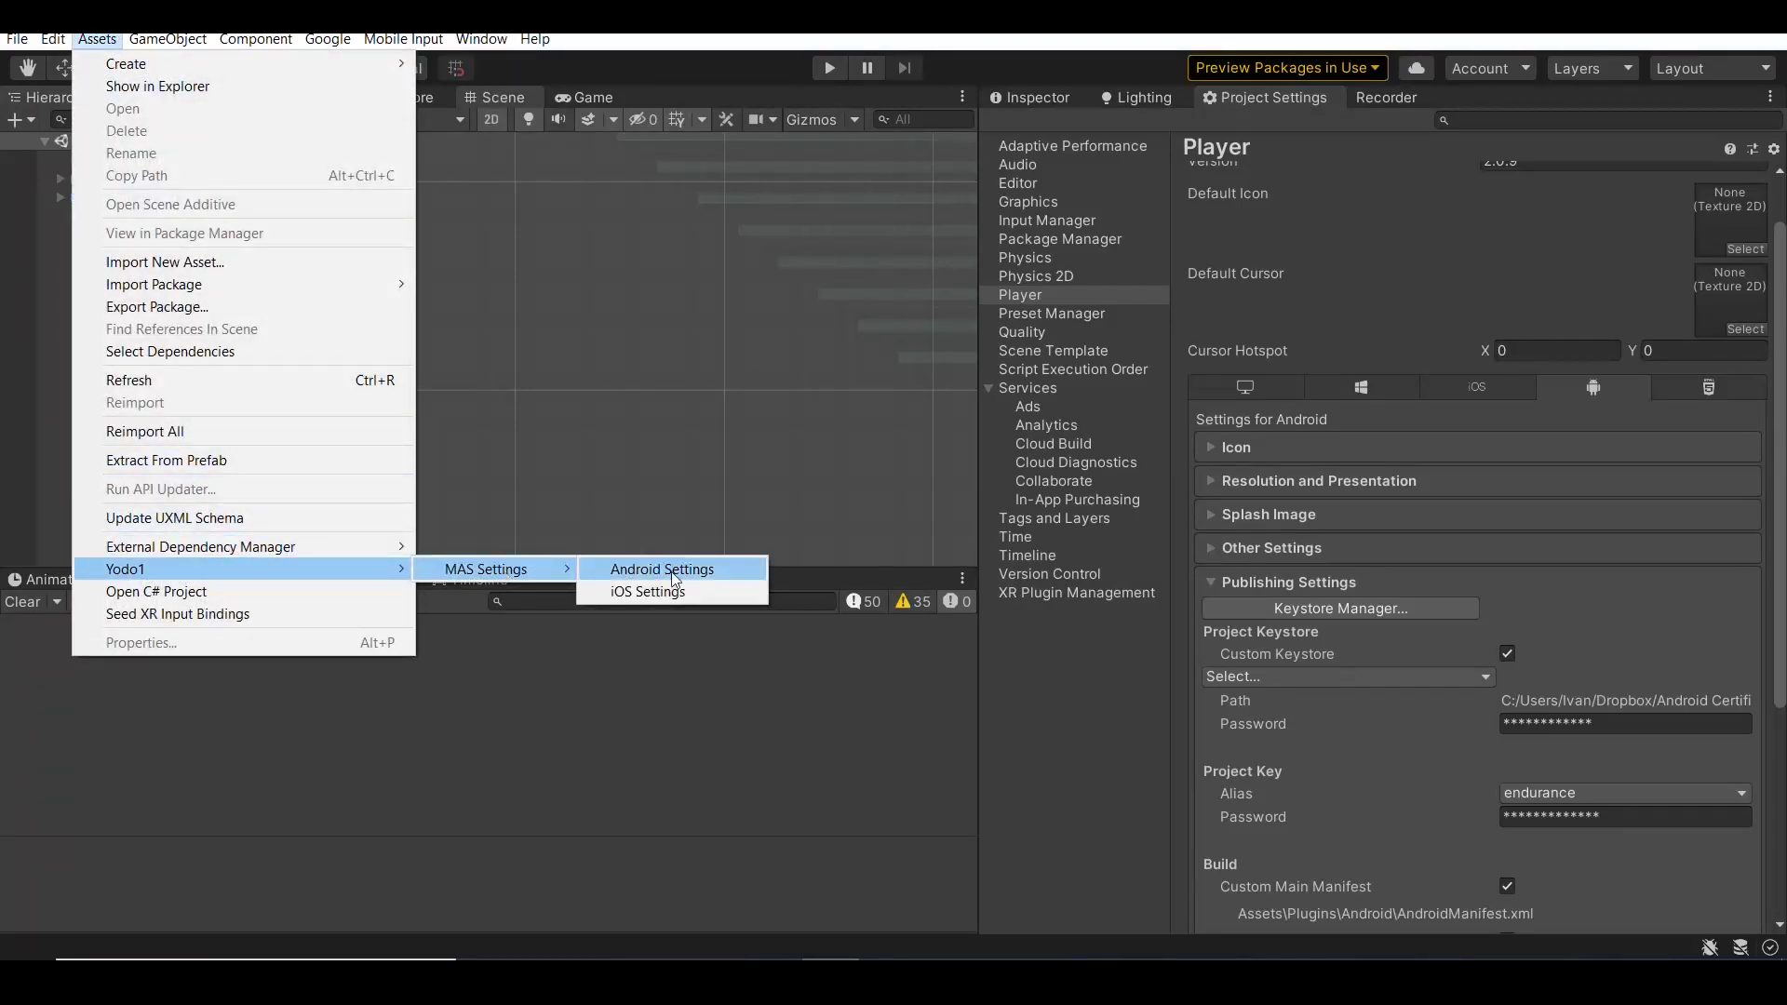
click(667, 569)
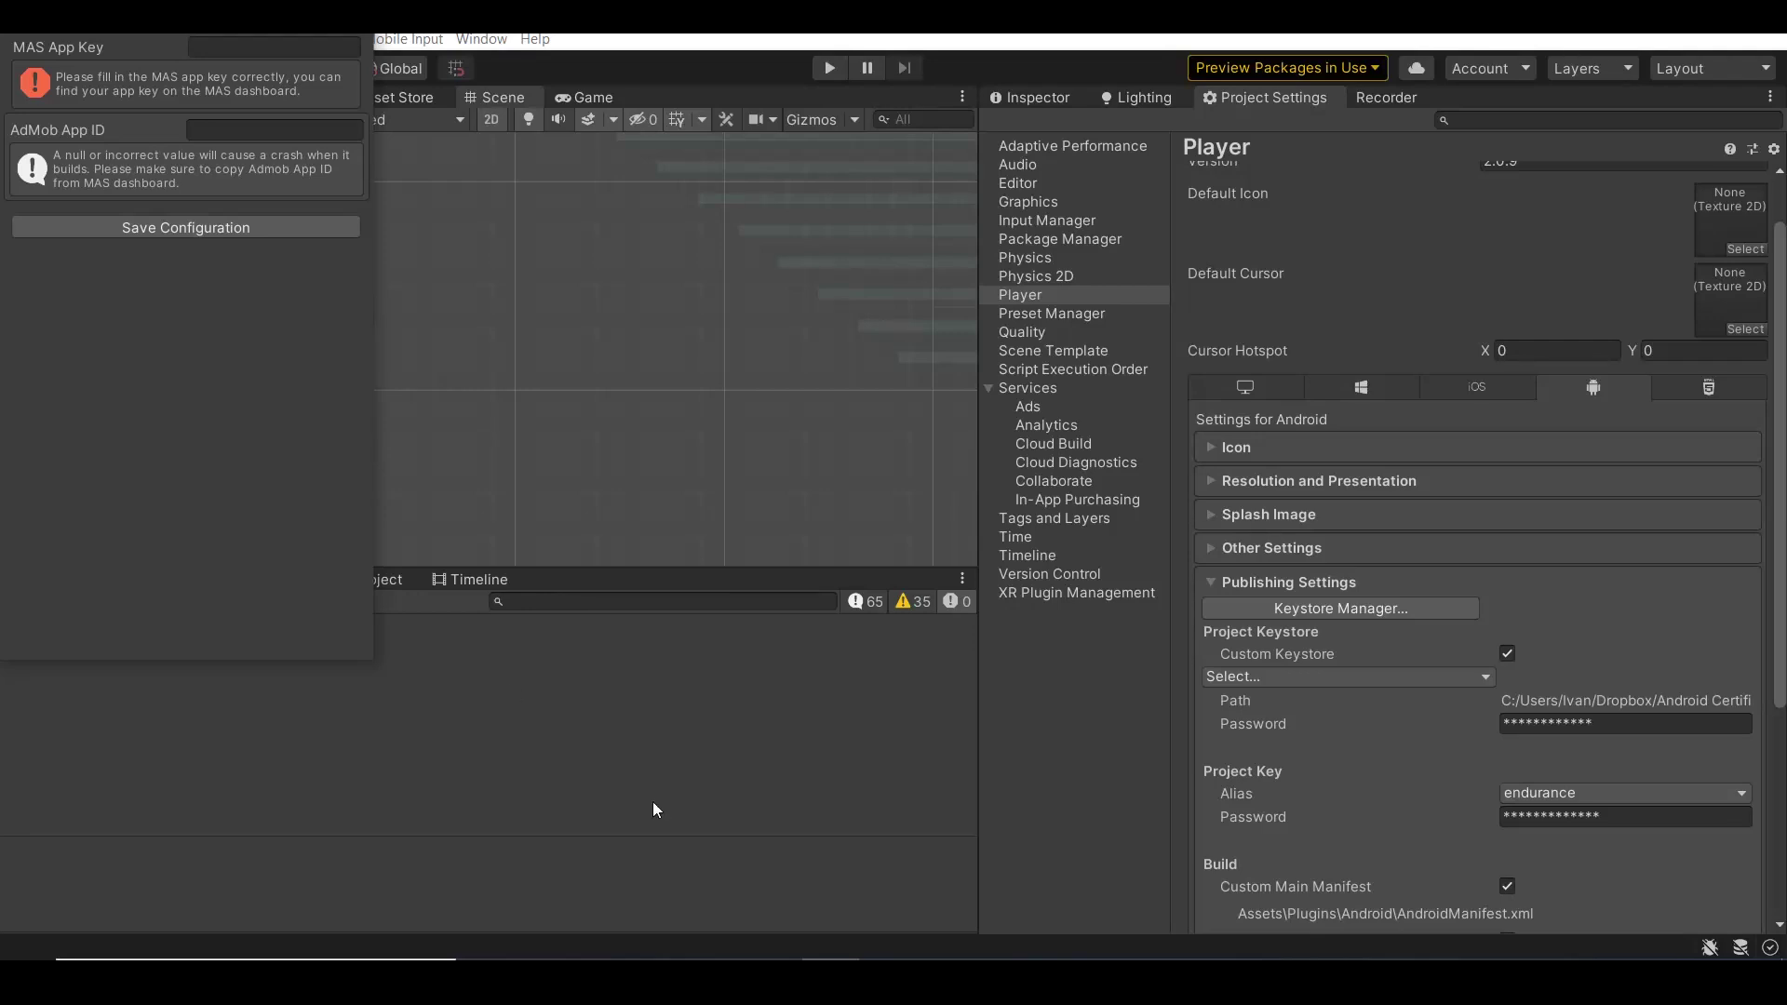
click(888, 915)
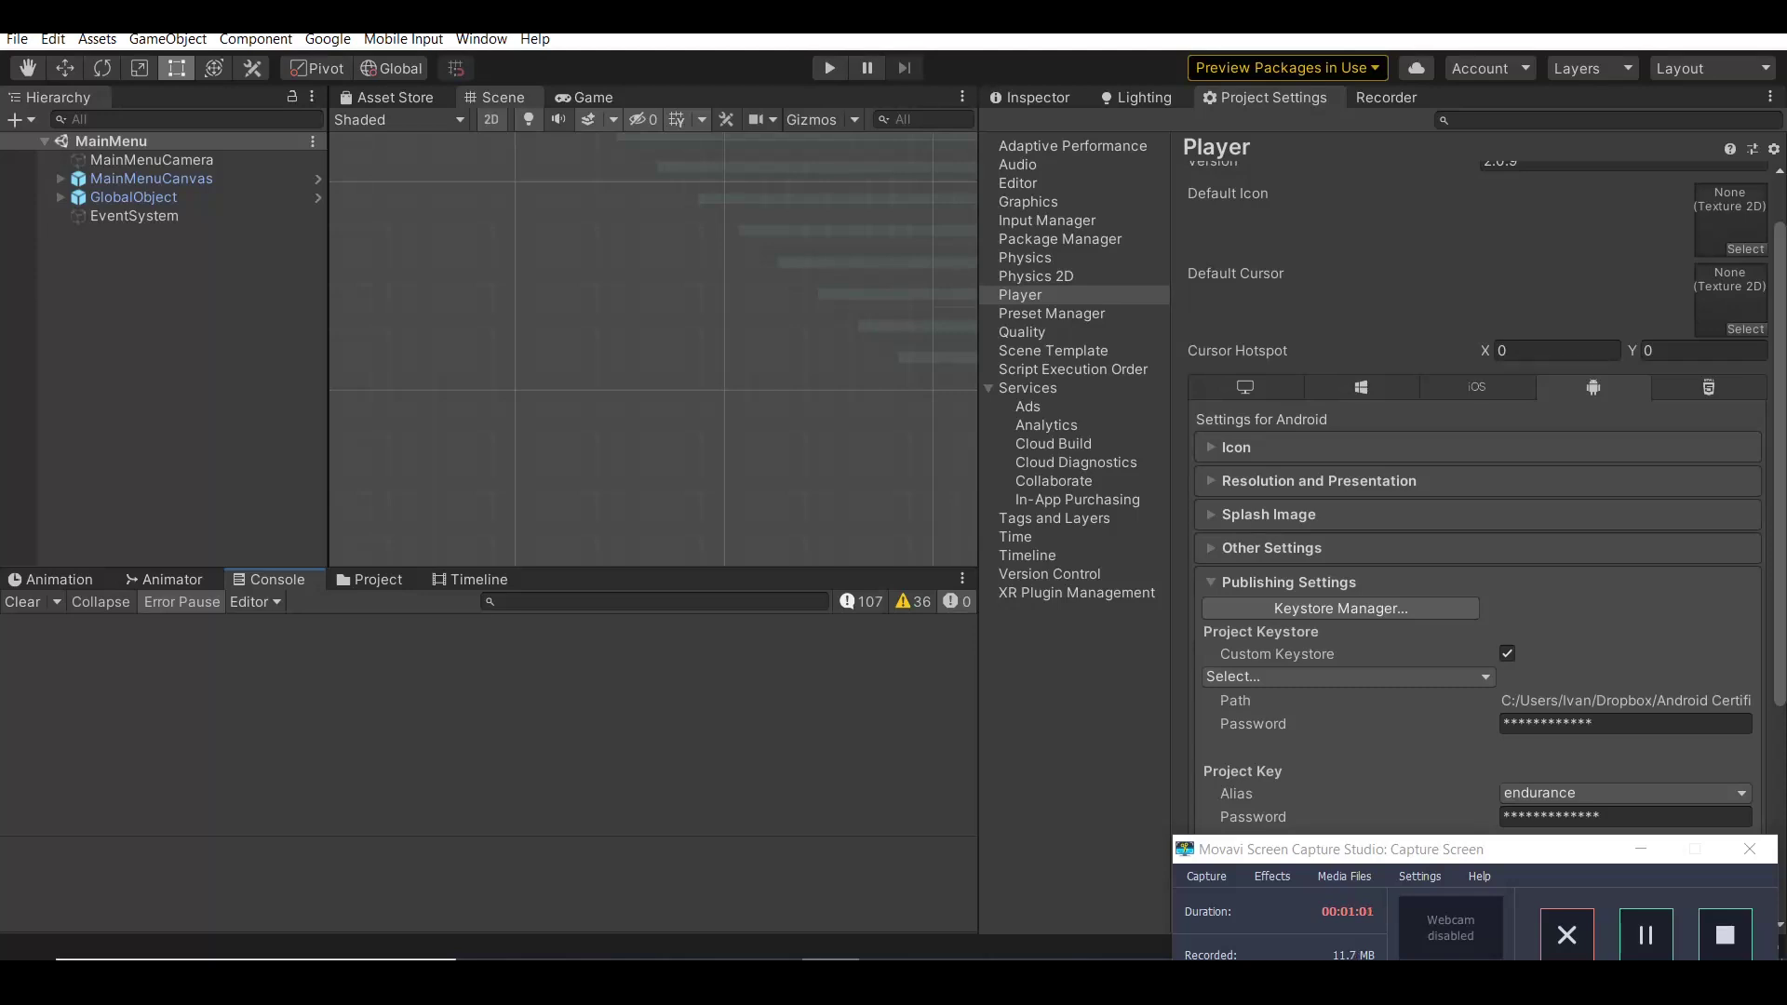
Verify Use Jetifier is enabled in the Android Resolver settings and confirm with OK.
key(alt+Tab)
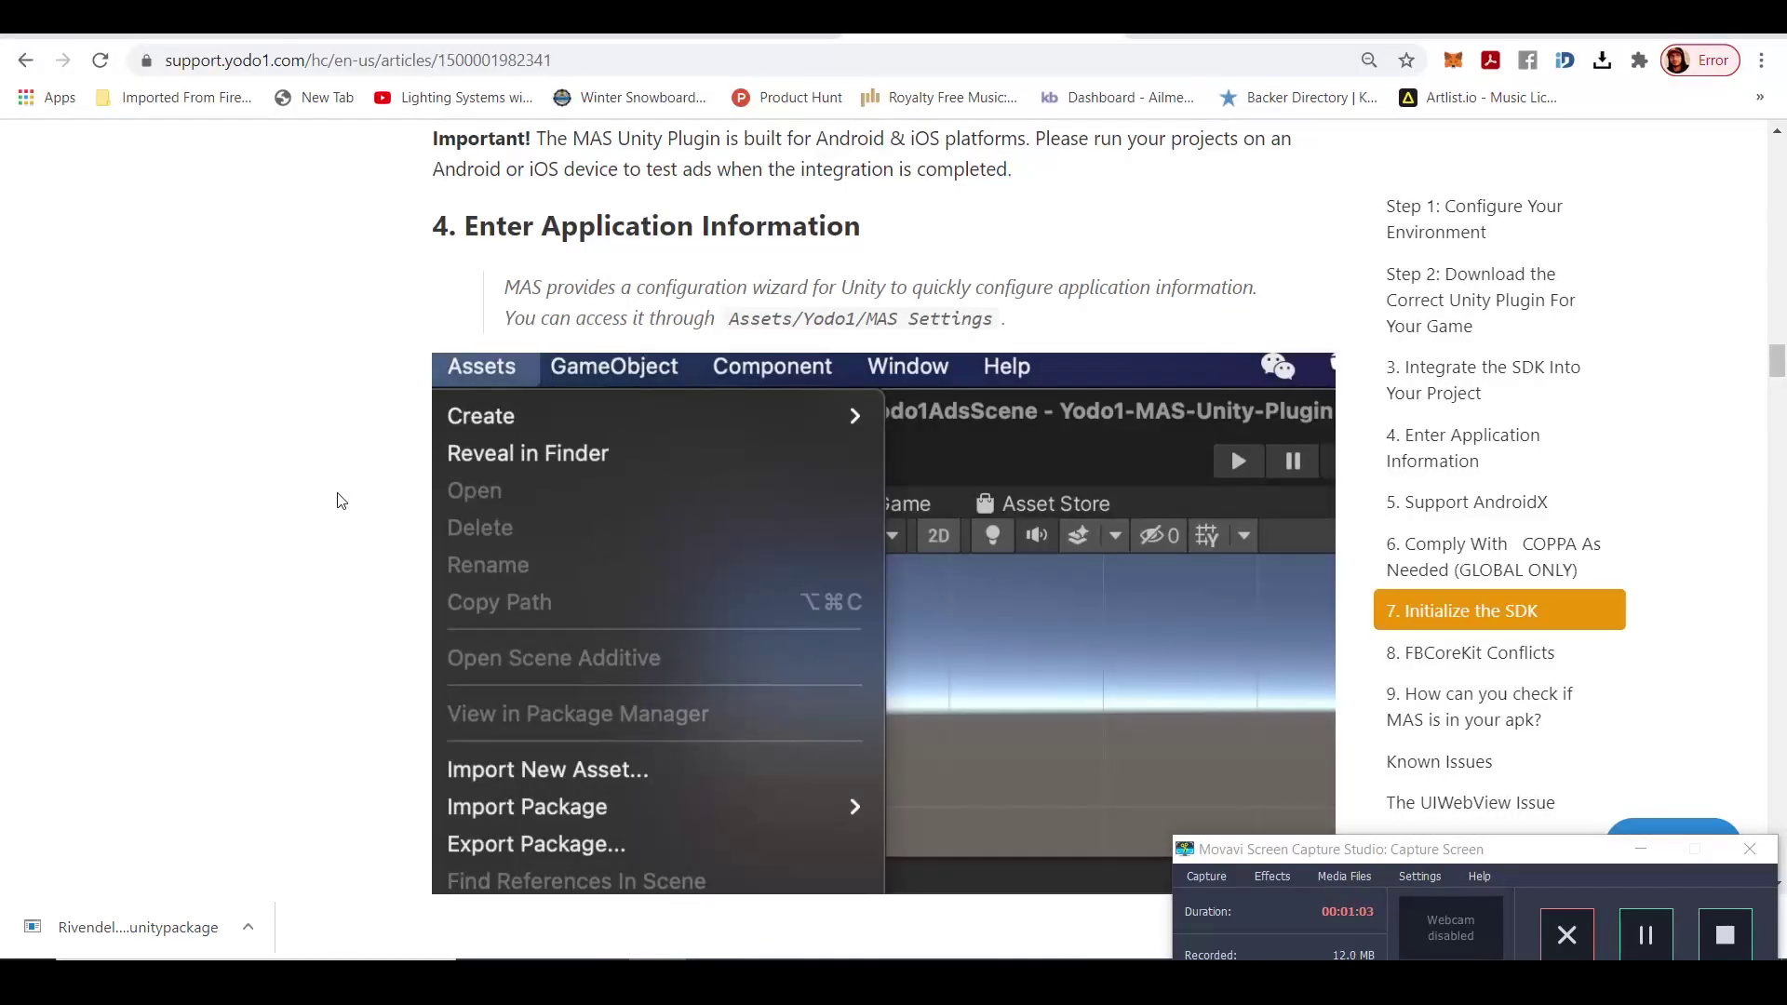
scroll(305, 449, down, 5)
scroll(305, 447, down, 2)
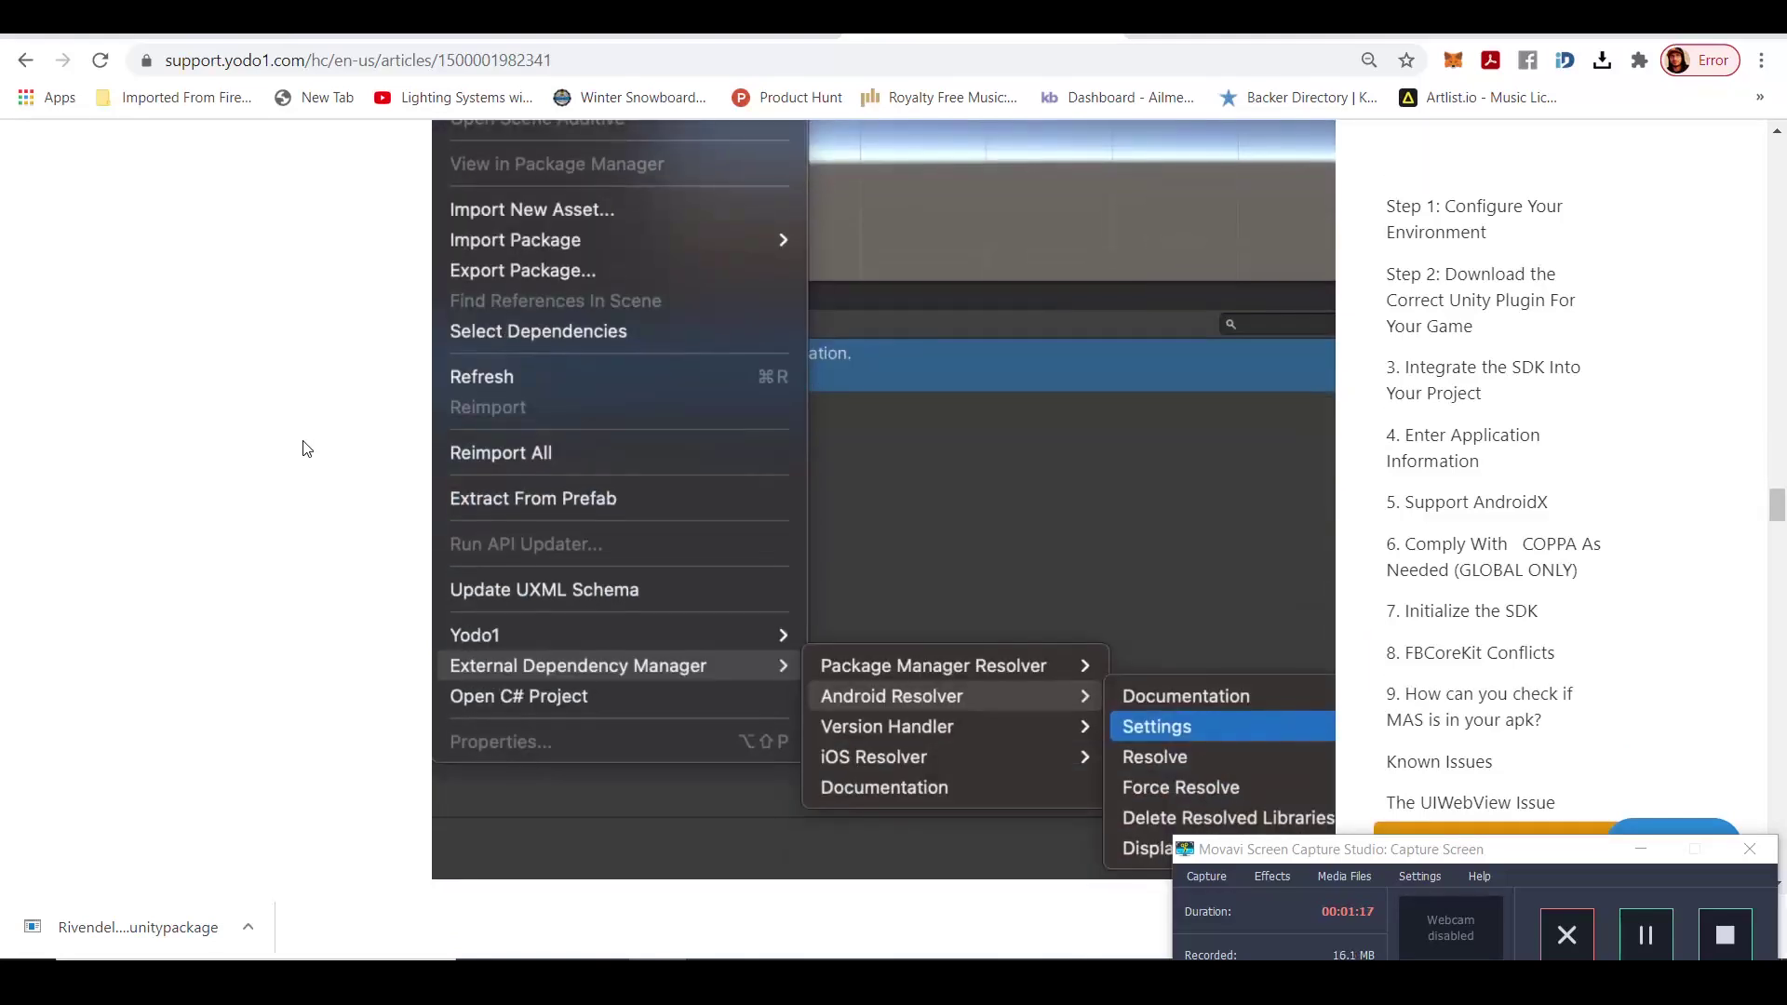
key(alt+Tab)
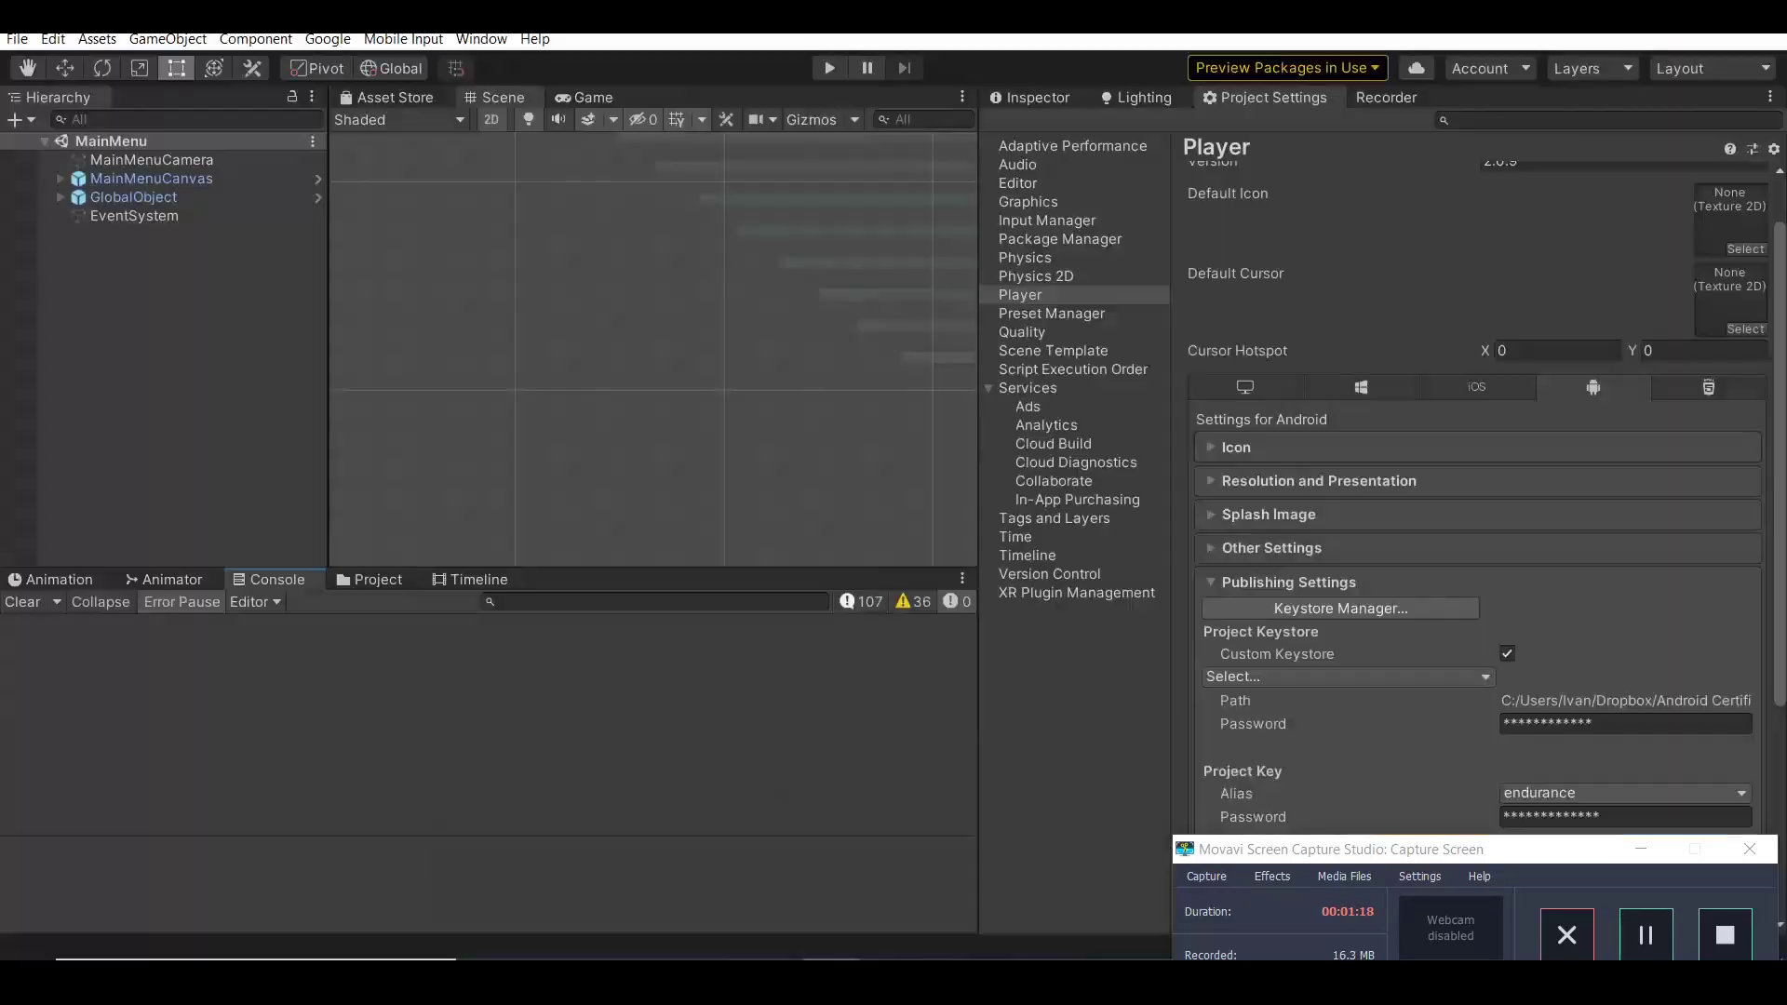
click(96, 37)
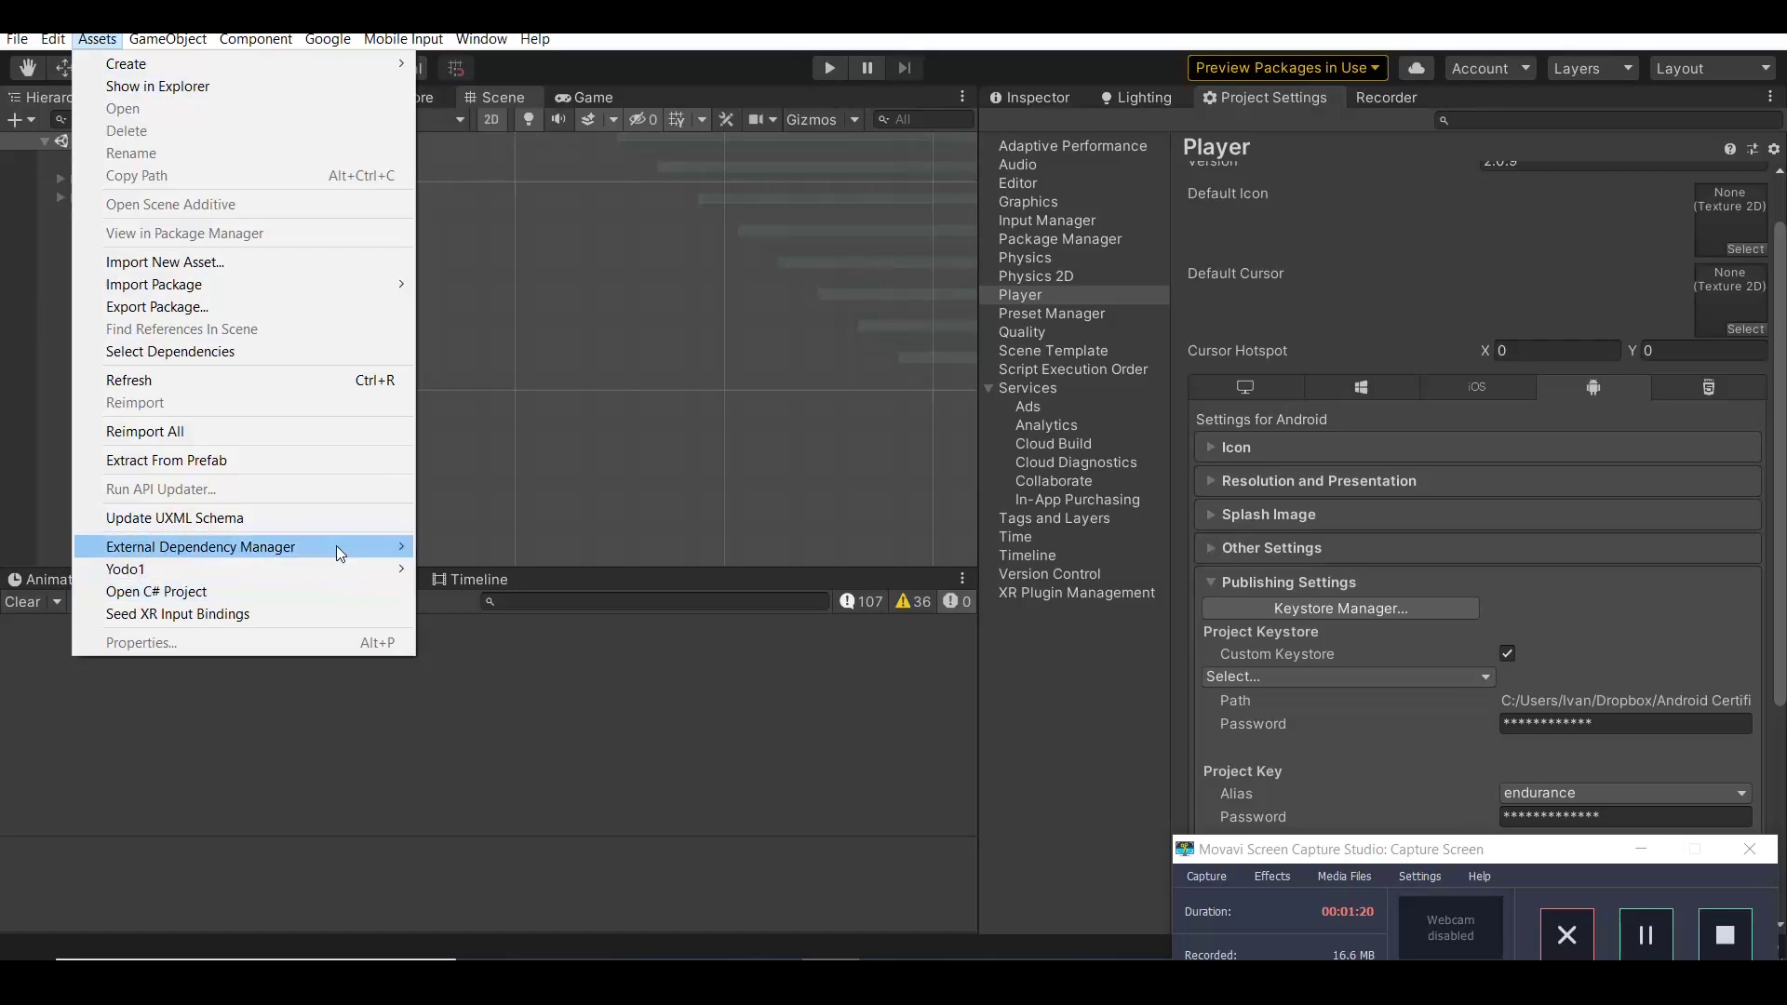
mouse_move(200, 546)
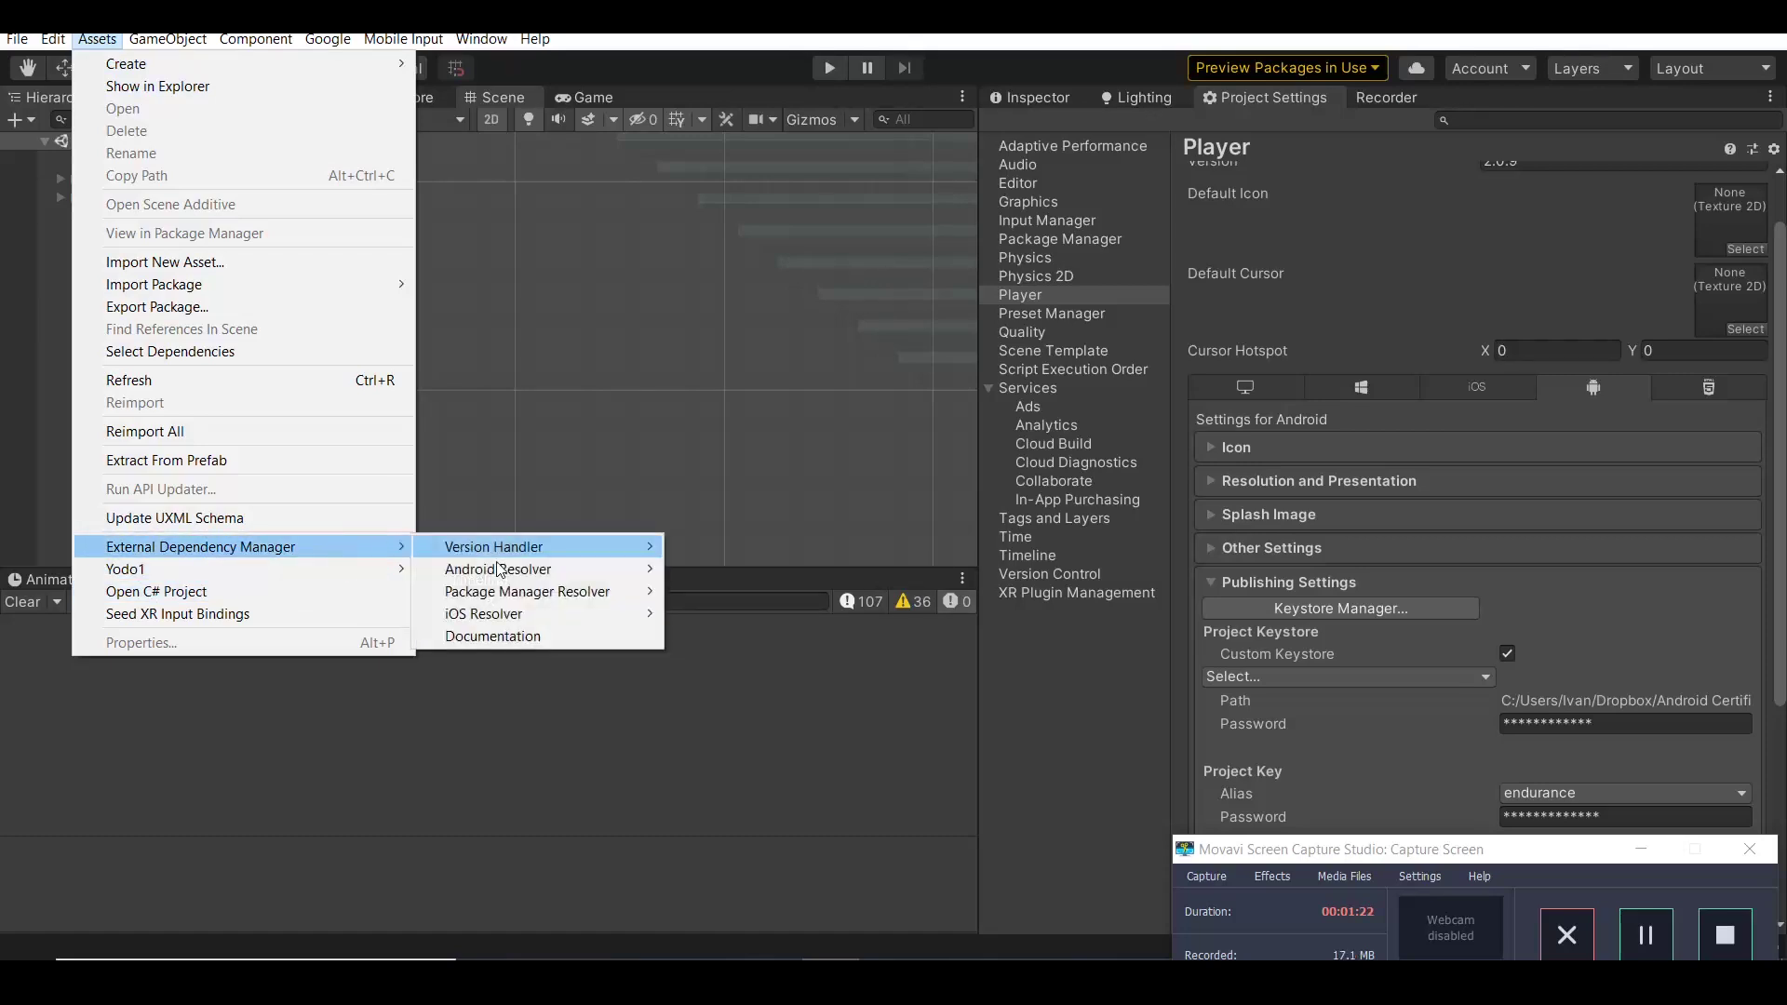
click(685, 594)
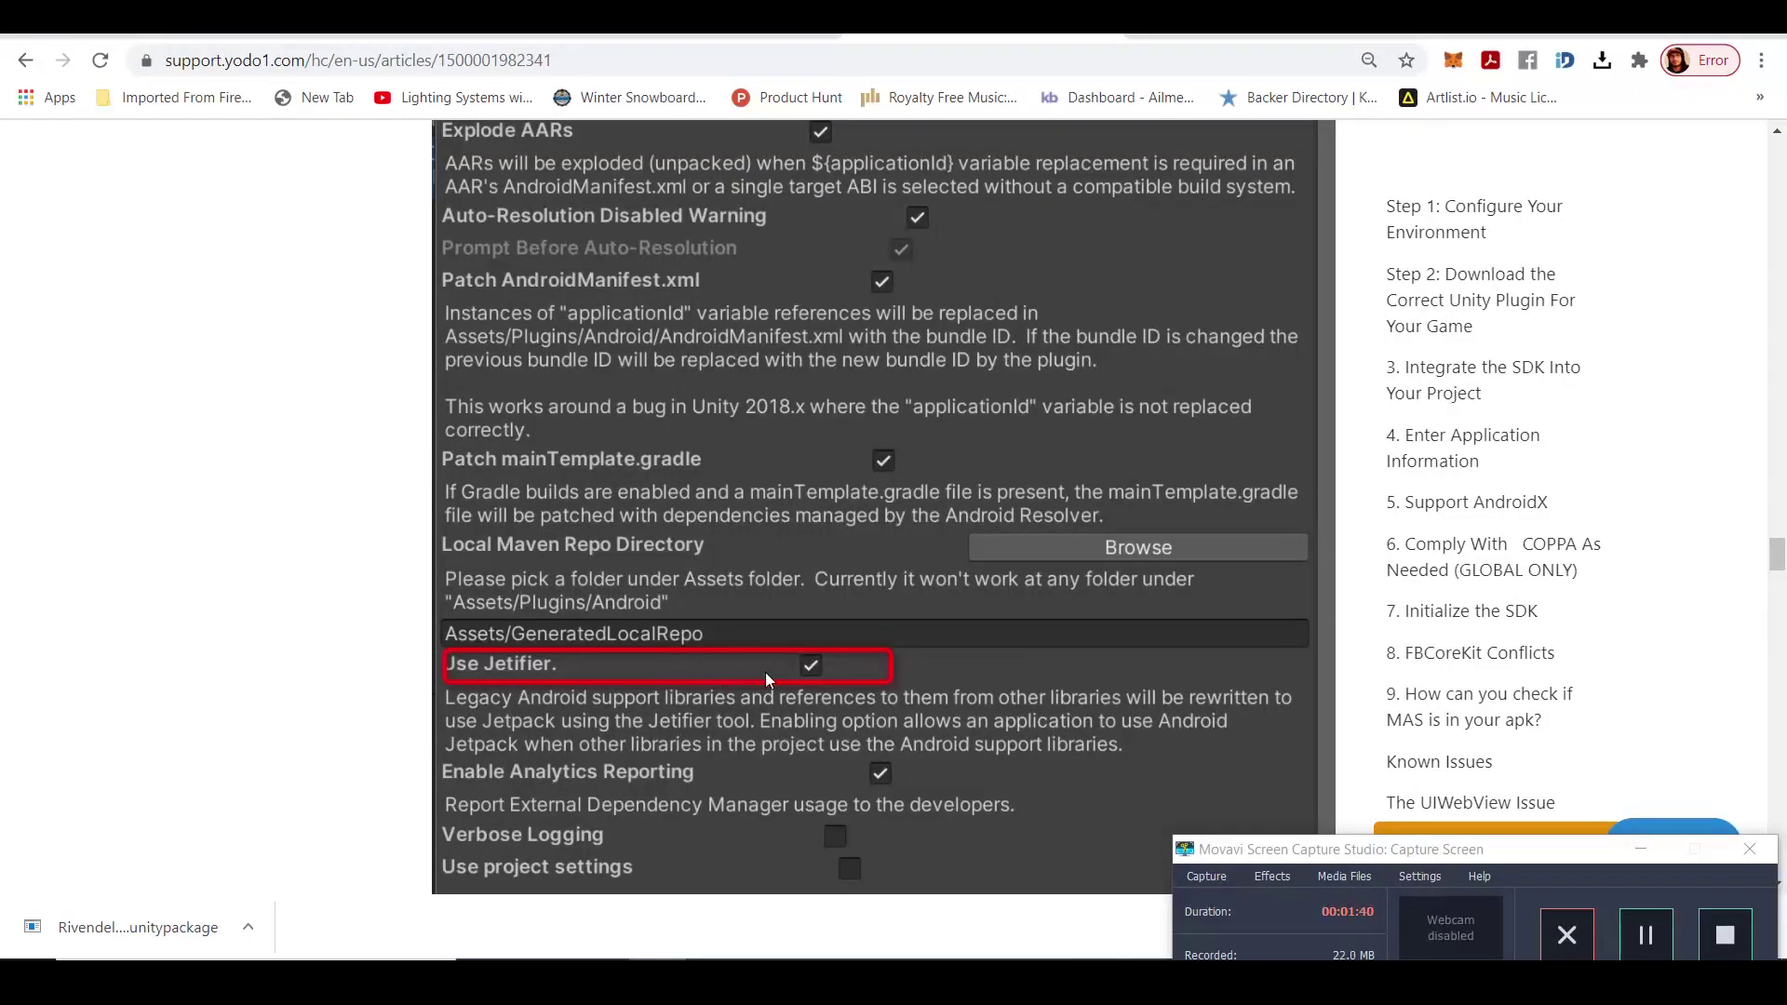
click(875, 950)
scroll(653, 365, down, 2)
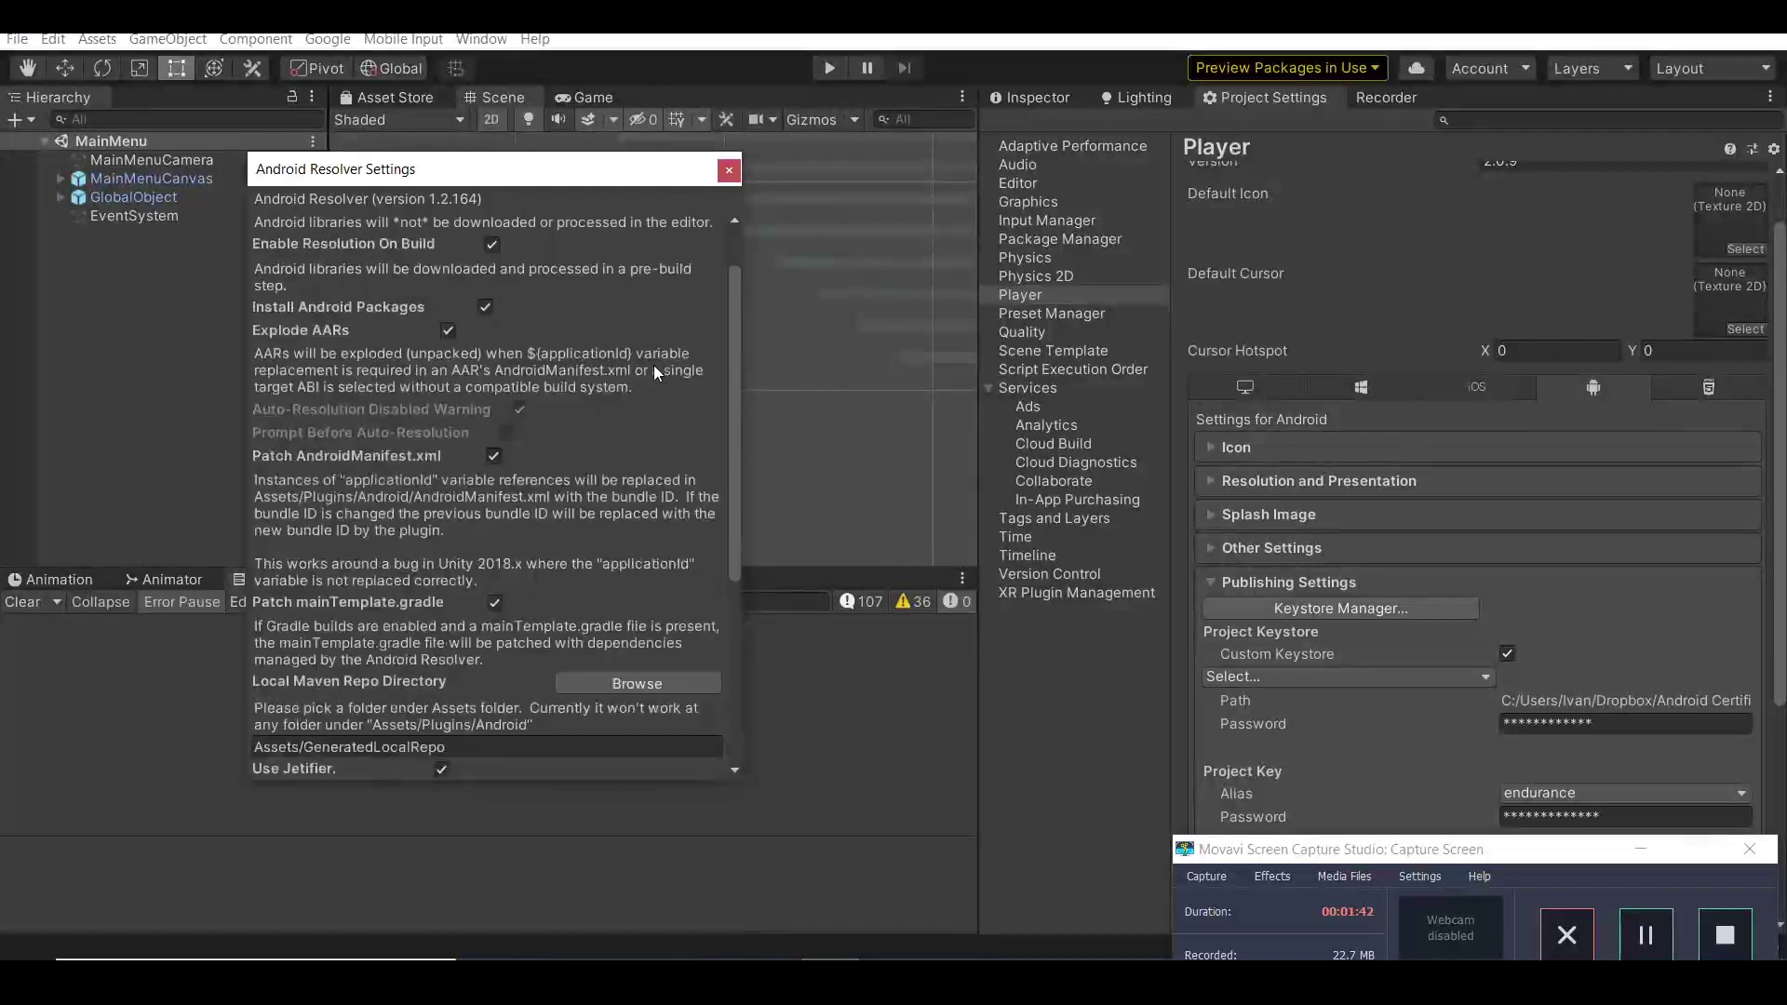
scroll(653, 364, down, 2)
scroll(655, 364, down, 2)
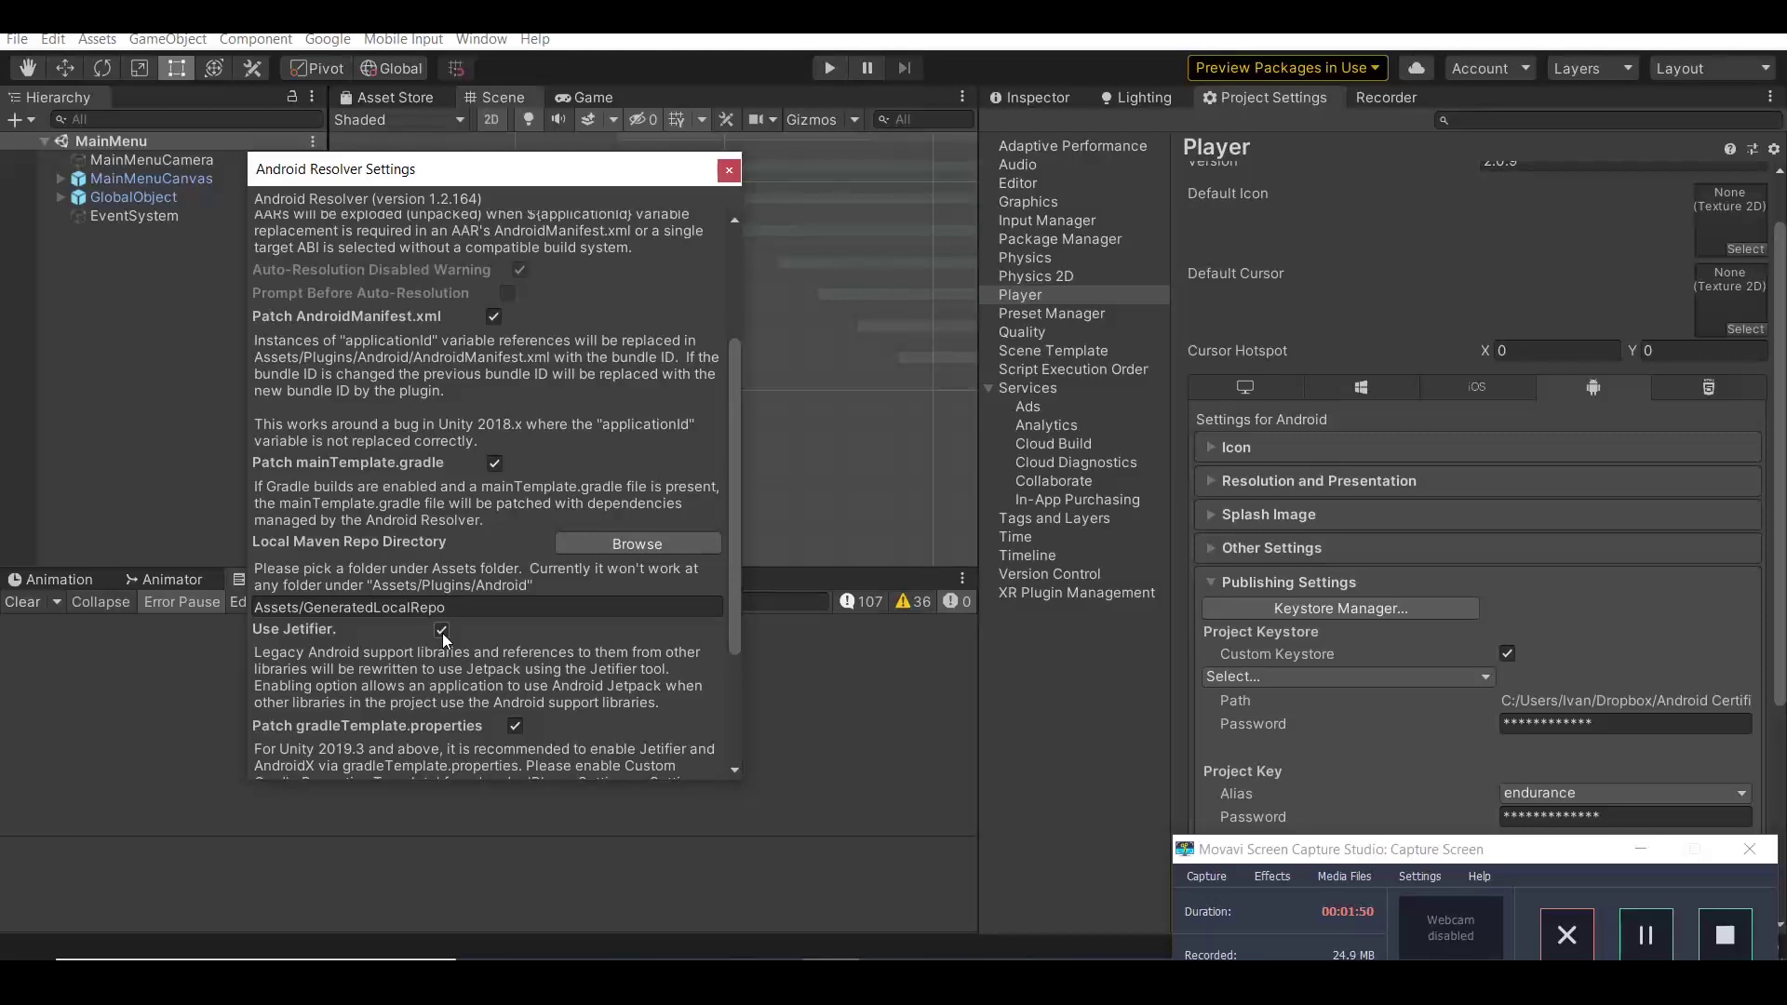
scroll(442, 633, down, 5)
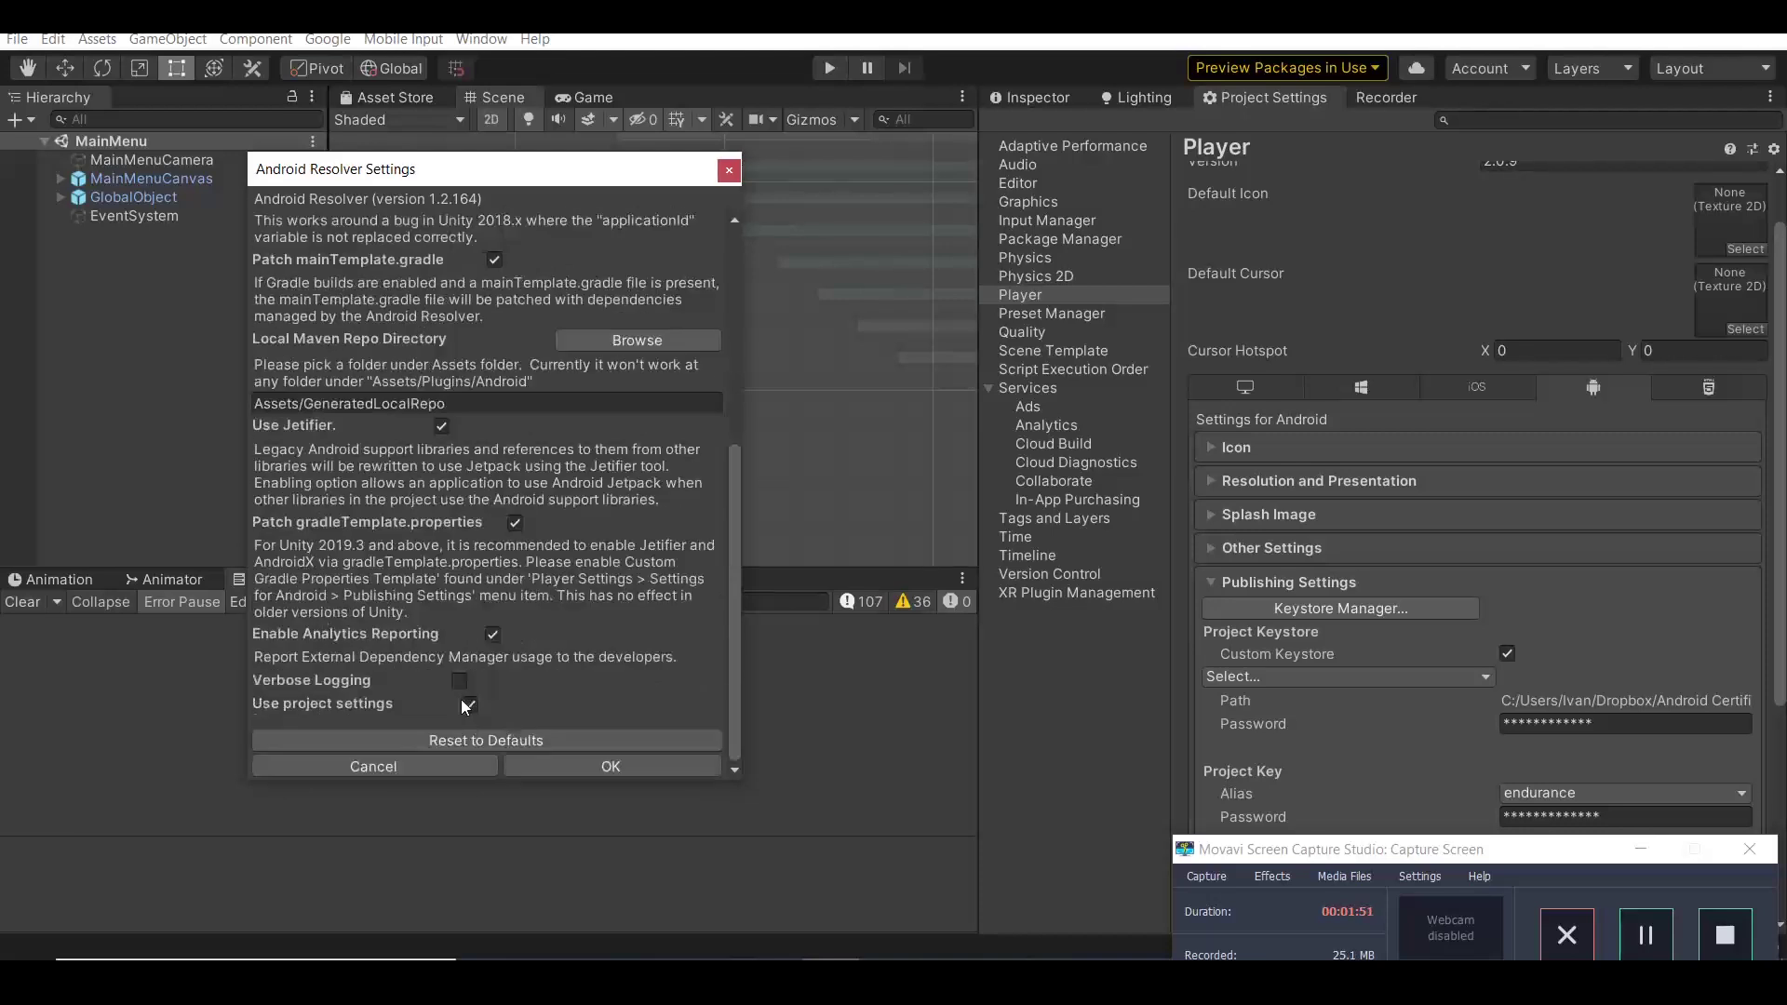
click(531, 773)
key(alt+Tab)
scroll(294, 592, down, 3)
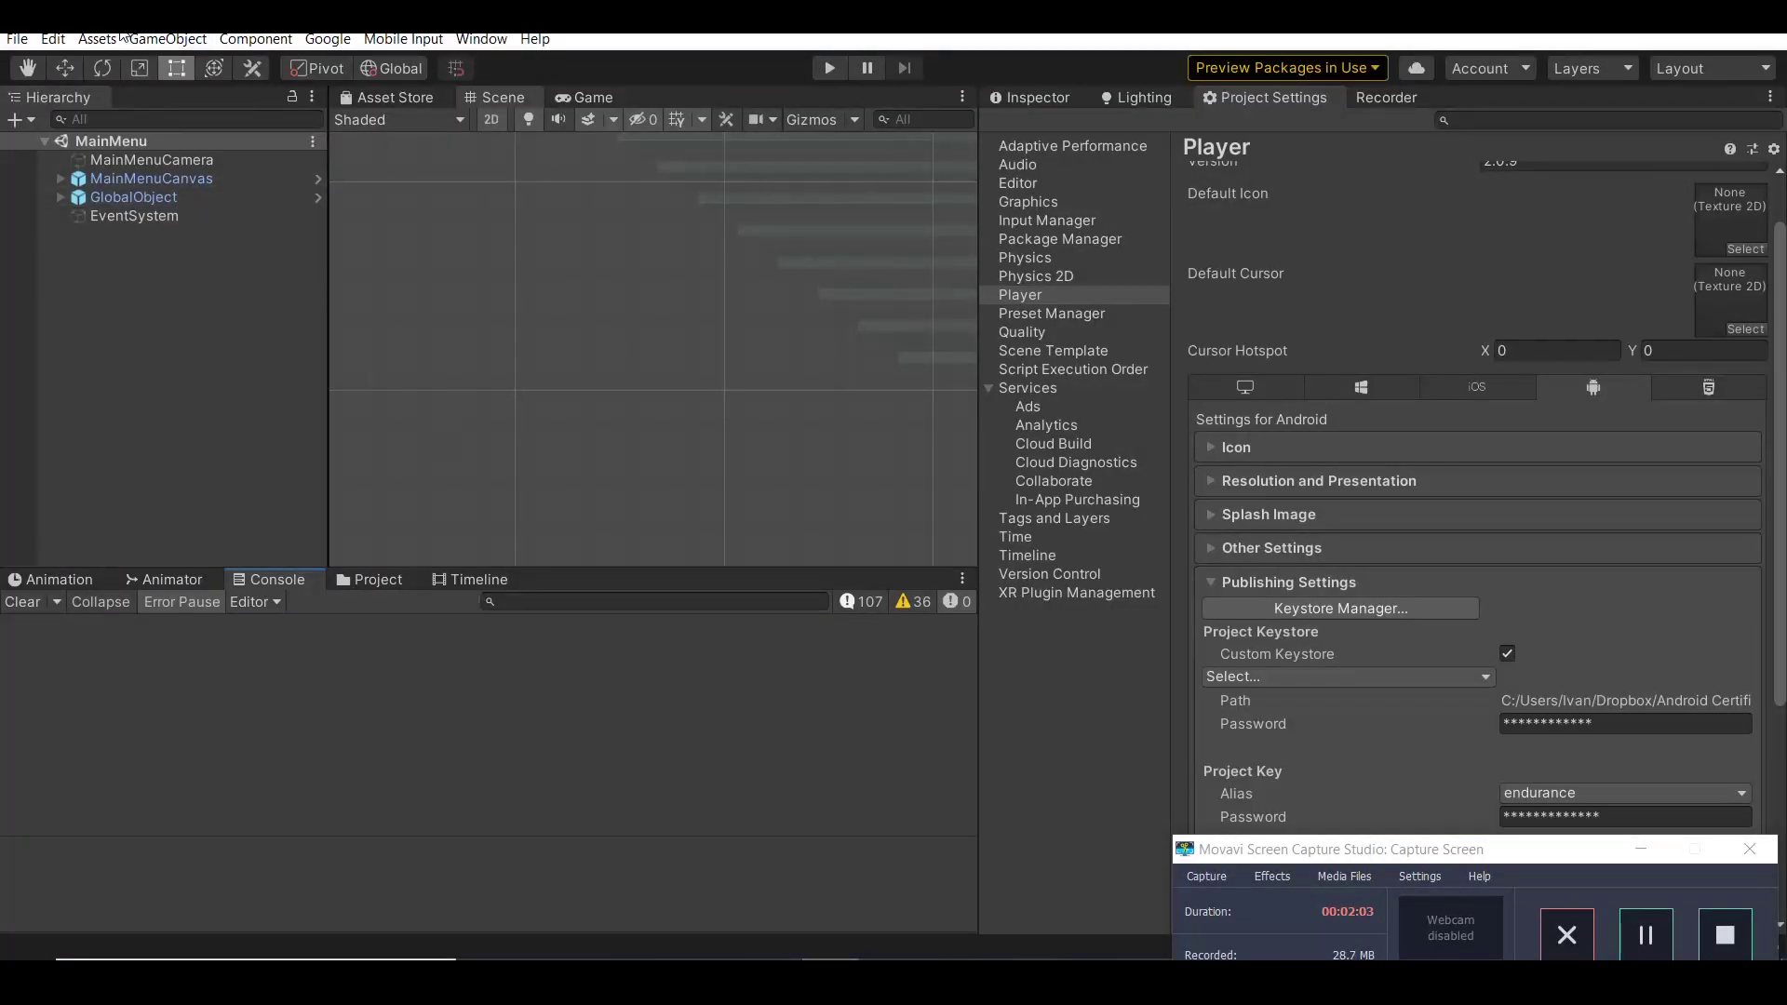
Force Resolve the Android dependencies and move the Resolution Succeeded notice aside.
click(101, 39)
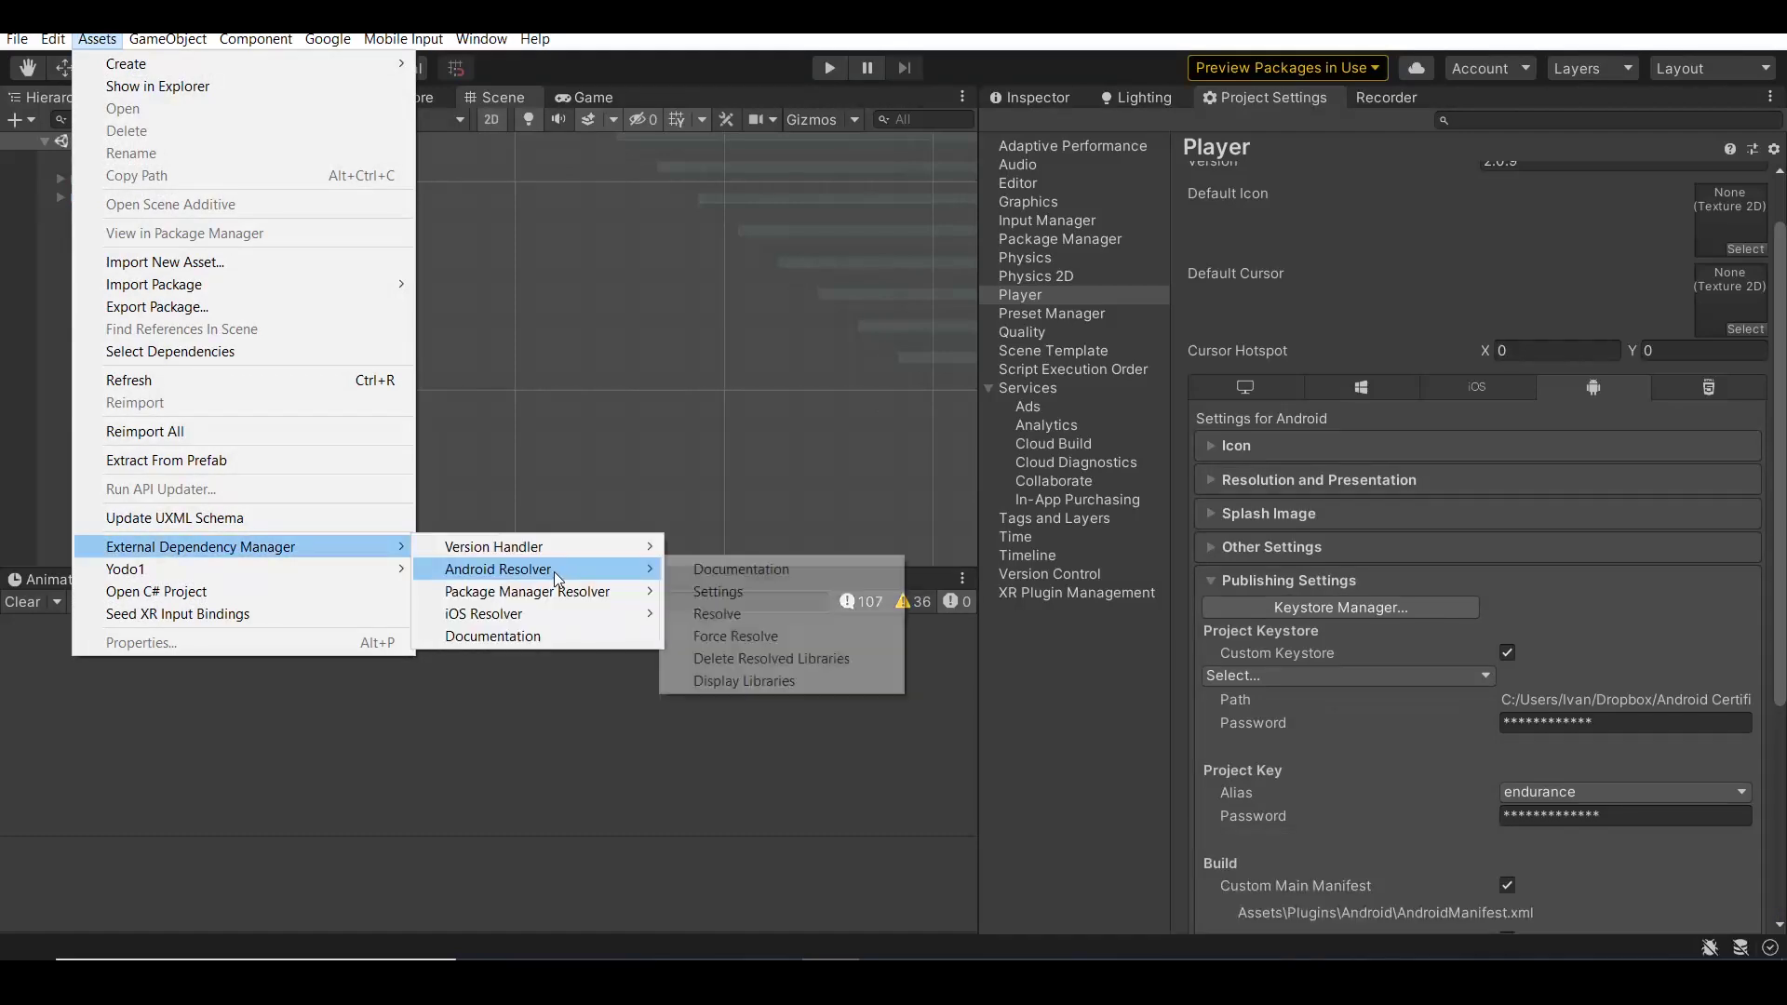
mouse_move(498, 571)
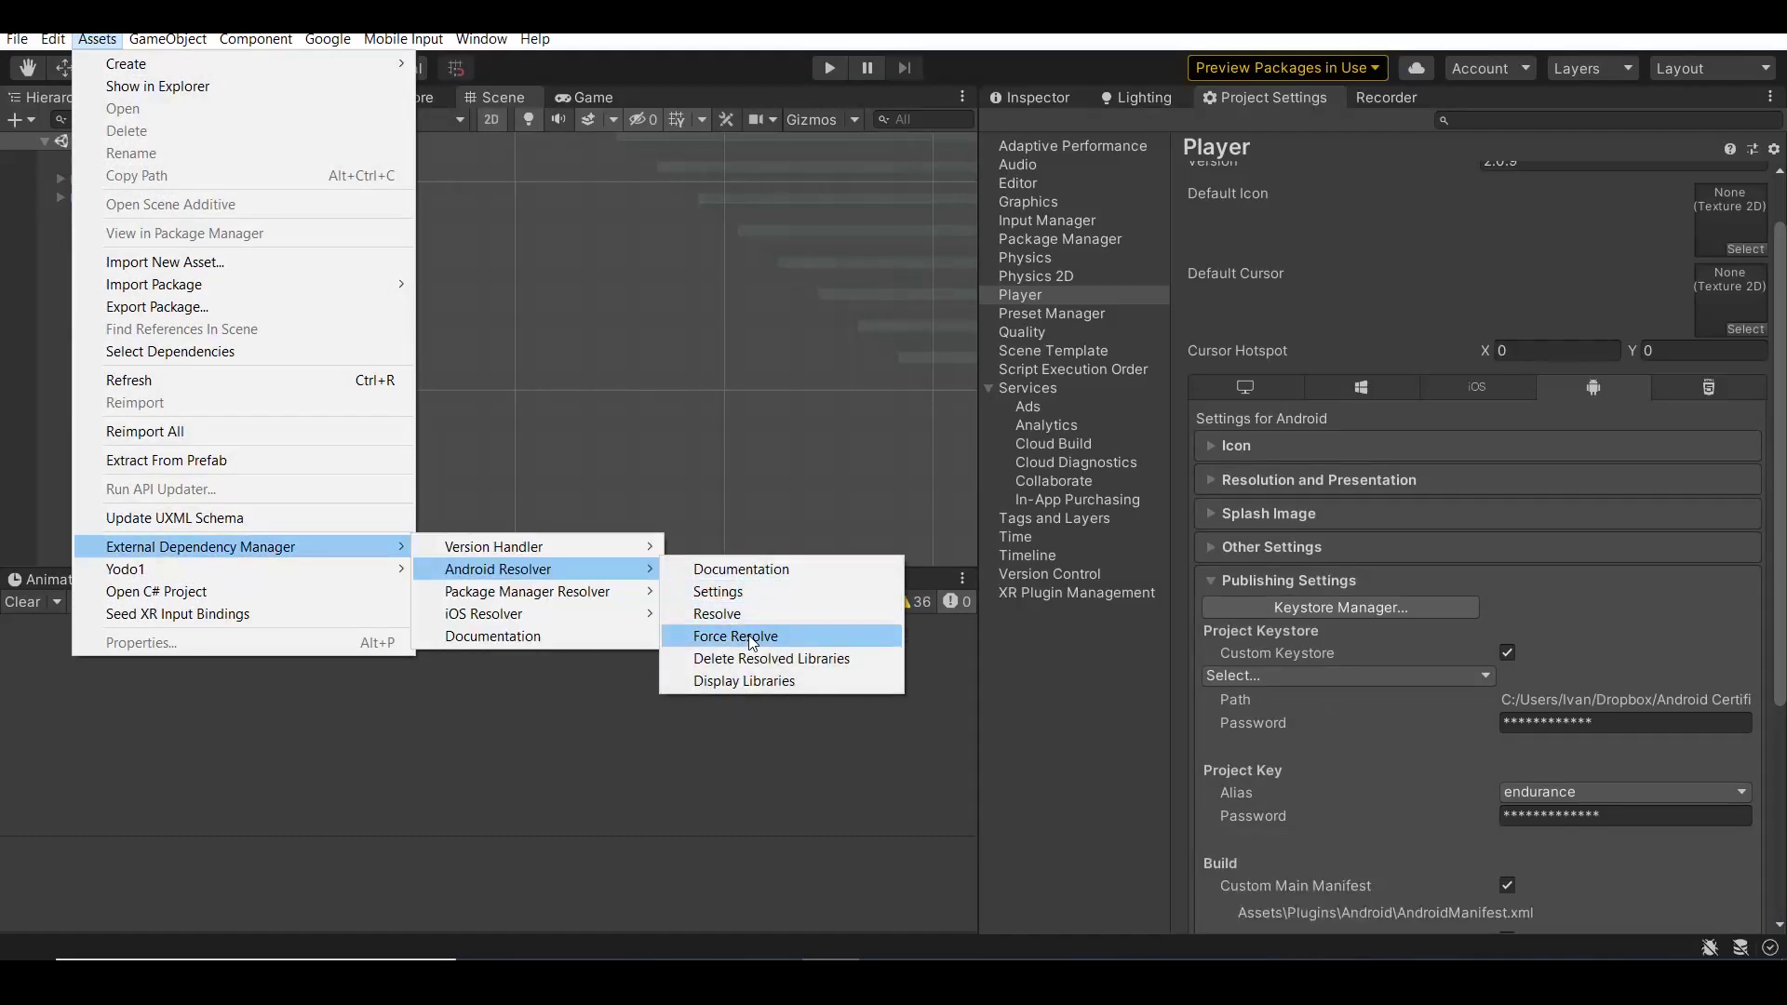
click(750, 638)
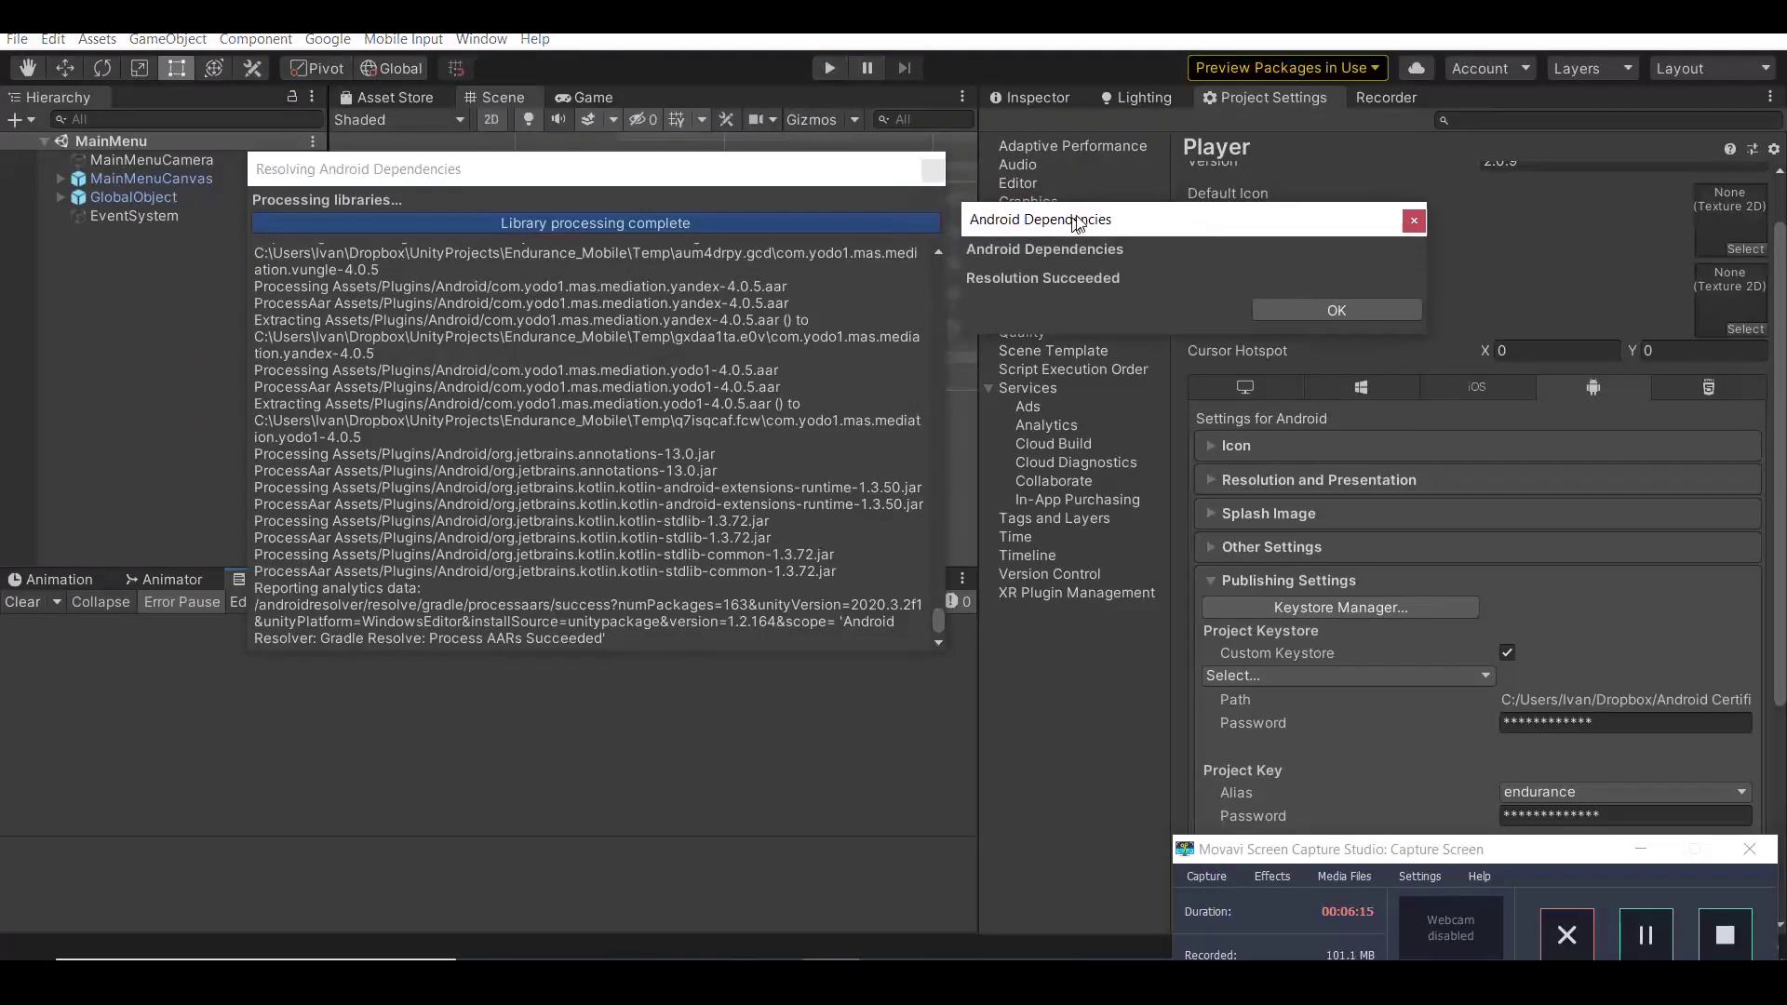
drag(1002, 211, 1080, 222)
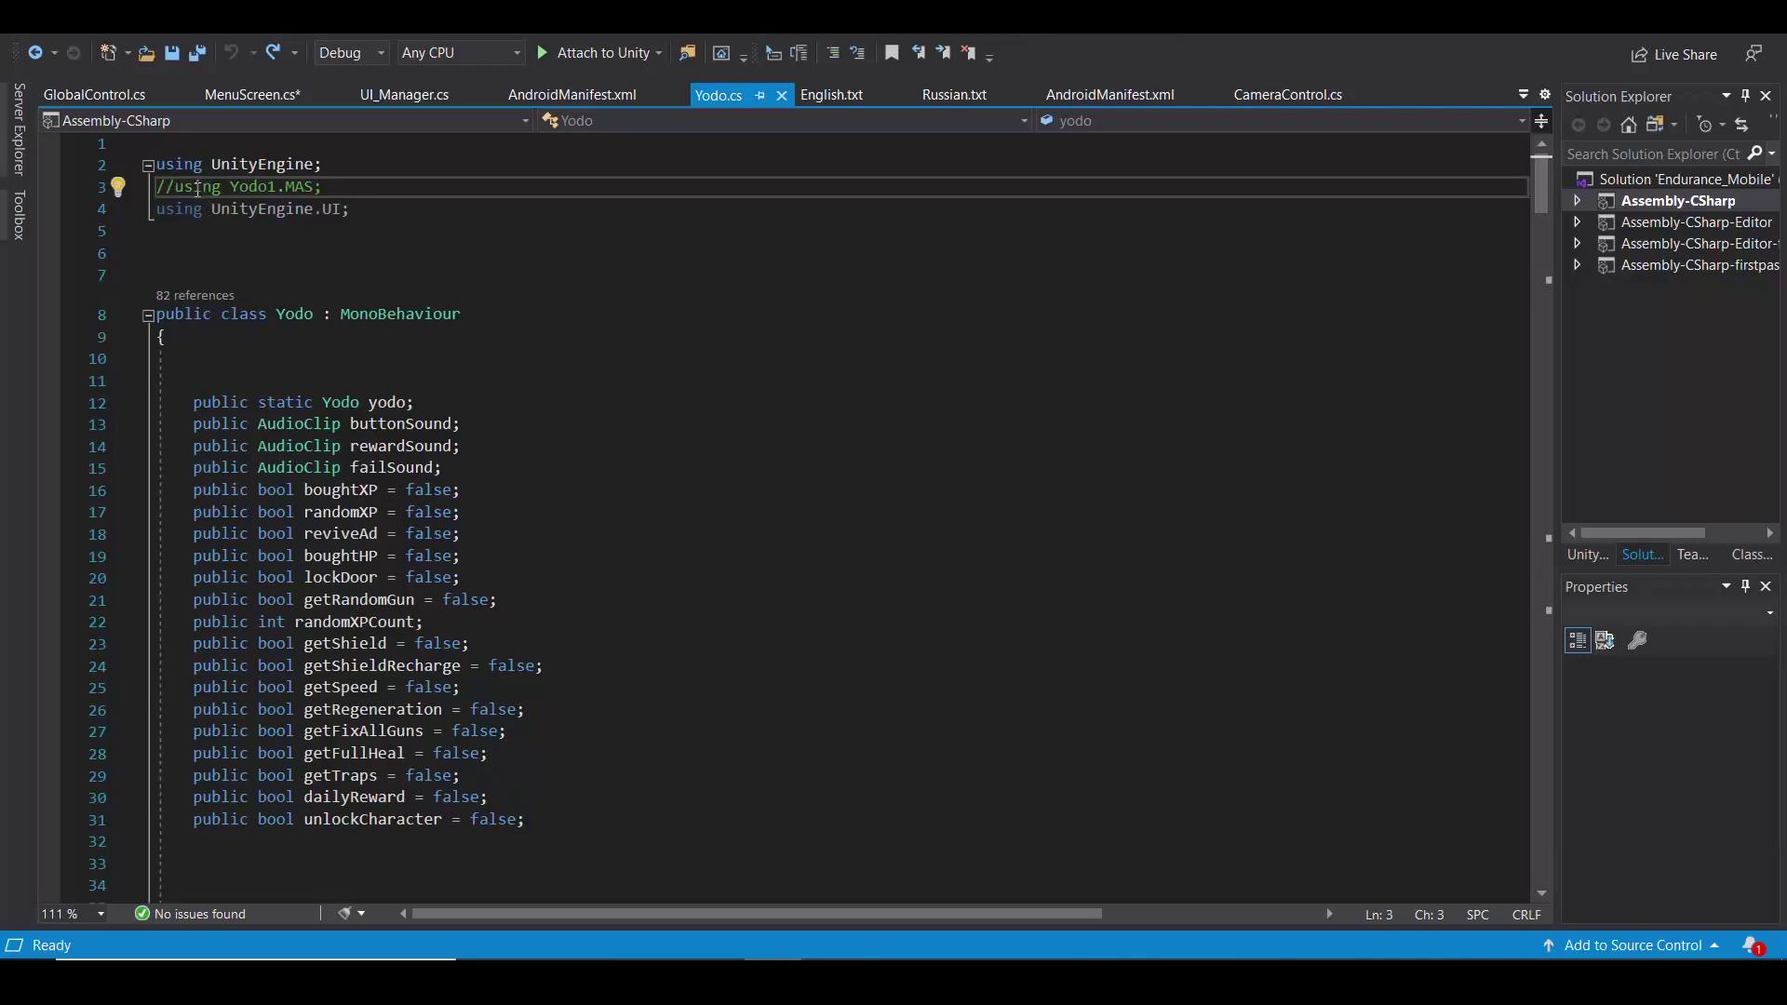
Uncomment 'using Yodo1.MAS;' and select the if/else block inside Awake().
key(BackSpace)
key(BackSpace)
scroll(280, 207, down, 5)
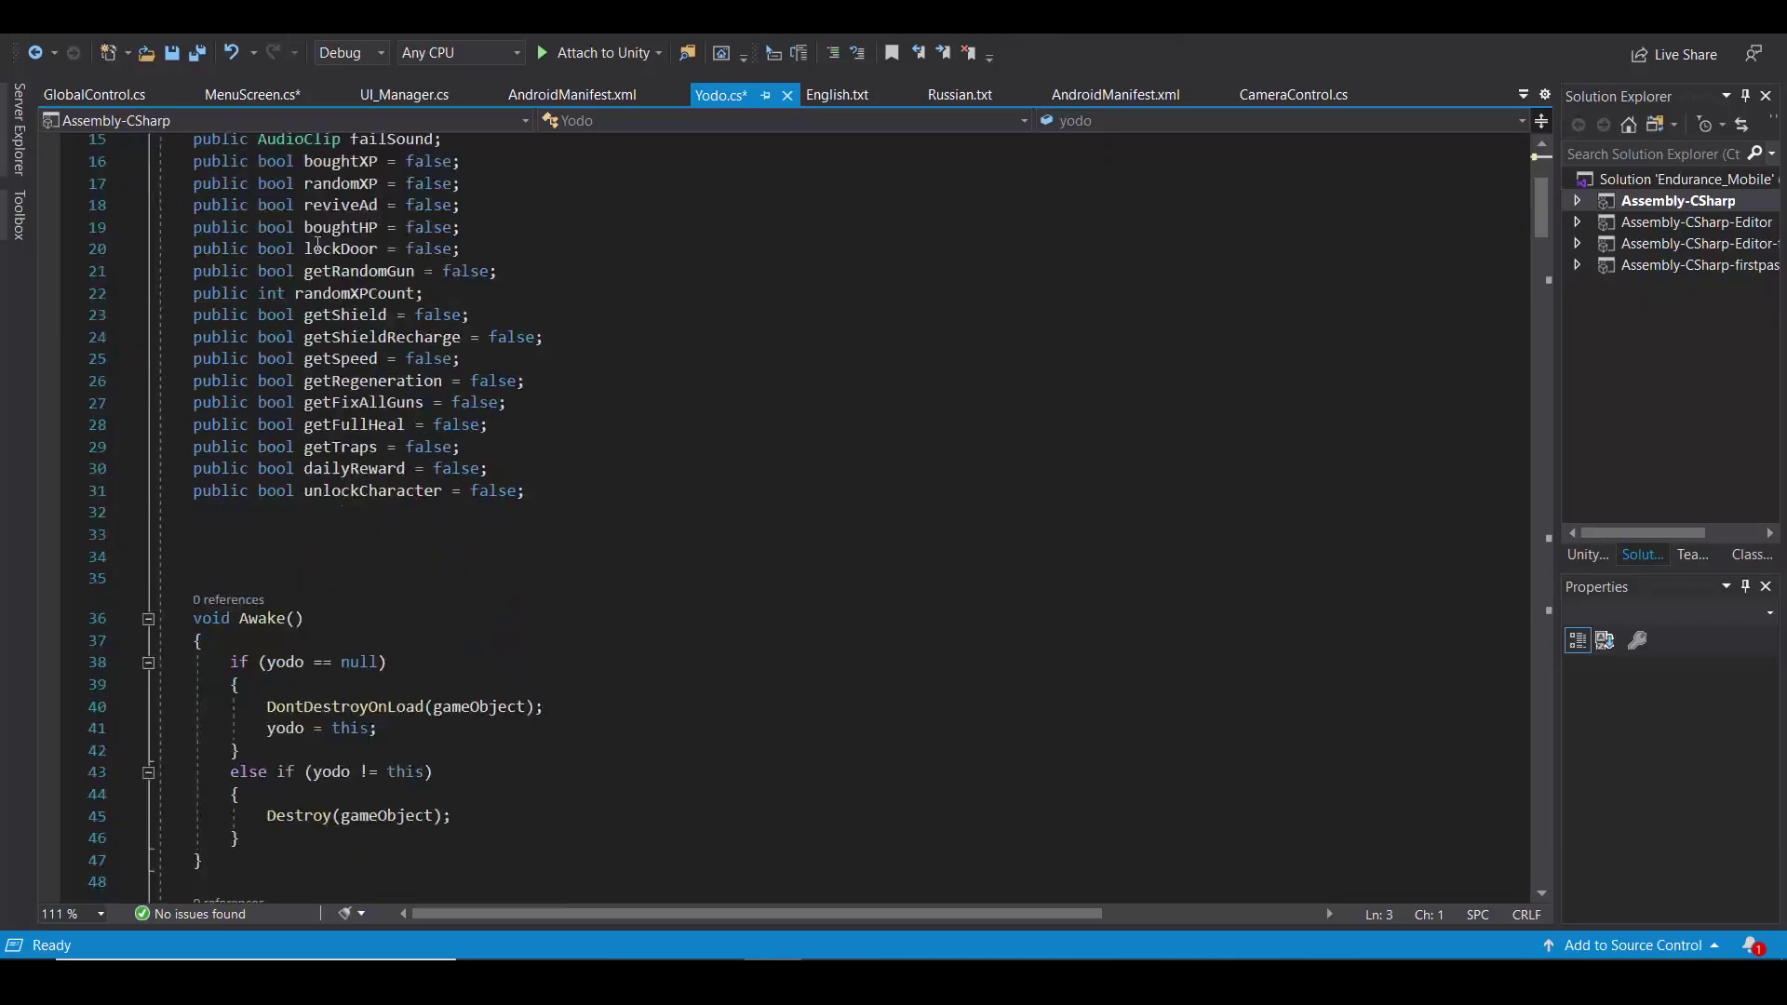
scroll(318, 248, down, 3)
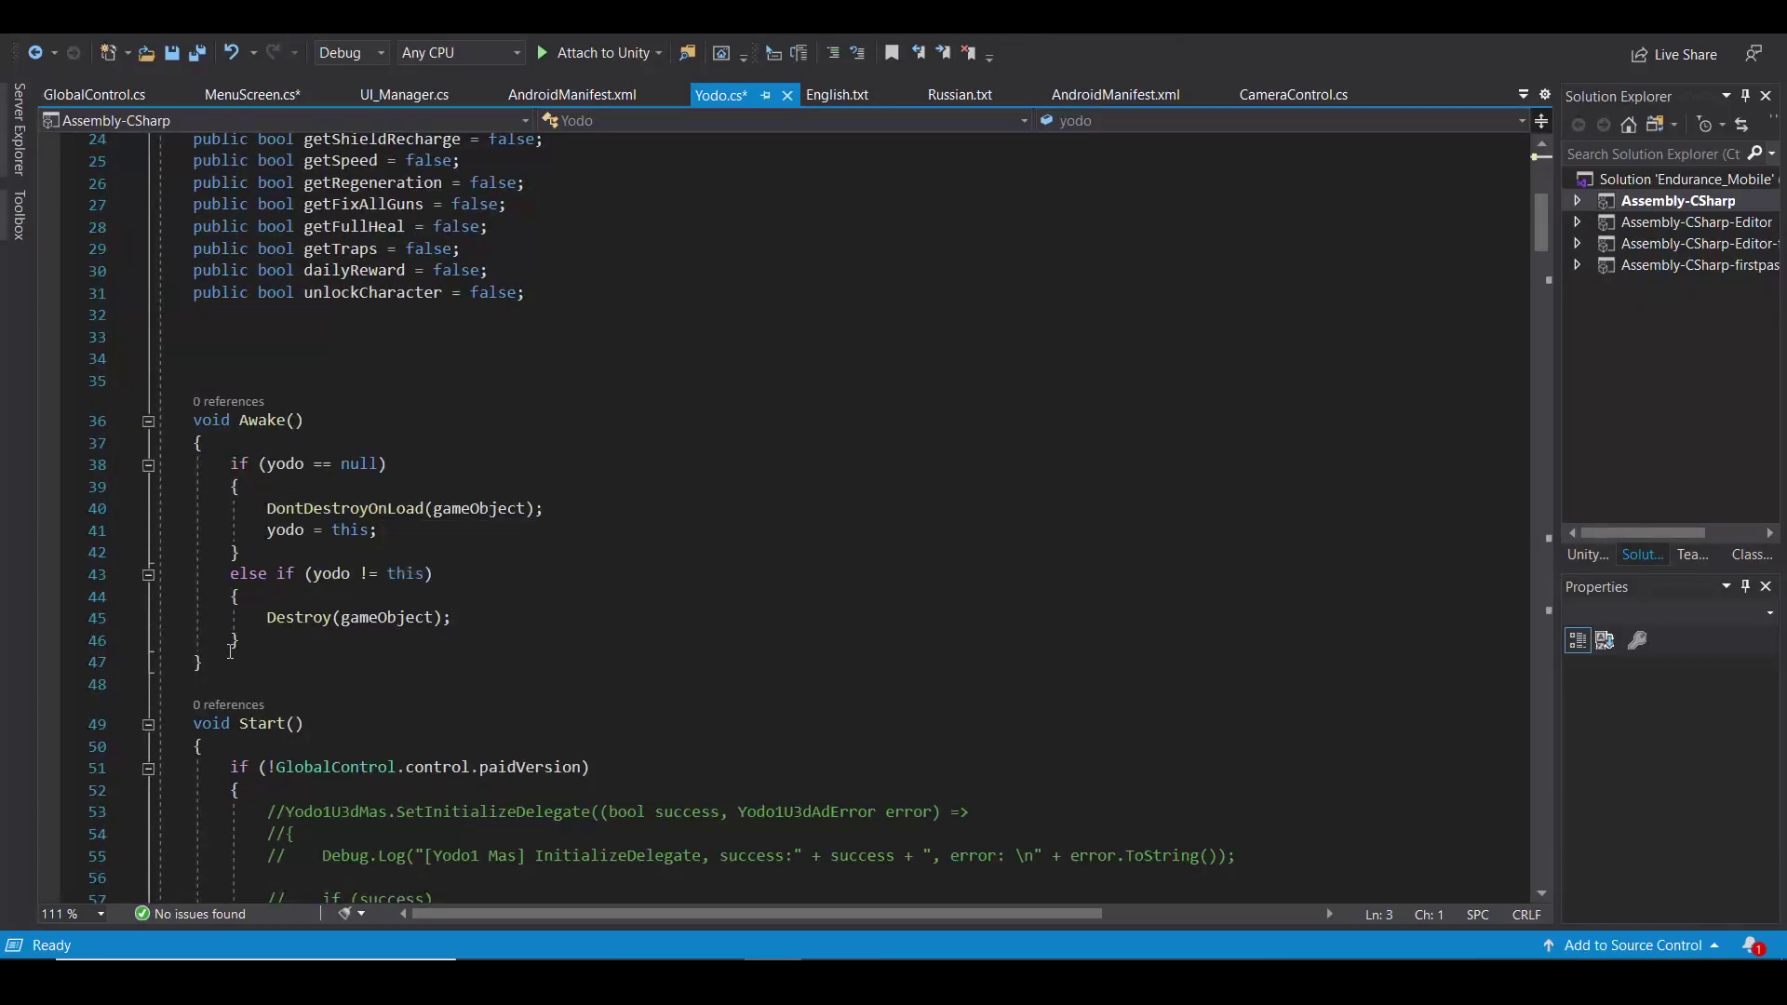
drag(241, 642, 231, 465)
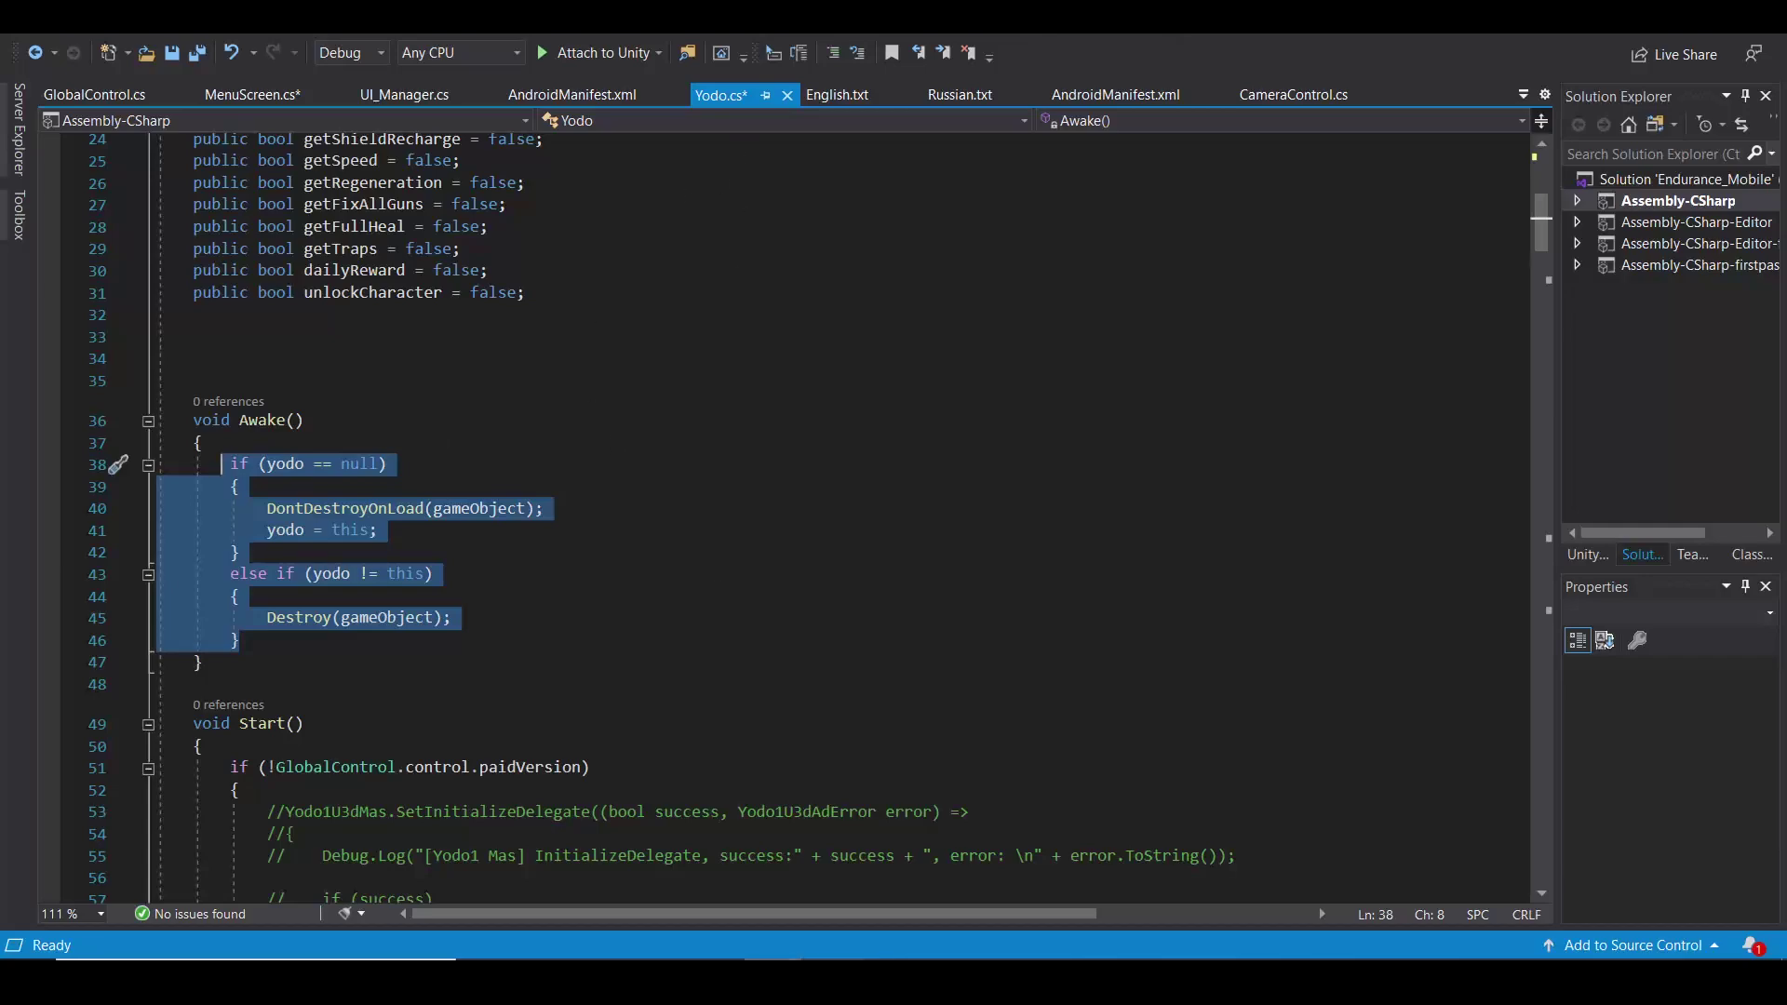
key(alt+Tab)
Compare the AdMobManager and Yodo Inspectors, then open Yodo.cs from the Yodo script component.
click(152, 252)
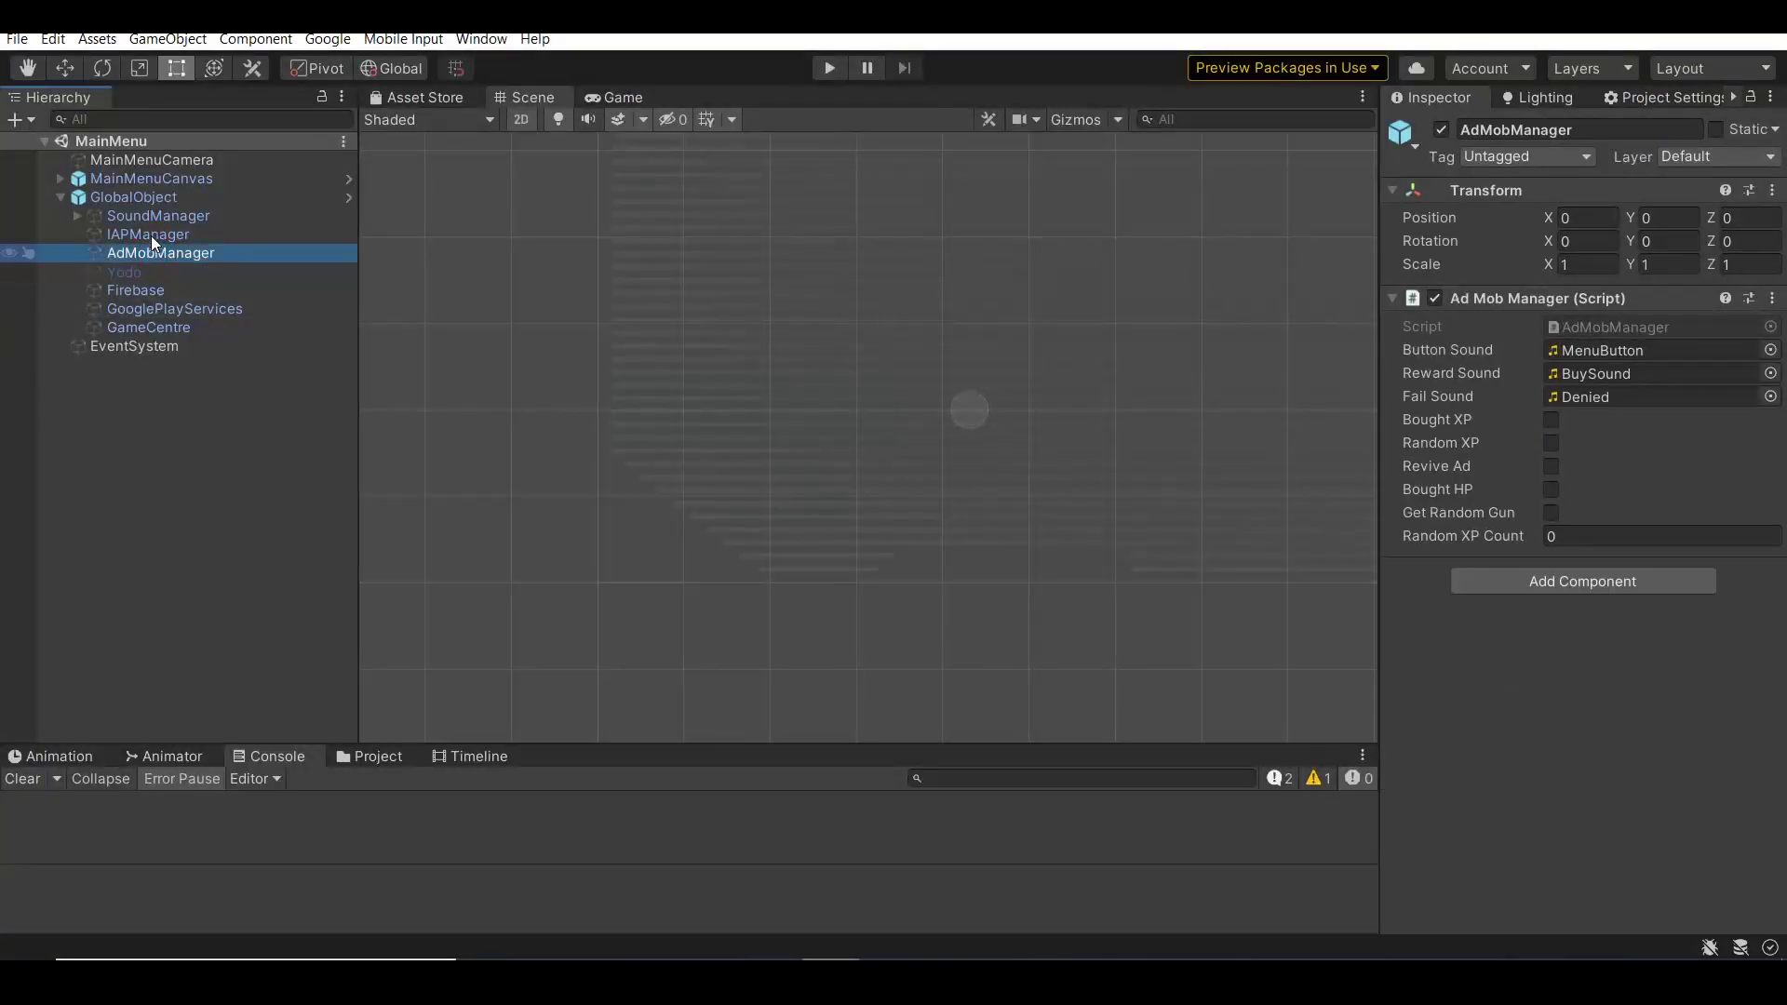
click(139, 273)
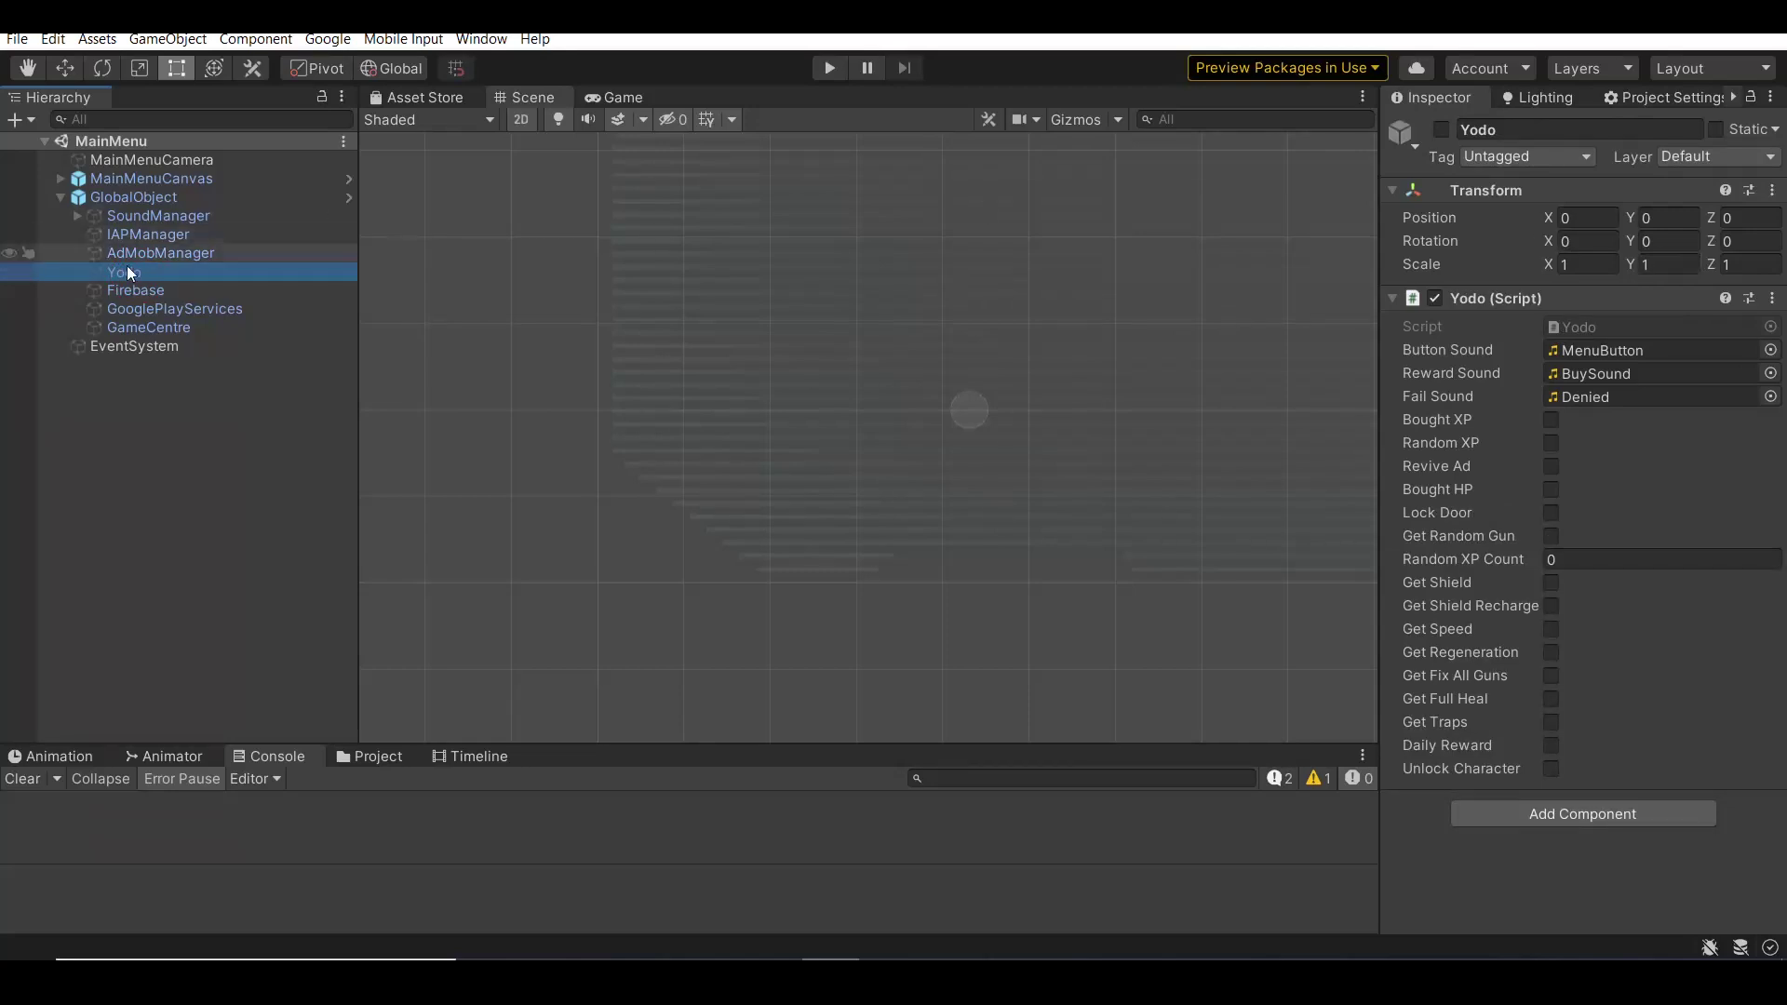
click(164, 253)
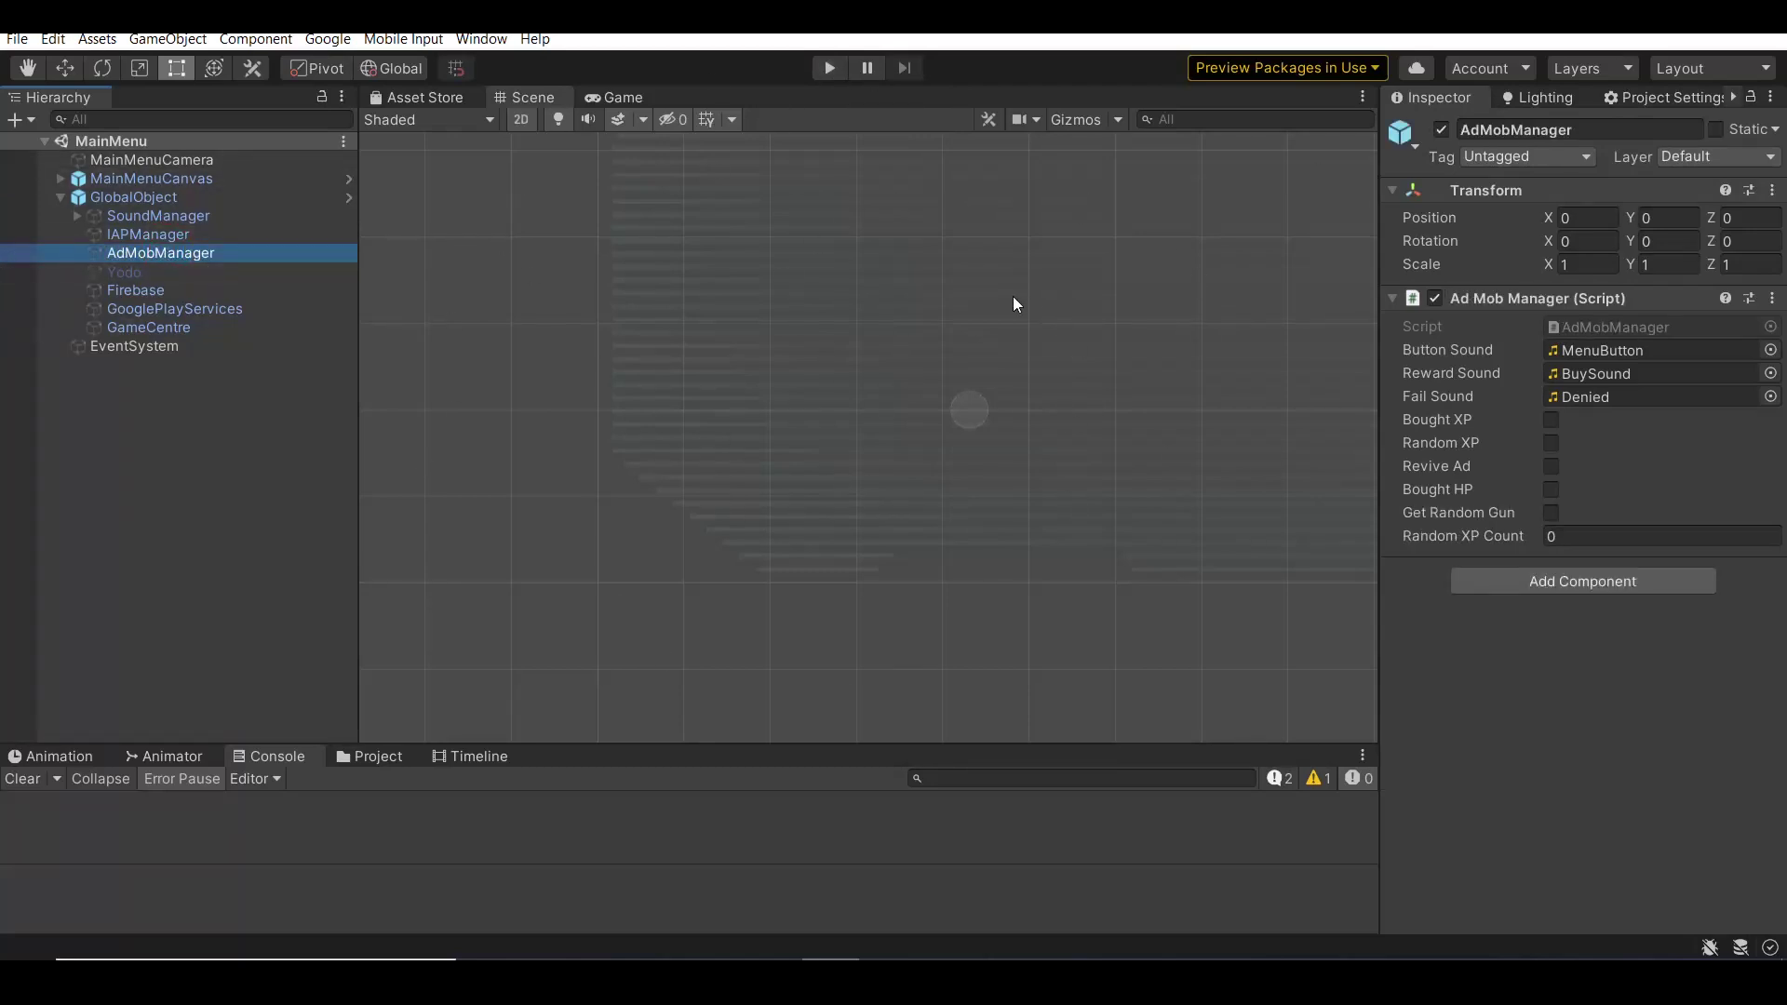
click(220, 268)
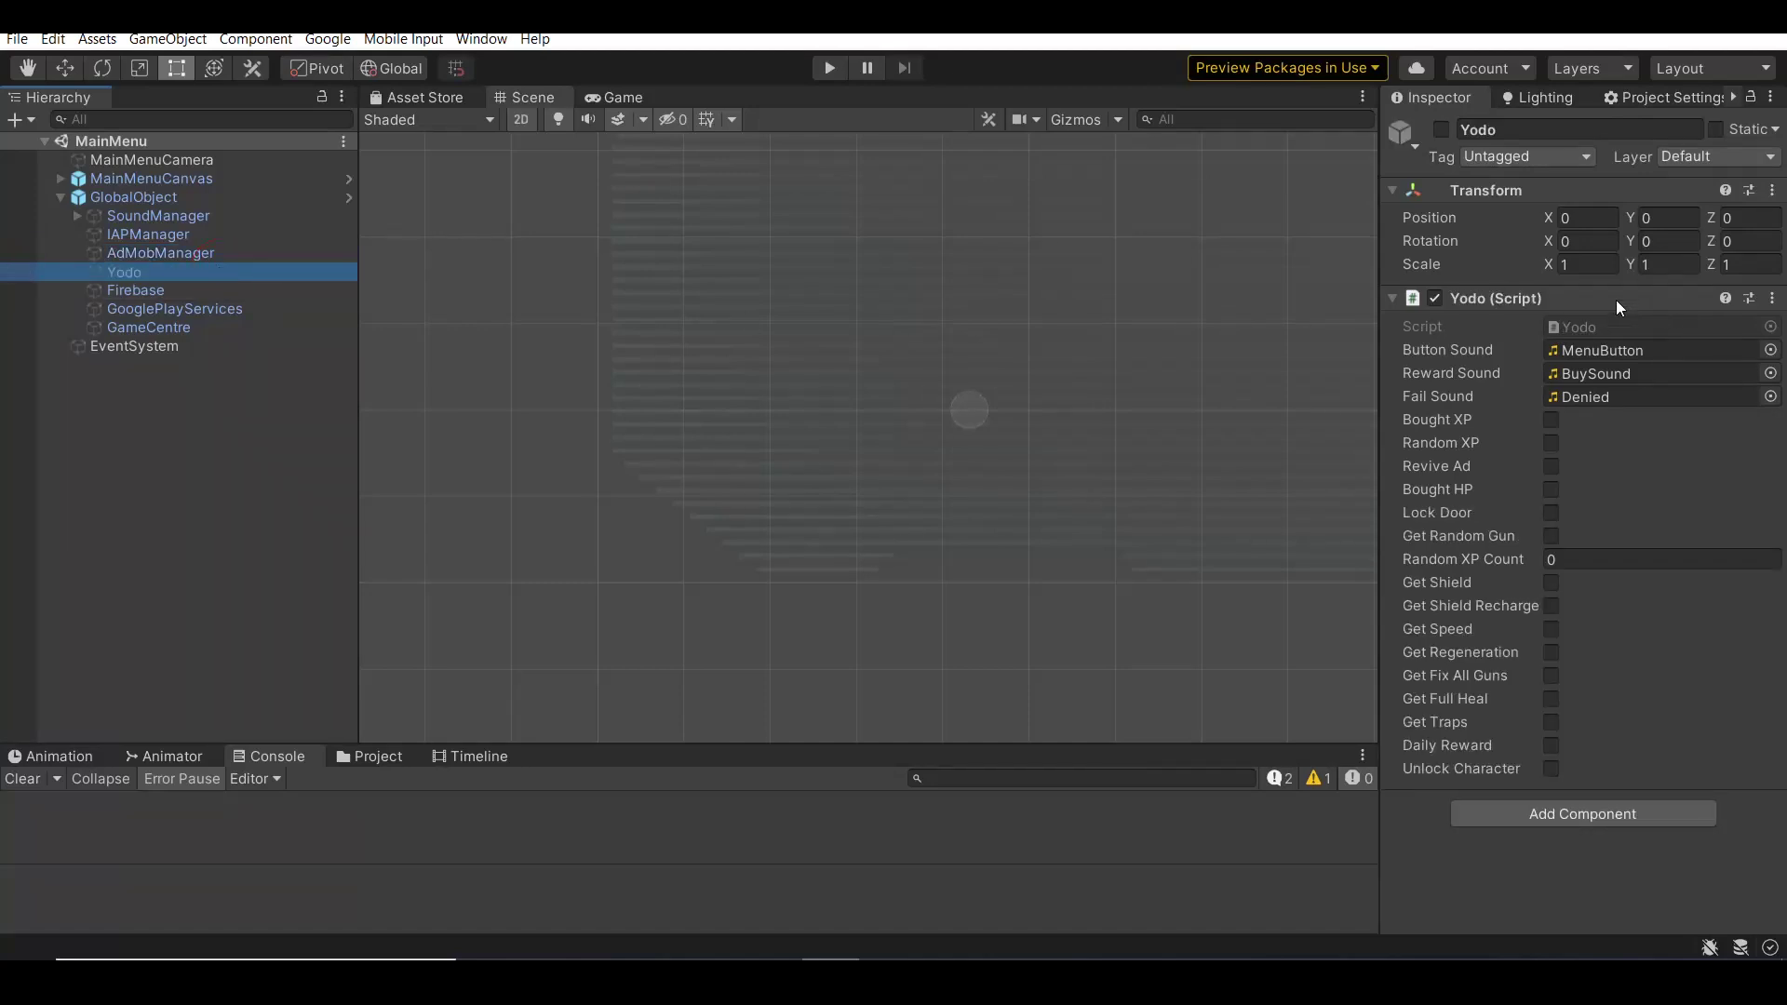
double_click(1493, 303)
scroll(559, 289, down, 6)
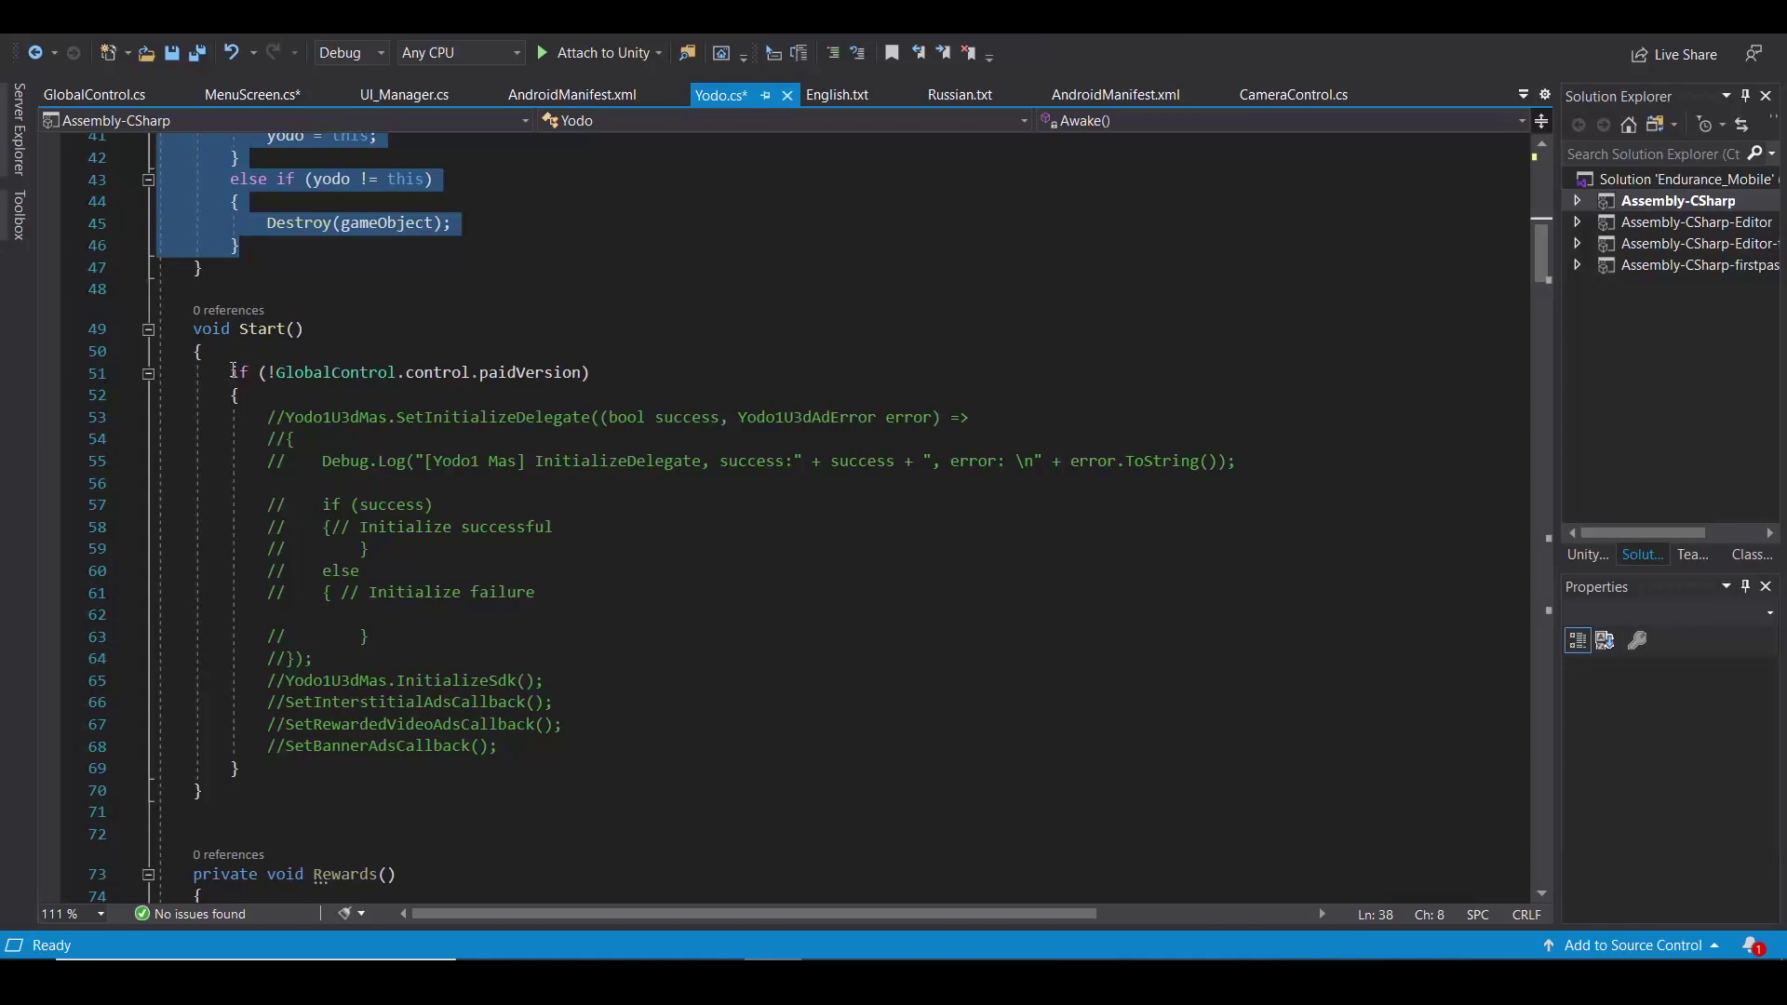
Uncomment lines 51–68 of Start(), then review the InitializeSdk call and Rewards method.
drag(230, 372, 553, 752)
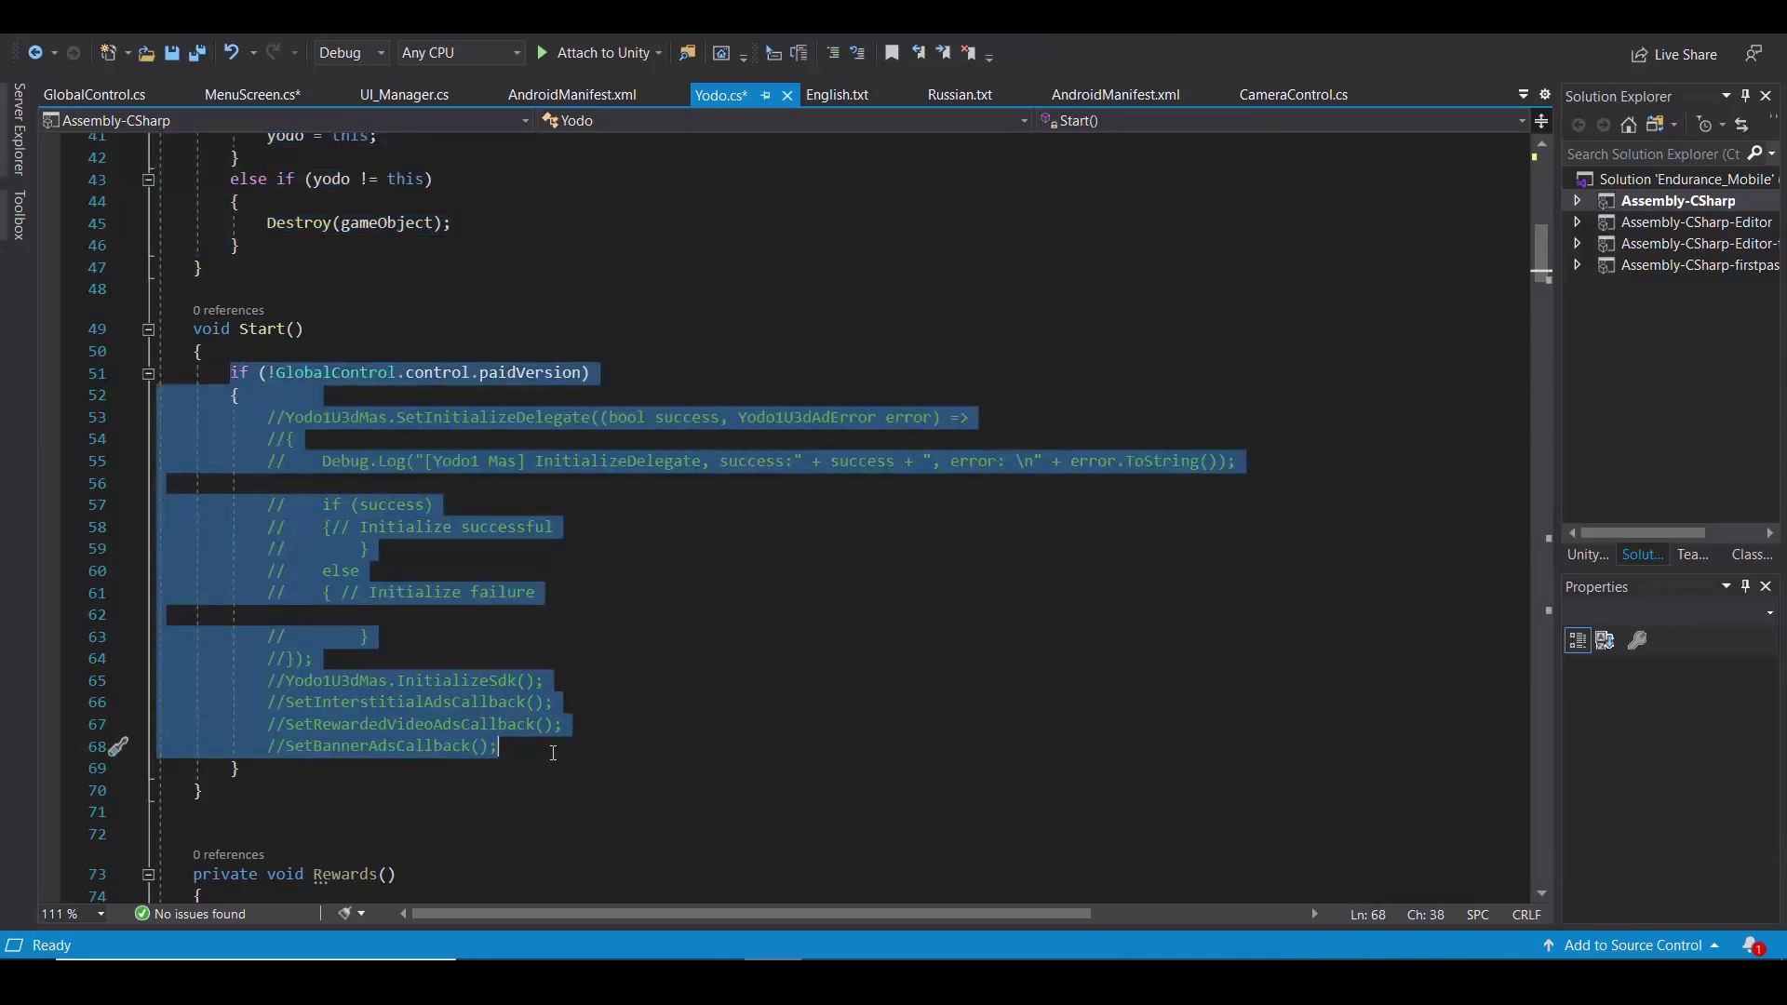
key(ctrl+k)
key(ctrl+u)
click(549, 247)
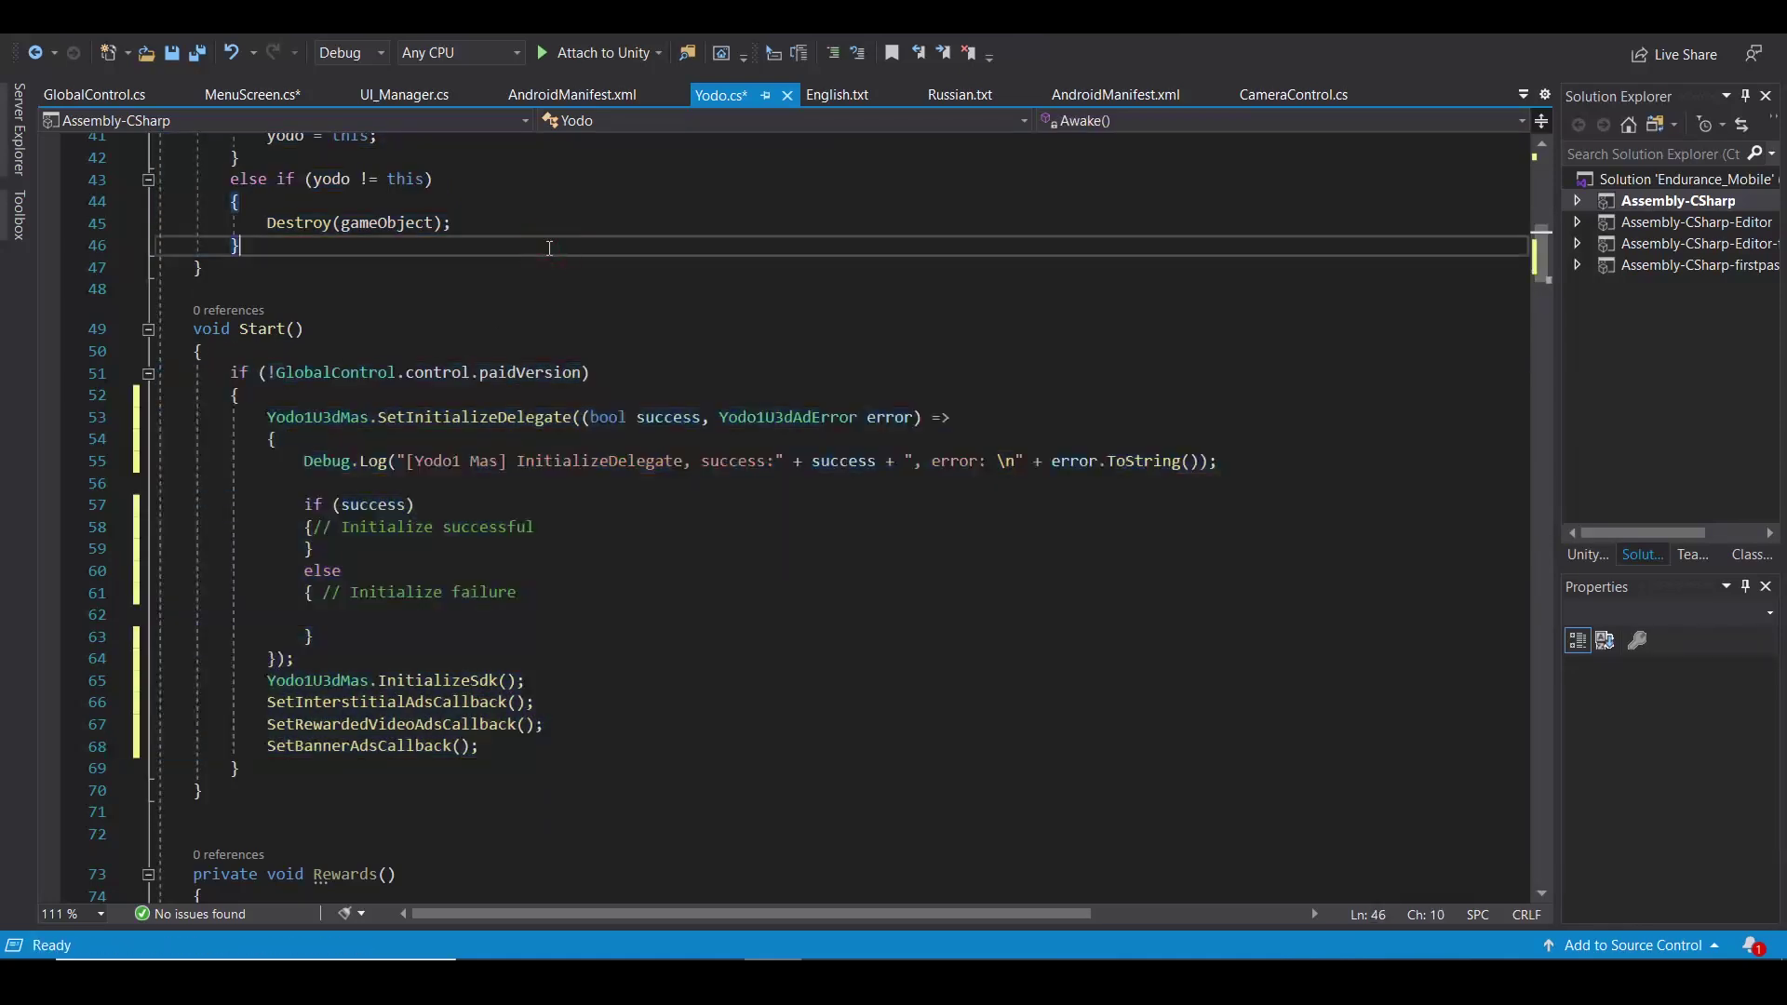
drag(527, 679, 257, 680)
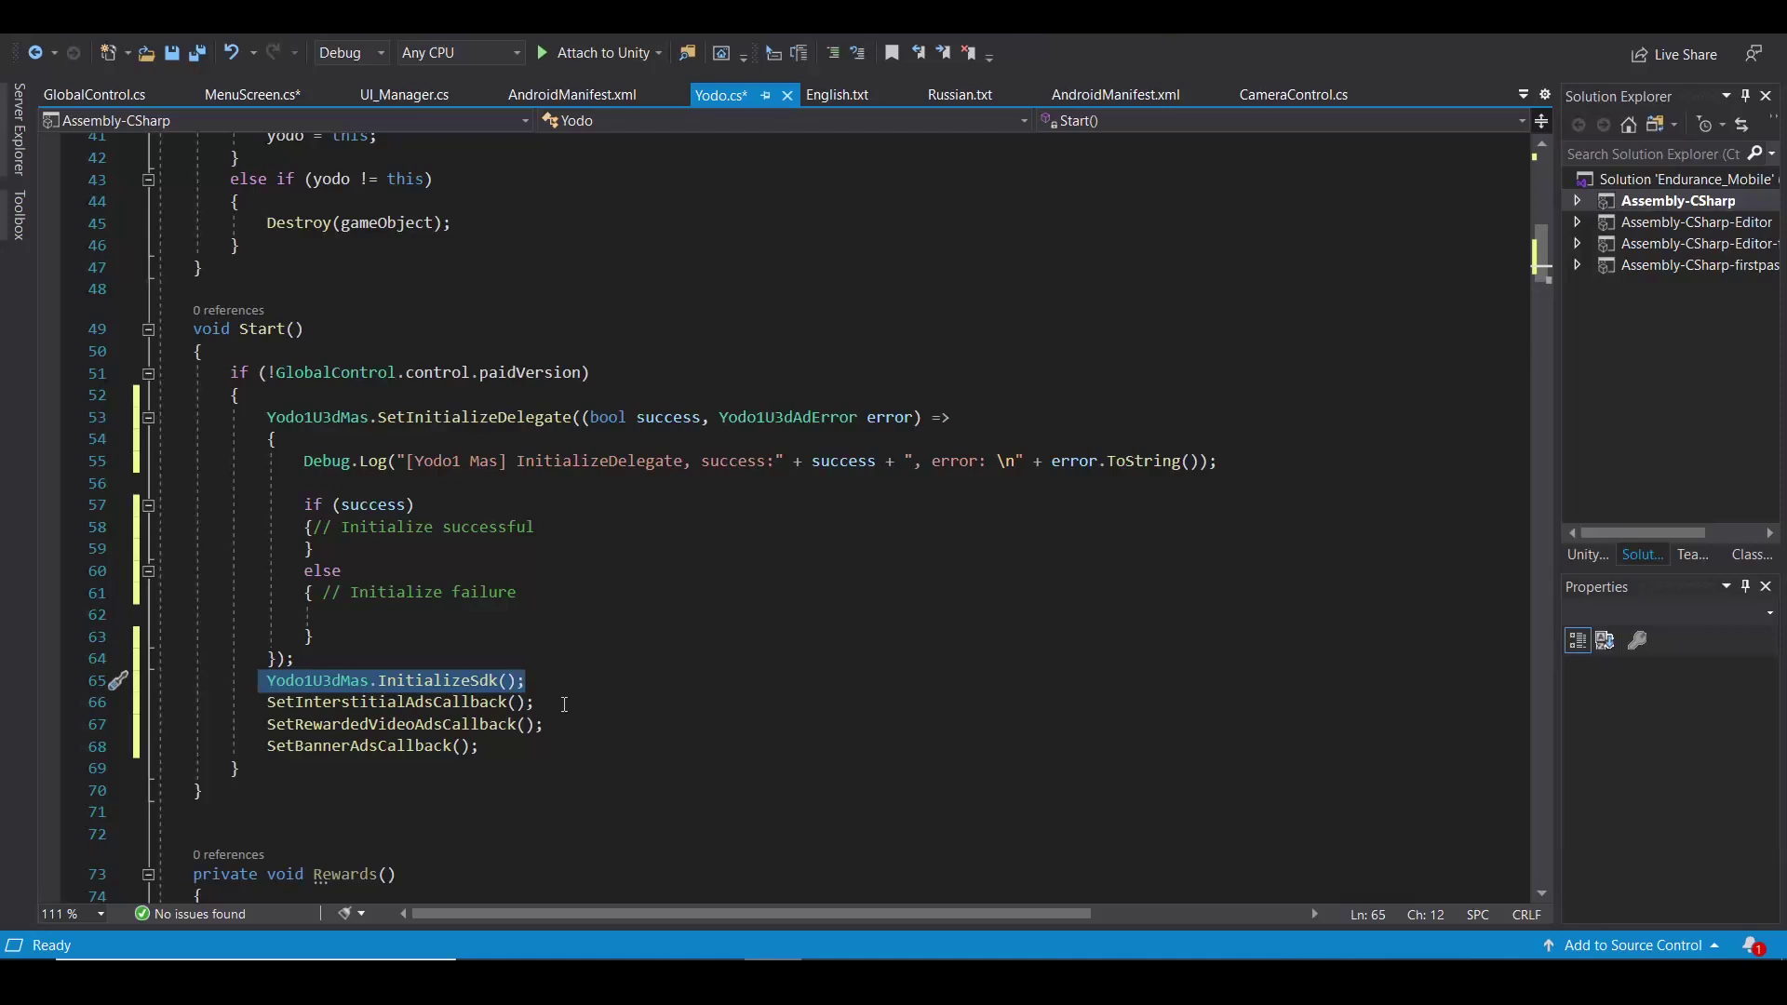
scroll(564, 704, down, 1)
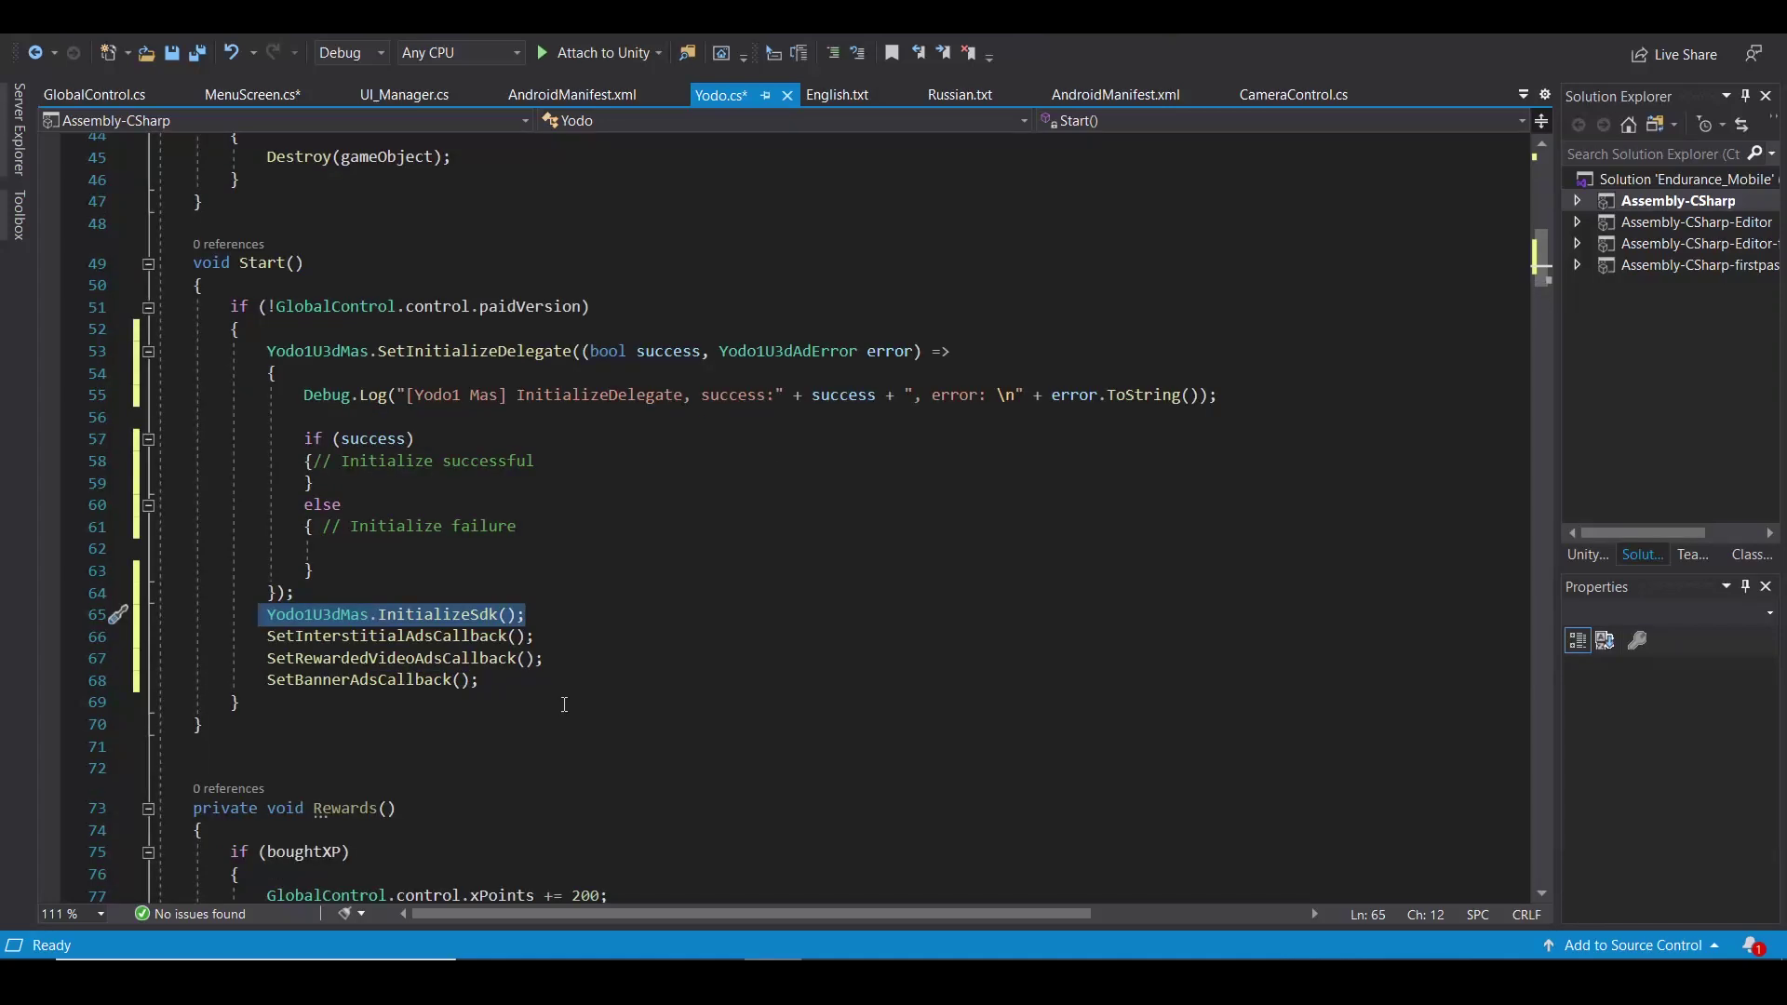
scroll(565, 704, down, 4)
double_click(338, 548)
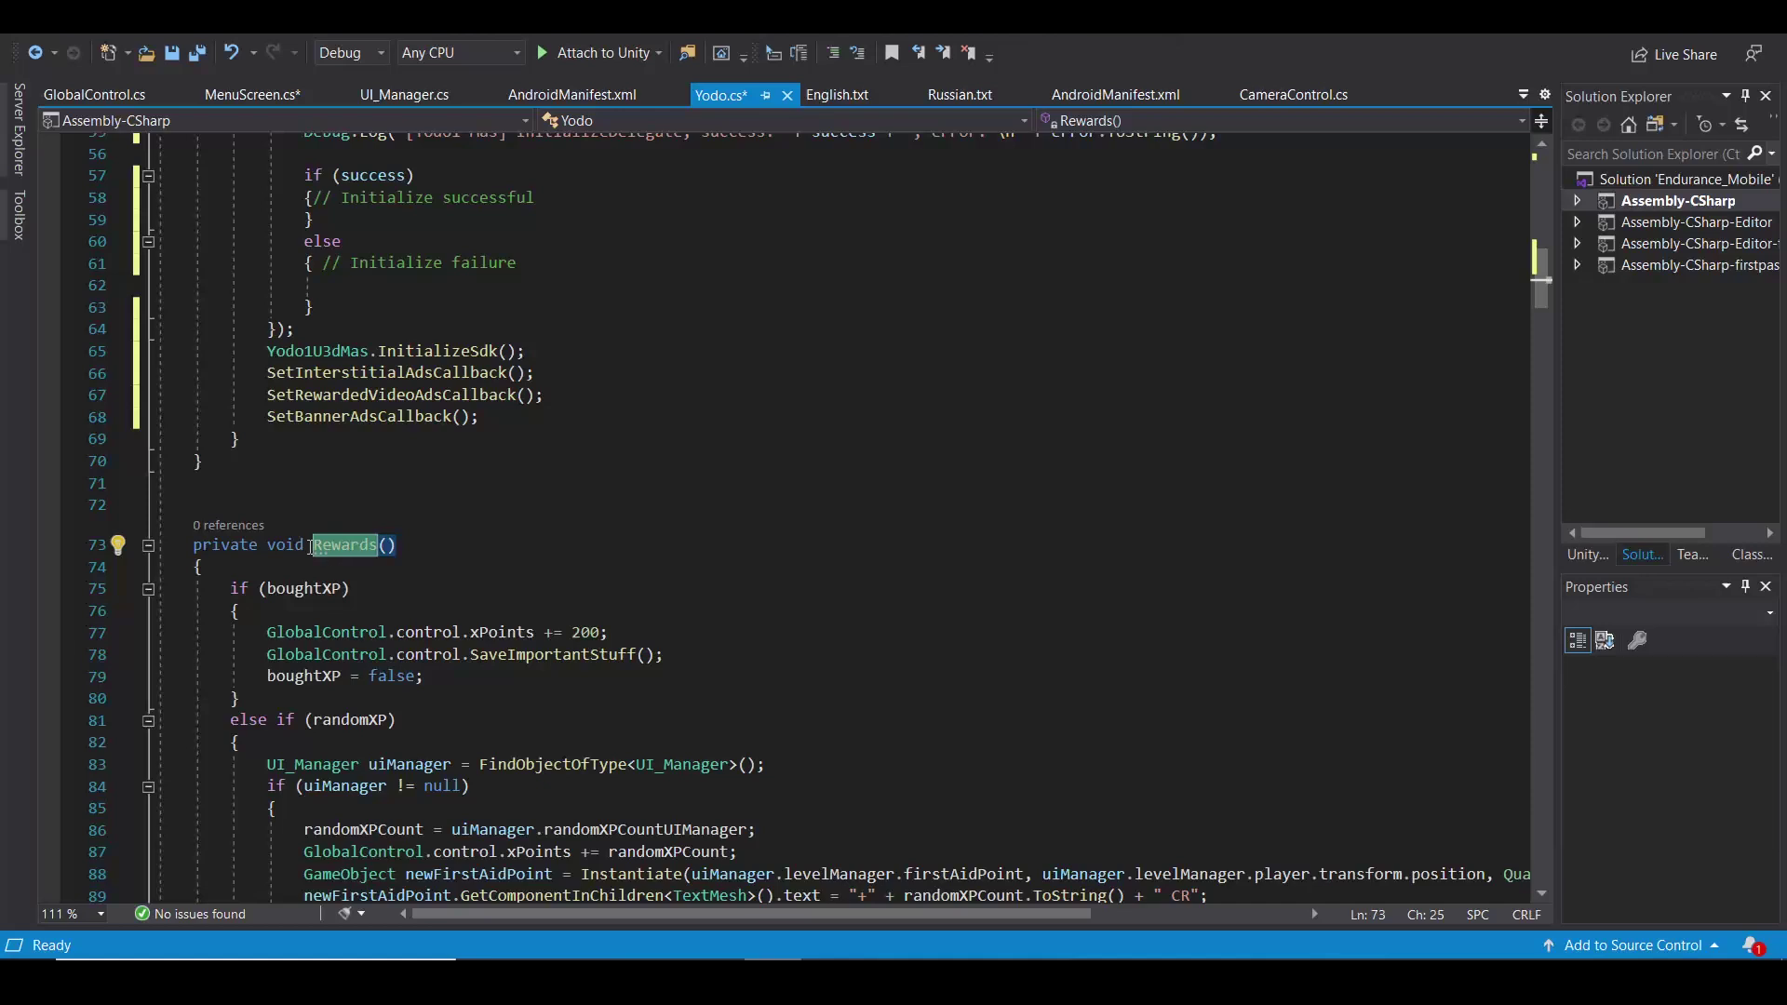
Fold the Rewards method and uncomment the SetInterstitialAdsCallback body.
click(148, 544)
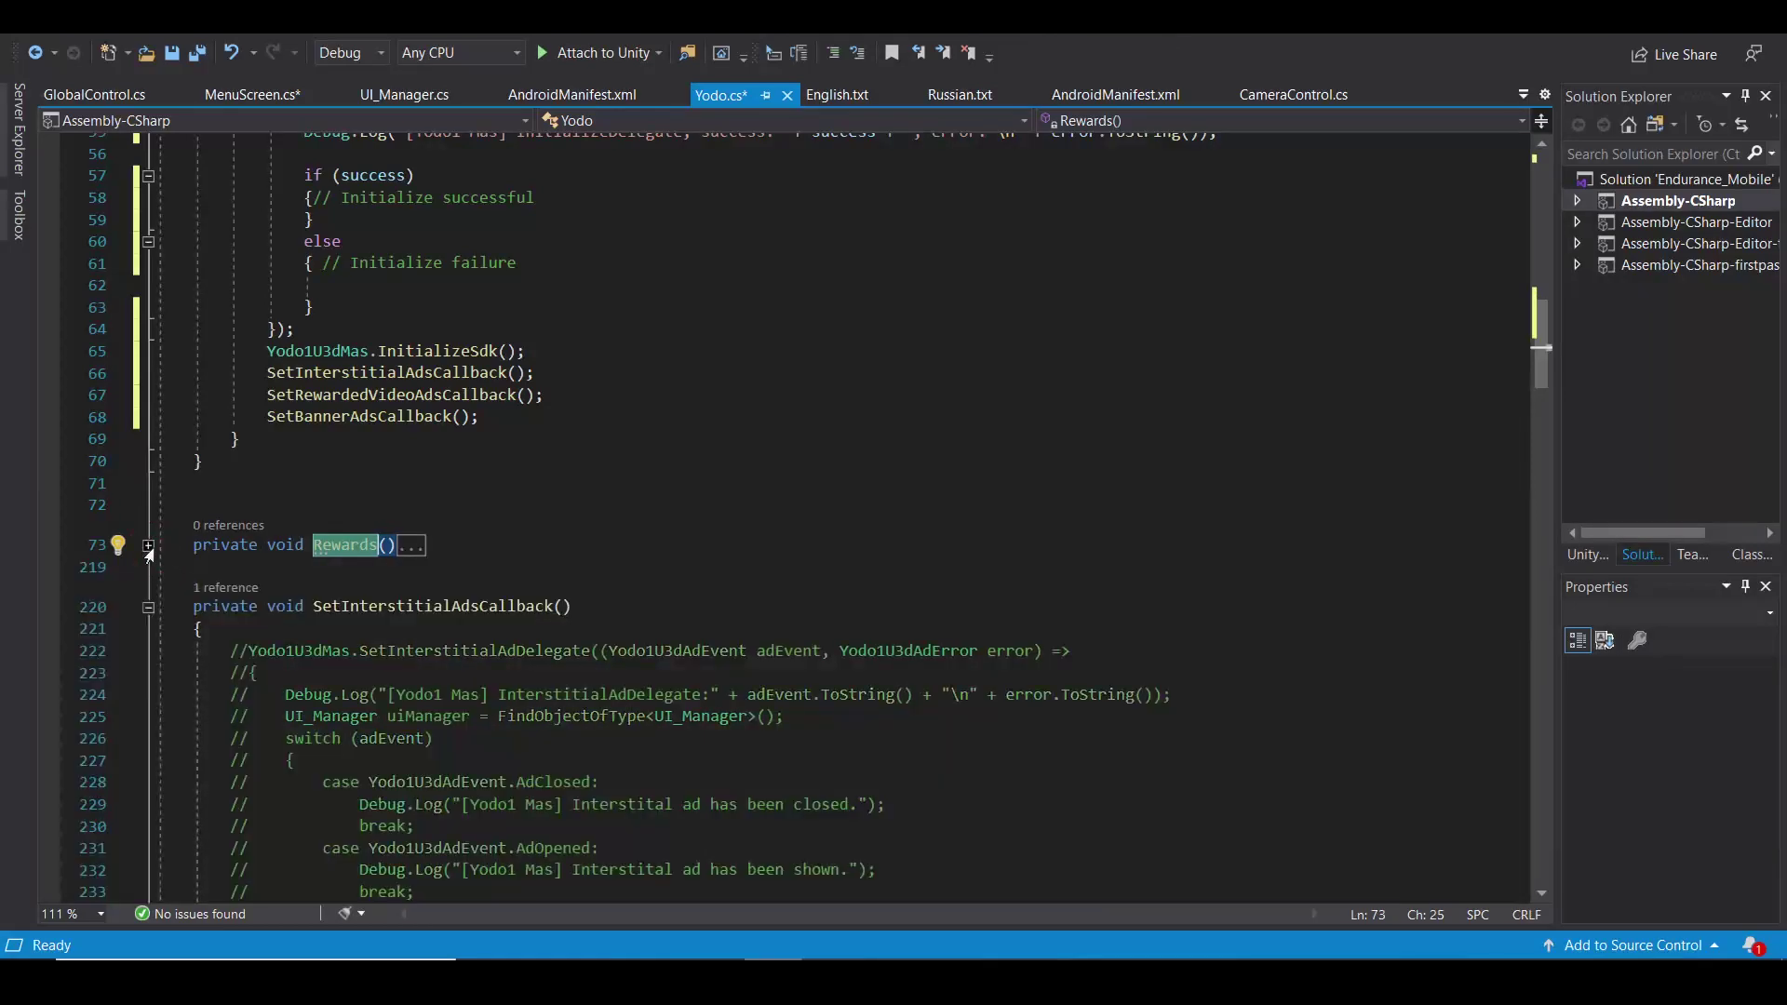
scroll(436, 502, down, 2)
scroll(437, 502, down, 2)
scroll(438, 501, up, 3)
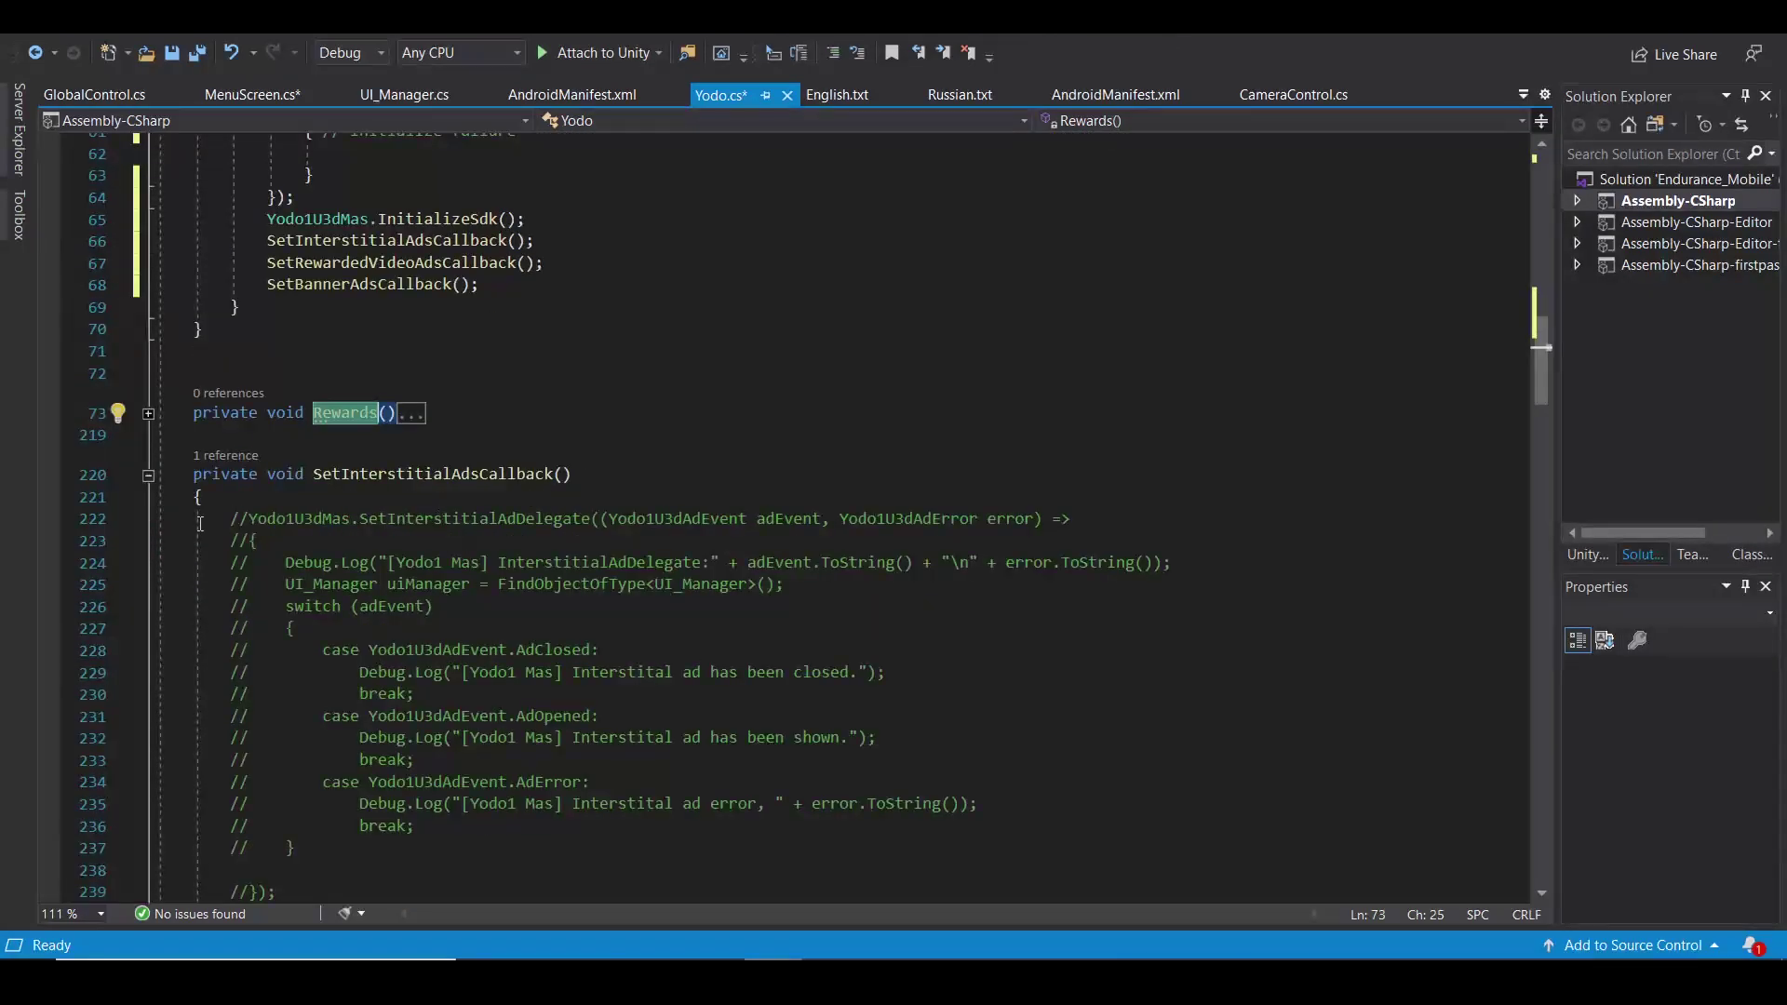
scroll(199, 523, down, 1)
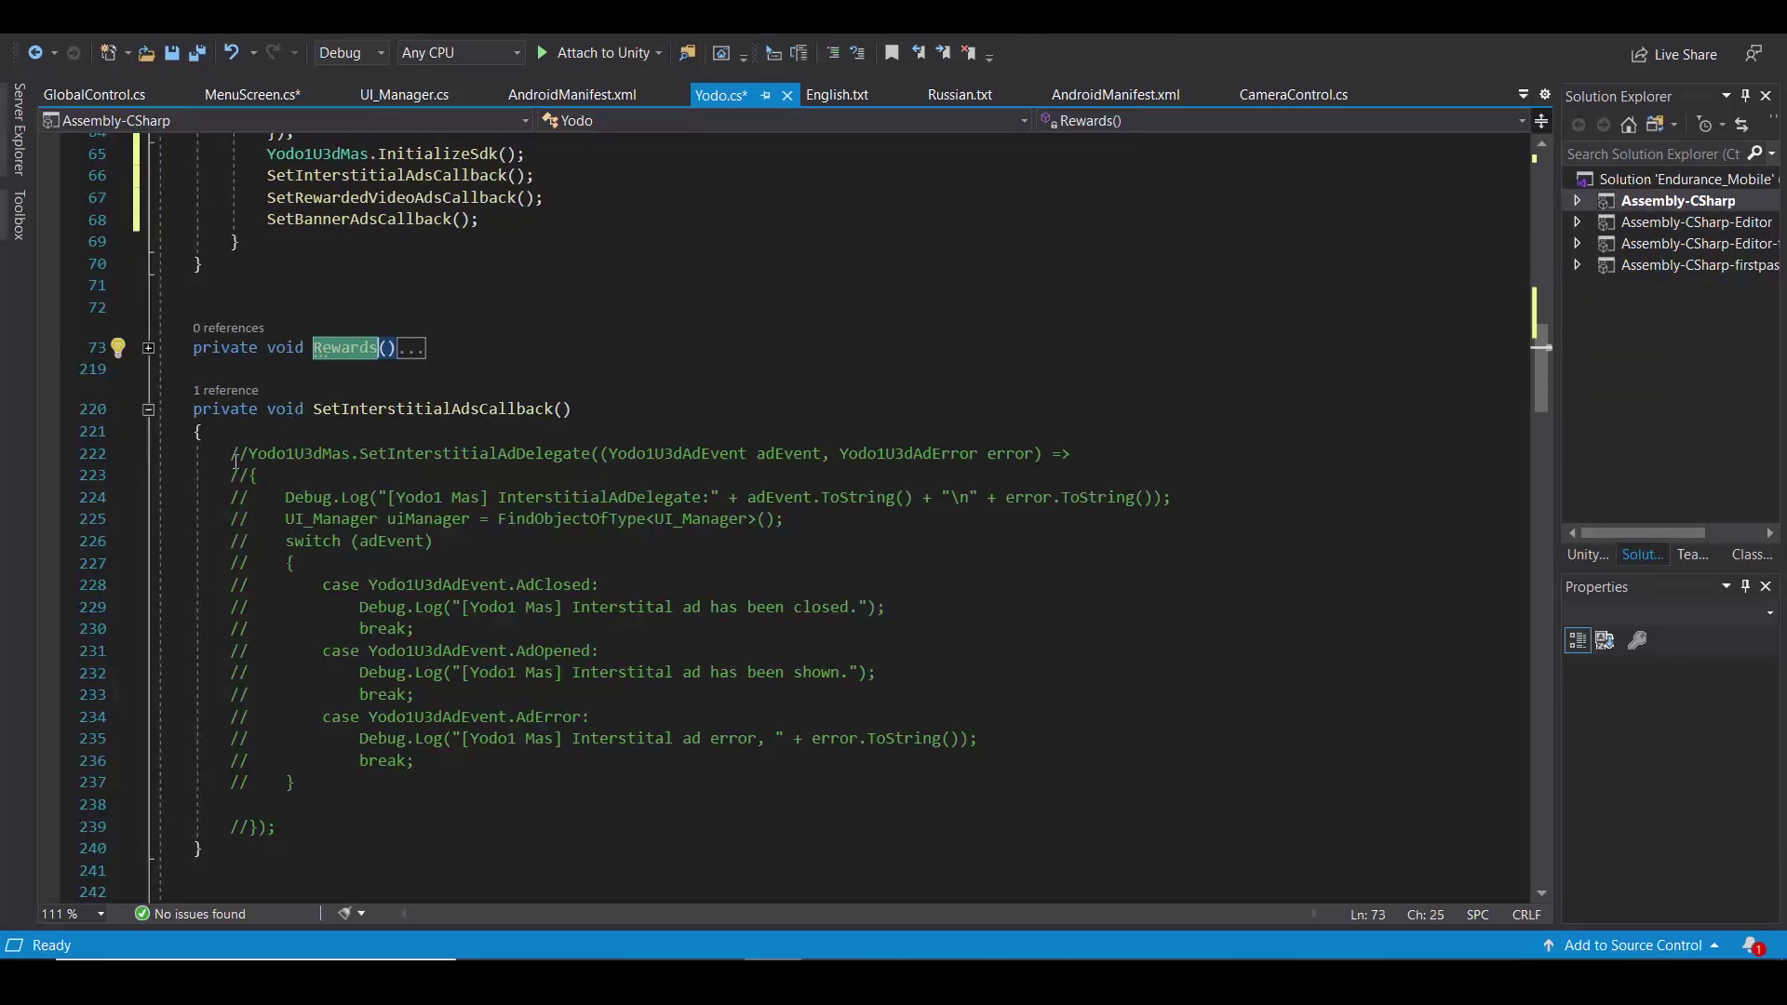
drag(196, 432, 395, 839)
key(ctrl+k)
key(ctrl+u)
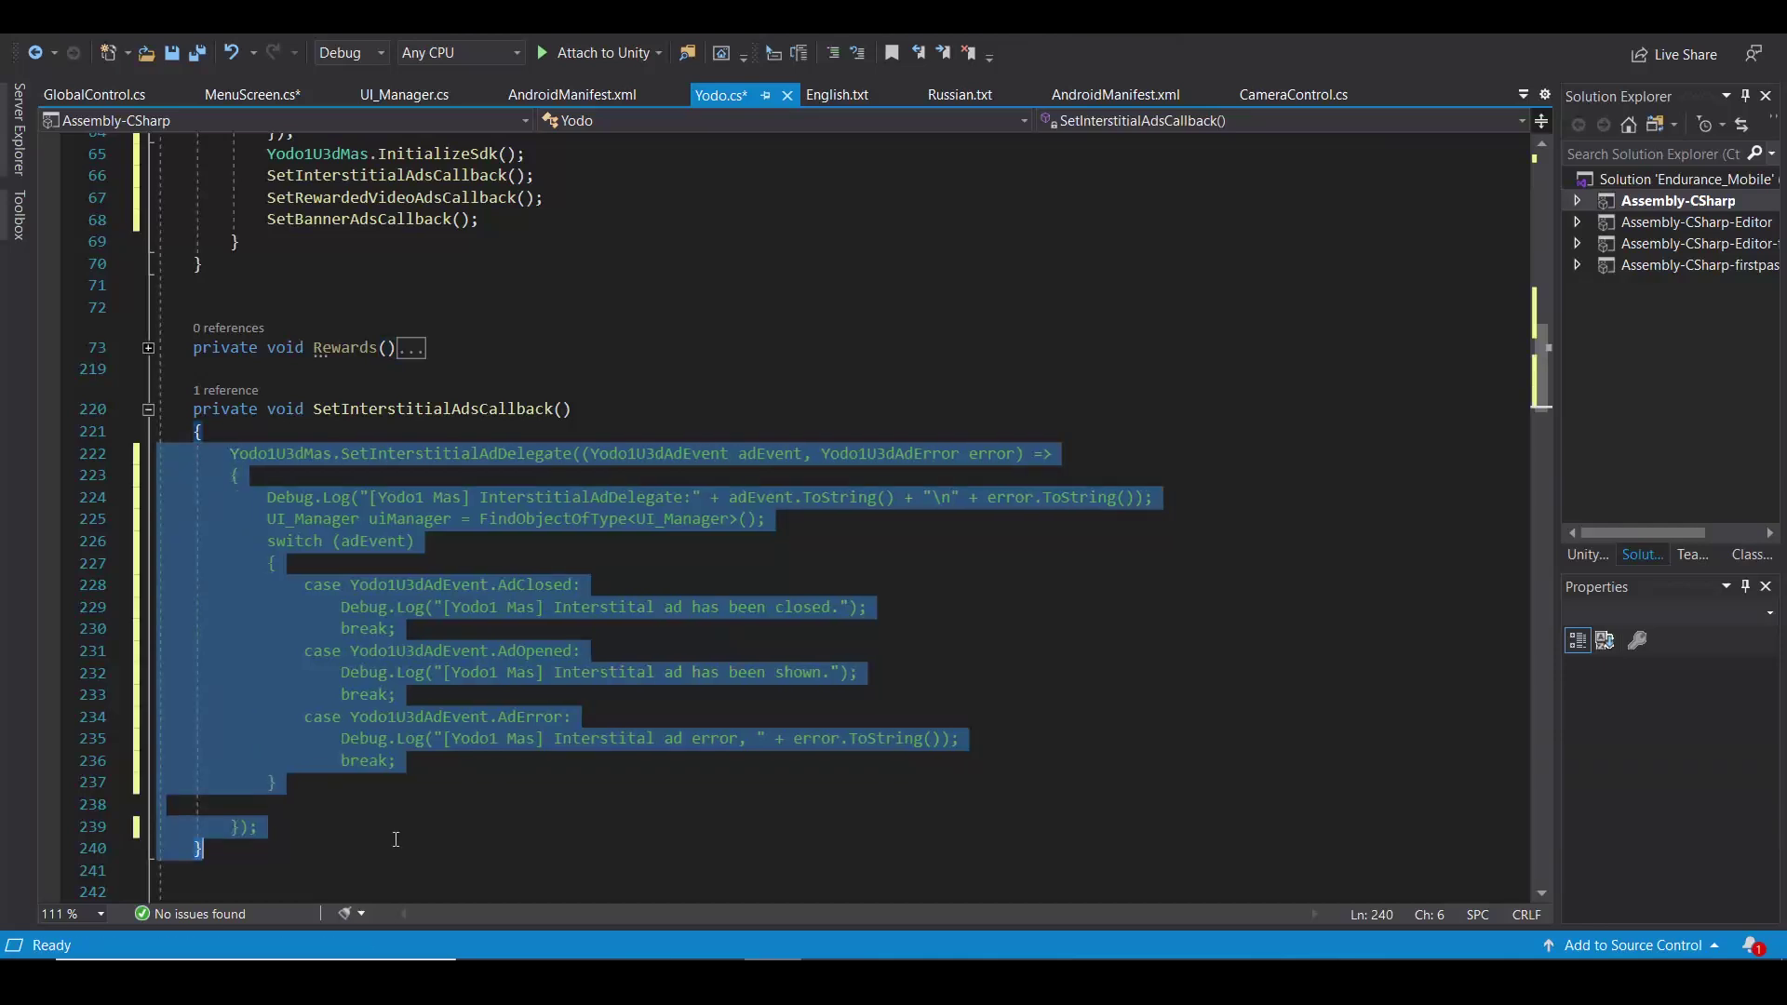
click(552, 407)
scroll(438, 259, up, 1)
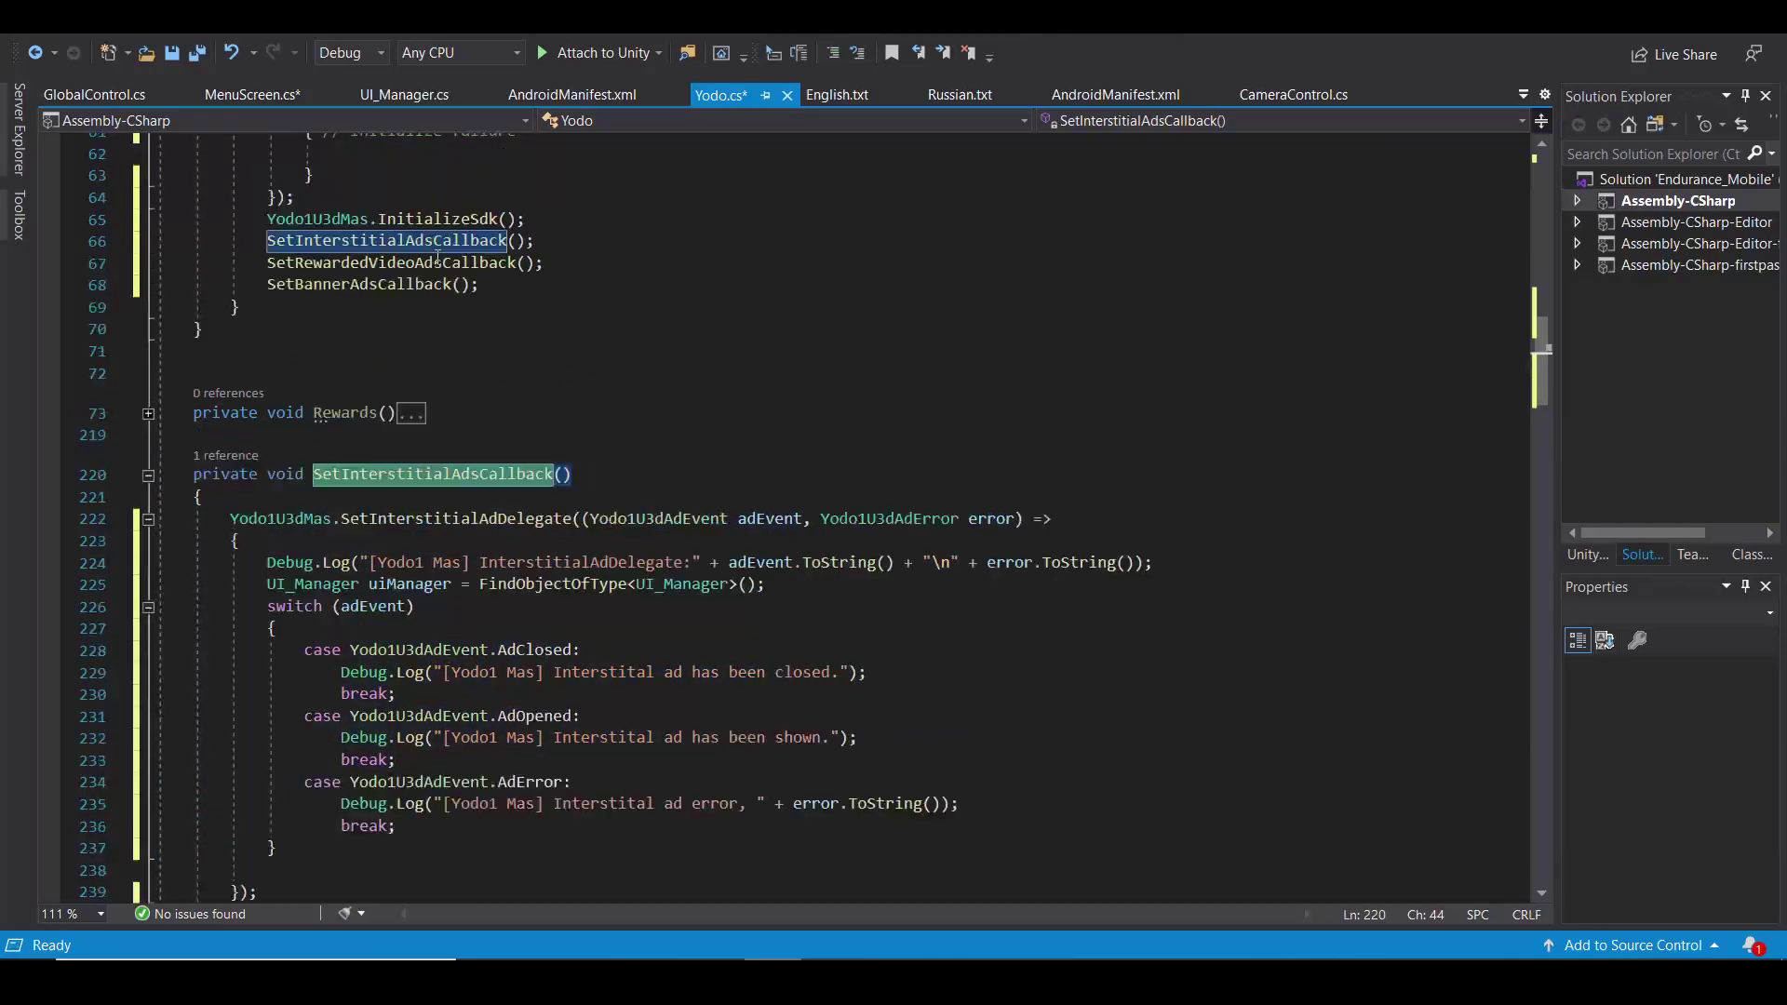
scroll(433, 241, down, 5)
scroll(258, 629, down, 2)
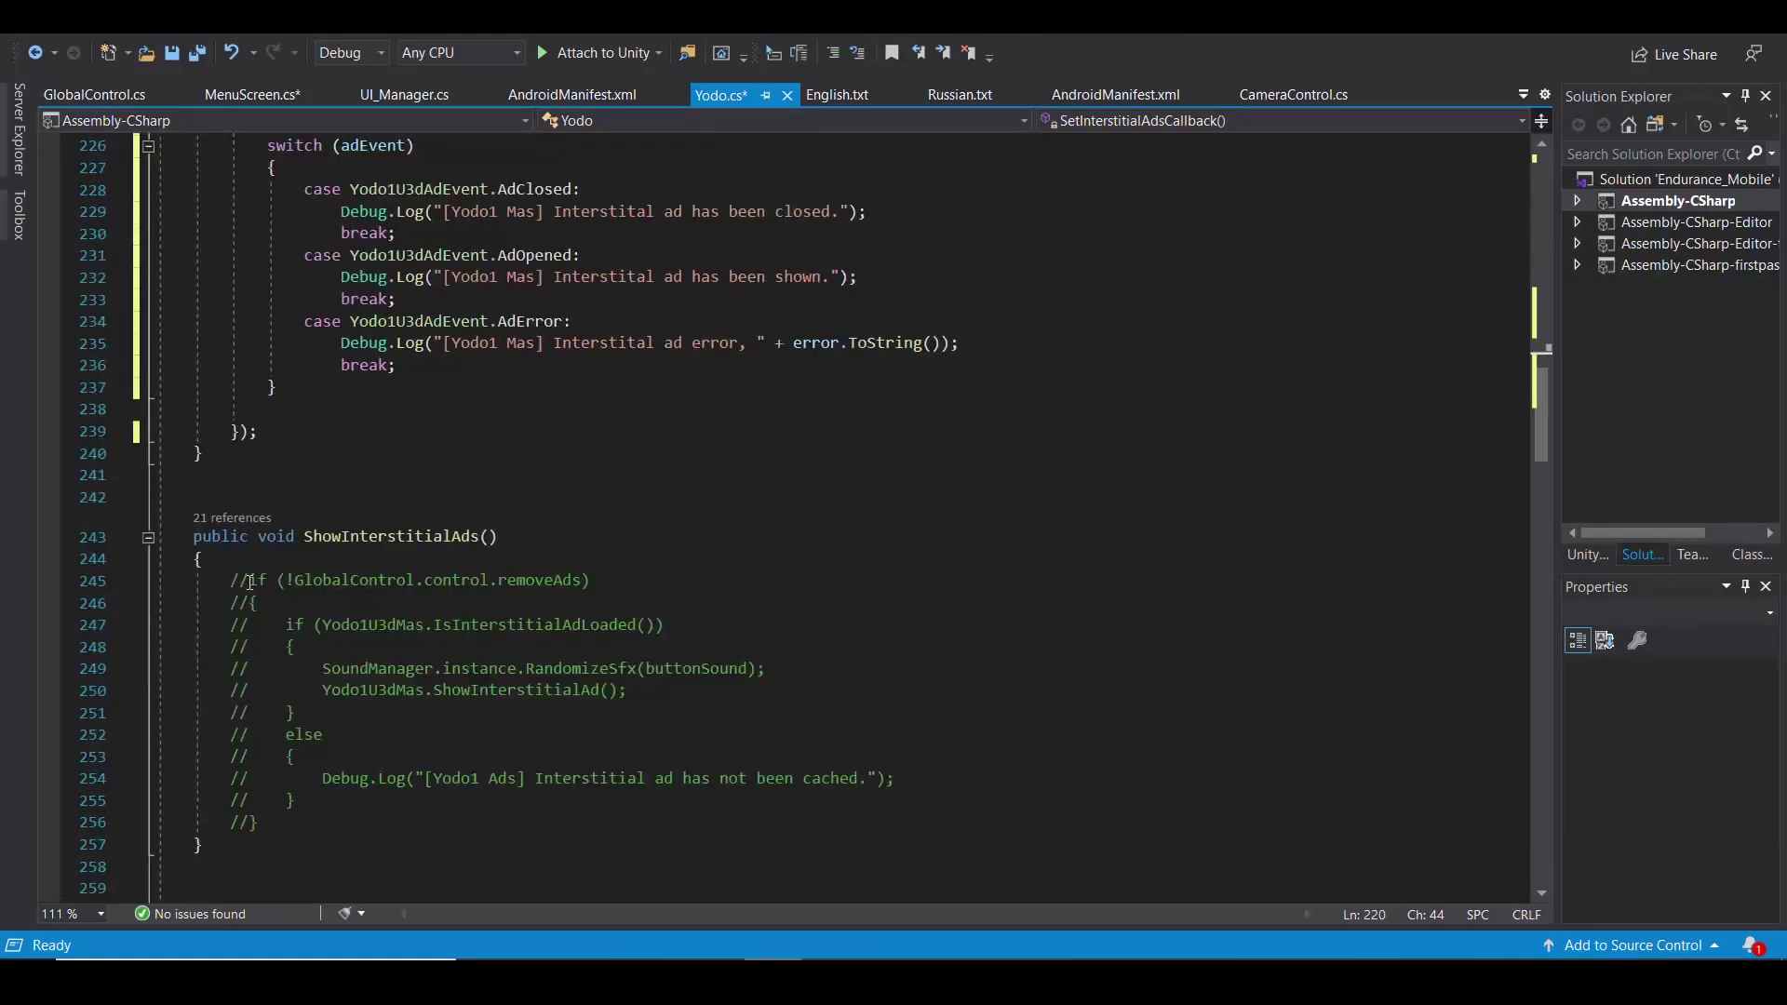
Uncomment the body of ShowInterstitialAds.
double_click(330, 542)
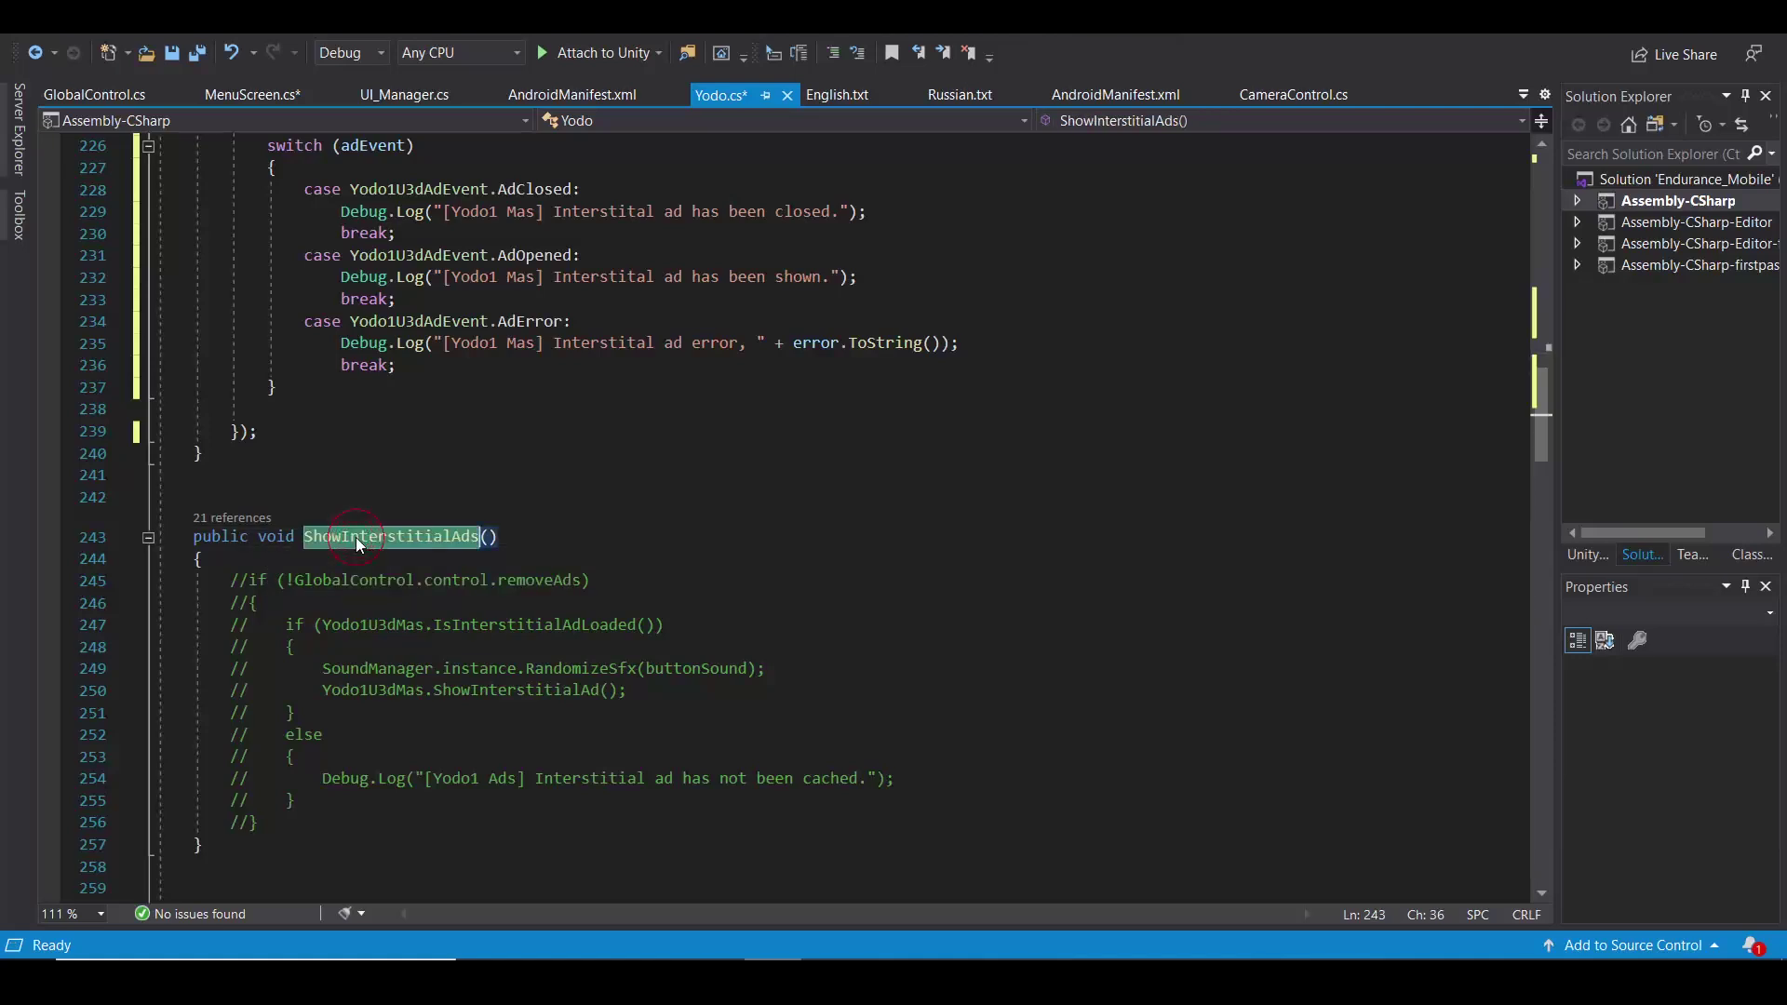
drag(233, 582, 366, 831)
key(ctrl+k)
key(ctrl+u)
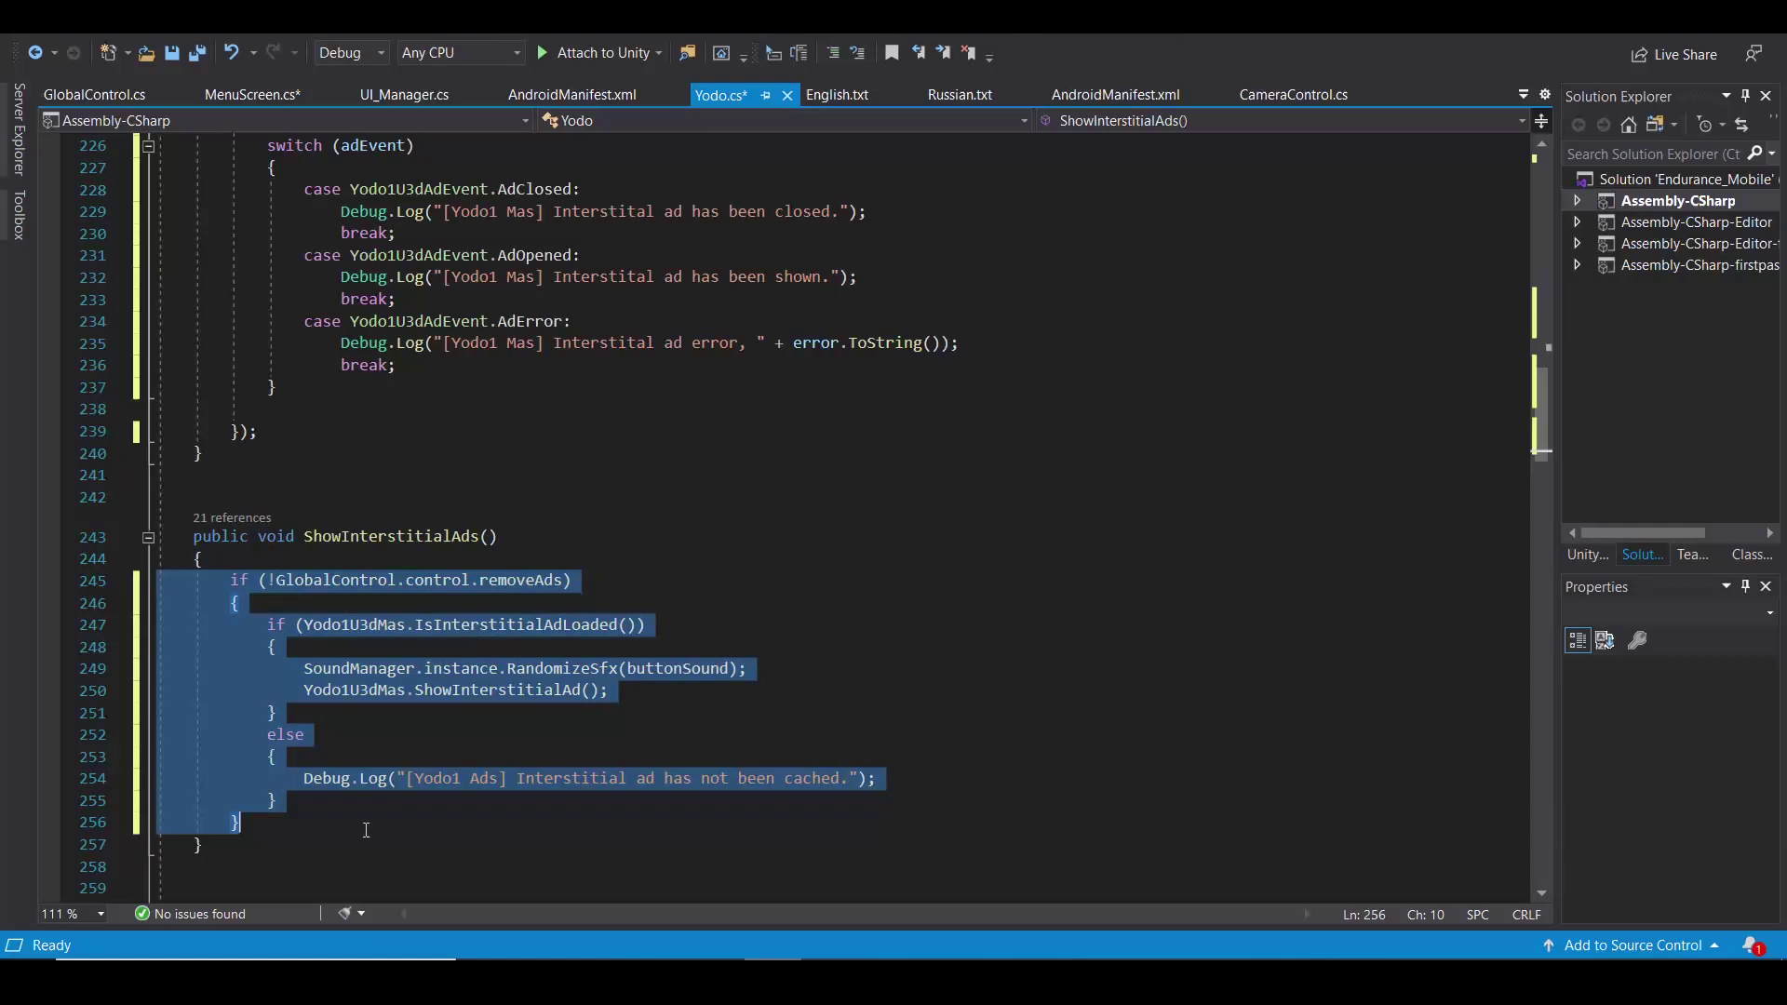
click(600, 484)
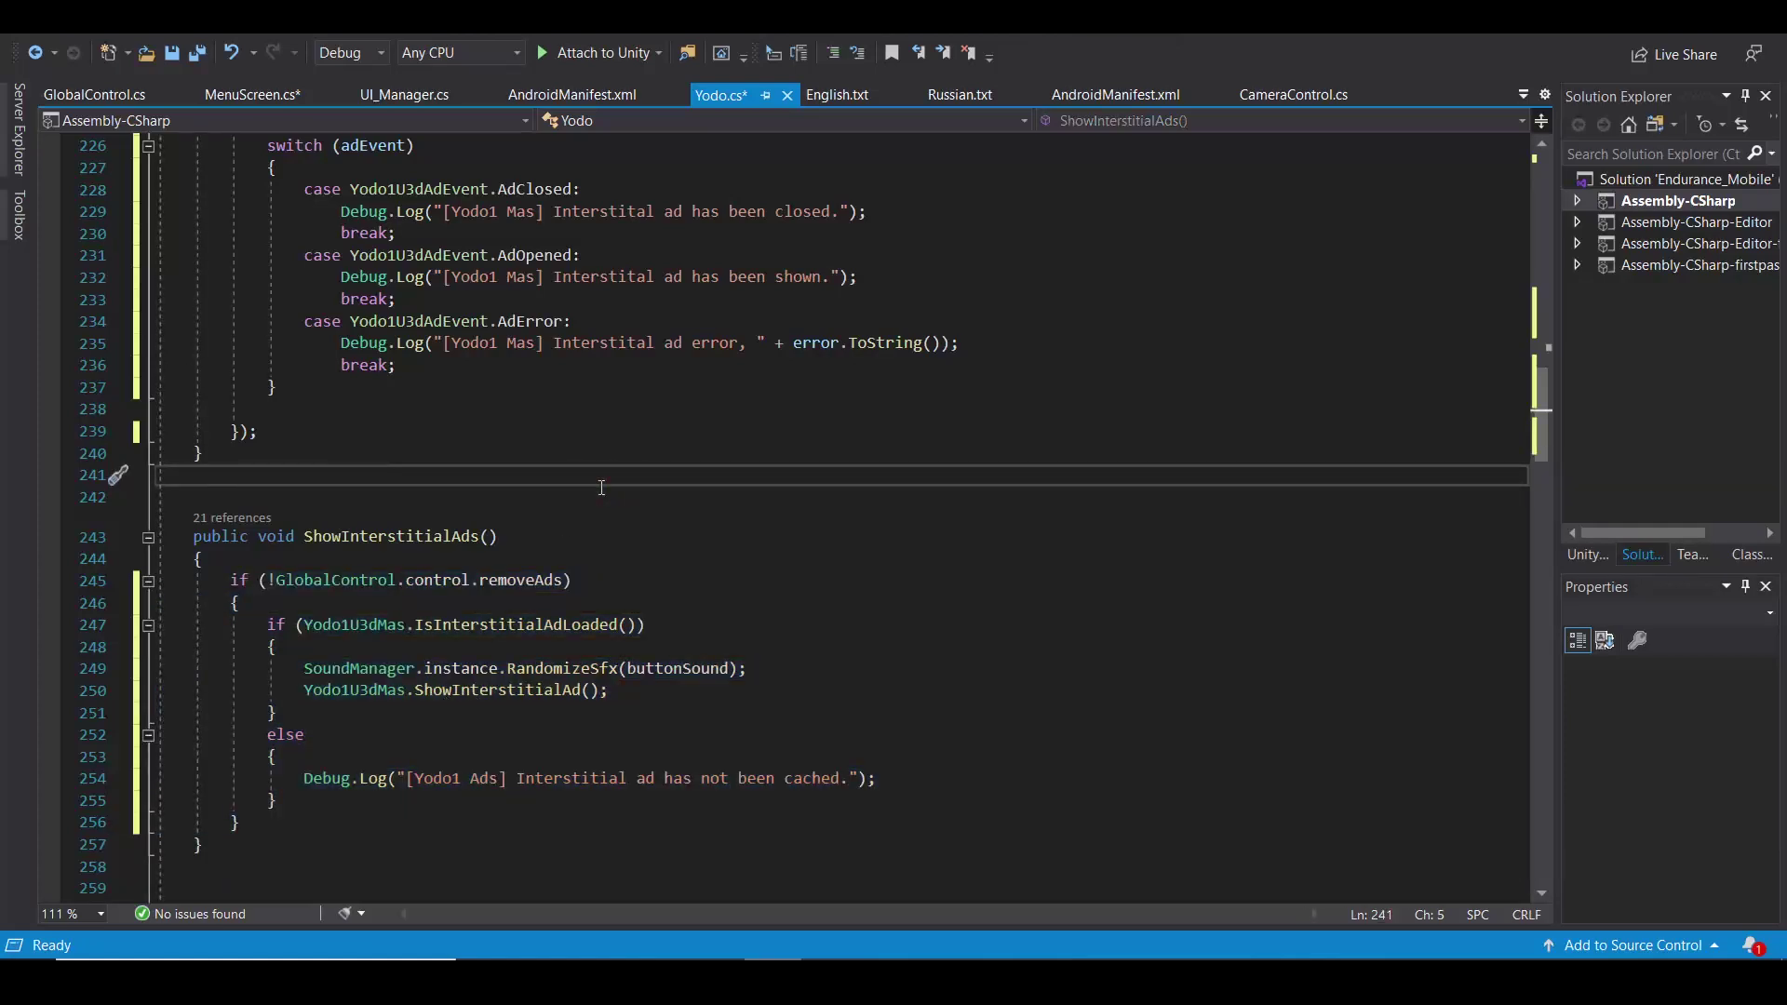
scroll(601, 487, down, 2)
scroll(600, 486, down, 3)
scroll(559, 488, down, 2)
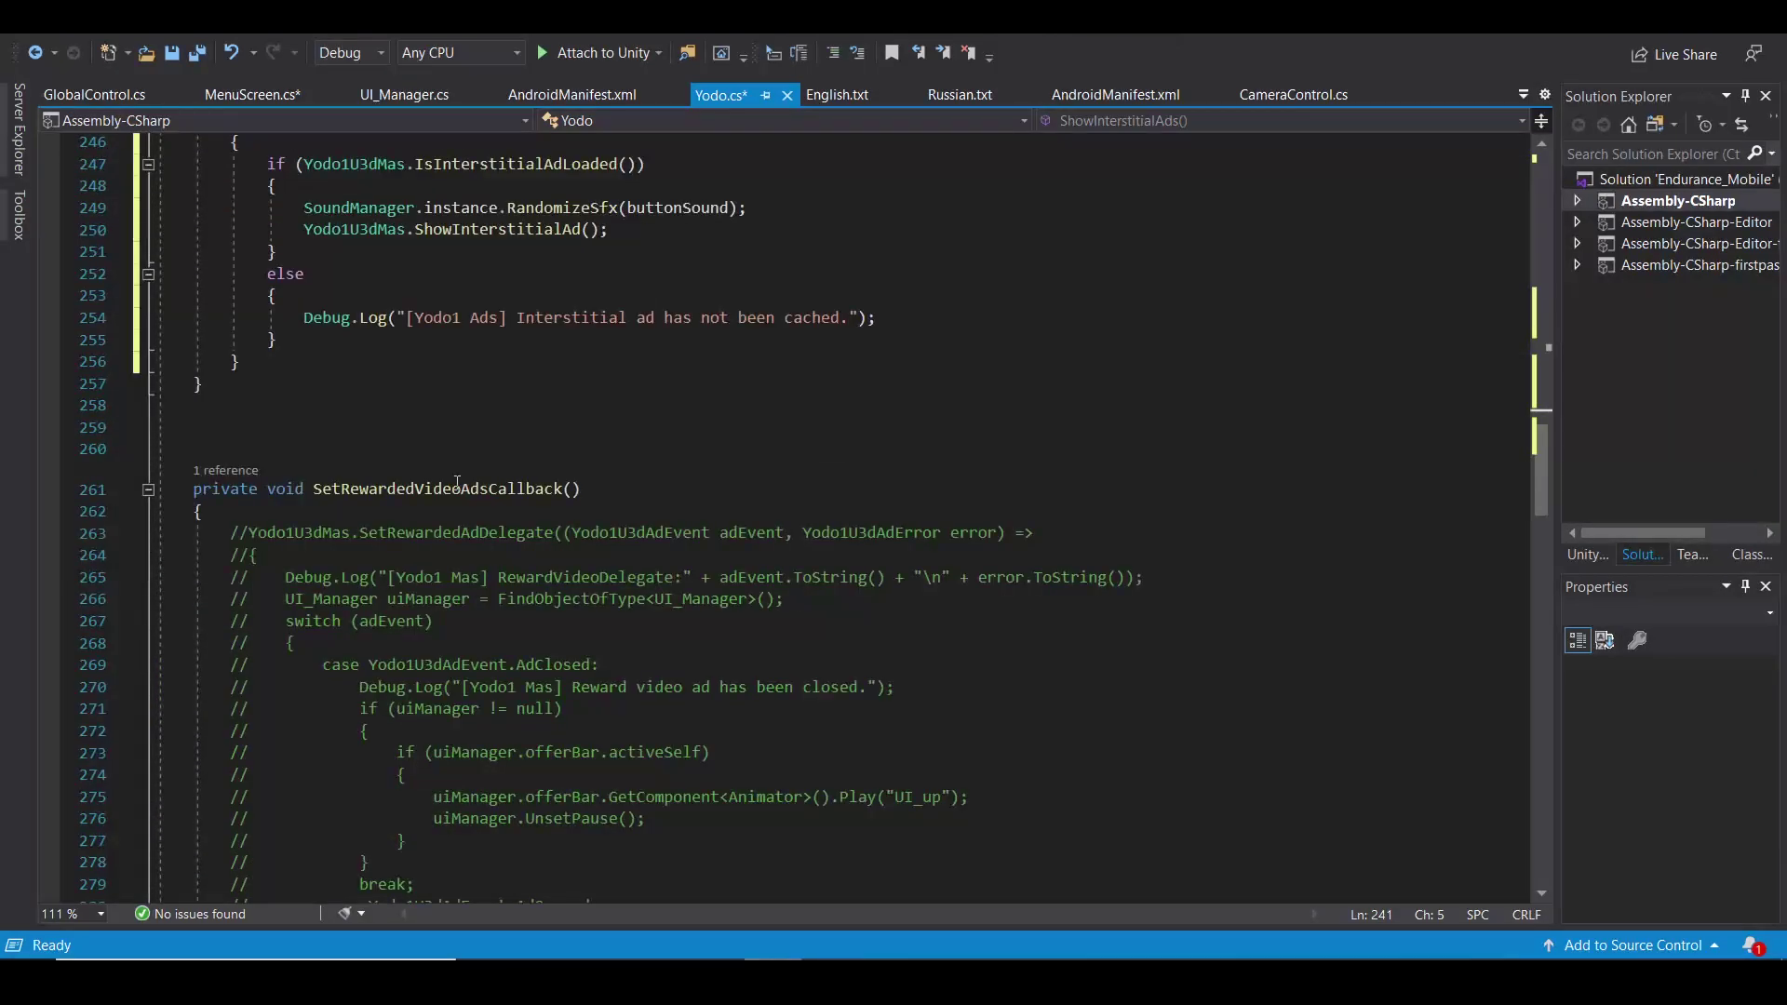
Uncomment lines 263–309 of SetRewardedVideoAdsCallback, then check Yodo1U3dAdEvent usage in the AdReward case.
click(453, 489)
double_click(455, 489)
scroll(454, 488, down, 1)
scroll(455, 489, down, 1)
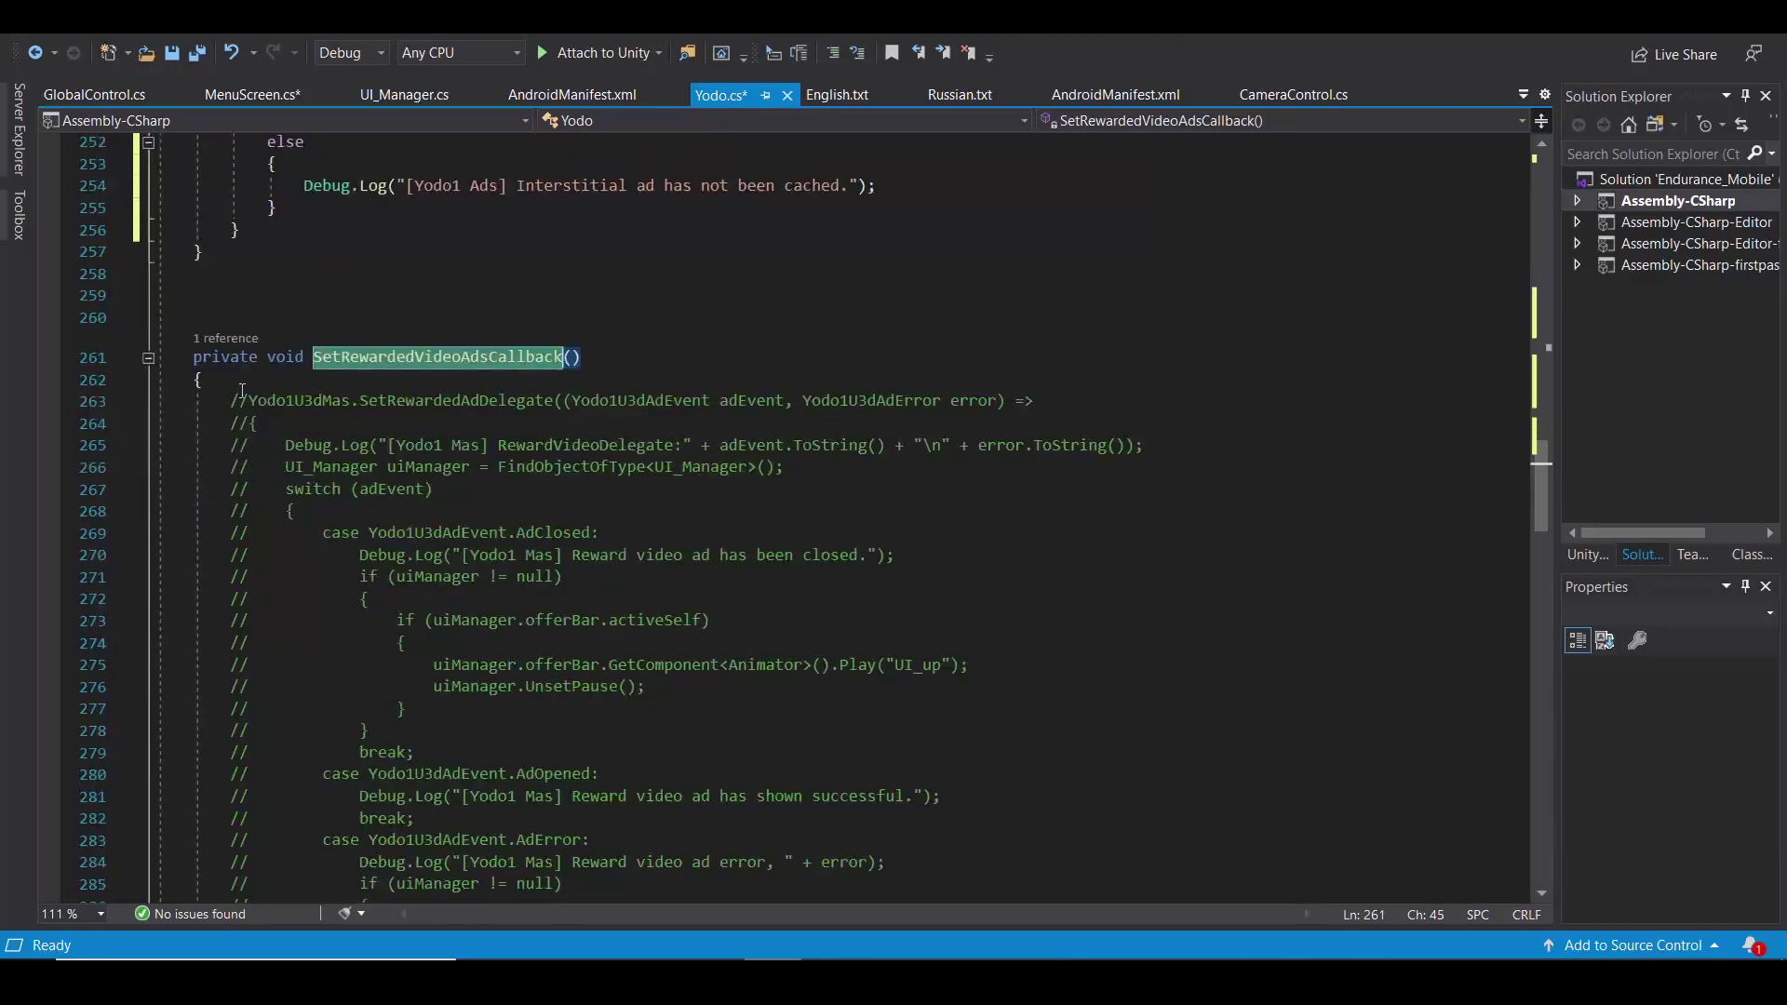
scroll(241, 357, down, 1)
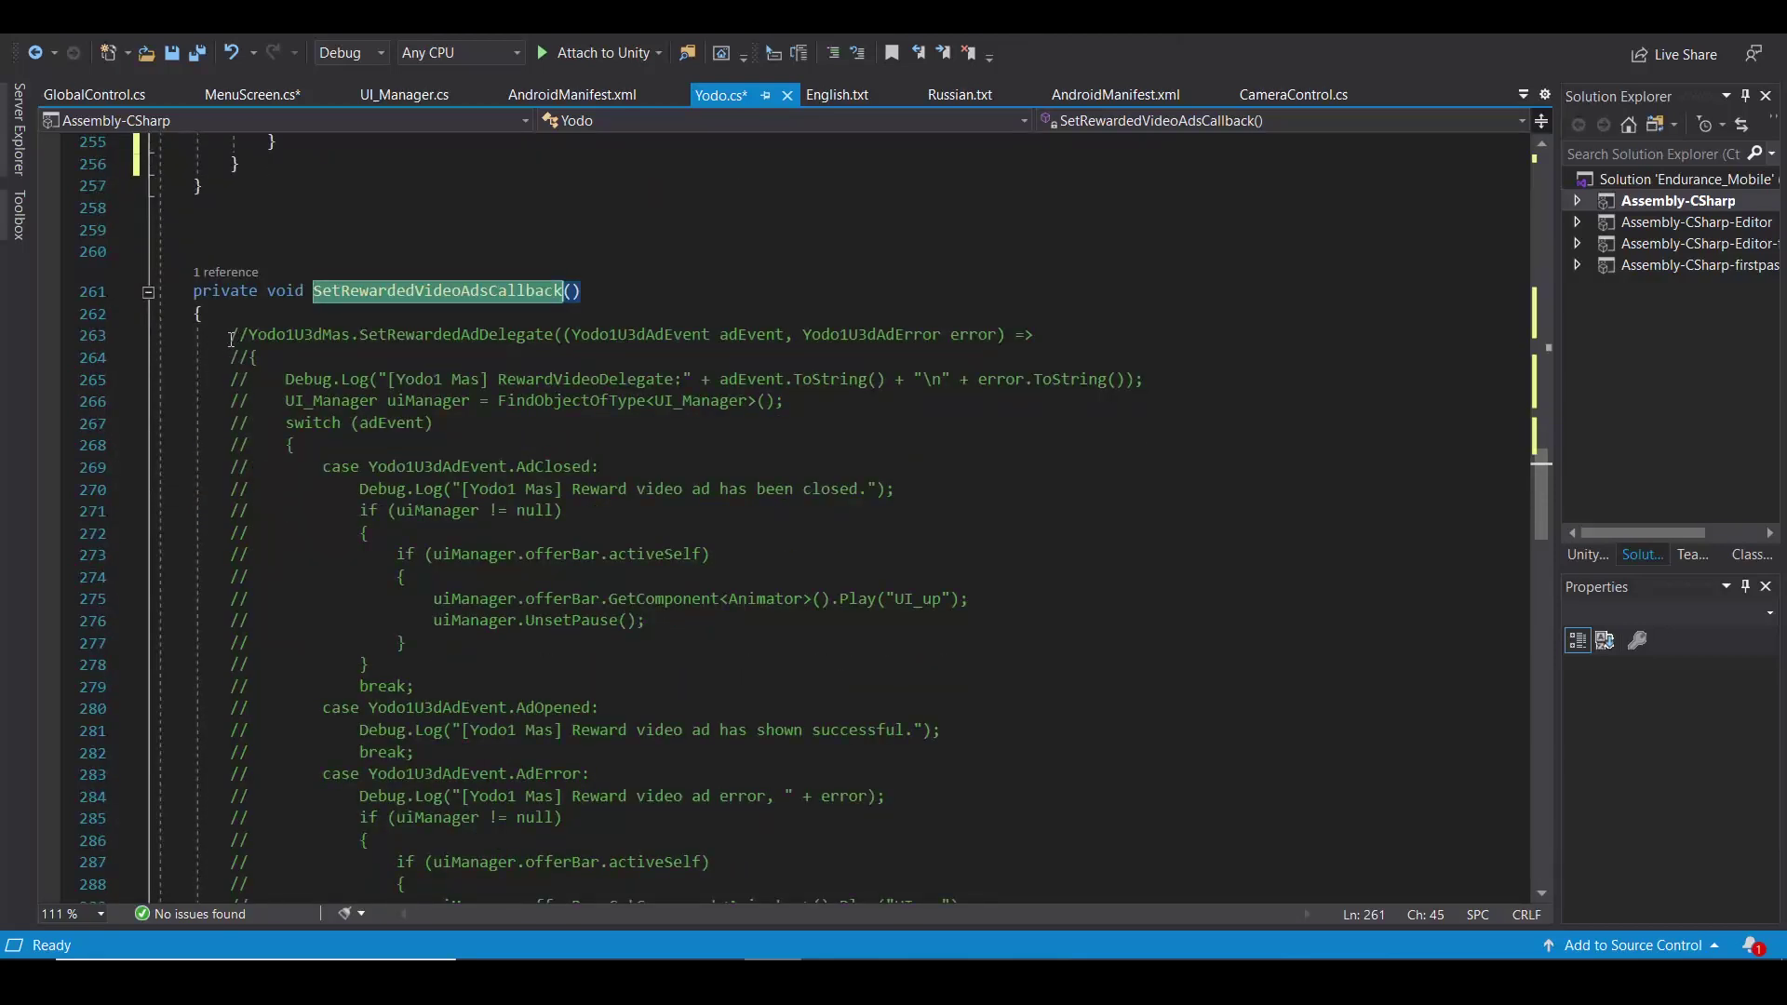
mouse_move(232, 336)
mouse_down()
mouse_move(404, 576)
mouse_move(415, 698)
mouse_up()
scroll(404, 576, down, 10)
key(ctrl+k)
key(ctrl+u)
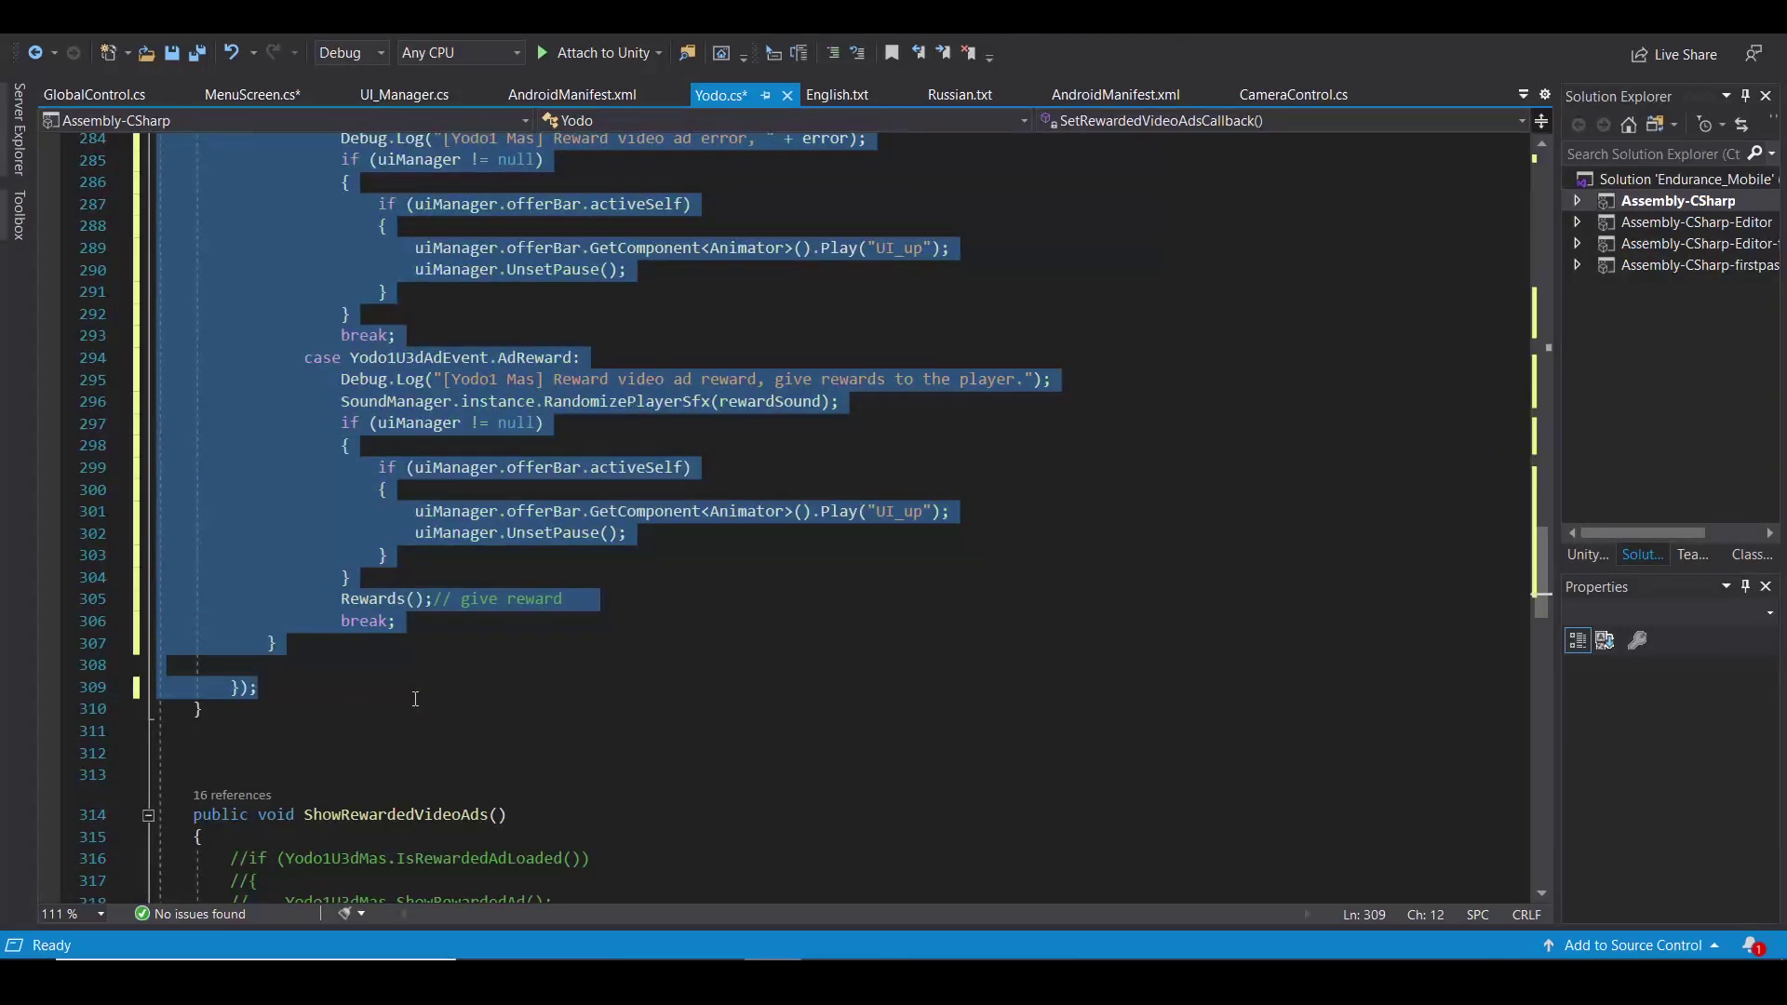
click(415, 698)
scroll(464, 438, up, 4)
scroll(463, 438, up, 7)
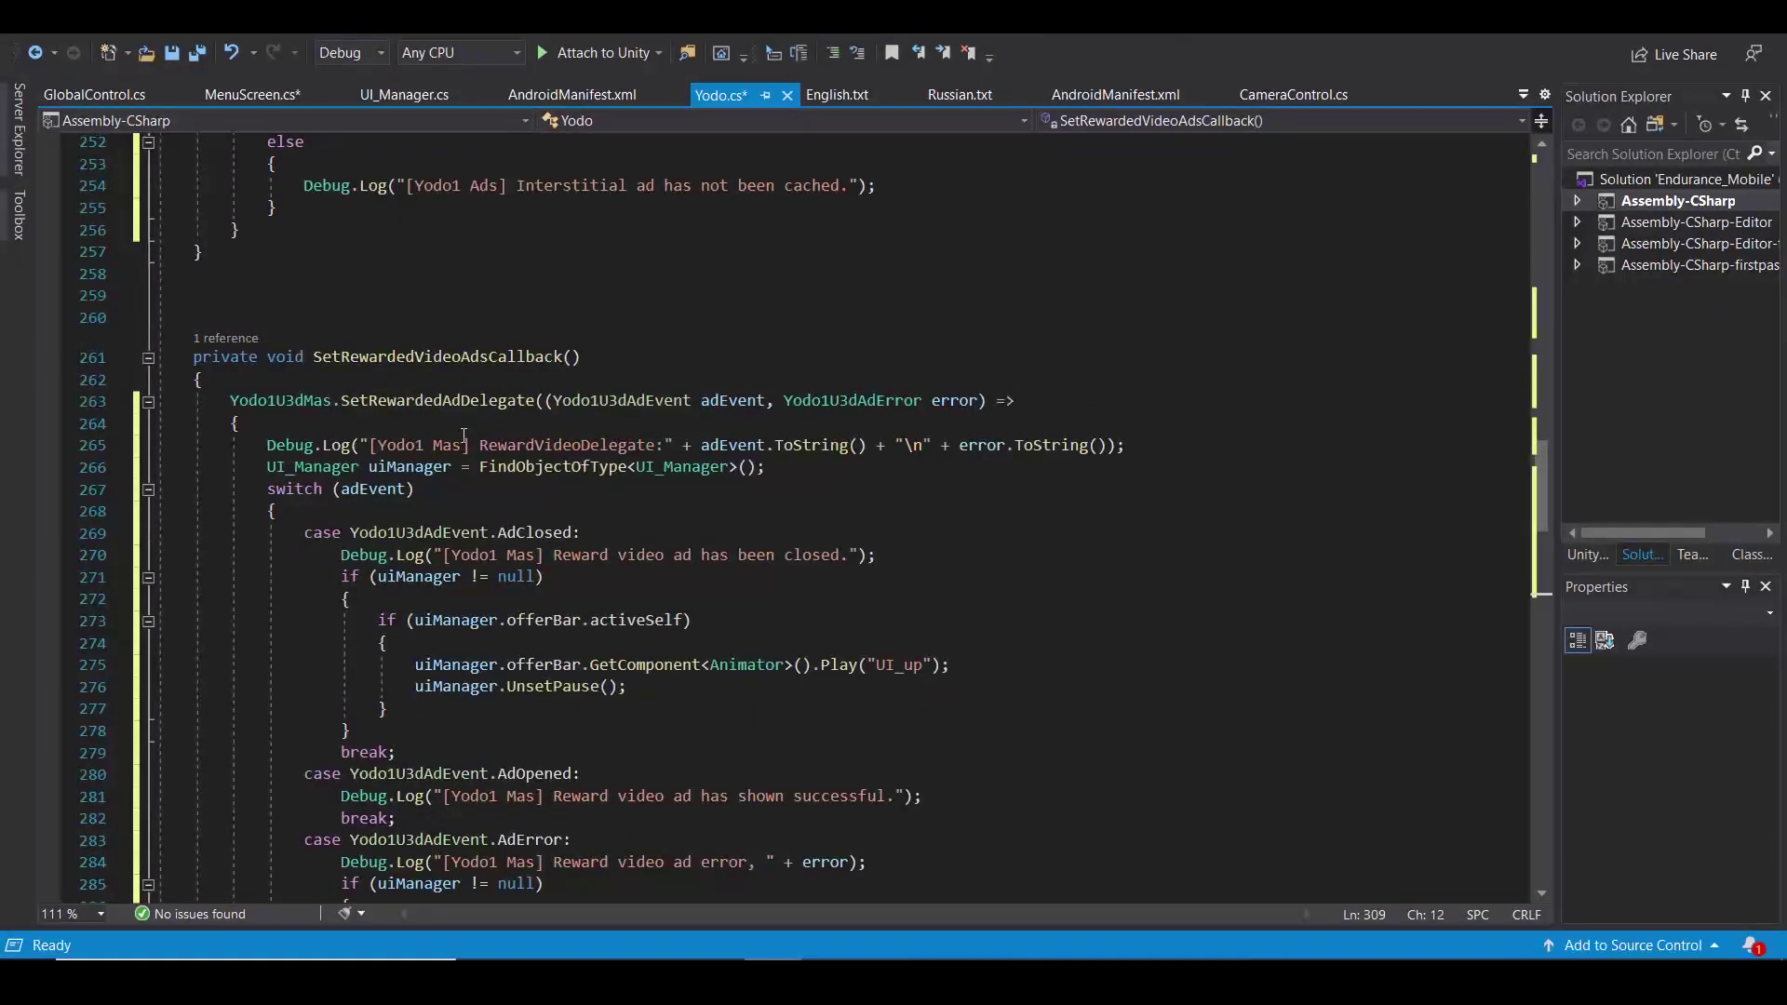
scroll(464, 437, down, 7)
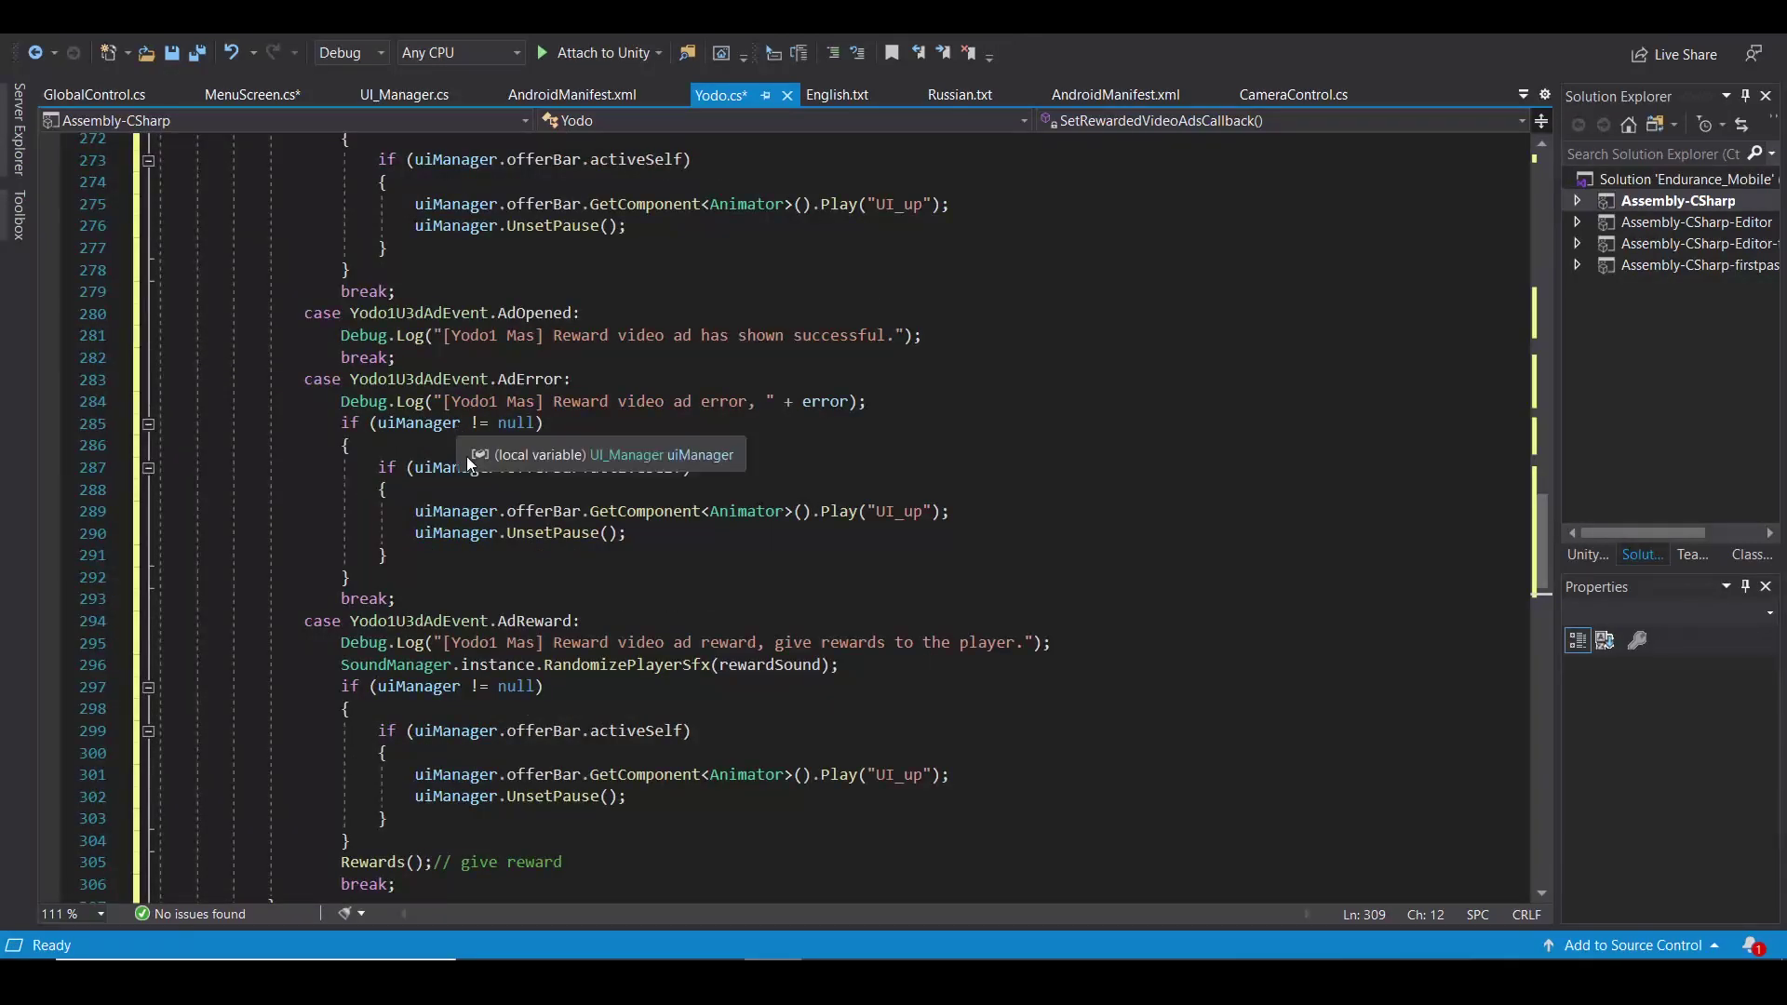
scroll(464, 437, down, 2)
scroll(687, 576, up, 1)
mouse_move(544, 577)
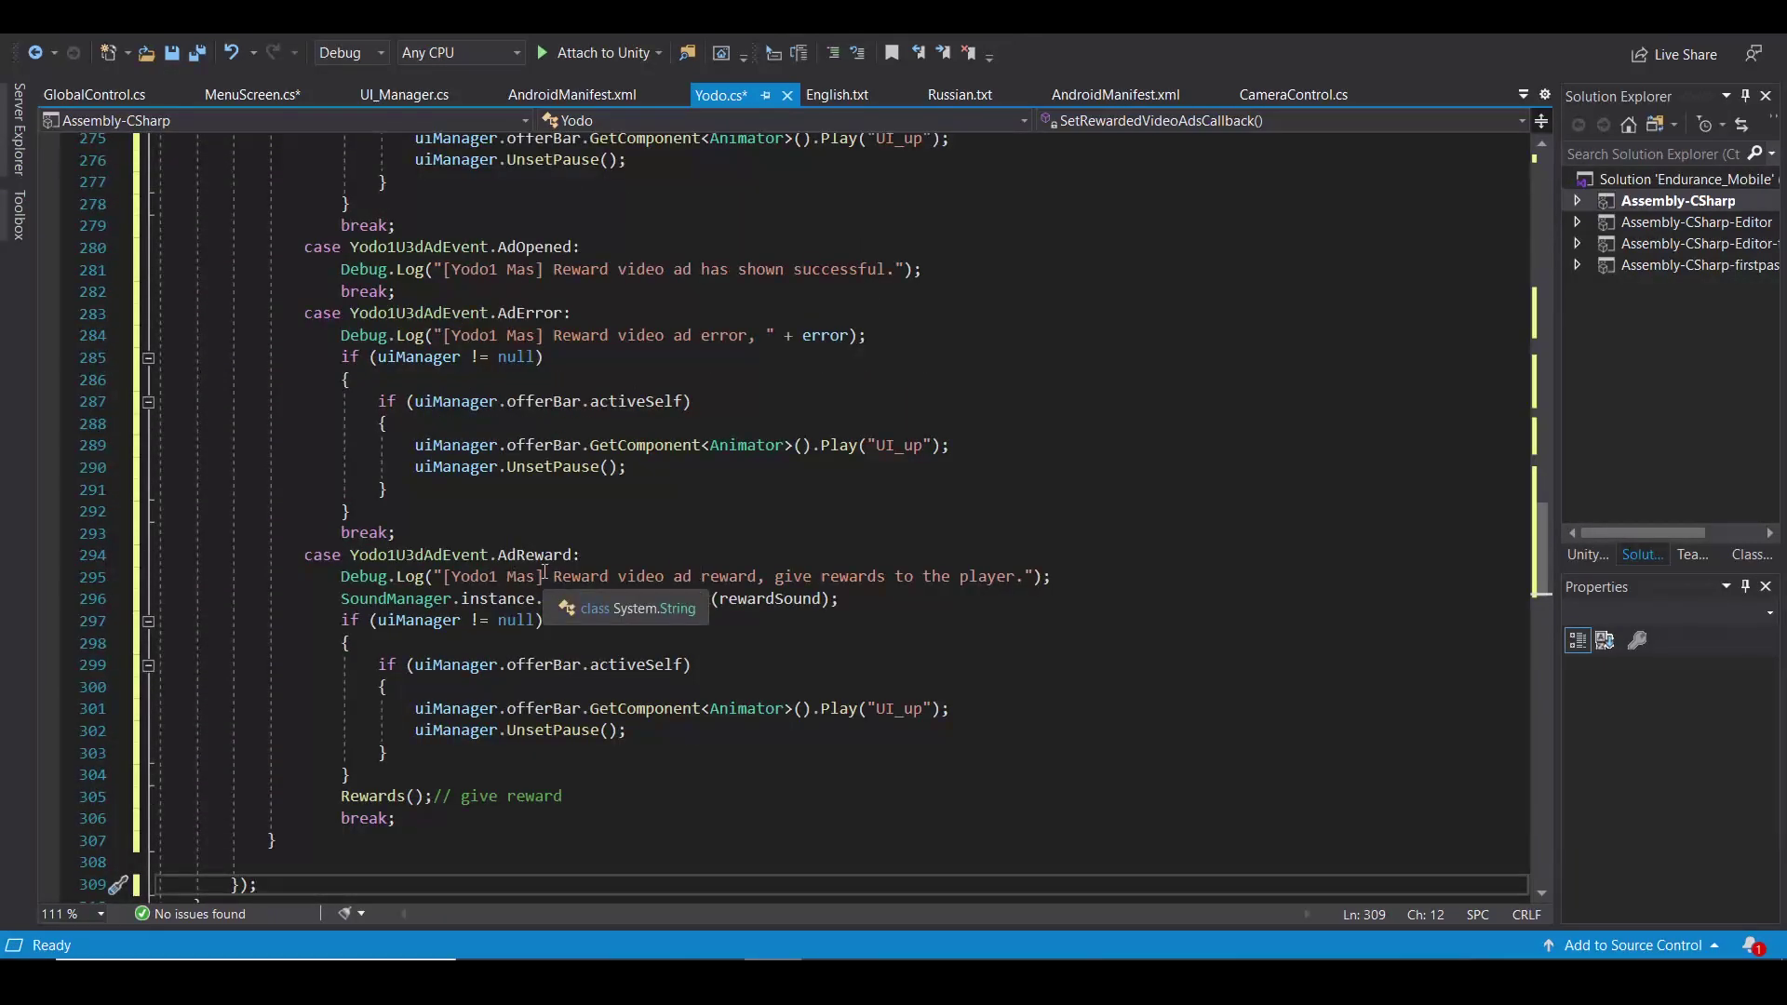
scroll(543, 575, down, 1)
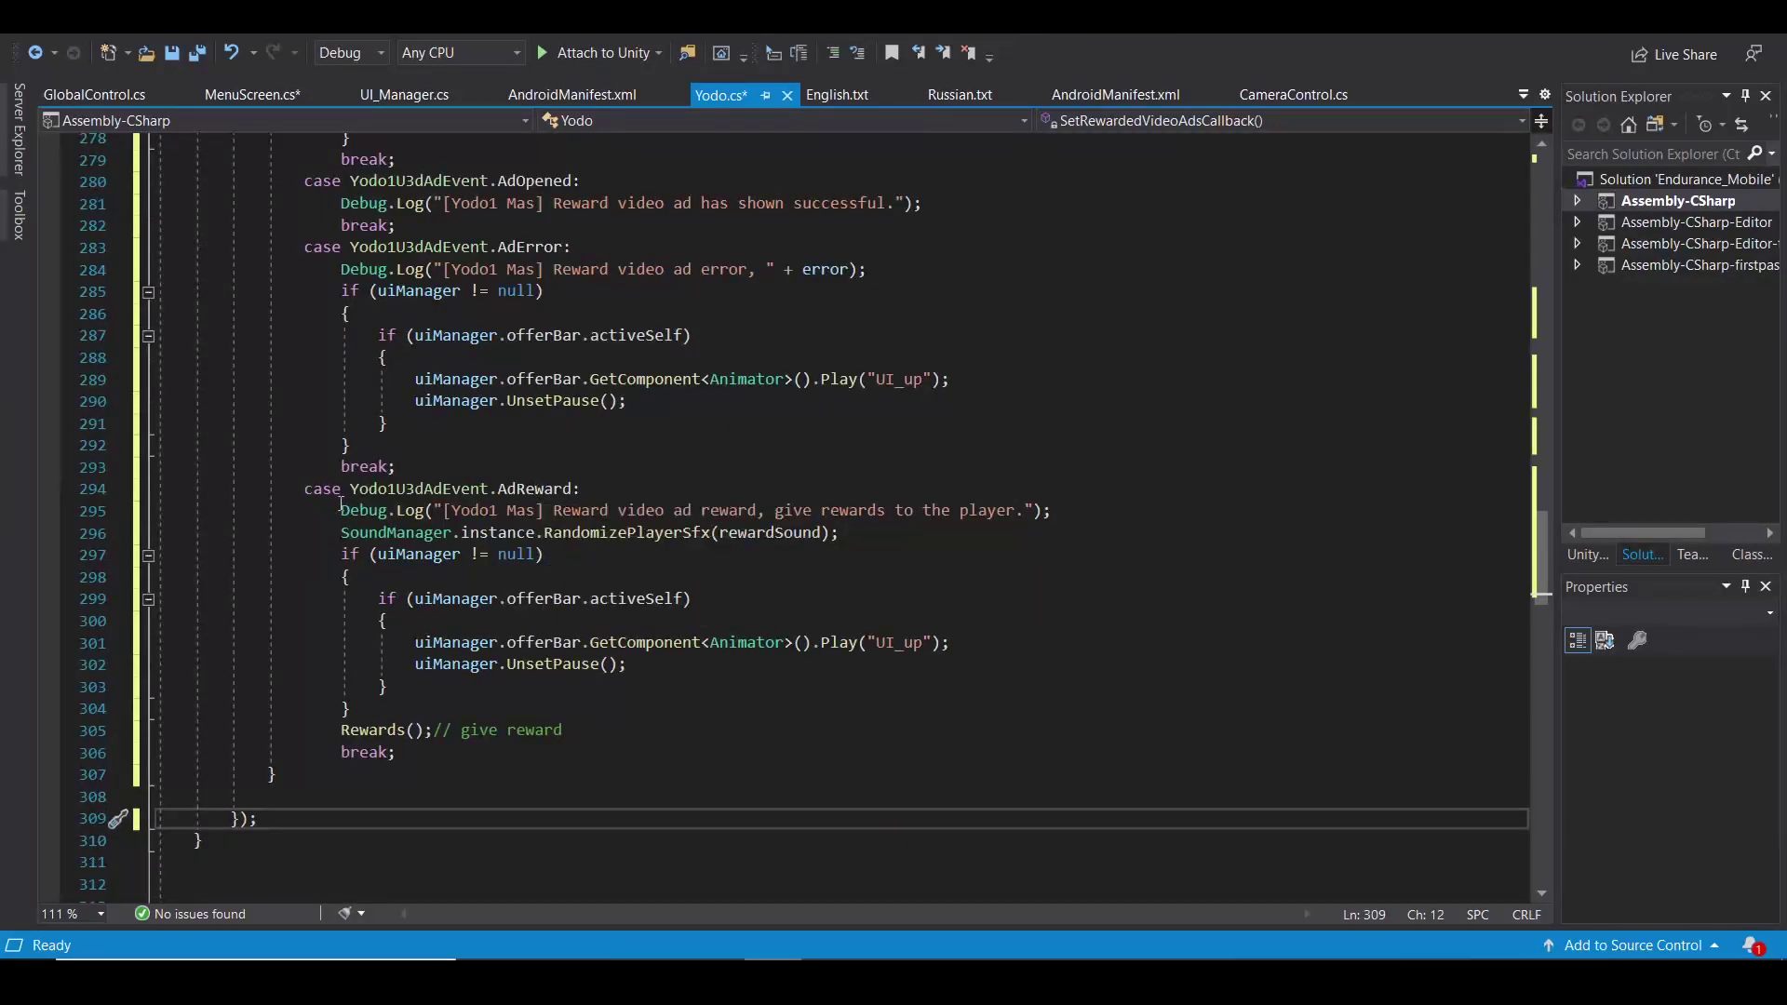
click(378, 489)
click(488, 488)
scroll(388, 310, up, 7)
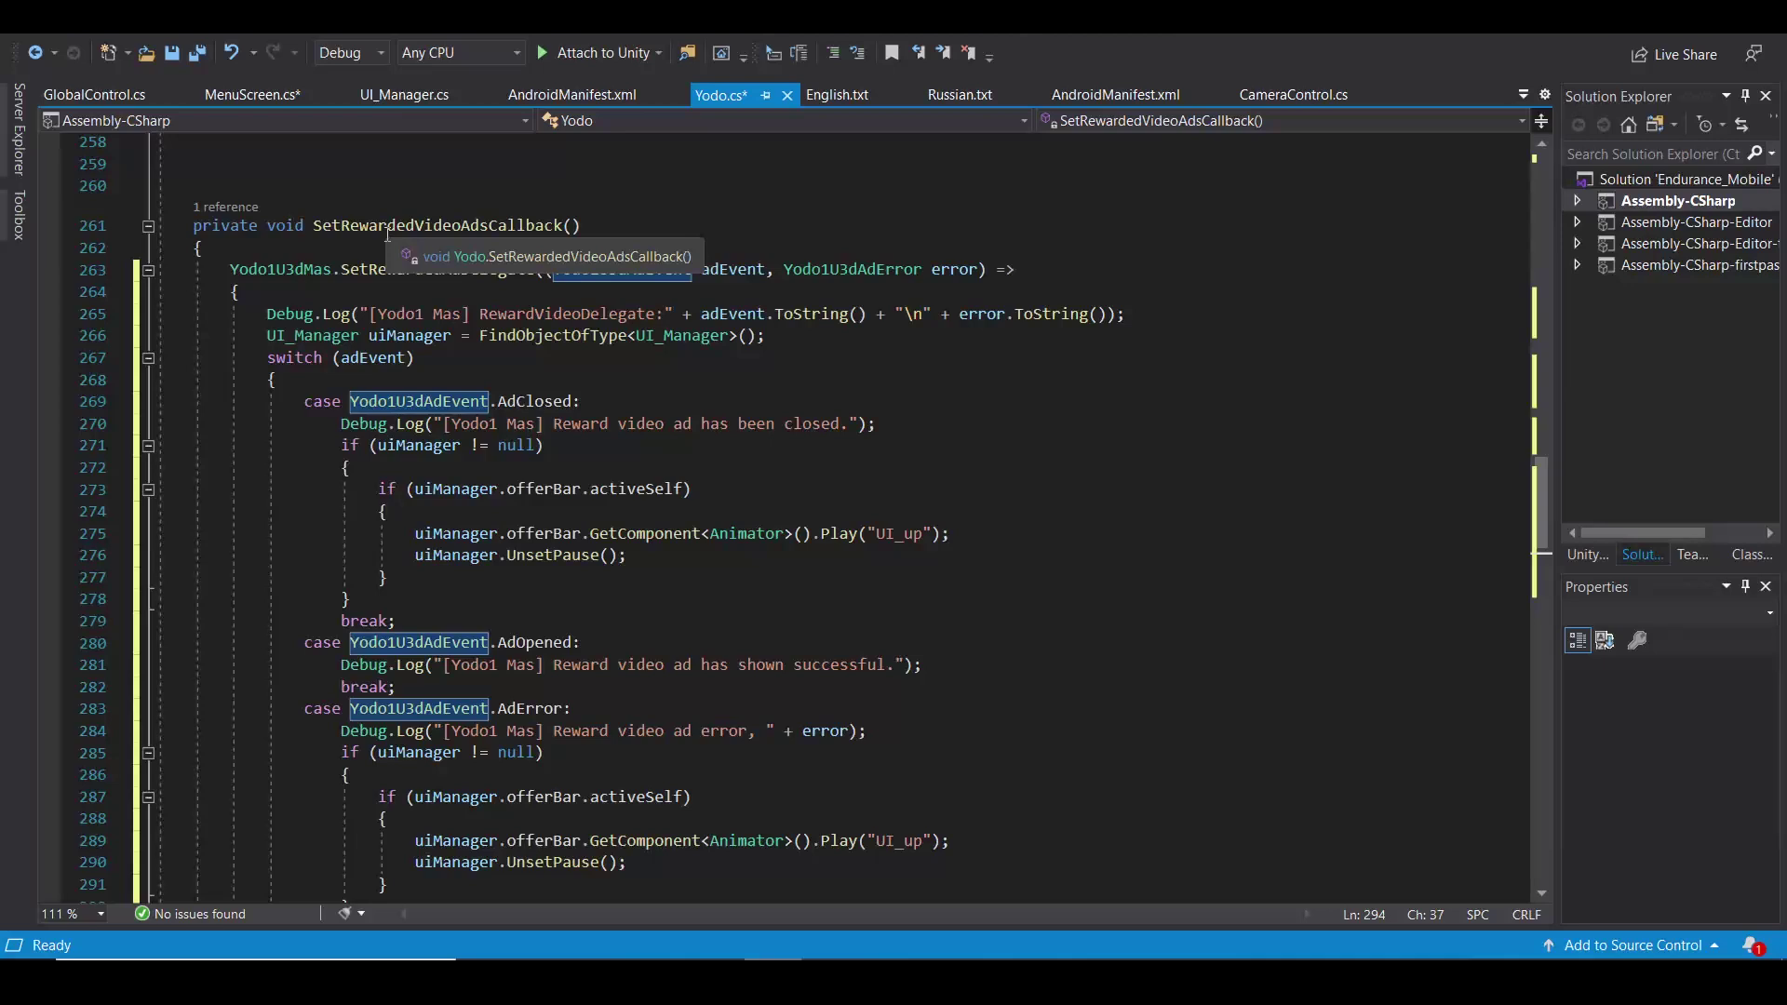
scroll(603, 561, down, 2)
scroll(603, 561, down, 5)
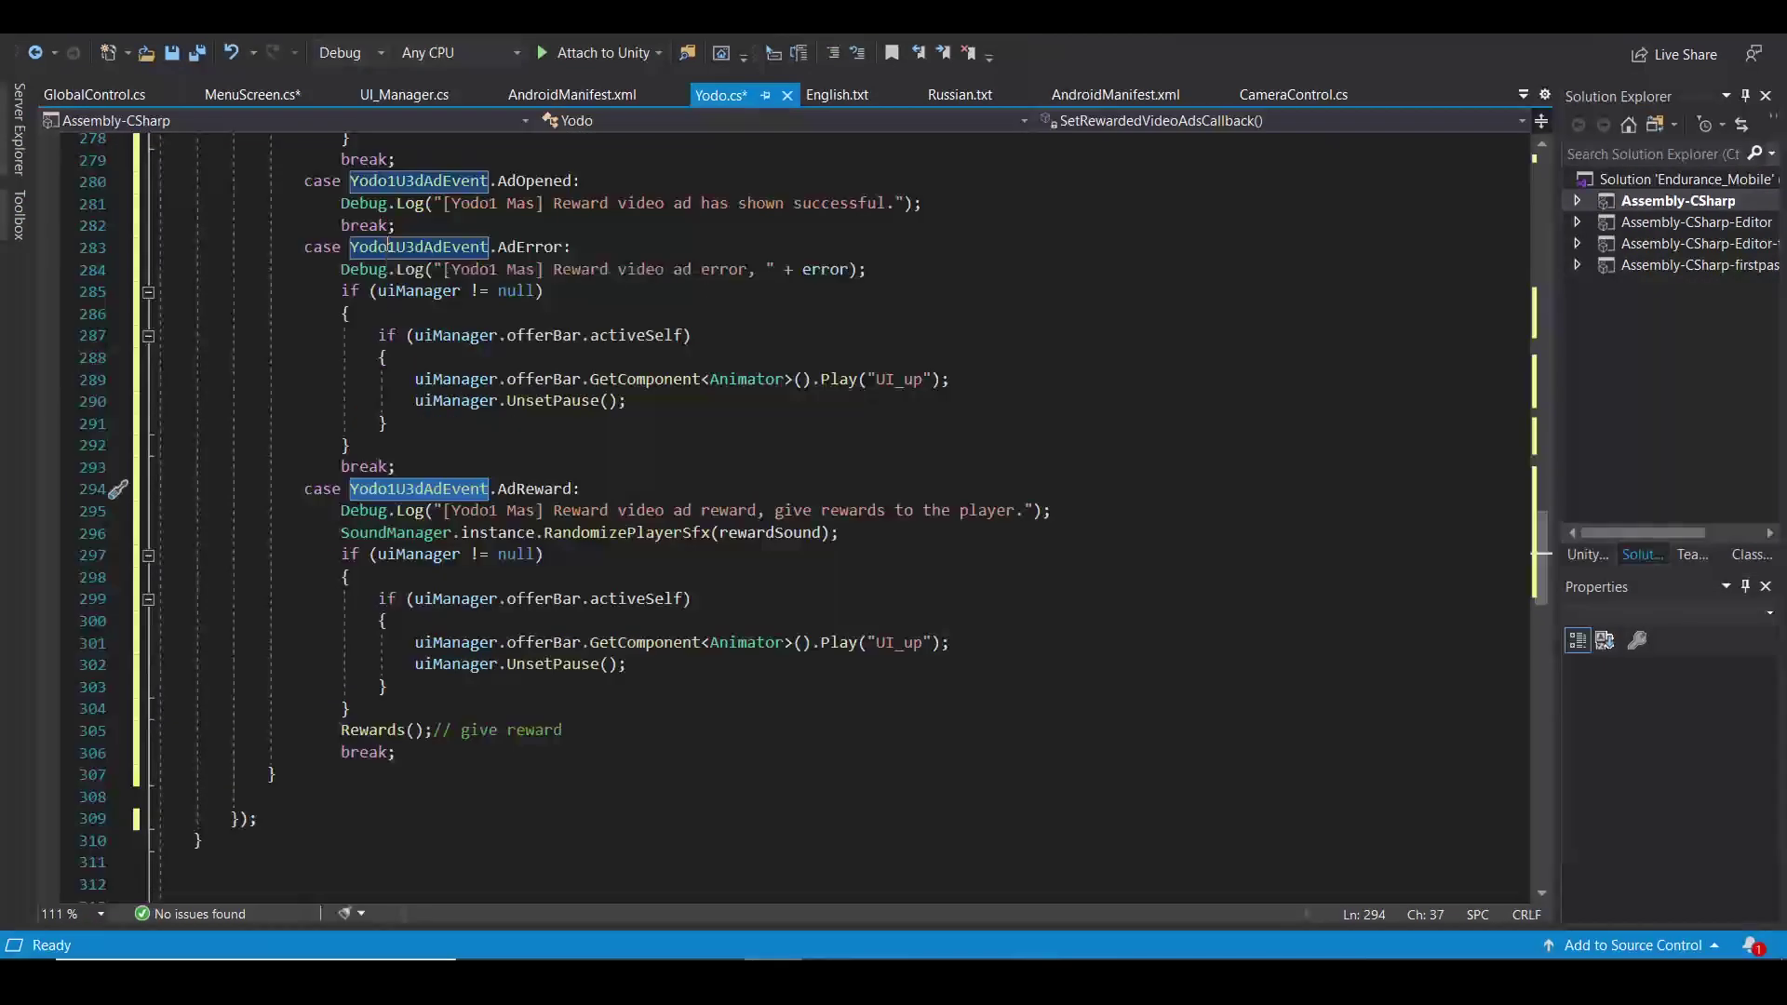
Check the bought-XP amount in Rewards(), fold that method, and locate its call in AdReward.
click(598, 486)
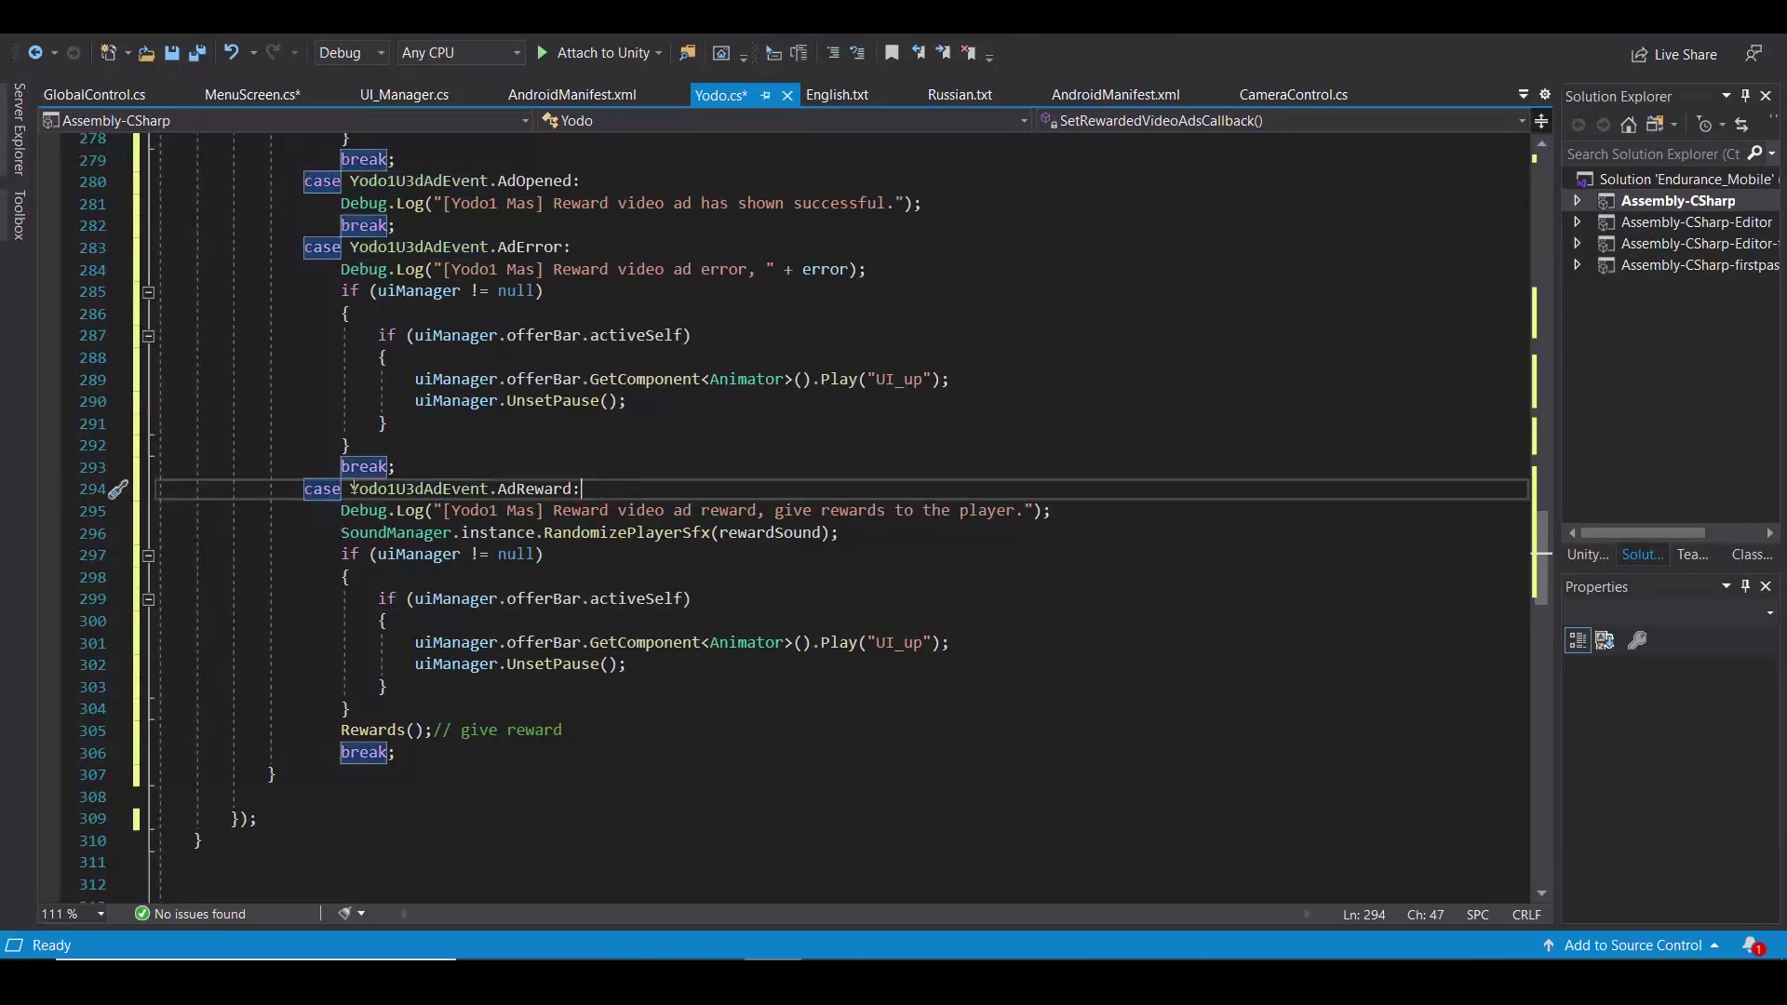
double_click(535, 490)
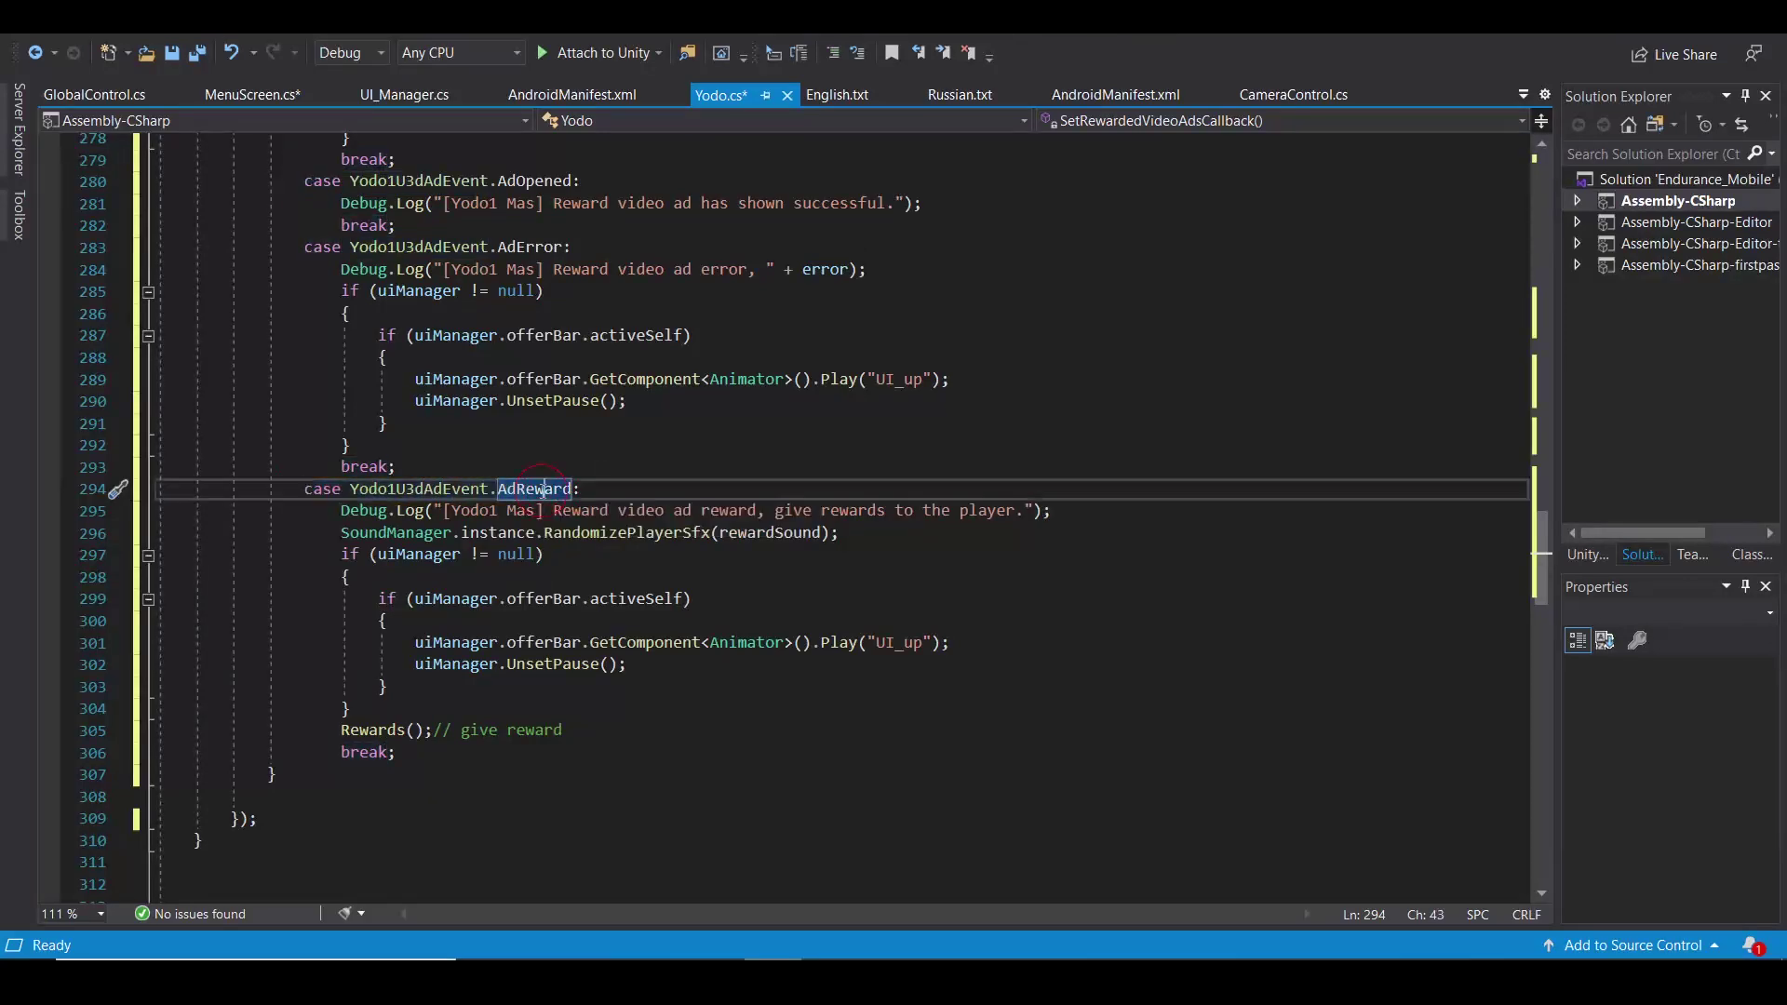
double_click(372, 730)
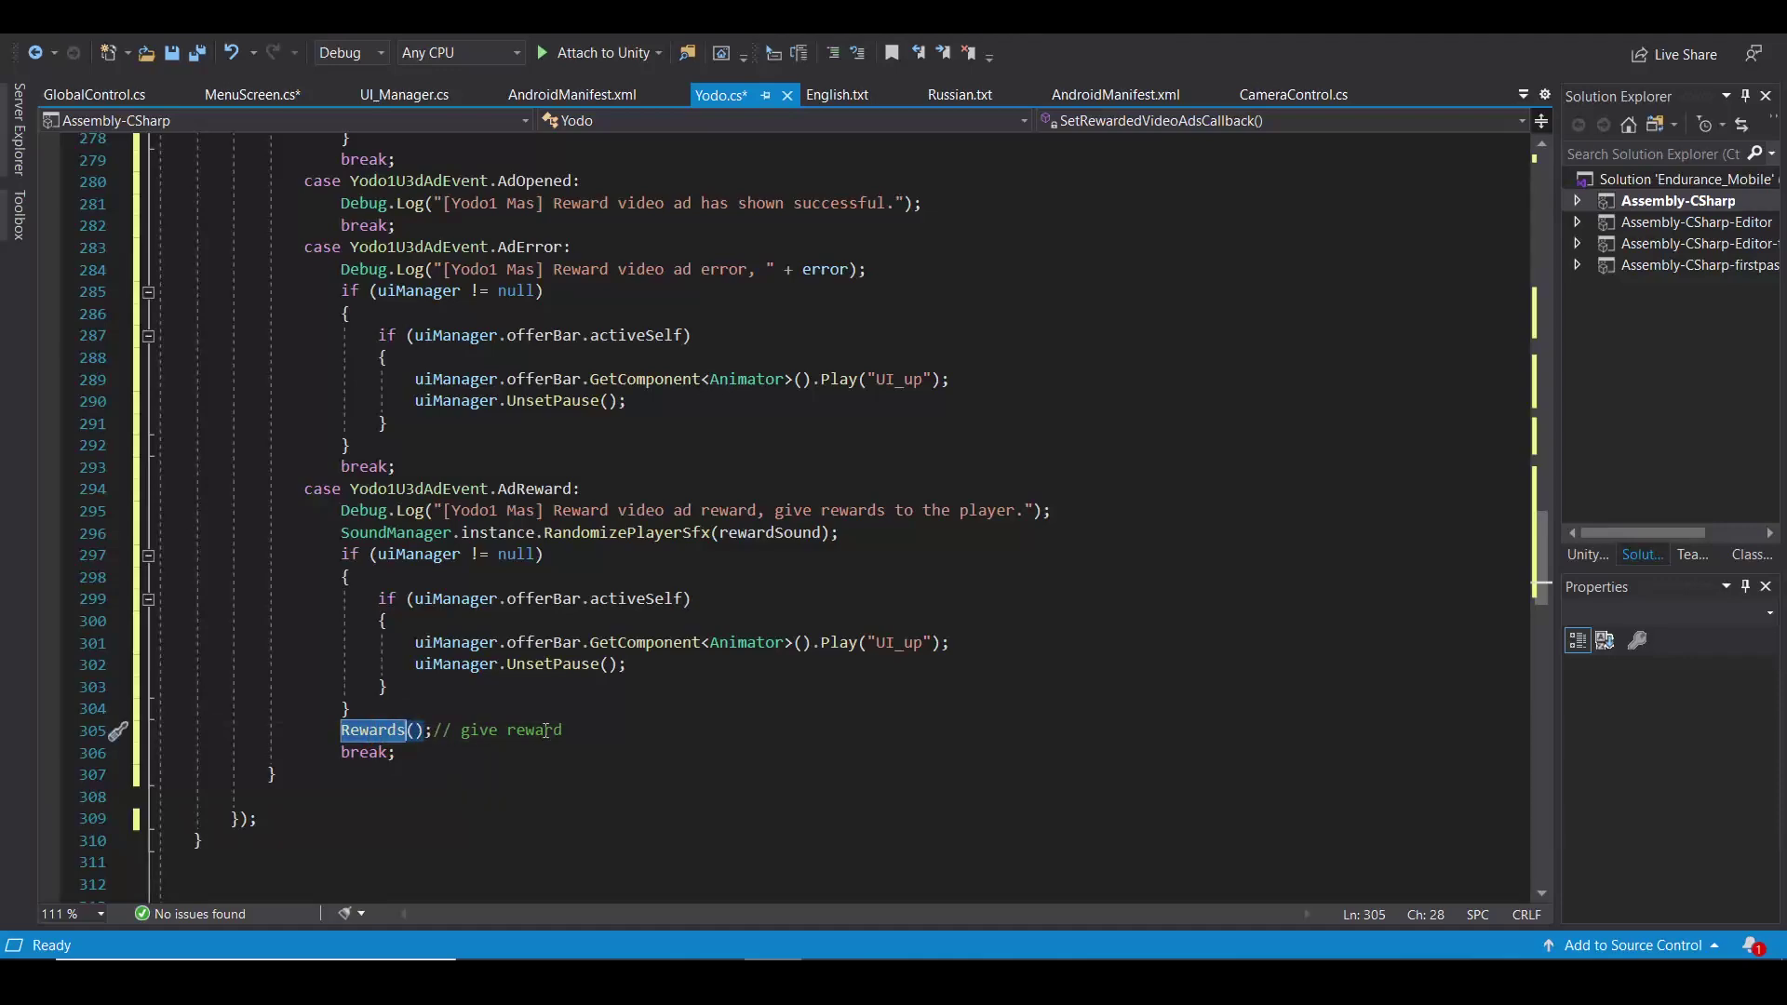
scroll(549, 731, up, 10)
scroll(419, 558, up, 8)
scroll(139, 417, up, 5)
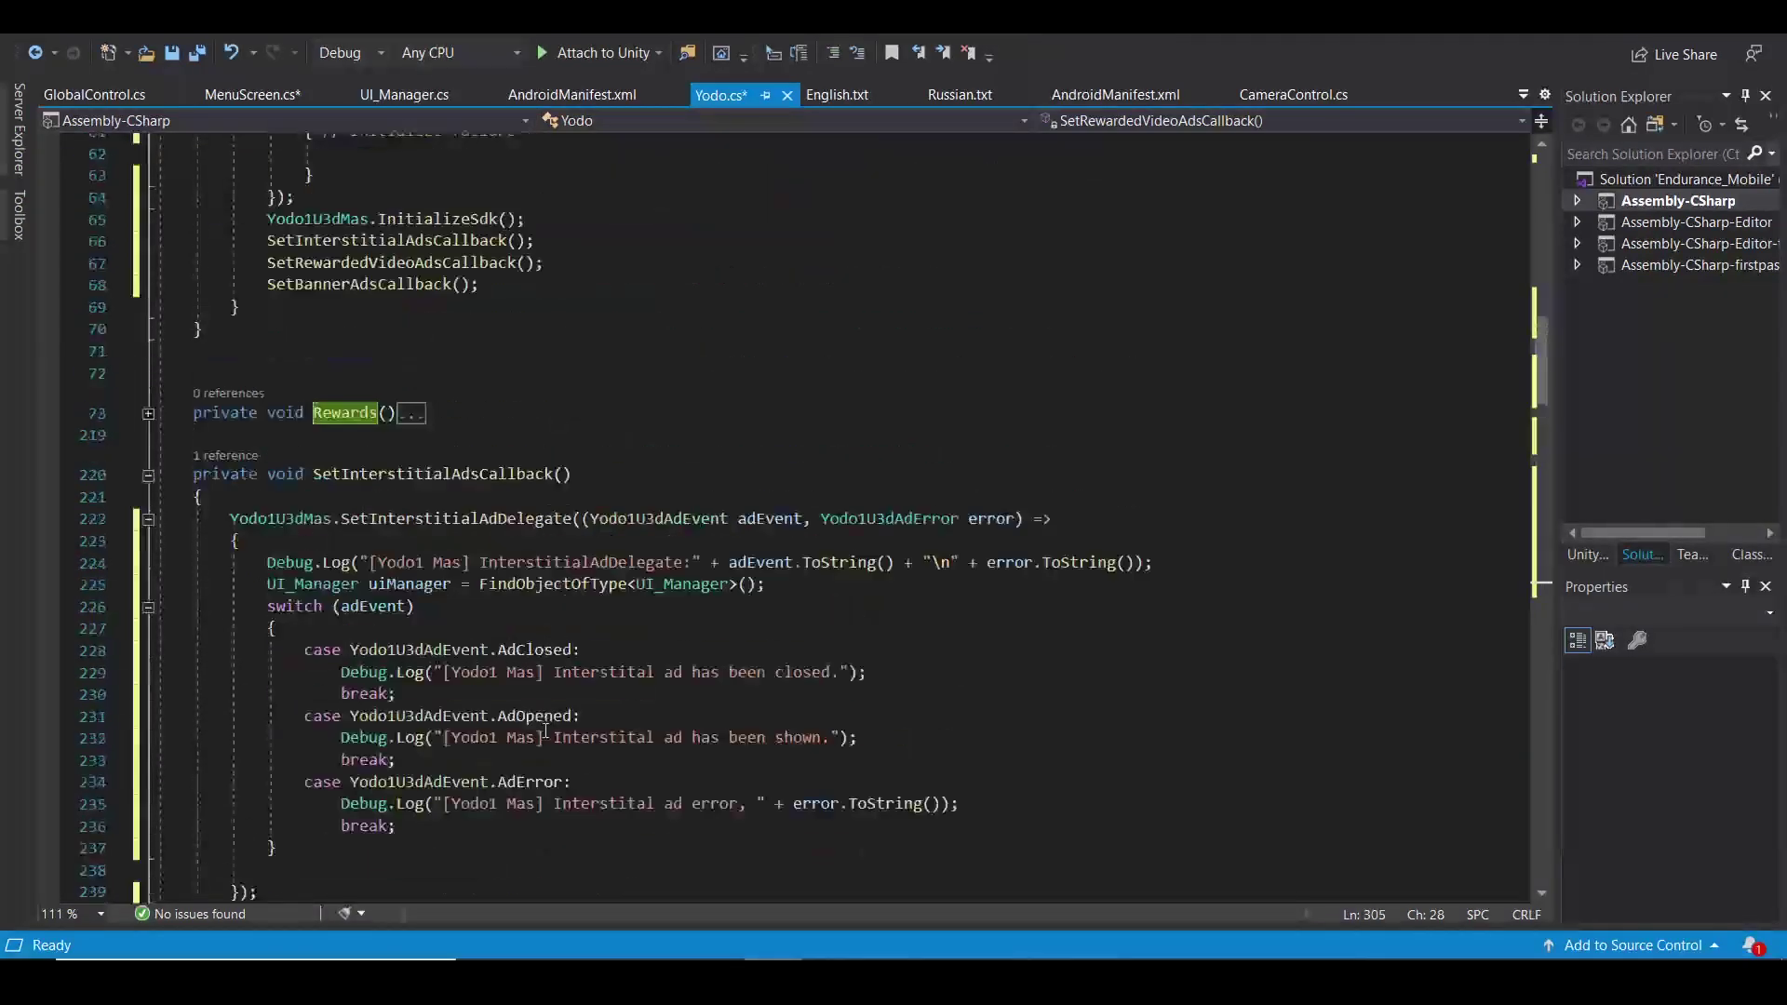
click(147, 414)
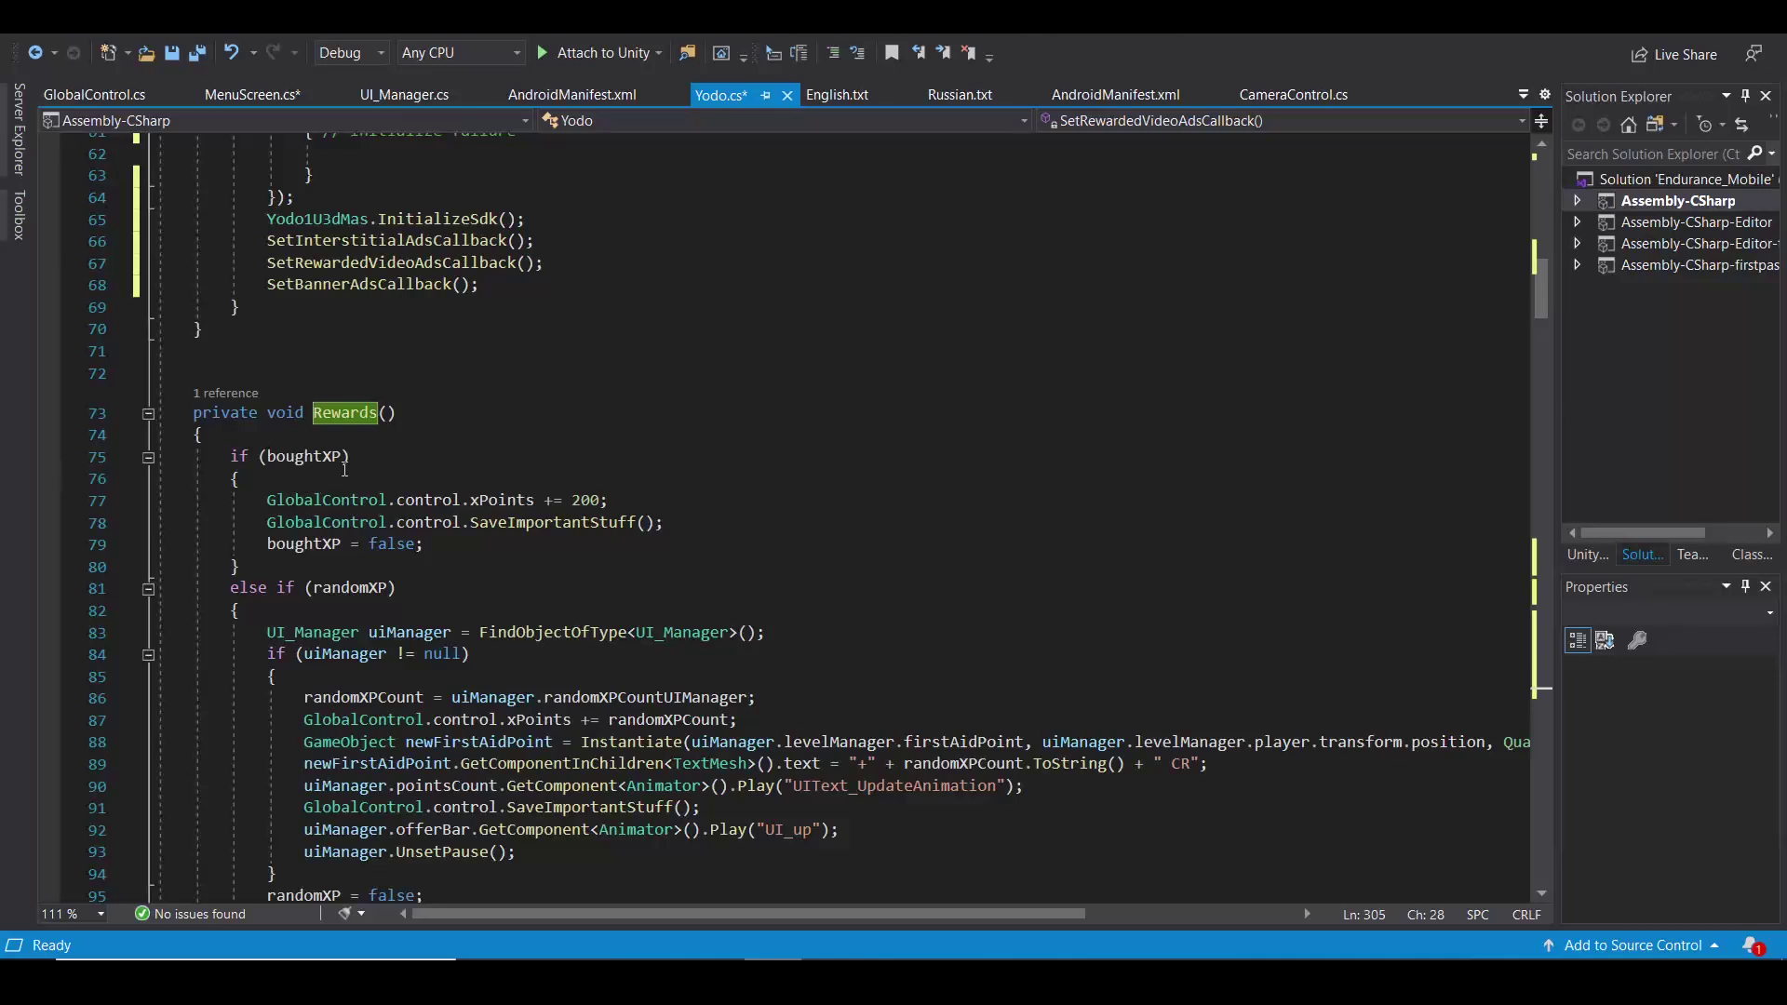
scroll(371, 454, down, 1)
click(585, 435)
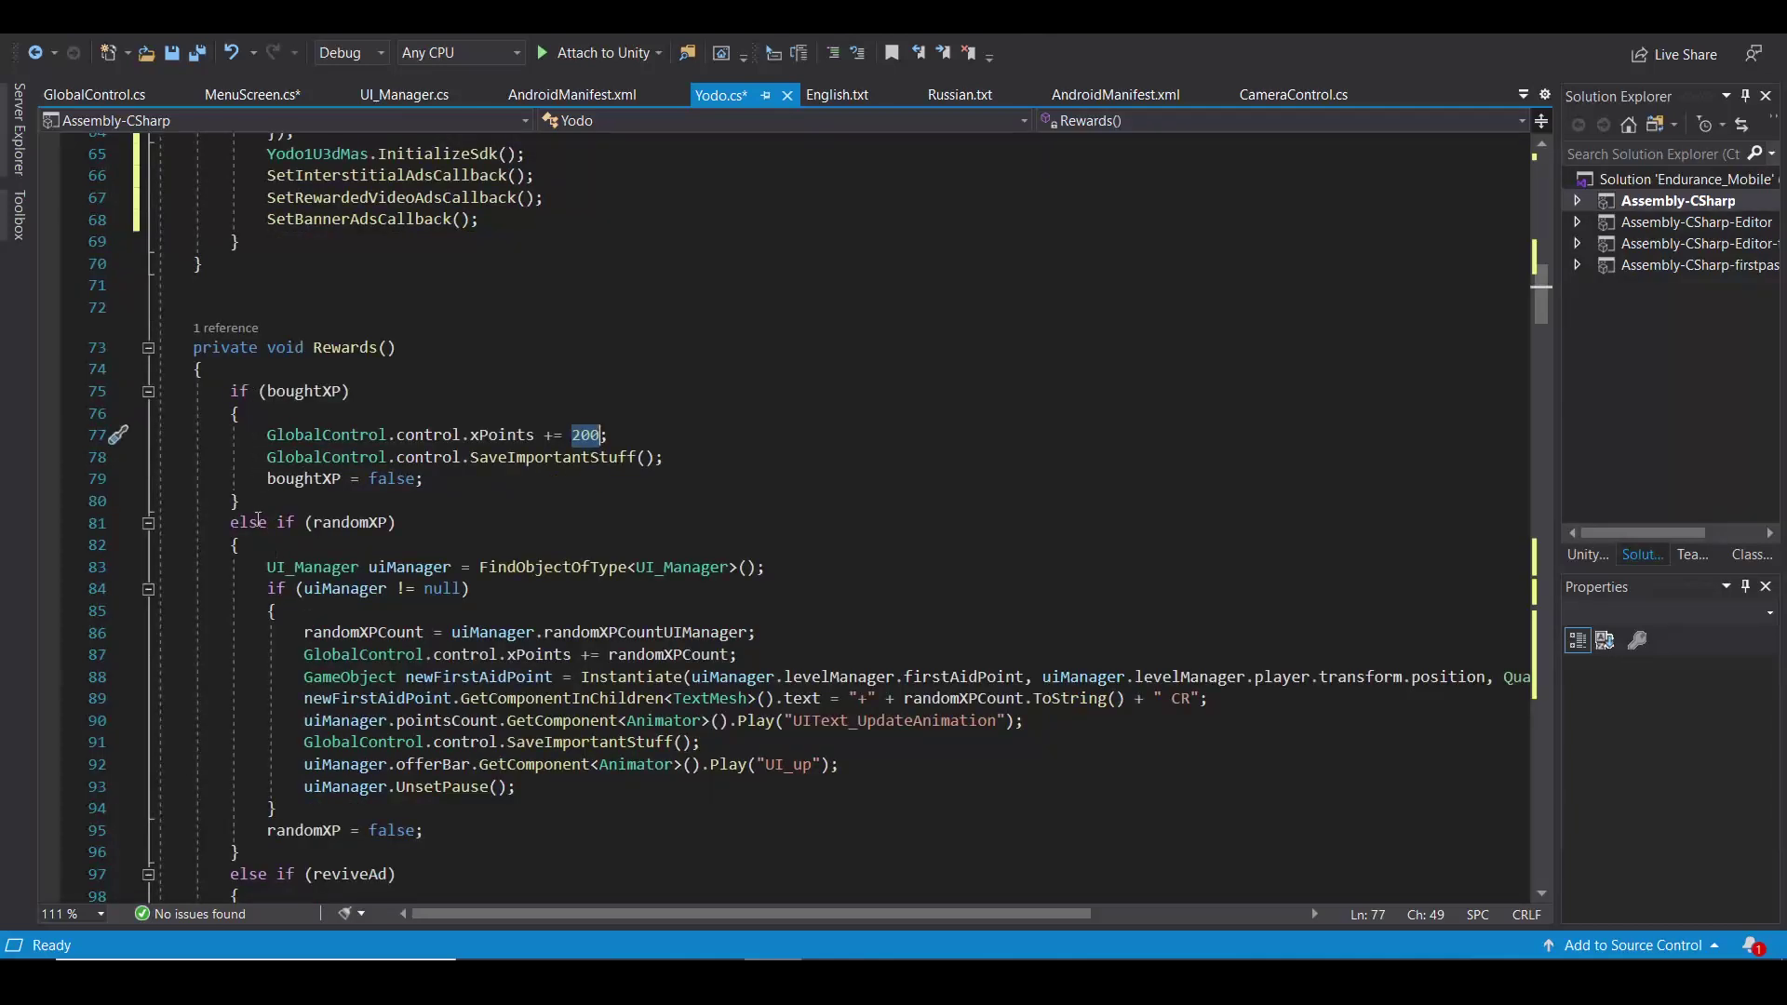
scroll(258, 519, down, 1)
scroll(257, 521, up, 2)
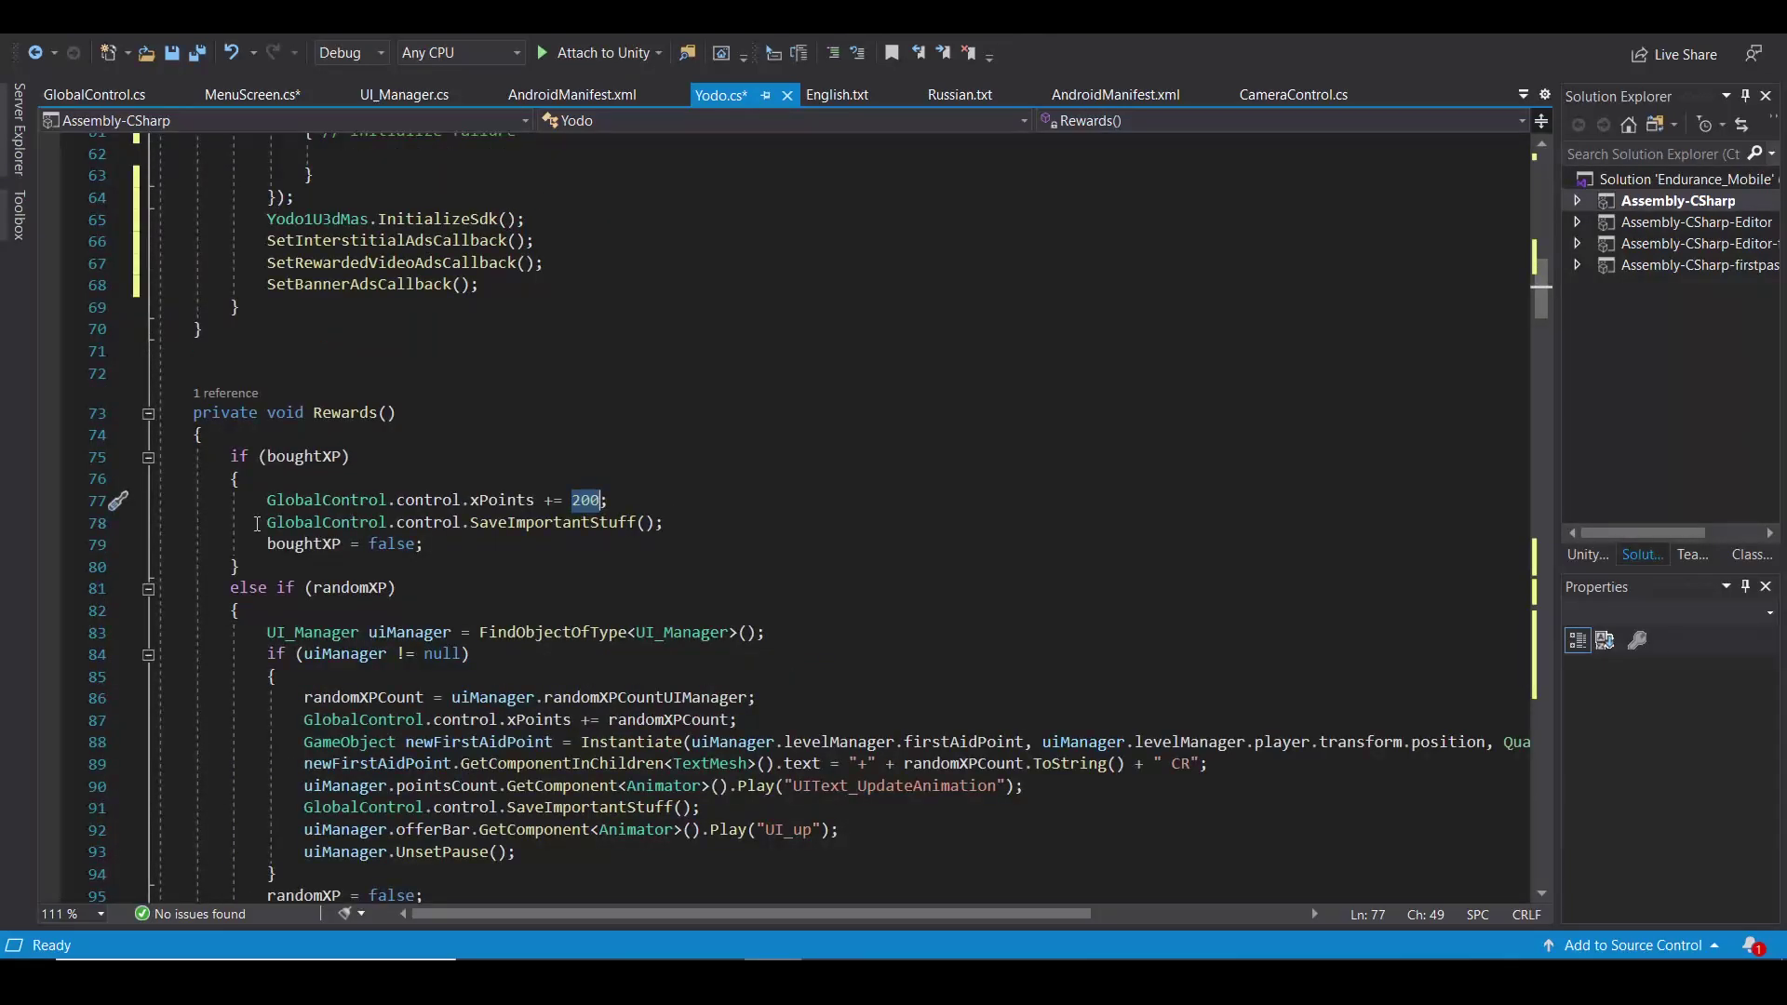
click(147, 413)
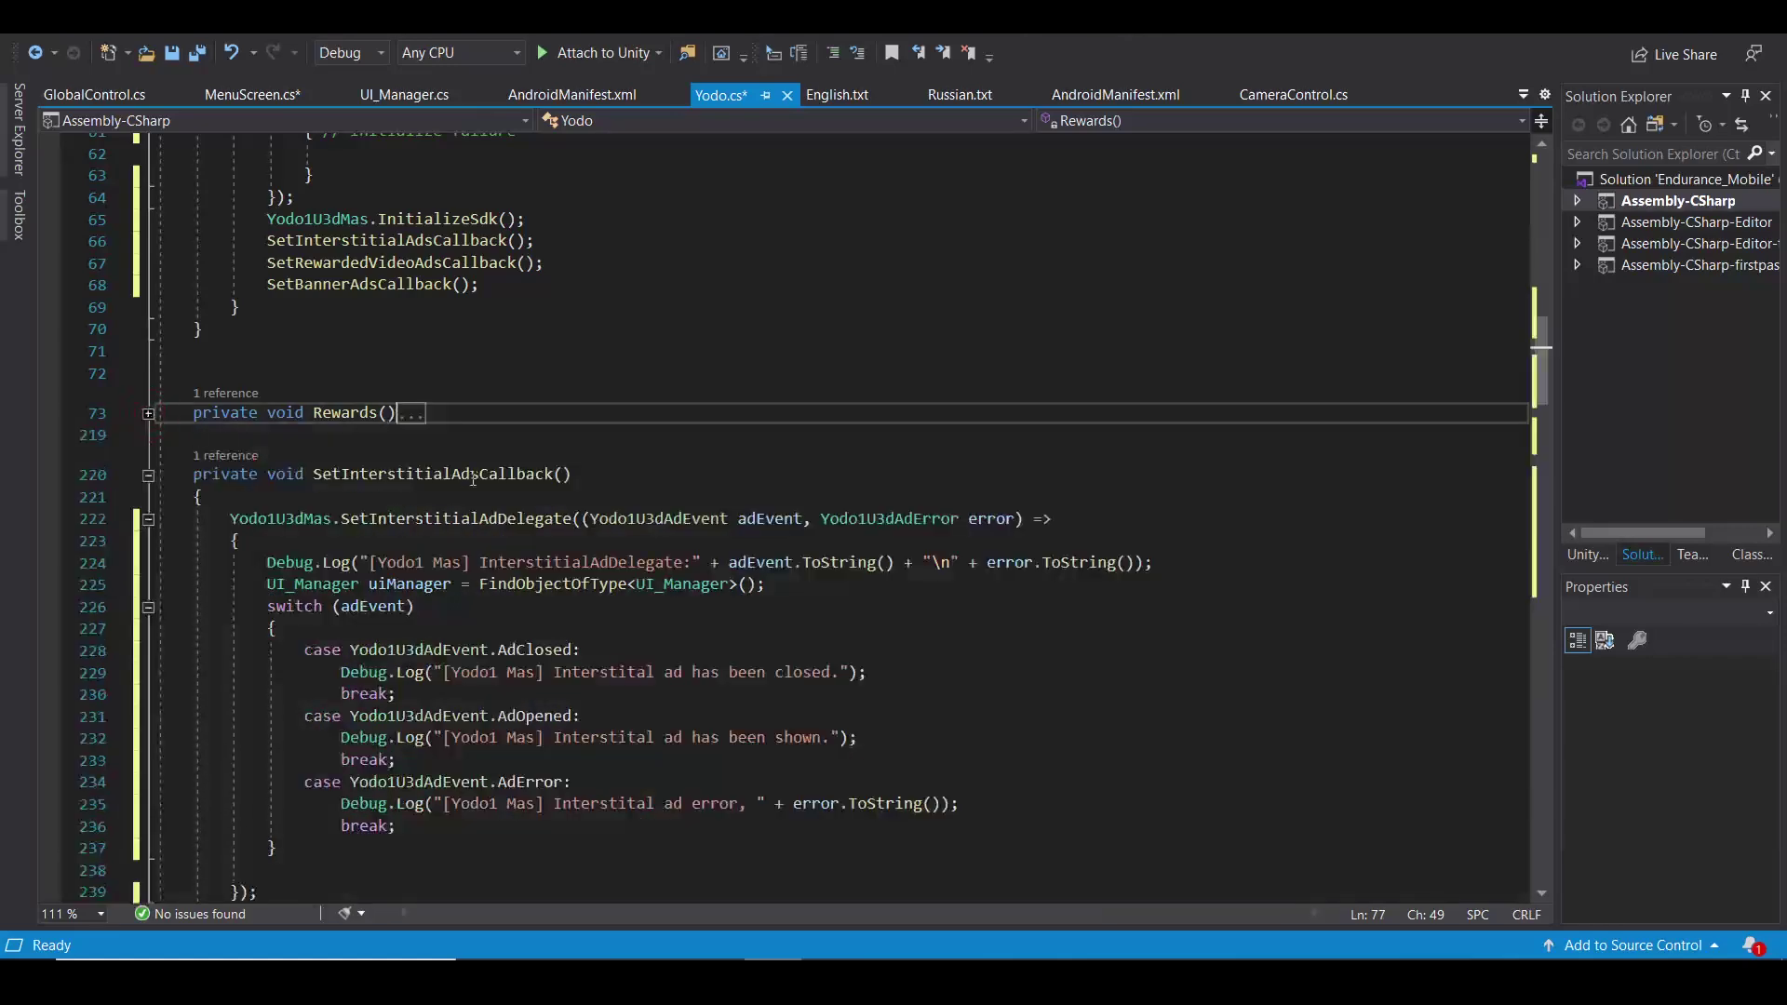
scroll(473, 478, down, 4)
scroll(474, 480, down, 5)
scroll(473, 479, down, 6)
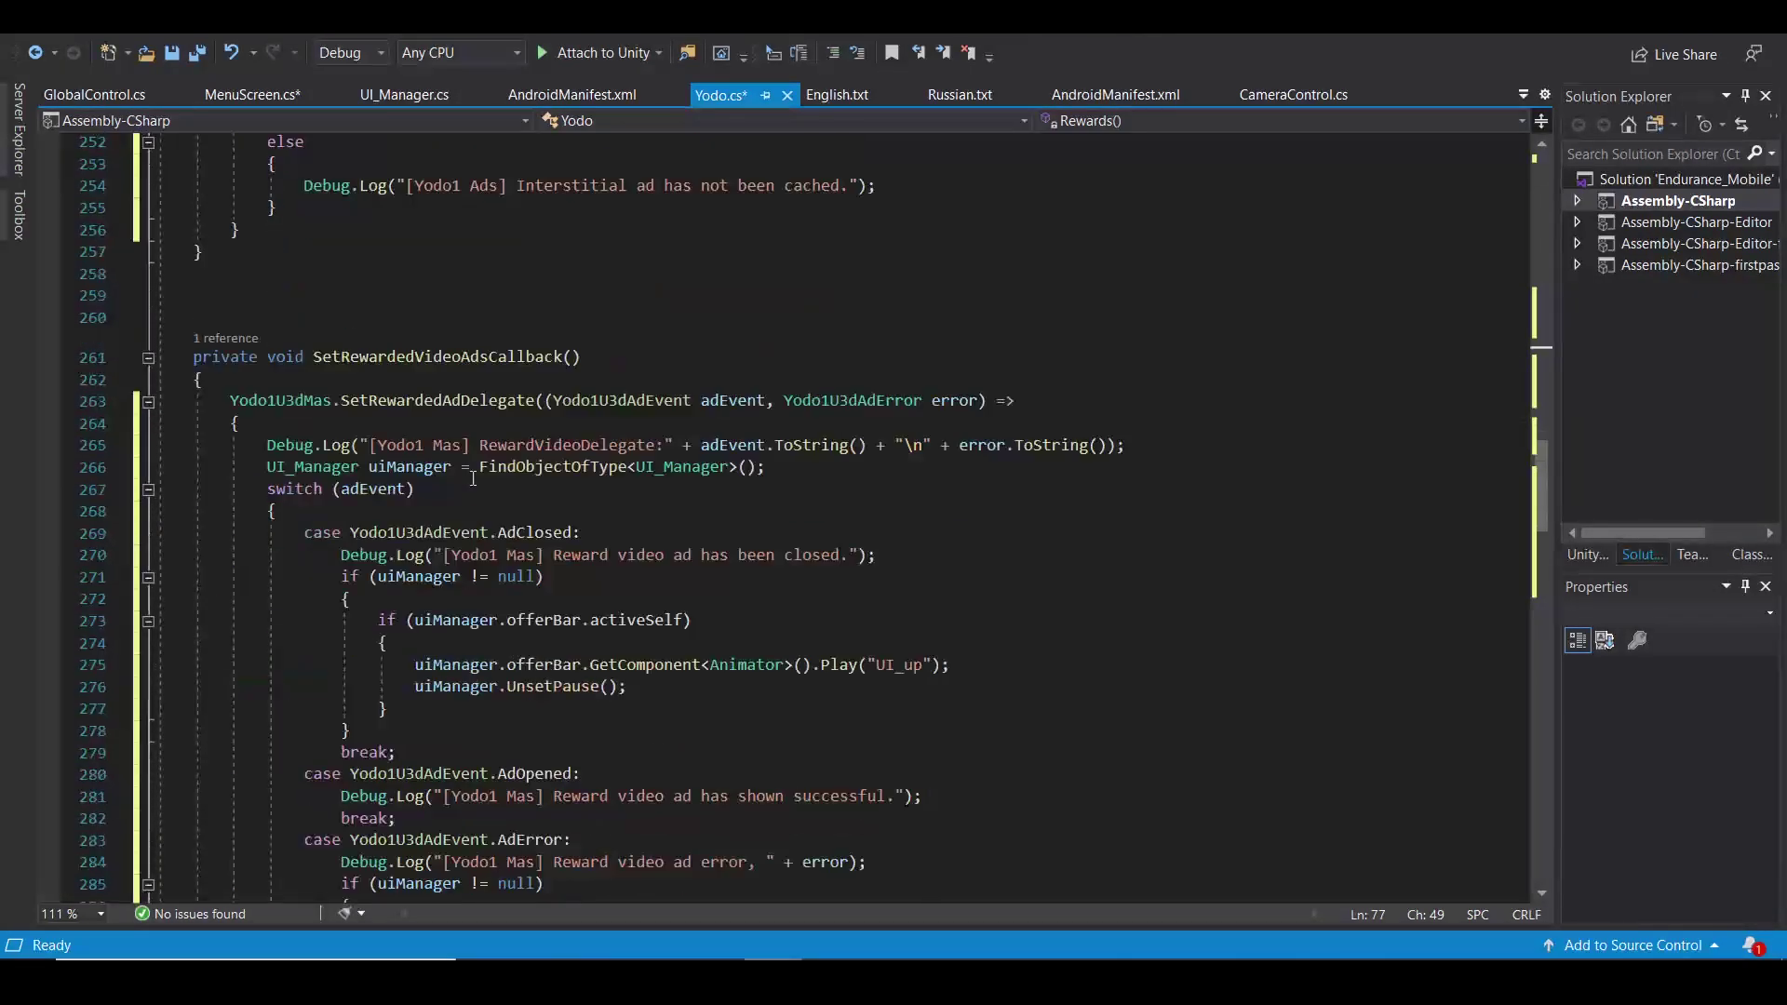
scroll(474, 479, down, 1)
scroll(473, 479, up, 8)
scroll(474, 479, up, 2)
scroll(473, 478, down, 12)
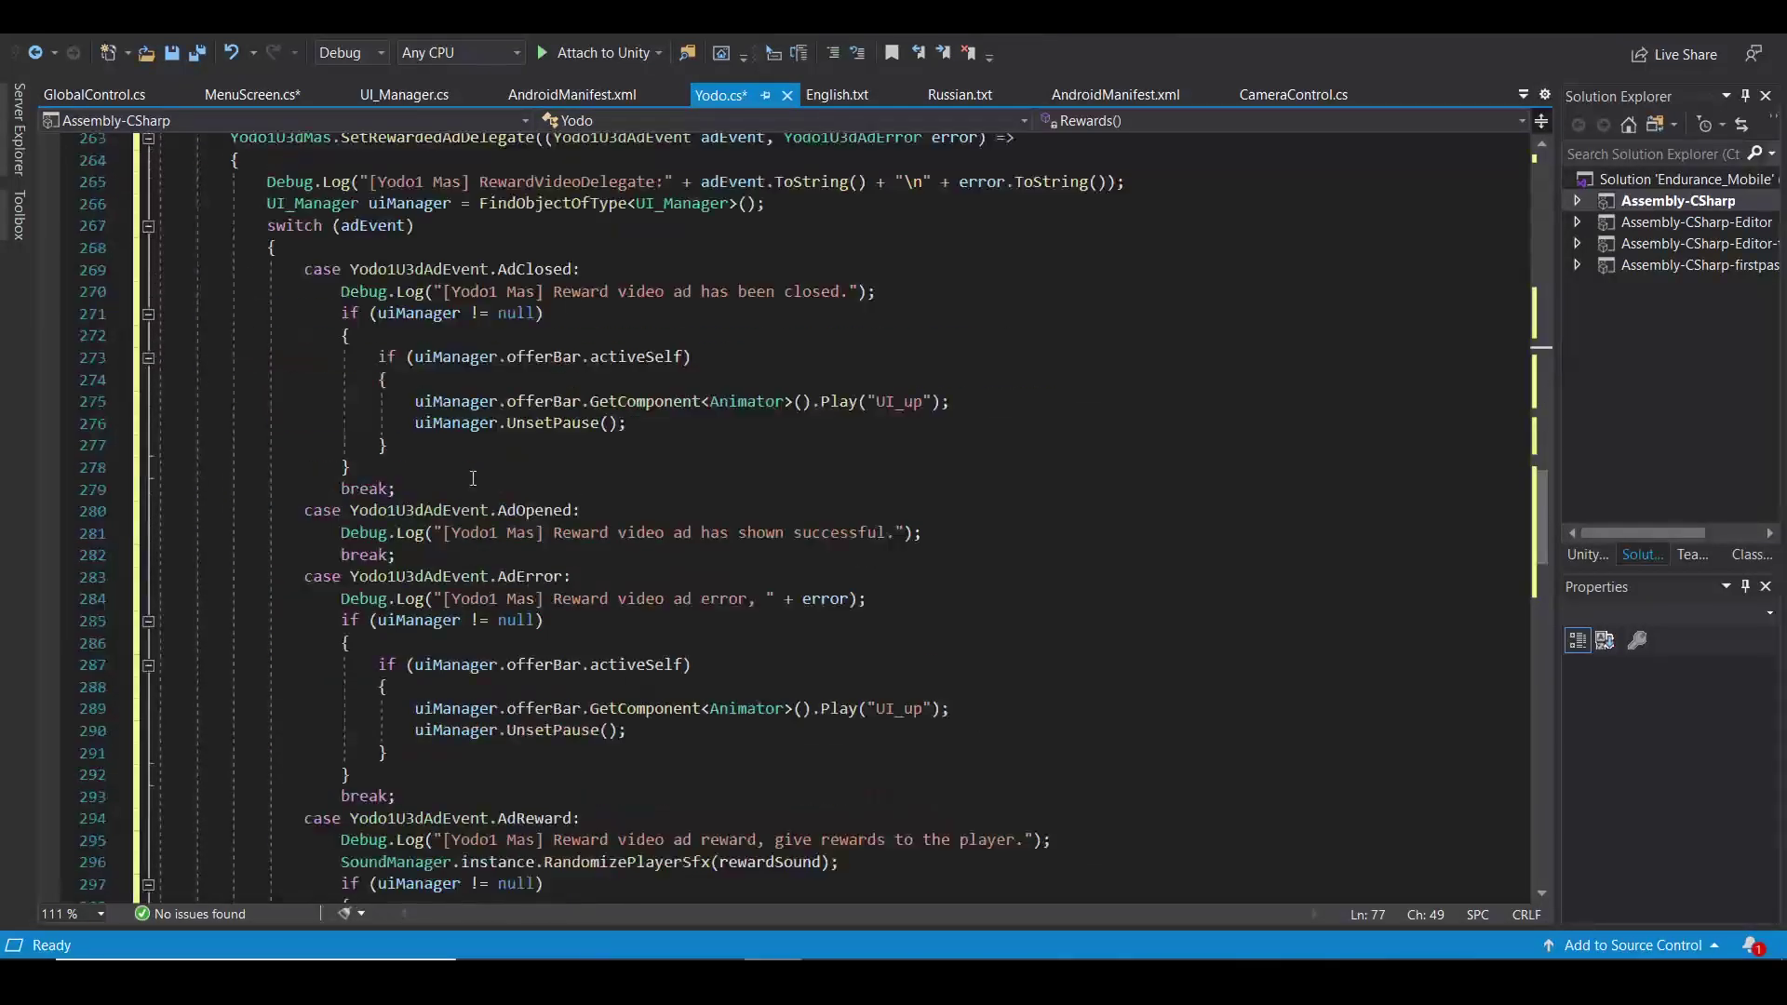
scroll(474, 480, down, 6)
double_click(366, 665)
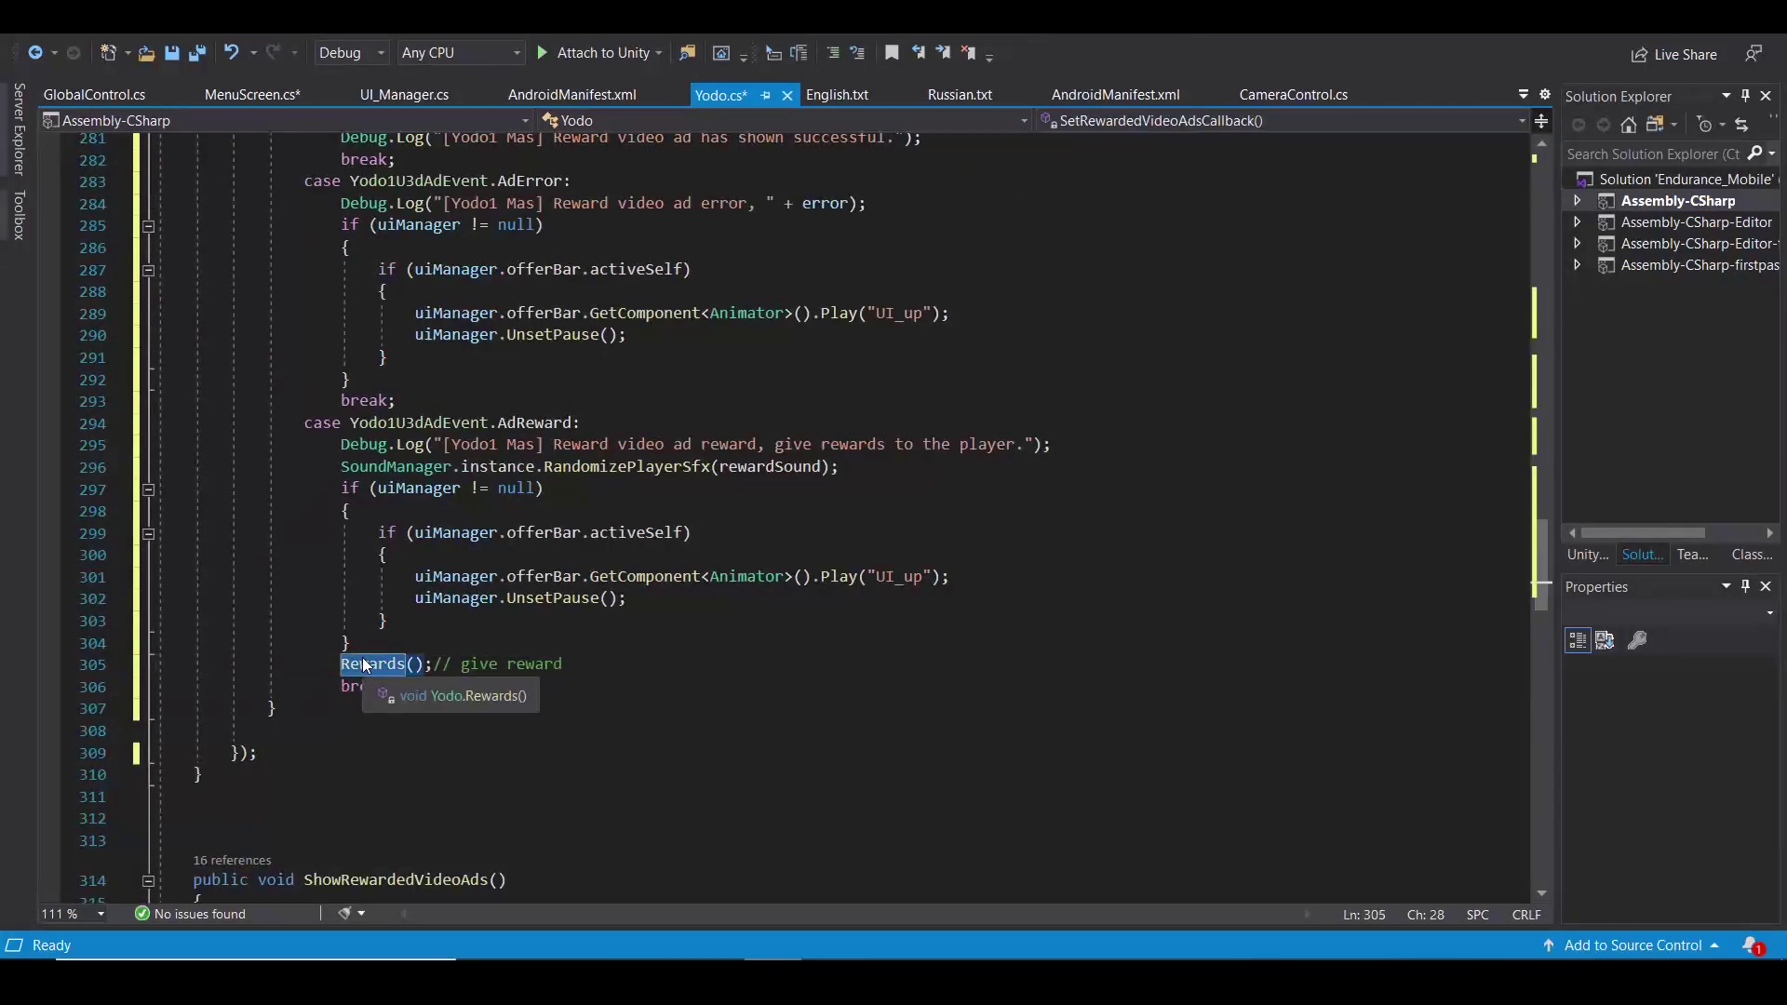
scroll(434, 247, up, 10)
scroll(567, 355, down, 8)
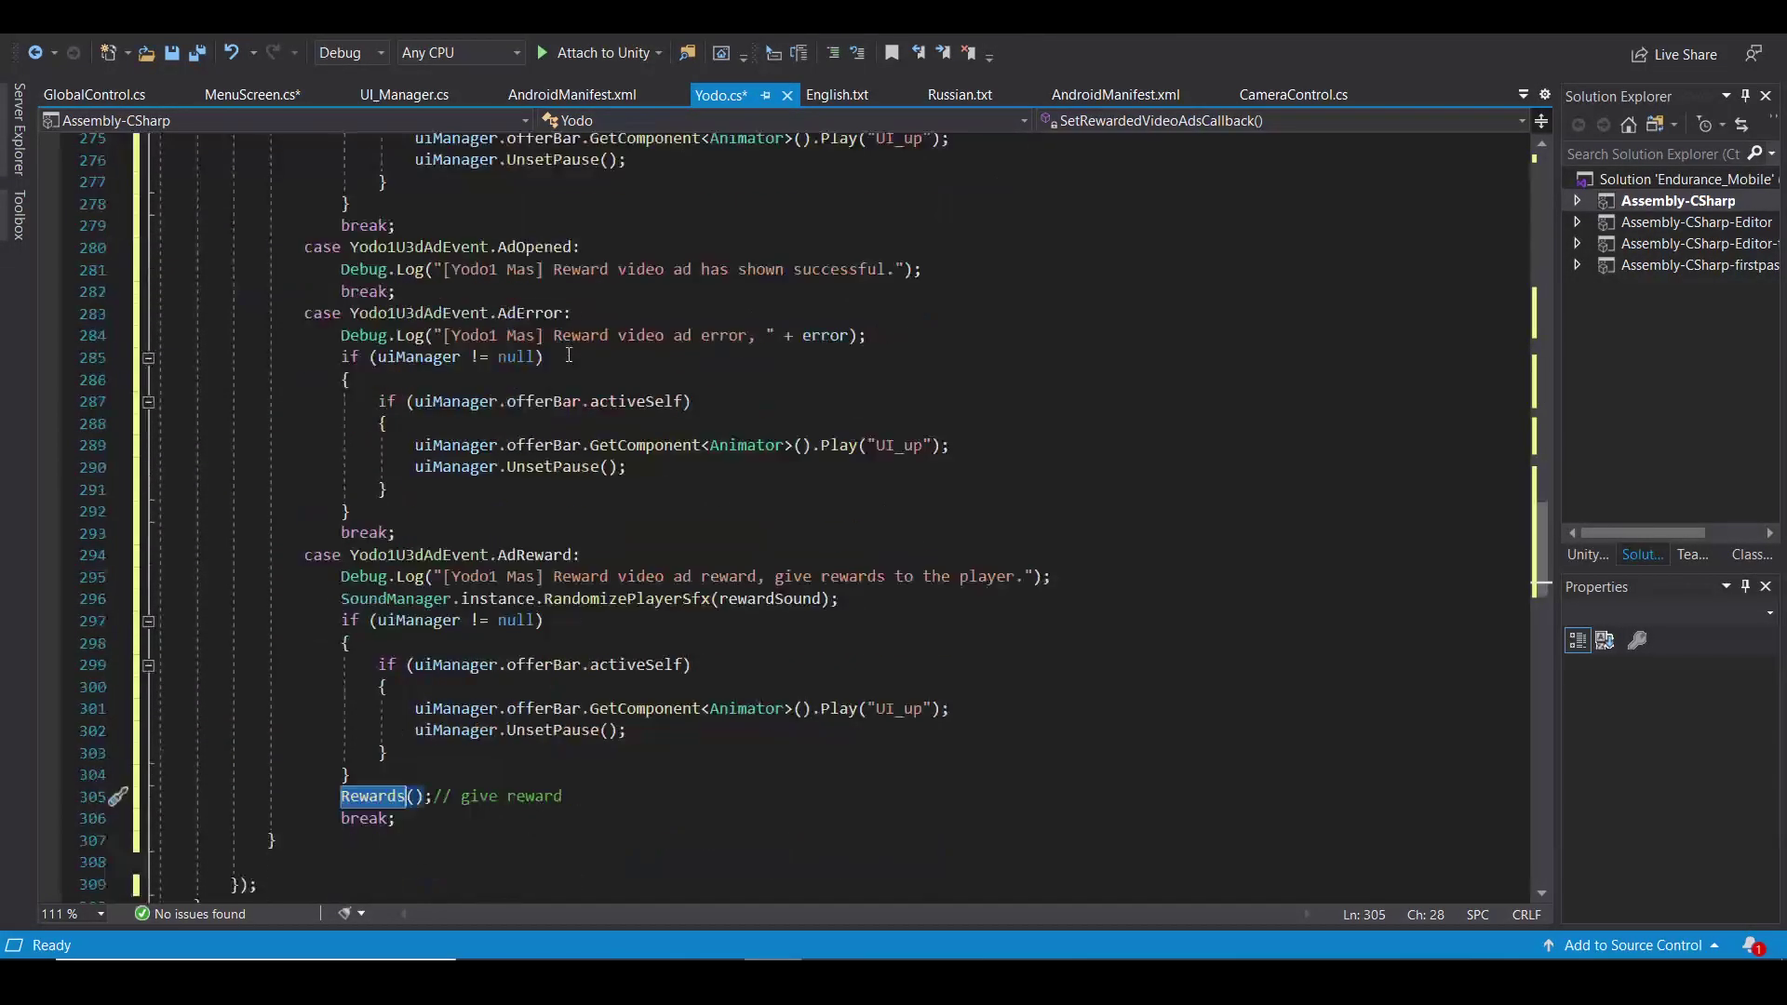
scroll(567, 357, up, 6)
Fold SetRewardedVideoAdsCallback and uncomment lines 316–323 inside ShowRewardedVideoAds.
click(147, 225)
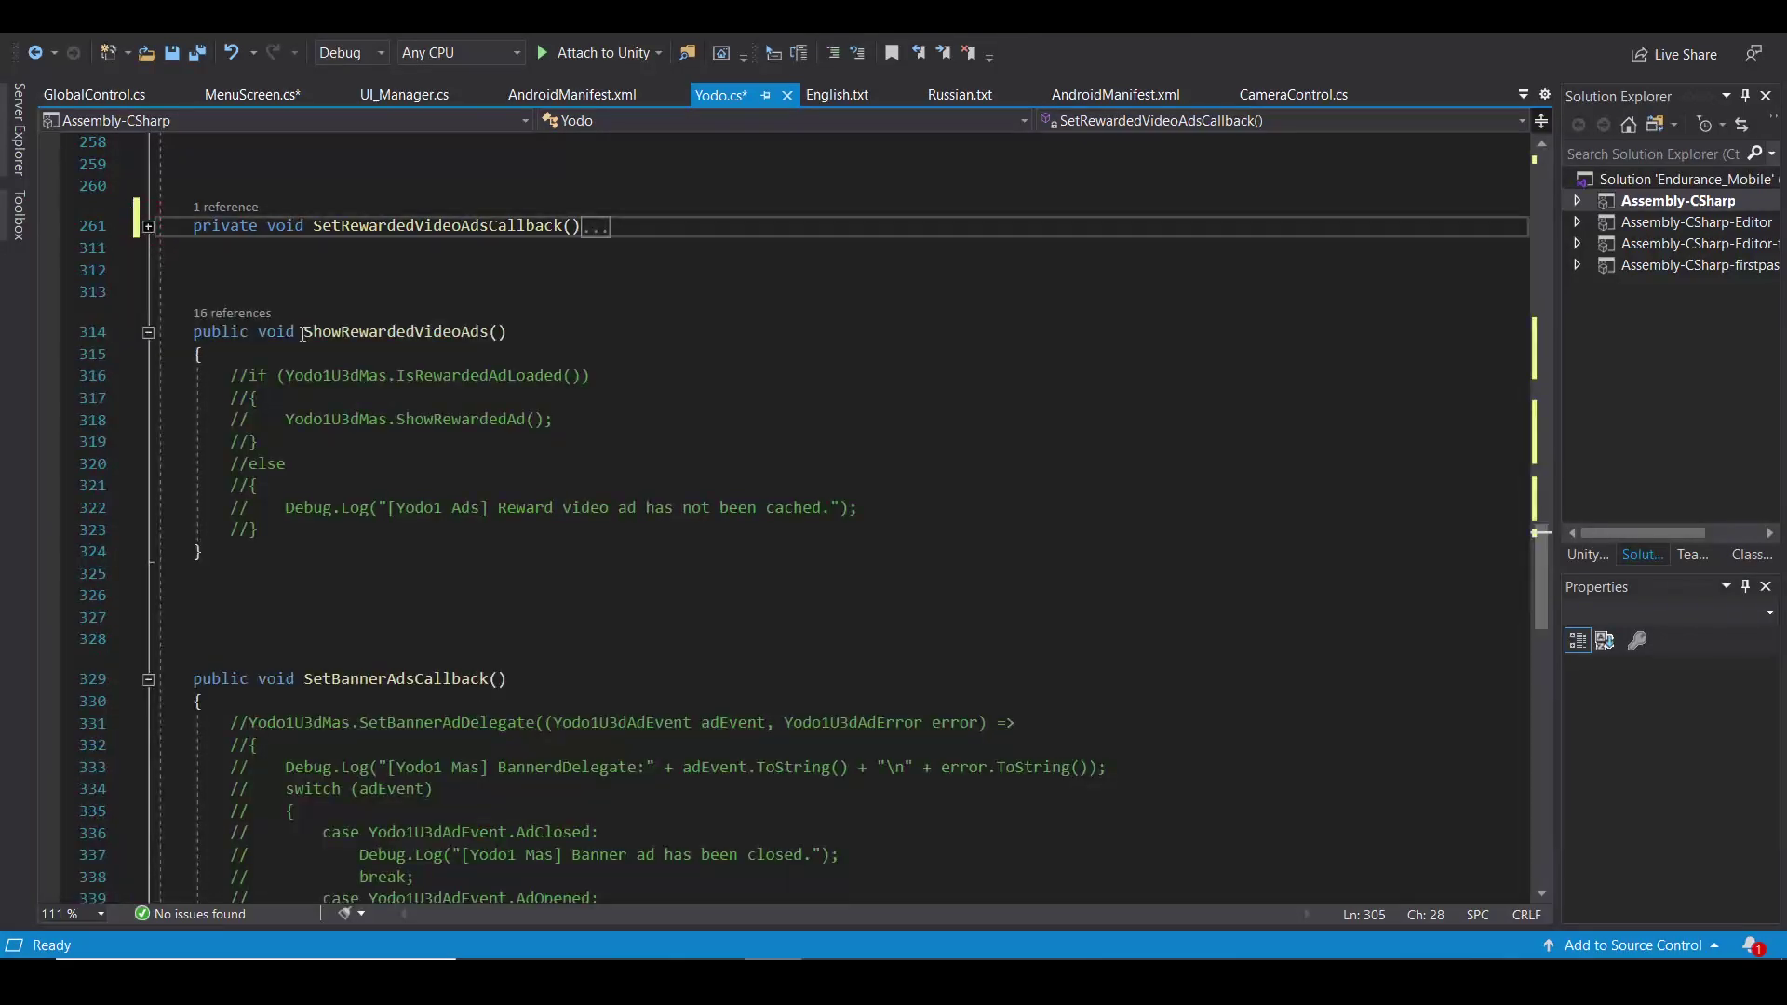
drag(259, 530, 213, 378)
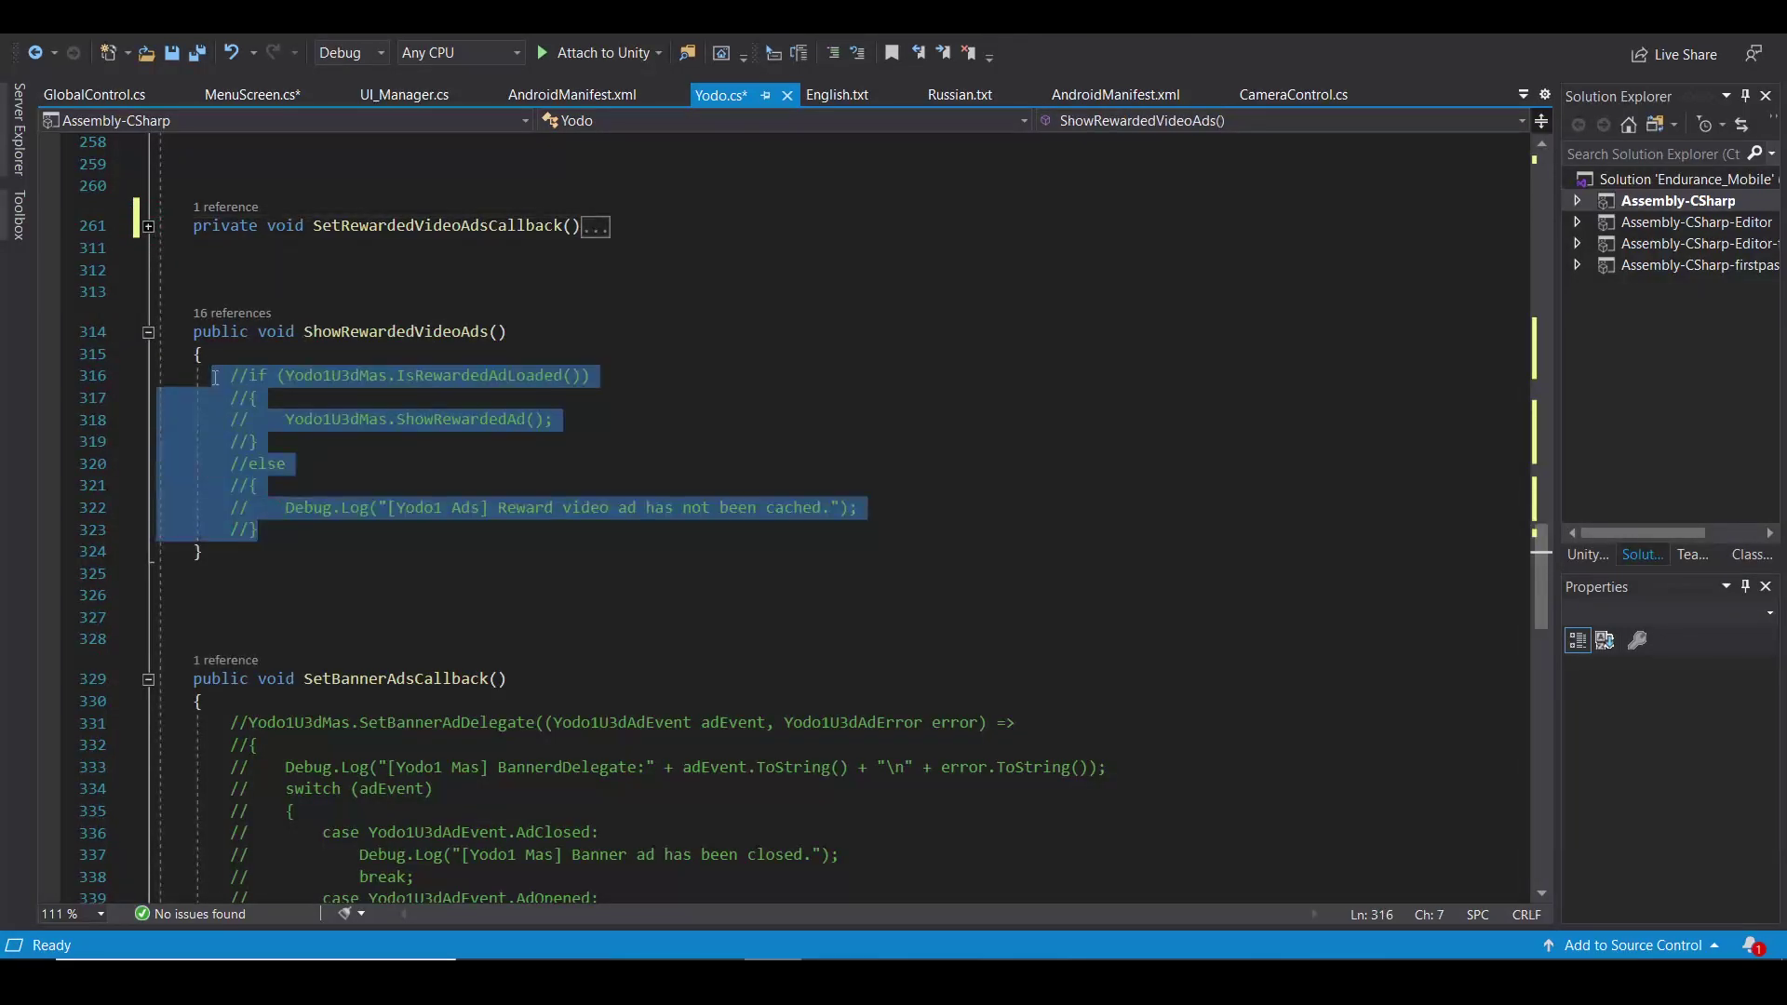
key(ctrl+k)
key(ctrl+u)
click(491, 283)
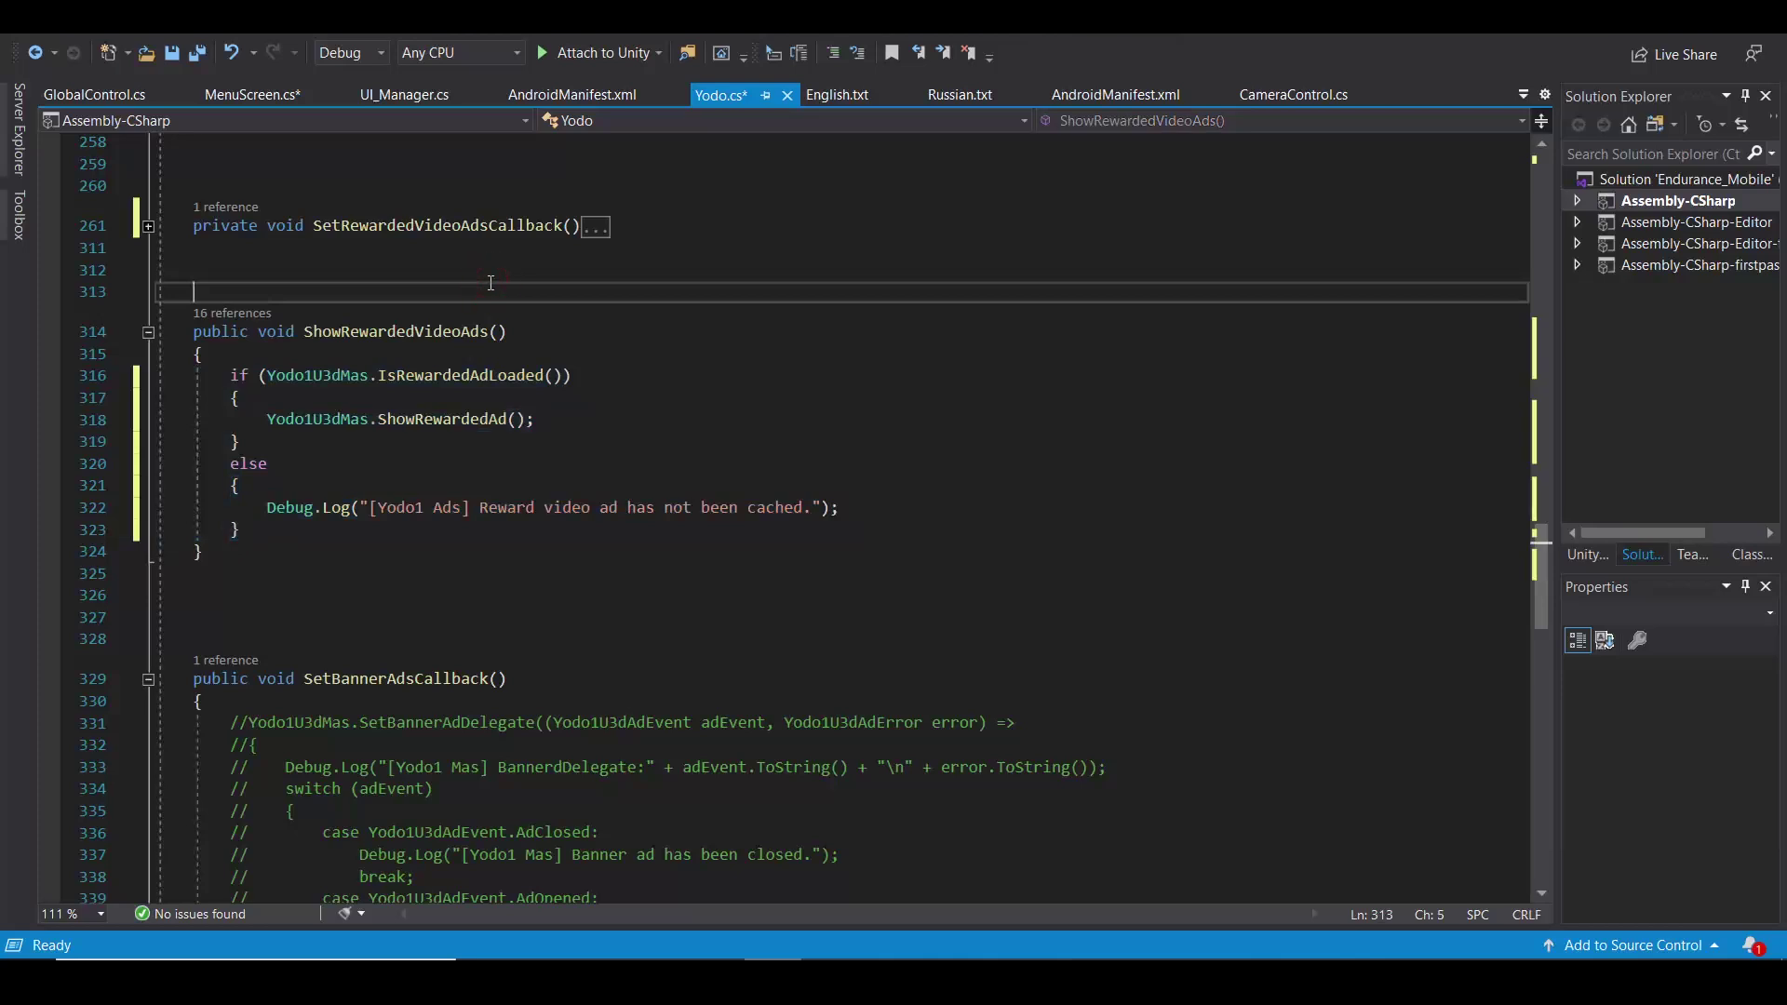
double_click(457, 333)
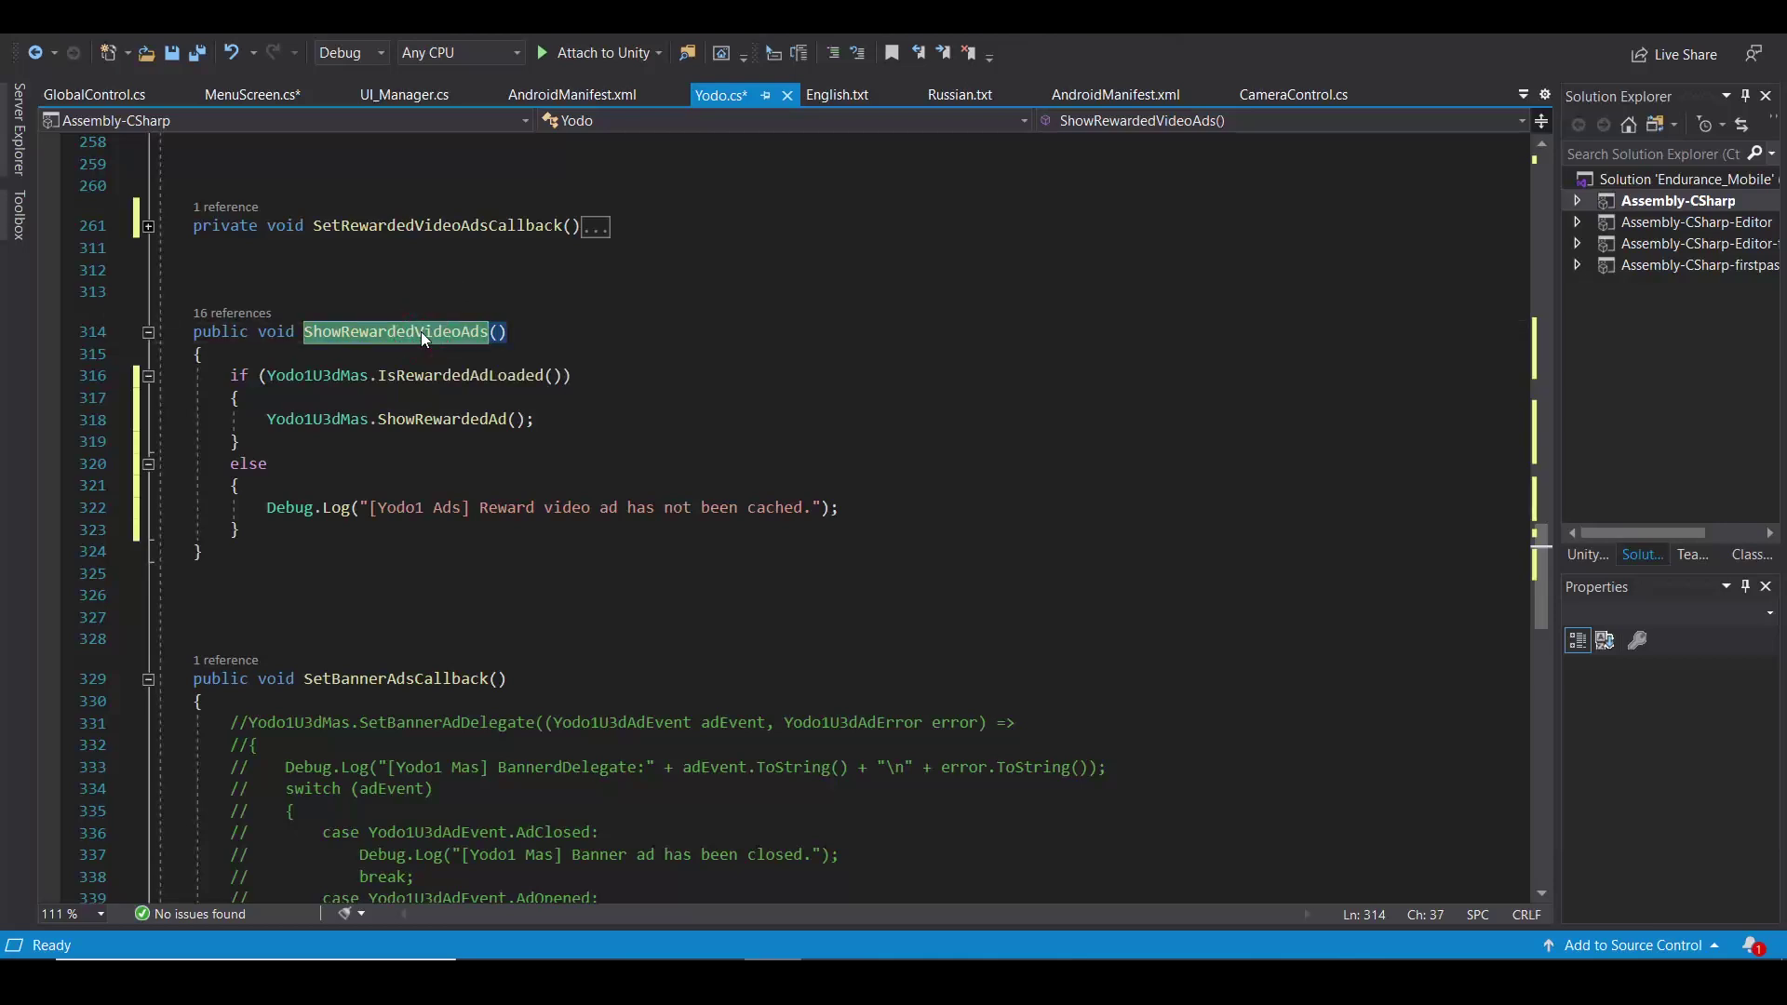
scroll(514, 346, up, 1)
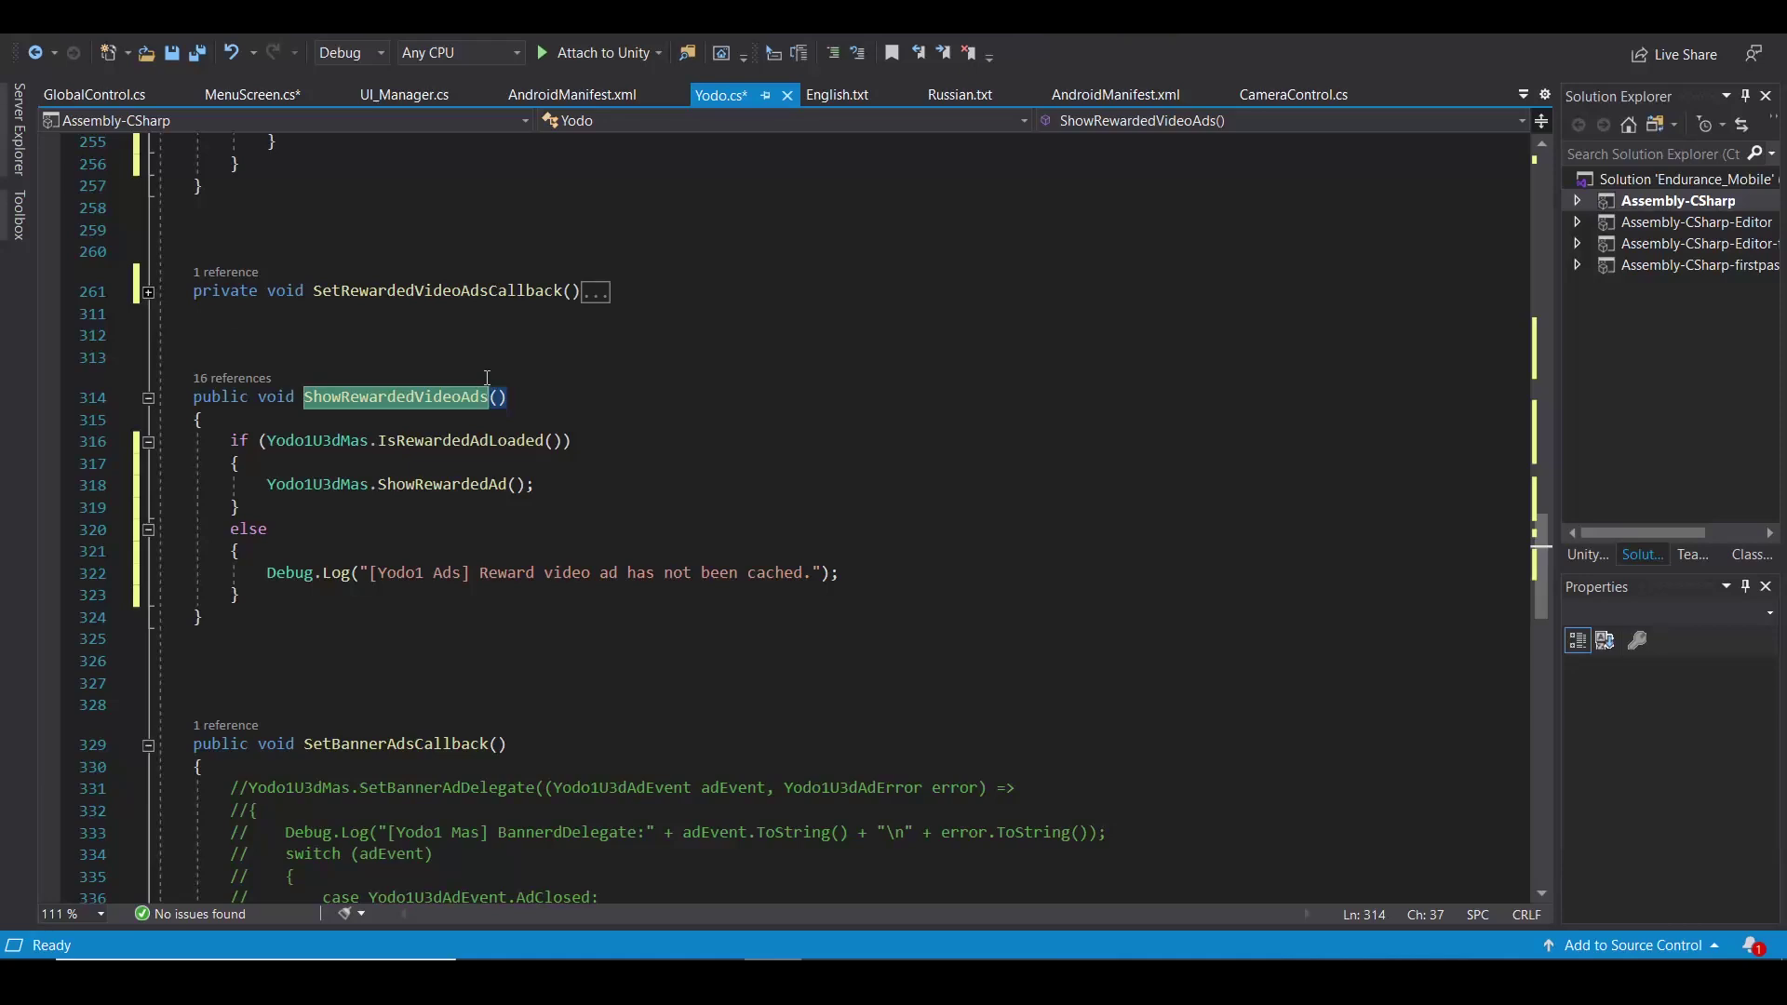
scroll(262, 508, down, 5)
Uncomment banner lines 331–346, fold SetBannerAdsCallback, and confirm Start() still calls it.
drag(232, 458, 354, 791)
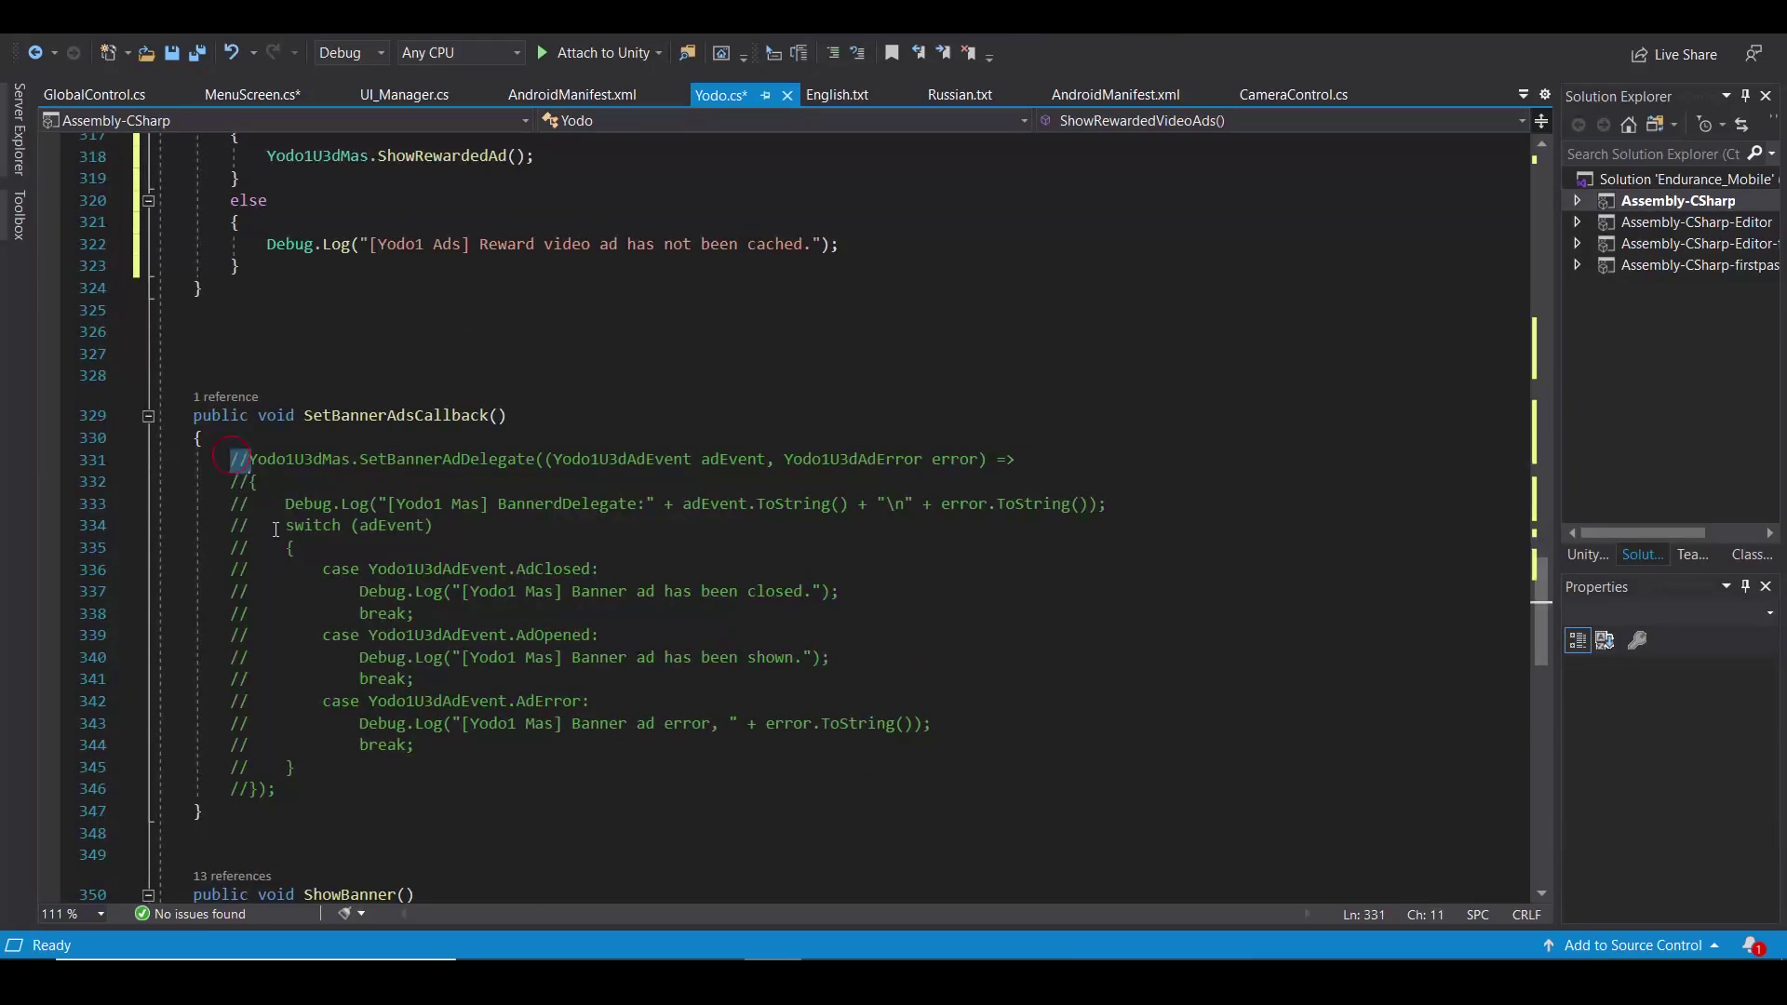
key(ctrl+k)
key(ctrl+u)
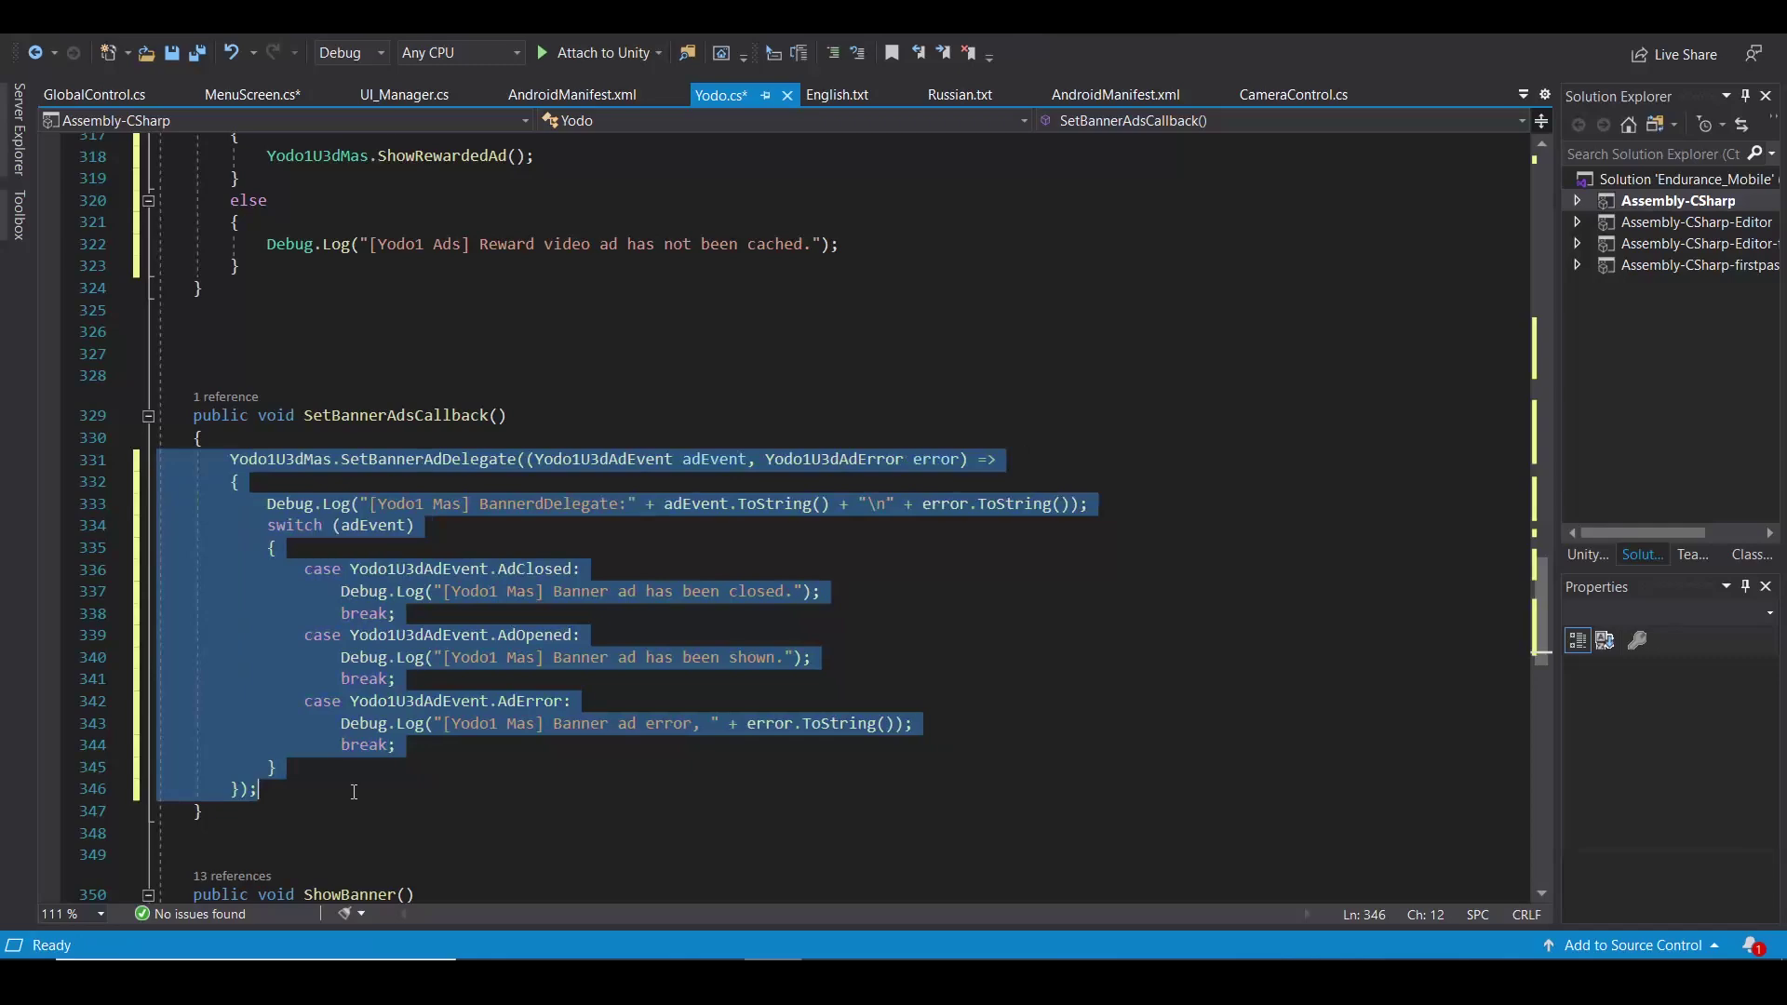
click(489, 352)
click(461, 415)
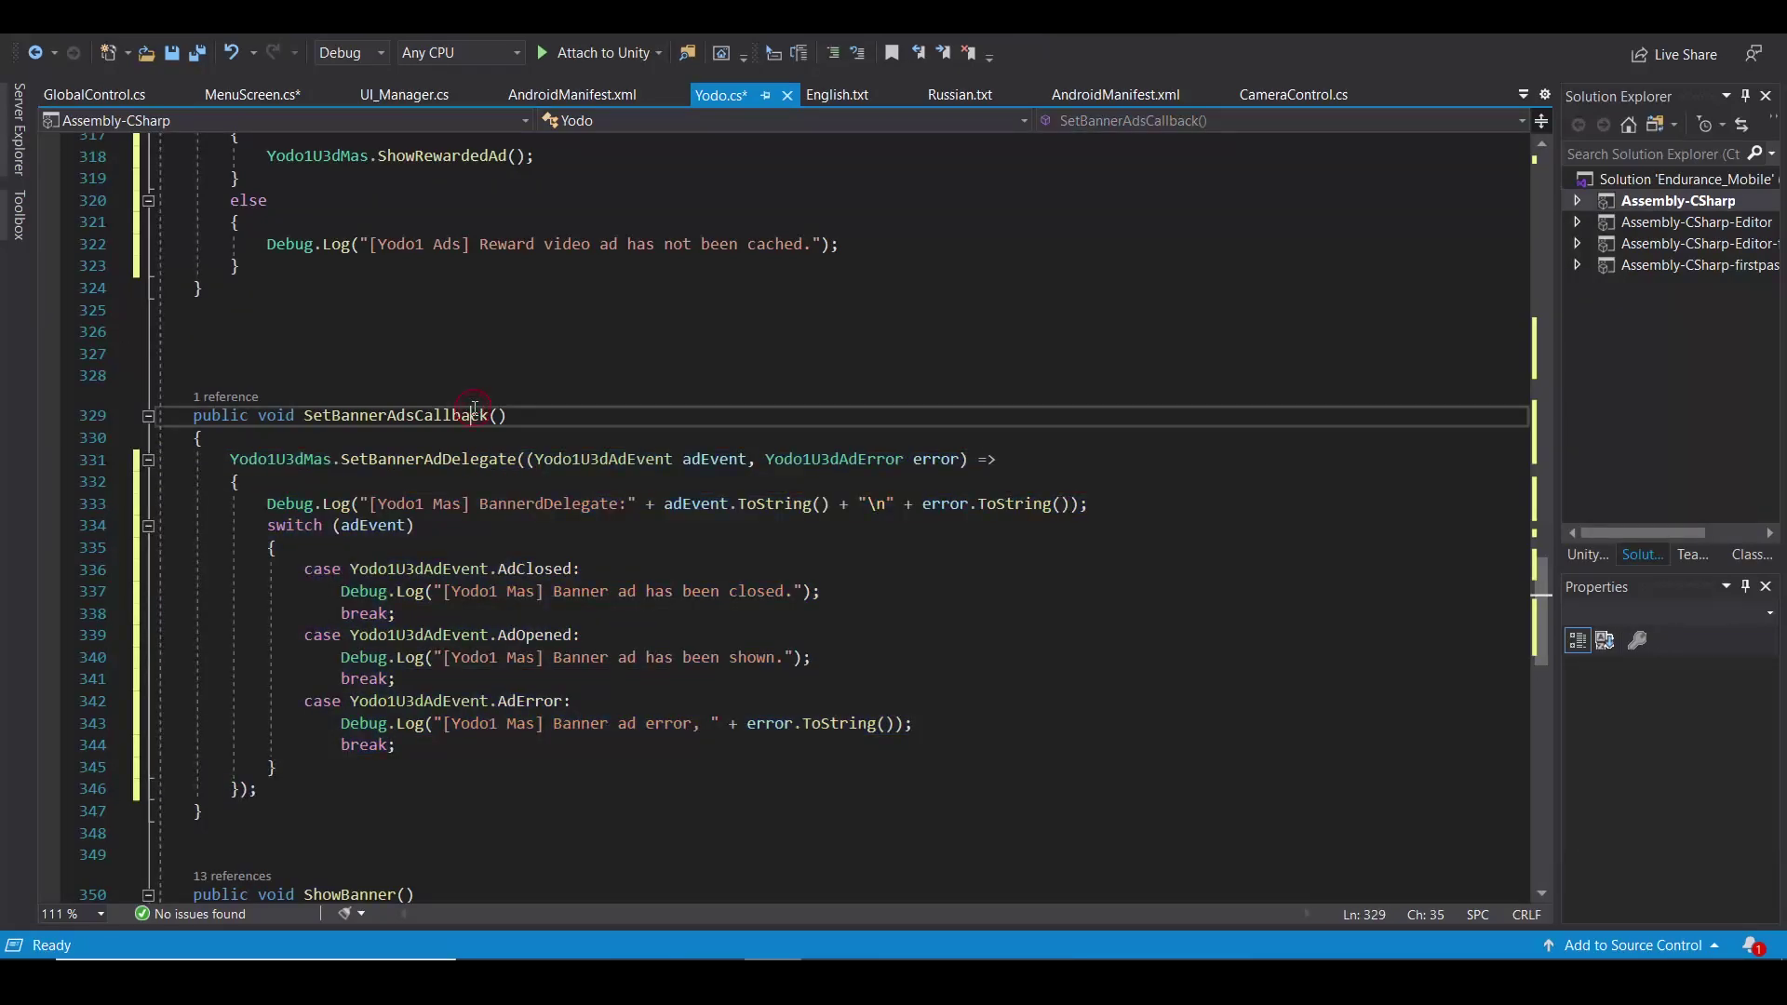
key(ctrl+m)
key(ctrl+m)
scroll(388, 422, up, 5)
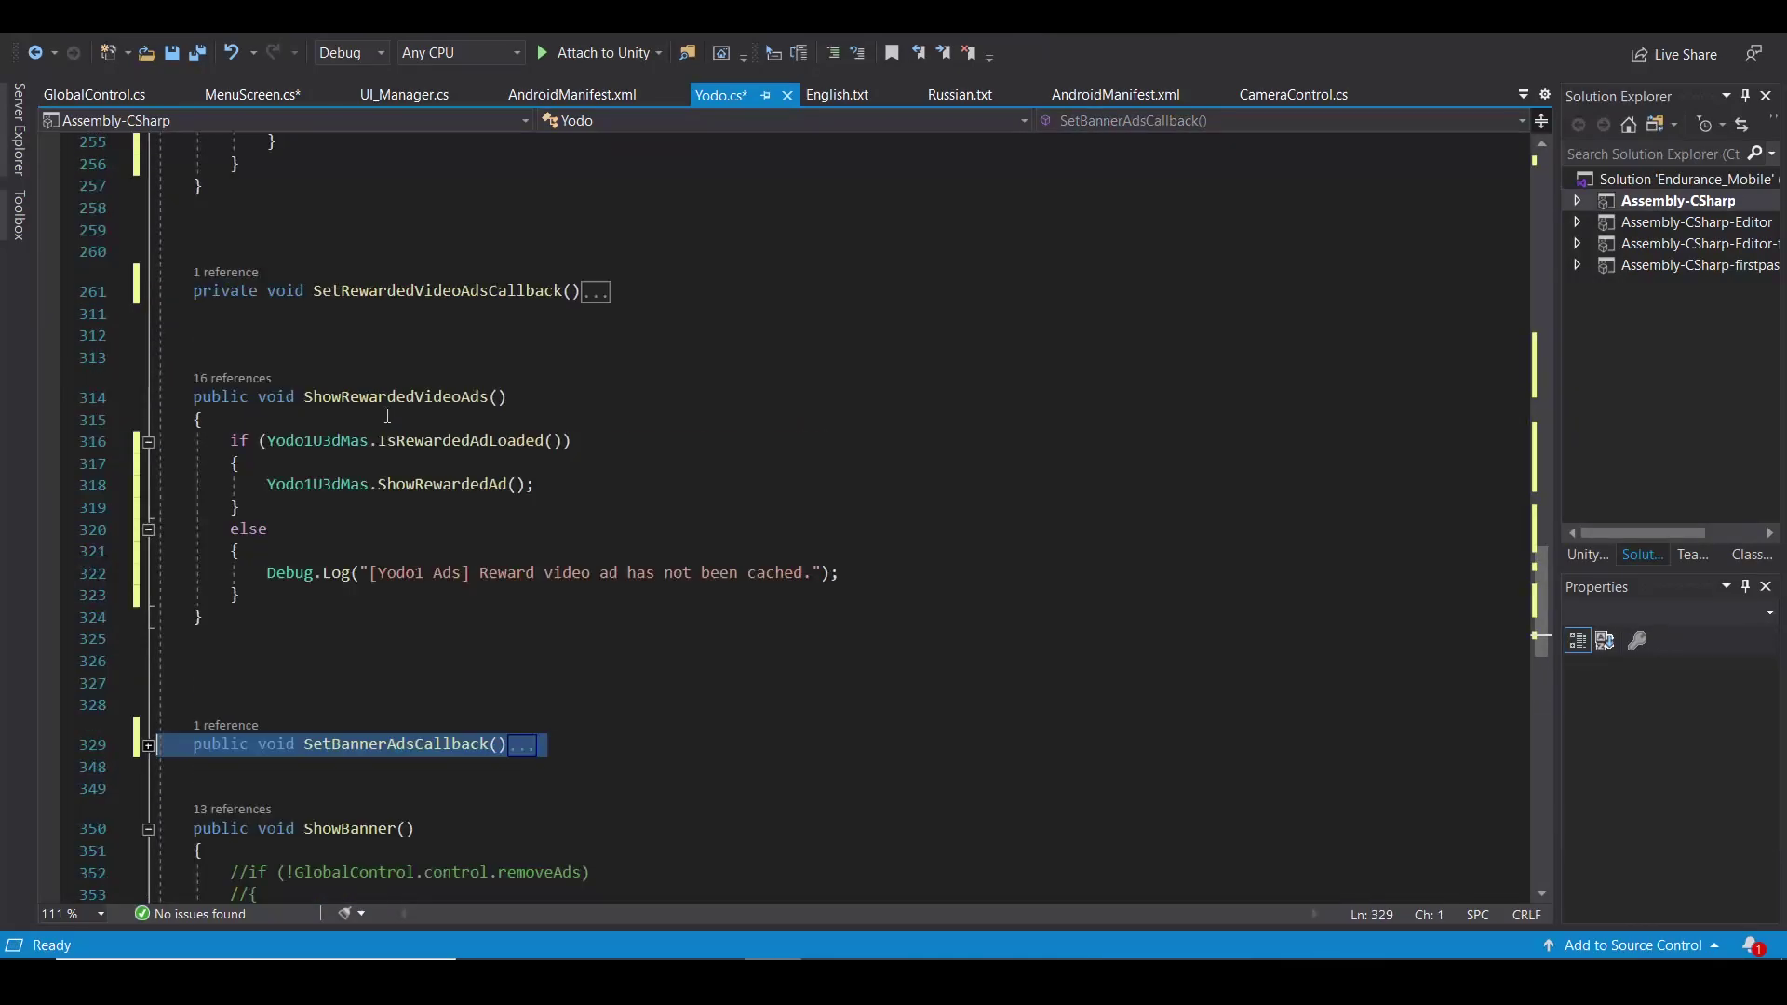
scroll(388, 422, up, 4)
scroll(391, 423, up, 5)
scroll(395, 420, up, 6)
scroll(395, 420, down, 5)
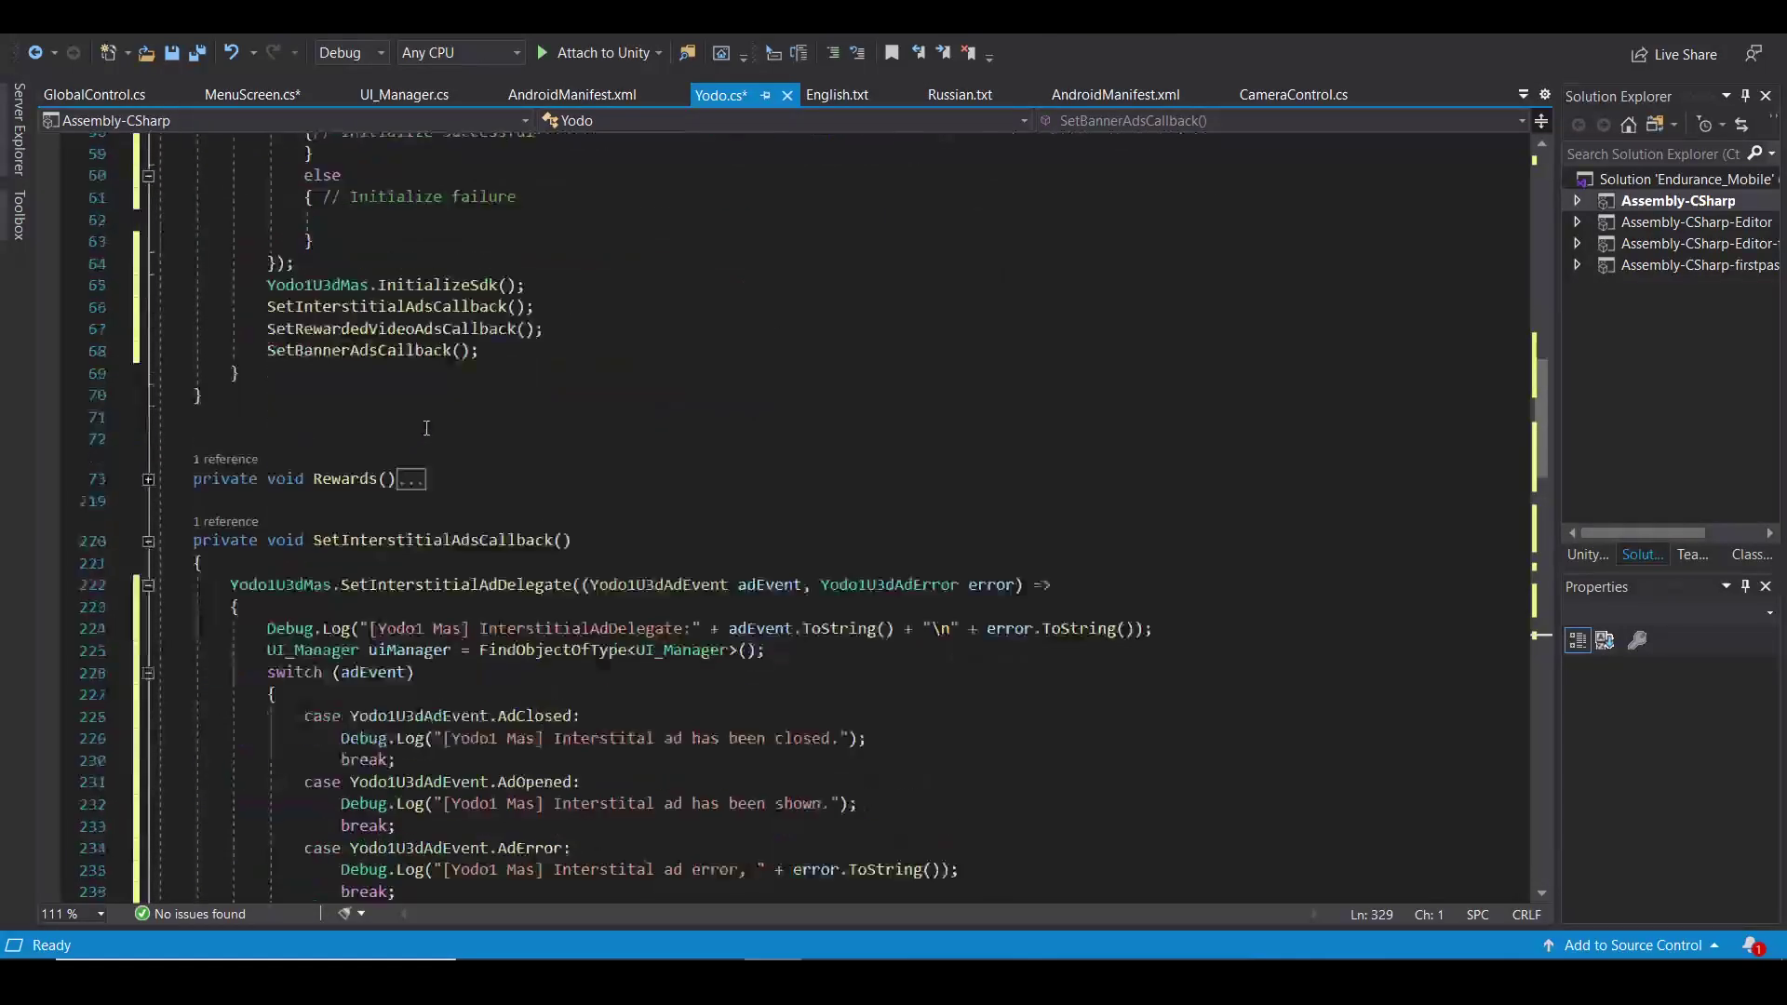
double_click(447, 351)
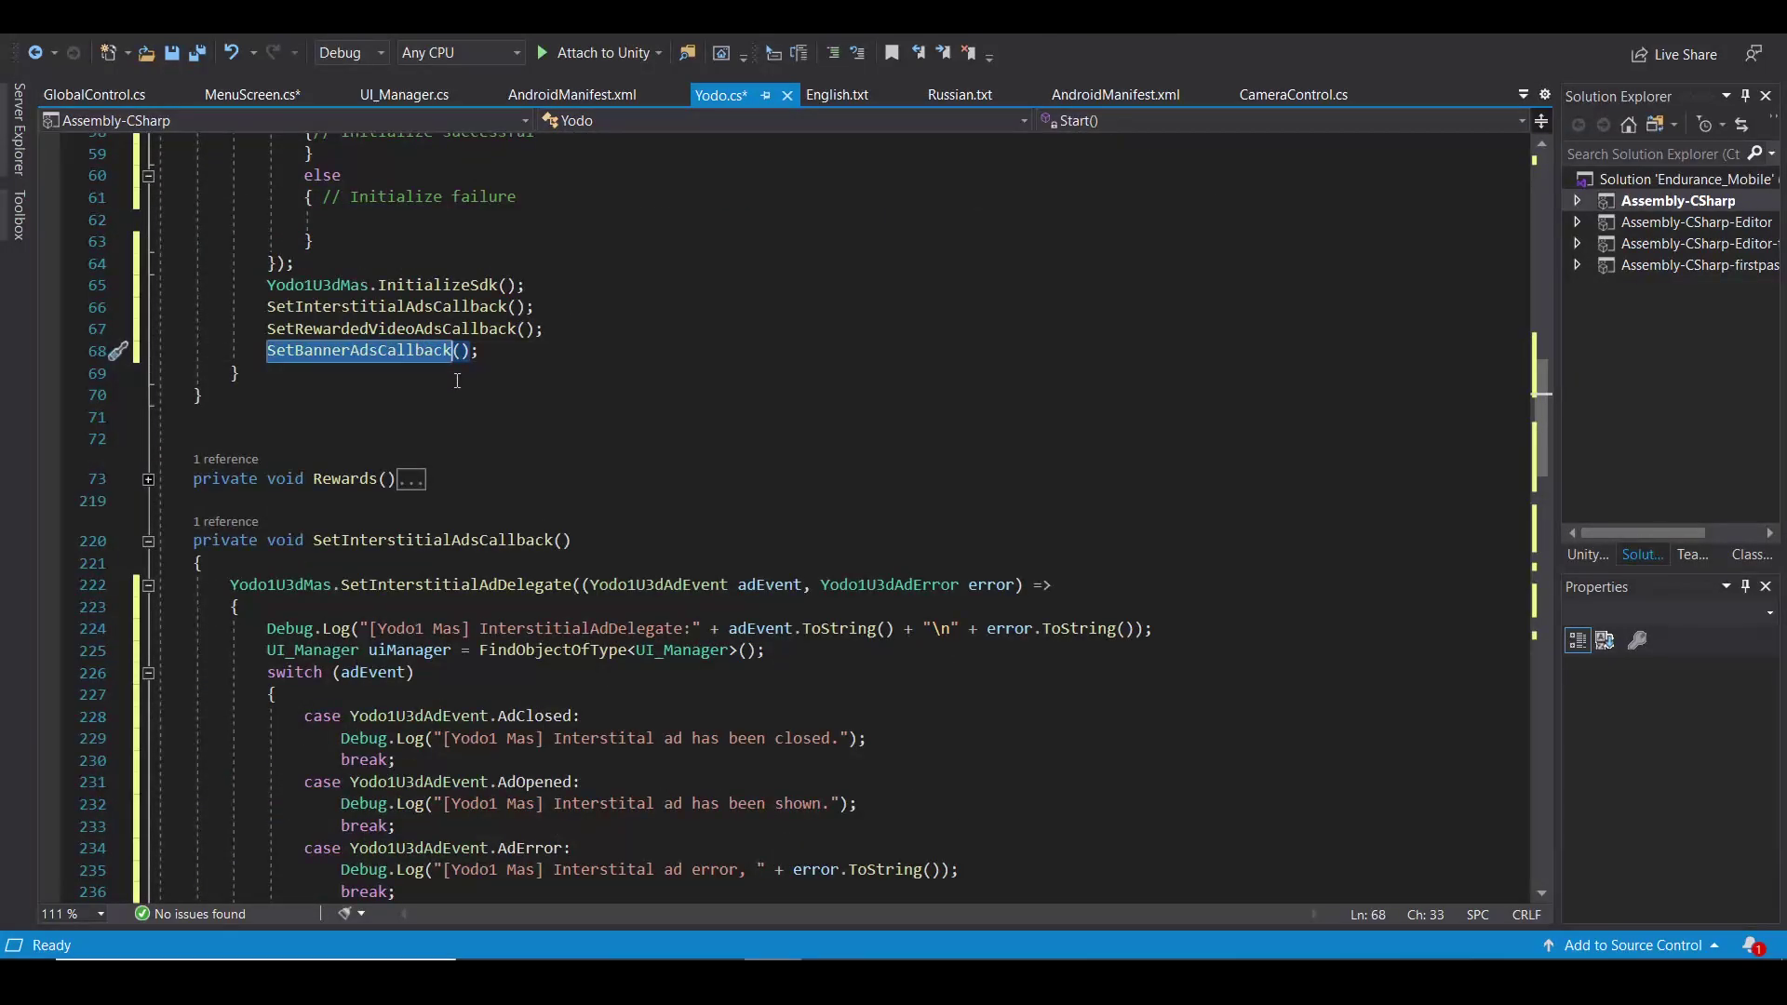
scroll(456, 380, down, 5)
scroll(455, 381, down, 6)
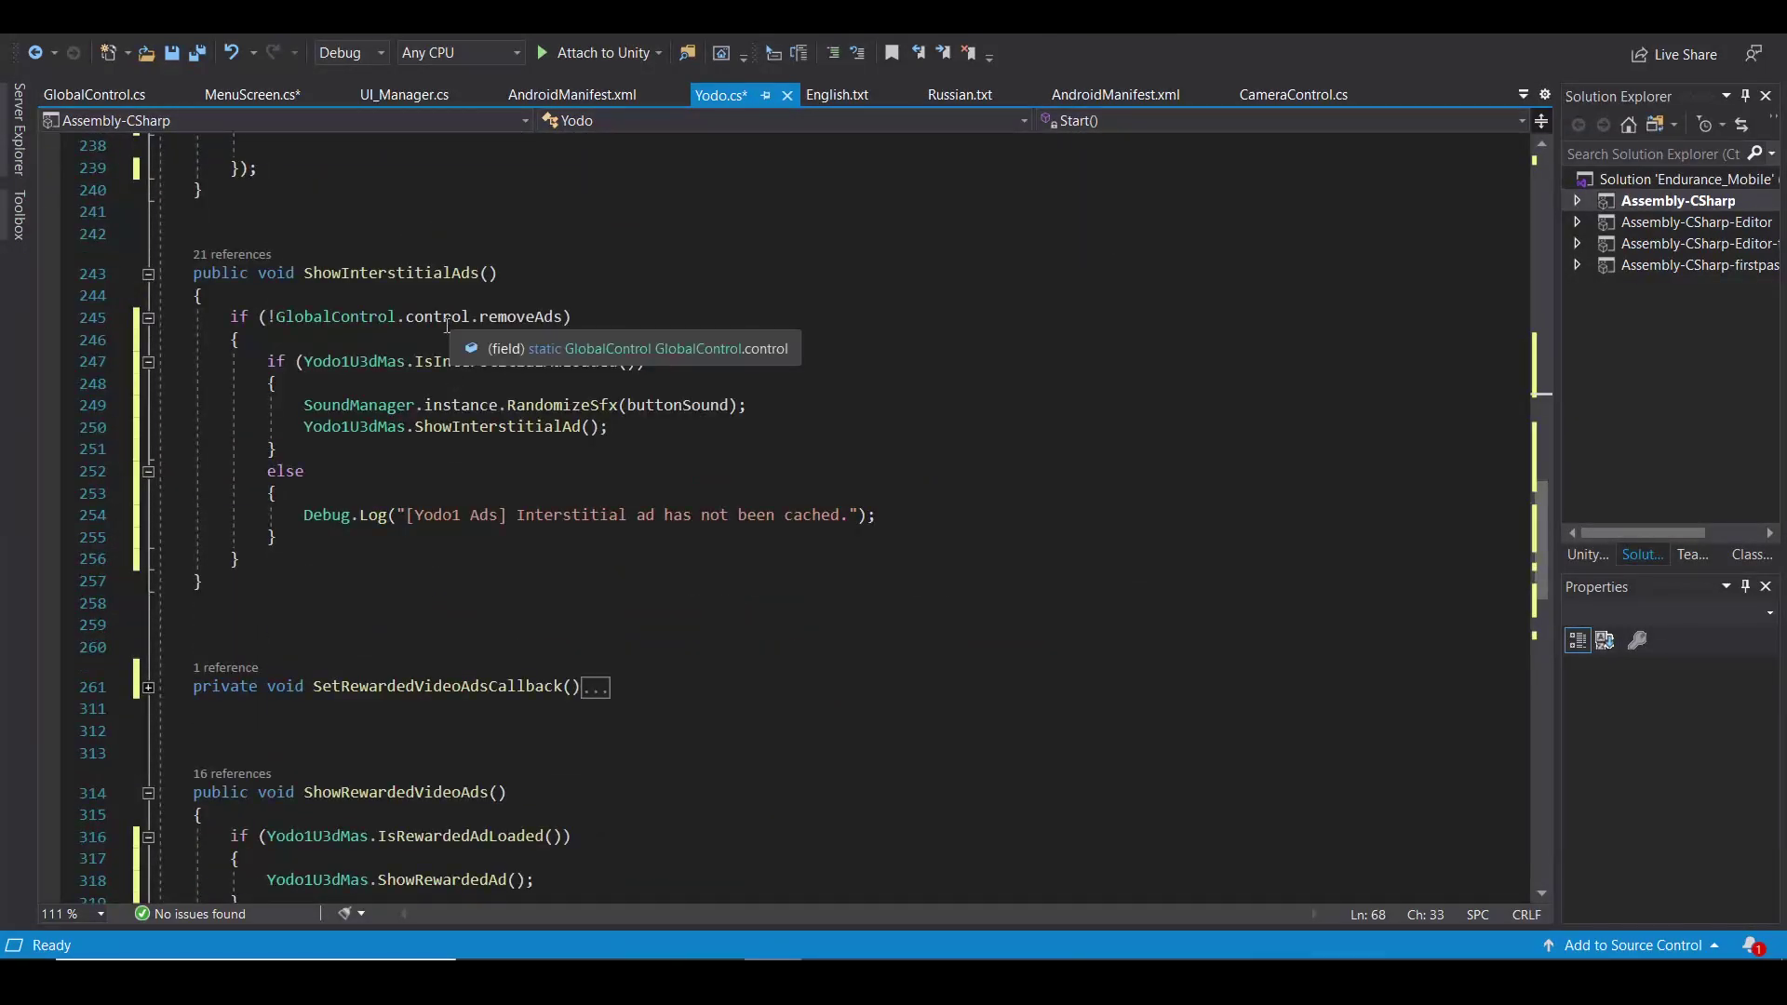
scroll(452, 320, down, 5)
scroll(568, 364, down, 1)
scroll(568, 364, down, 4)
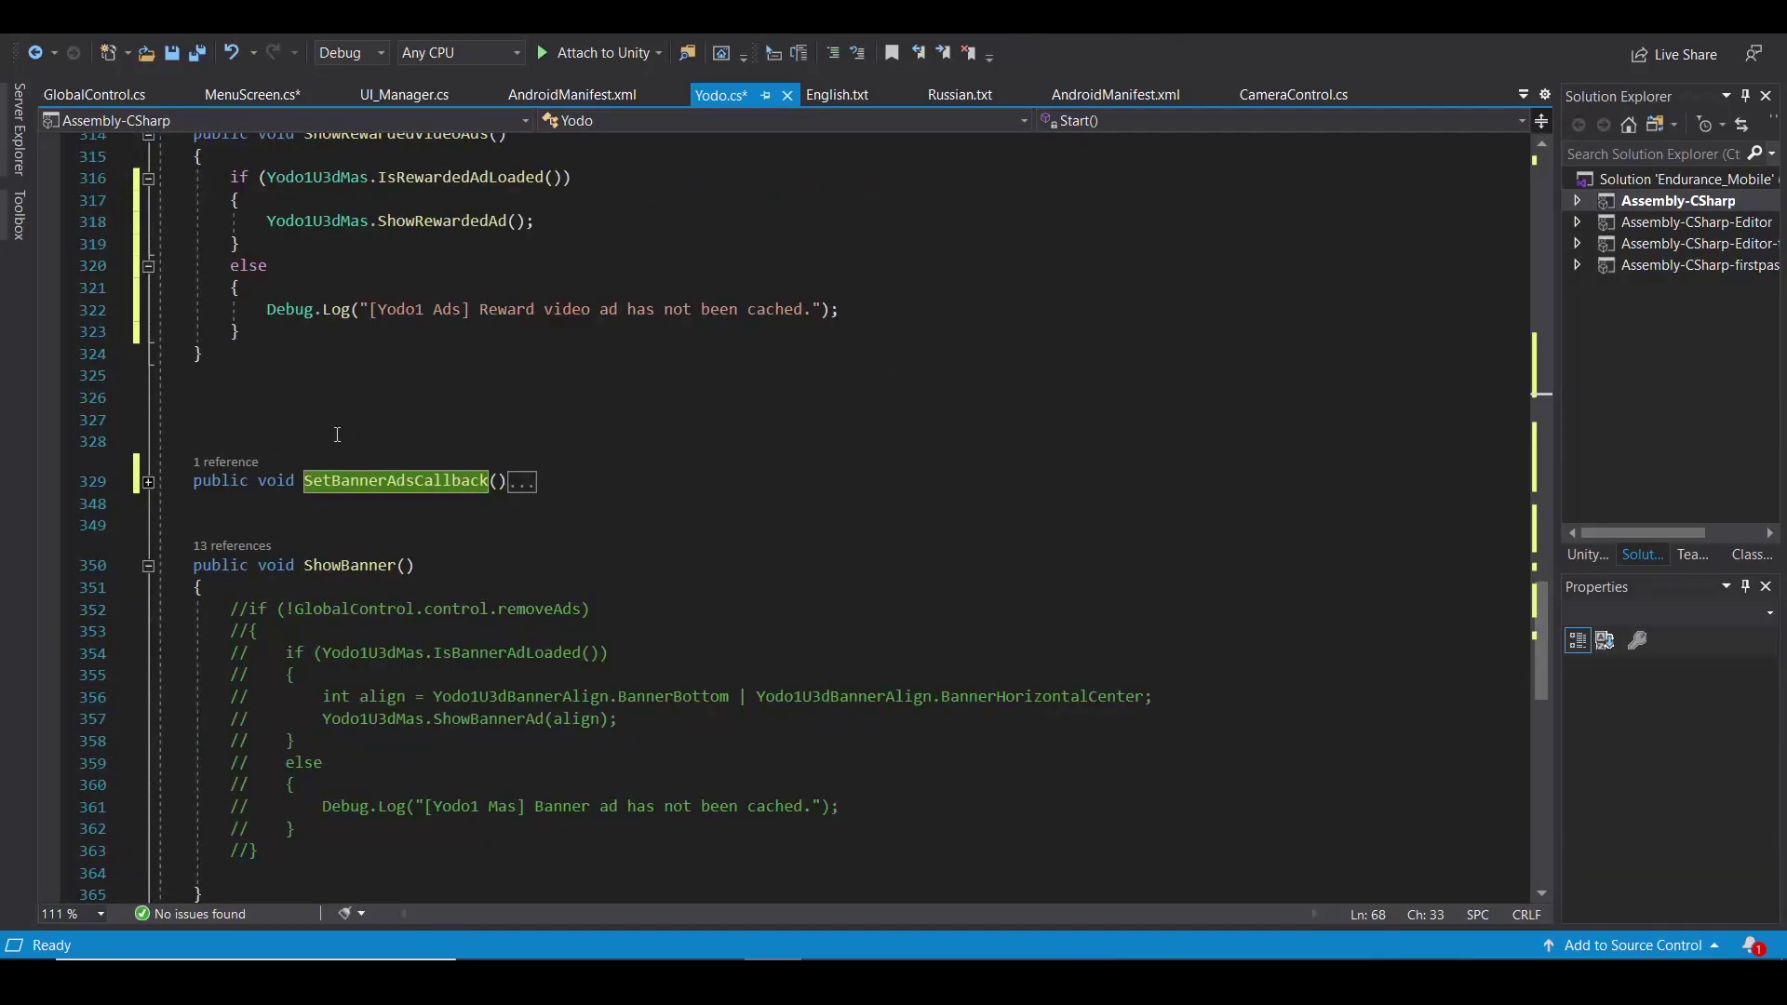
scroll(569, 364, down, 2)
drag(231, 477, 330, 716)
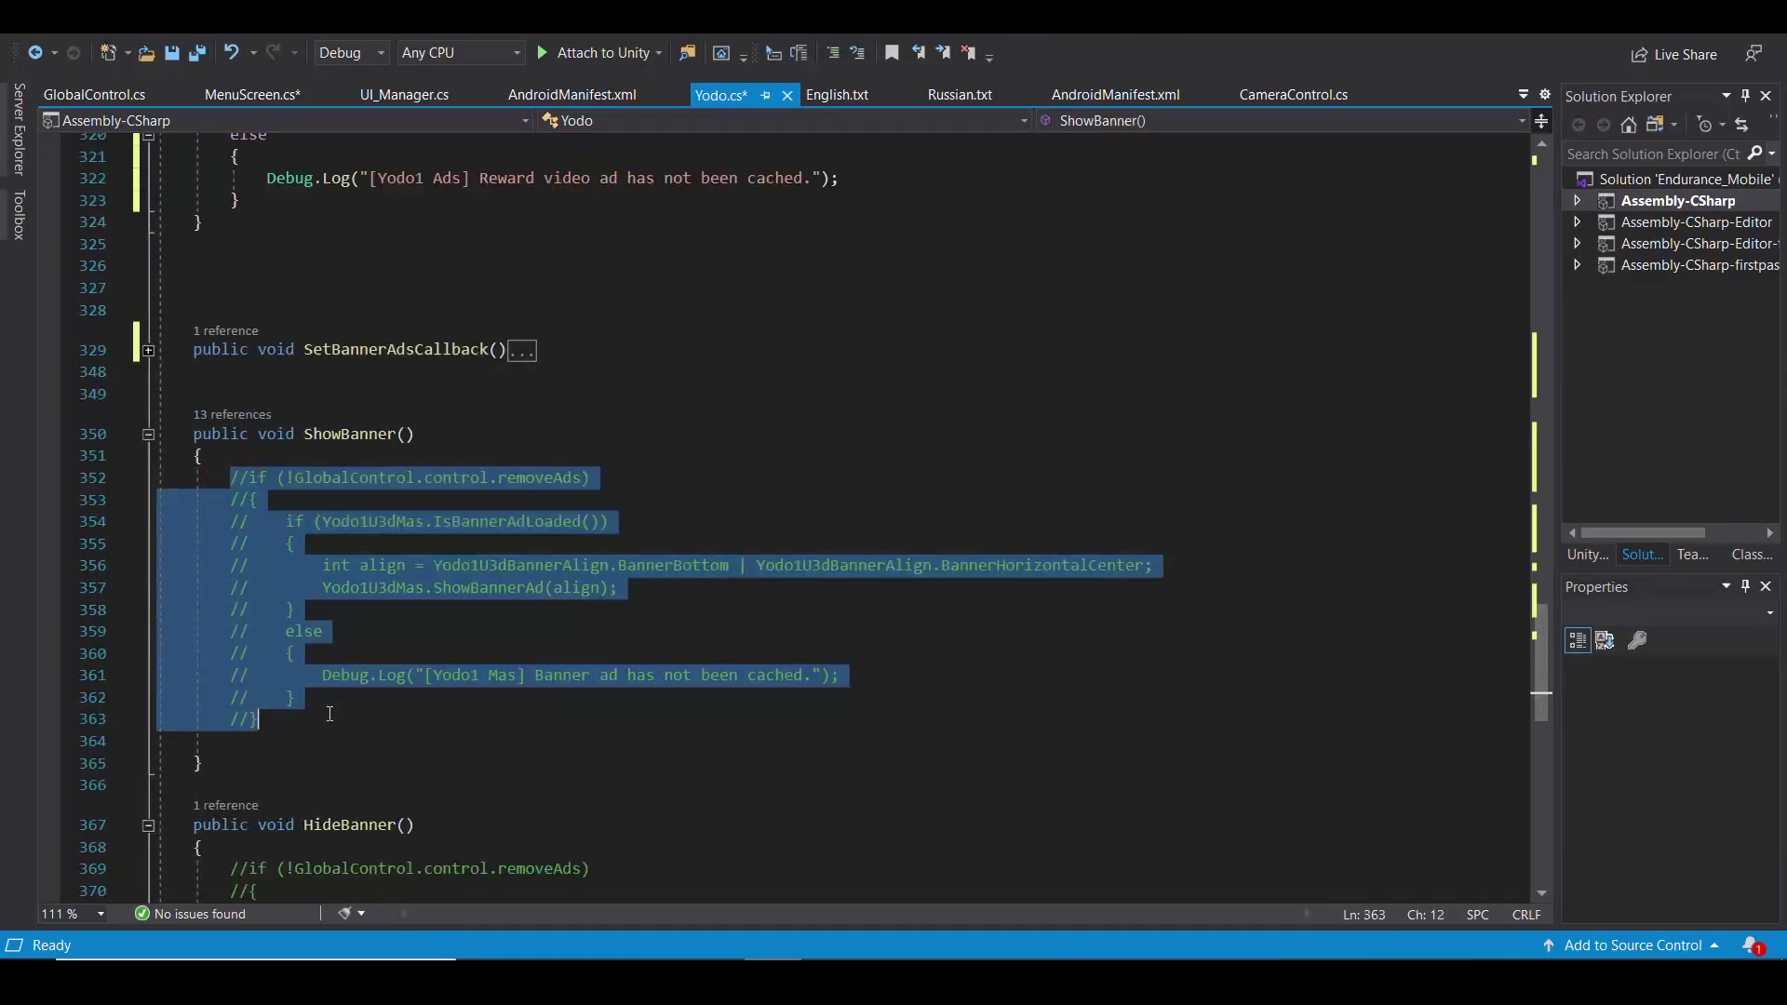
key(ctrl+k)
key(ctrl+u)
key(ctrl+s)
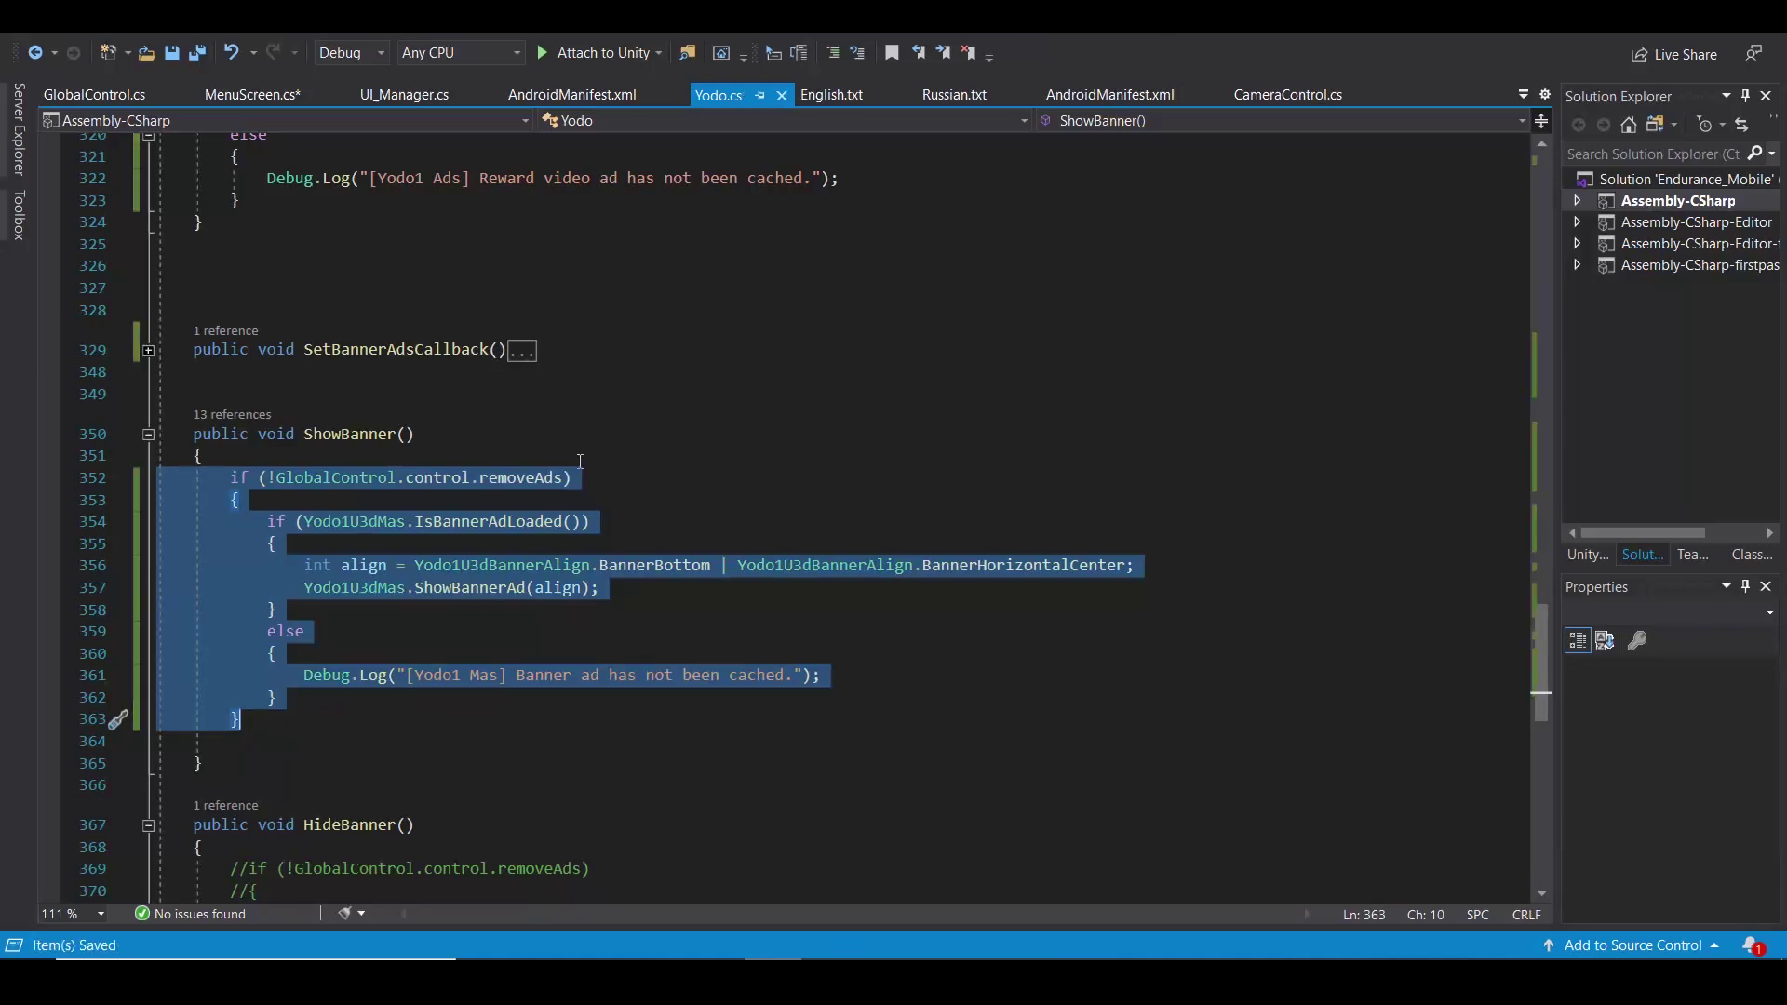
click(605, 403)
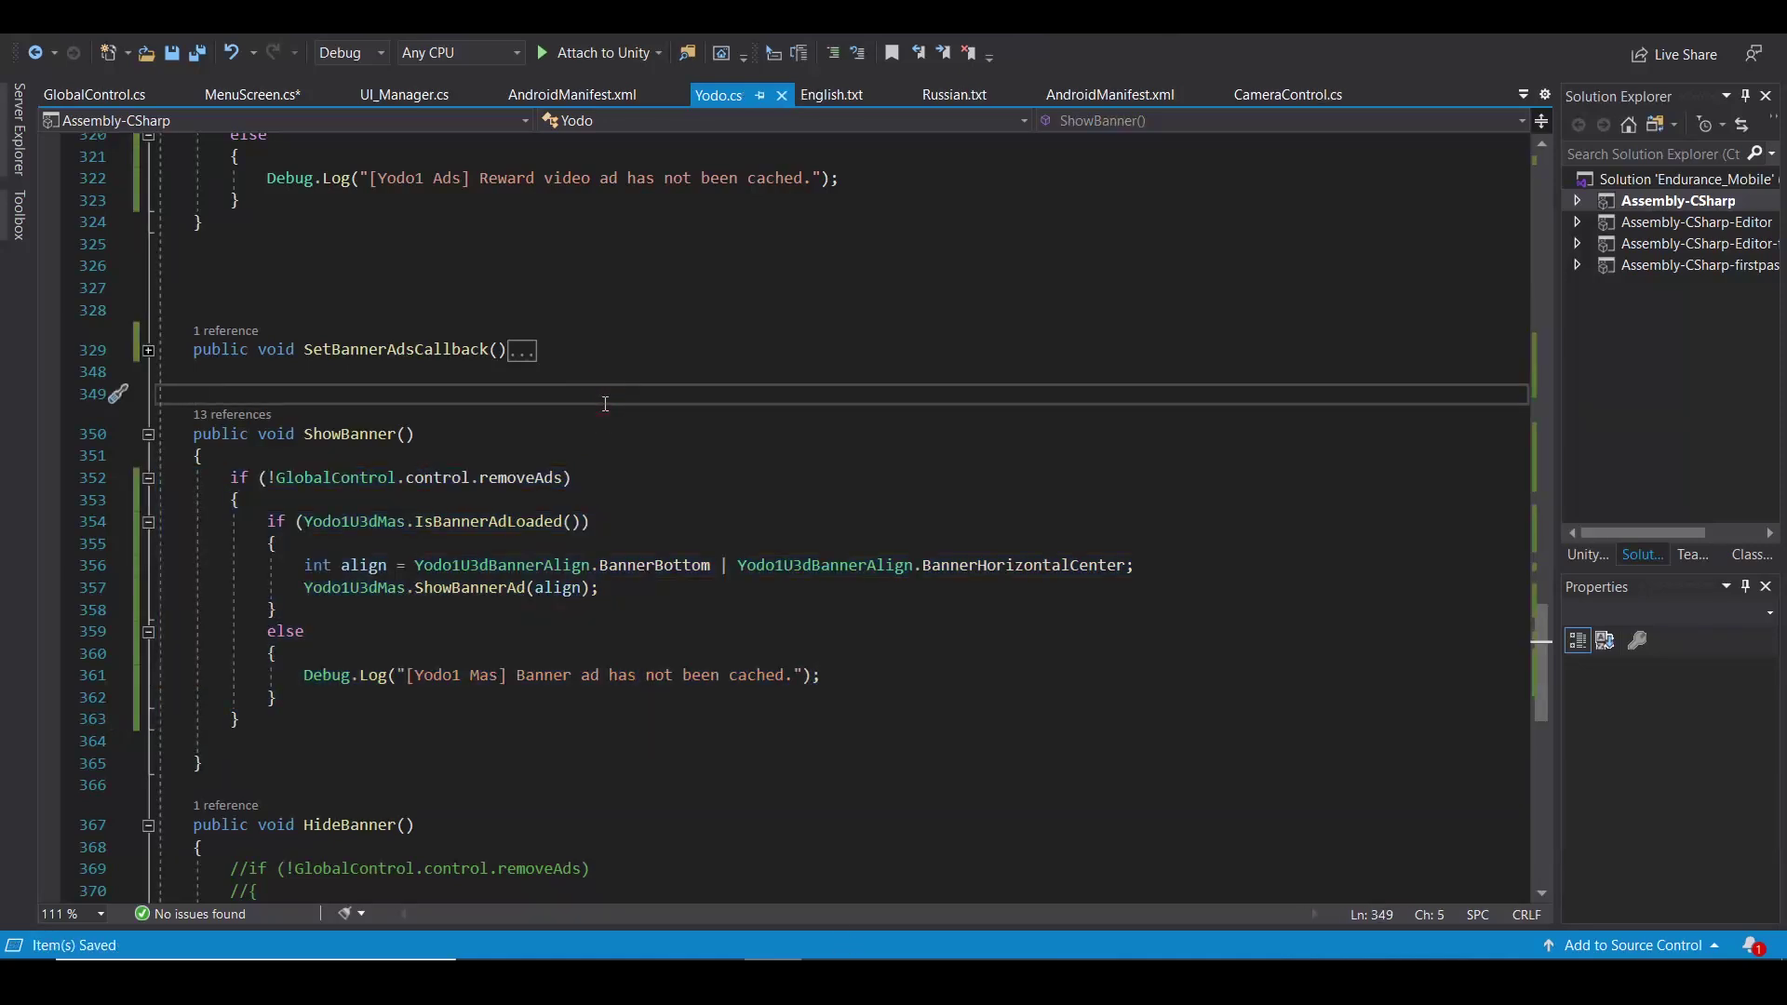
scroll(593, 382, down, 10)
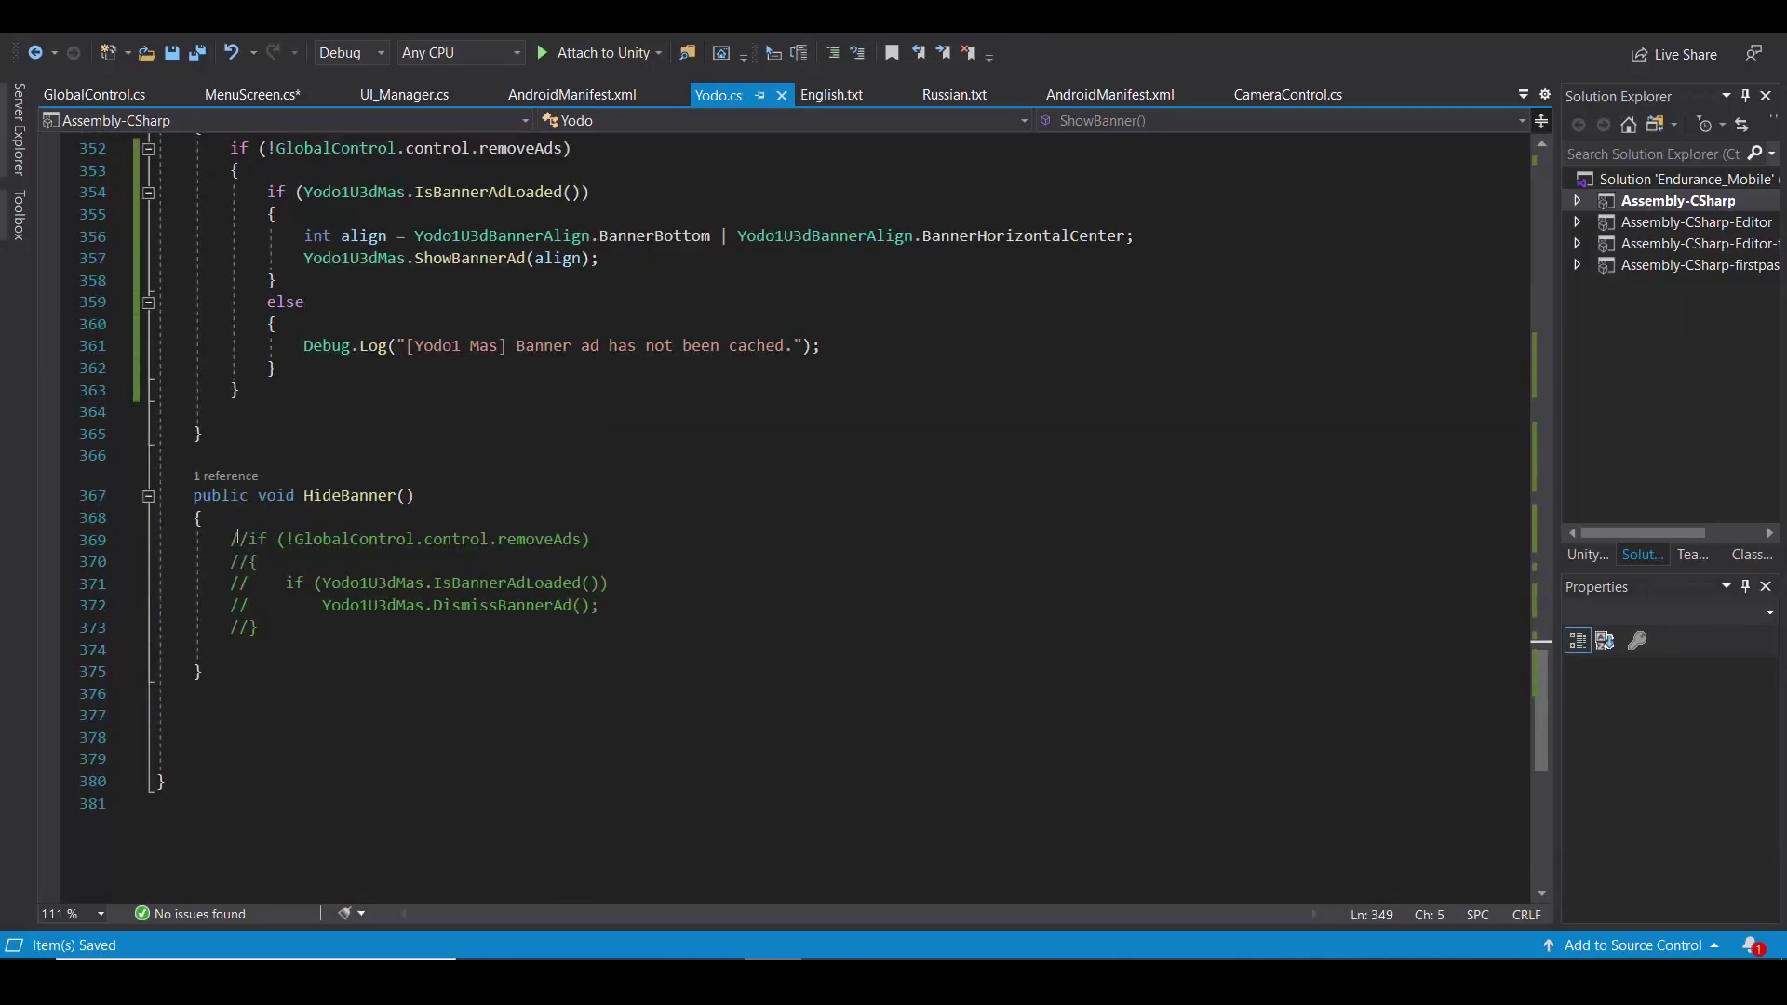
drag(230, 539, 161, 649)
click(231, 539)
drag(230, 540, 271, 627)
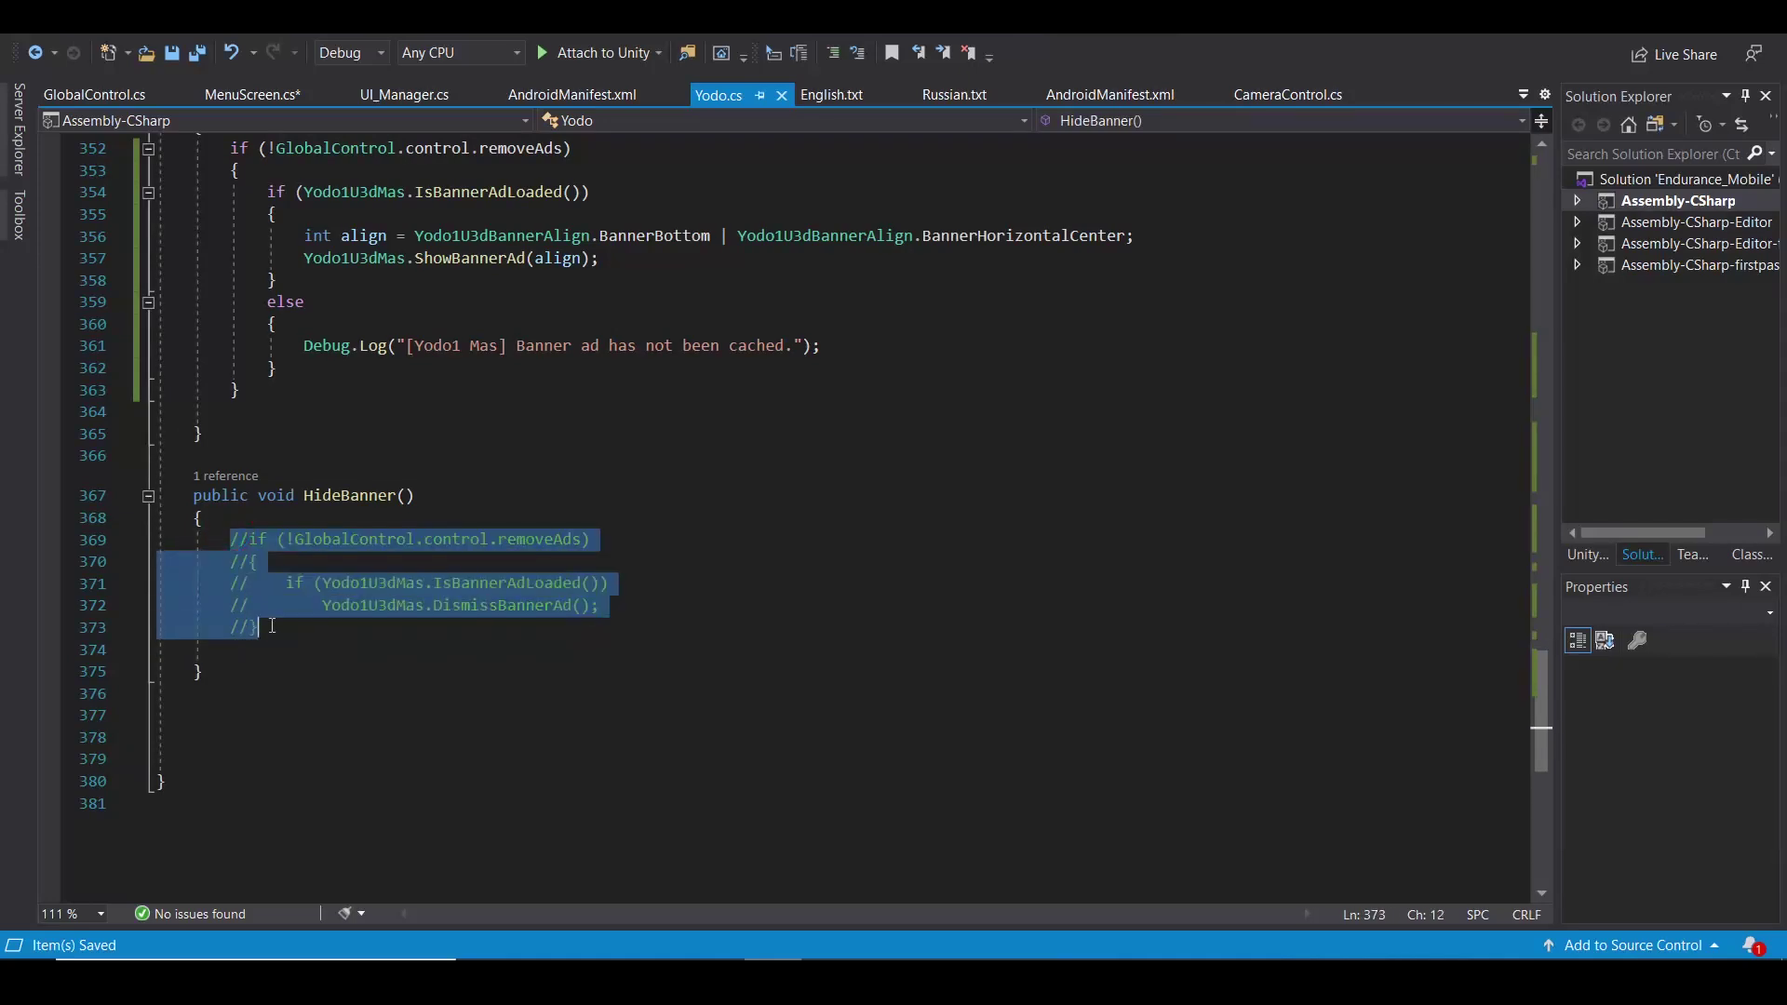
key(ctrl+k)
key(ctrl+u)
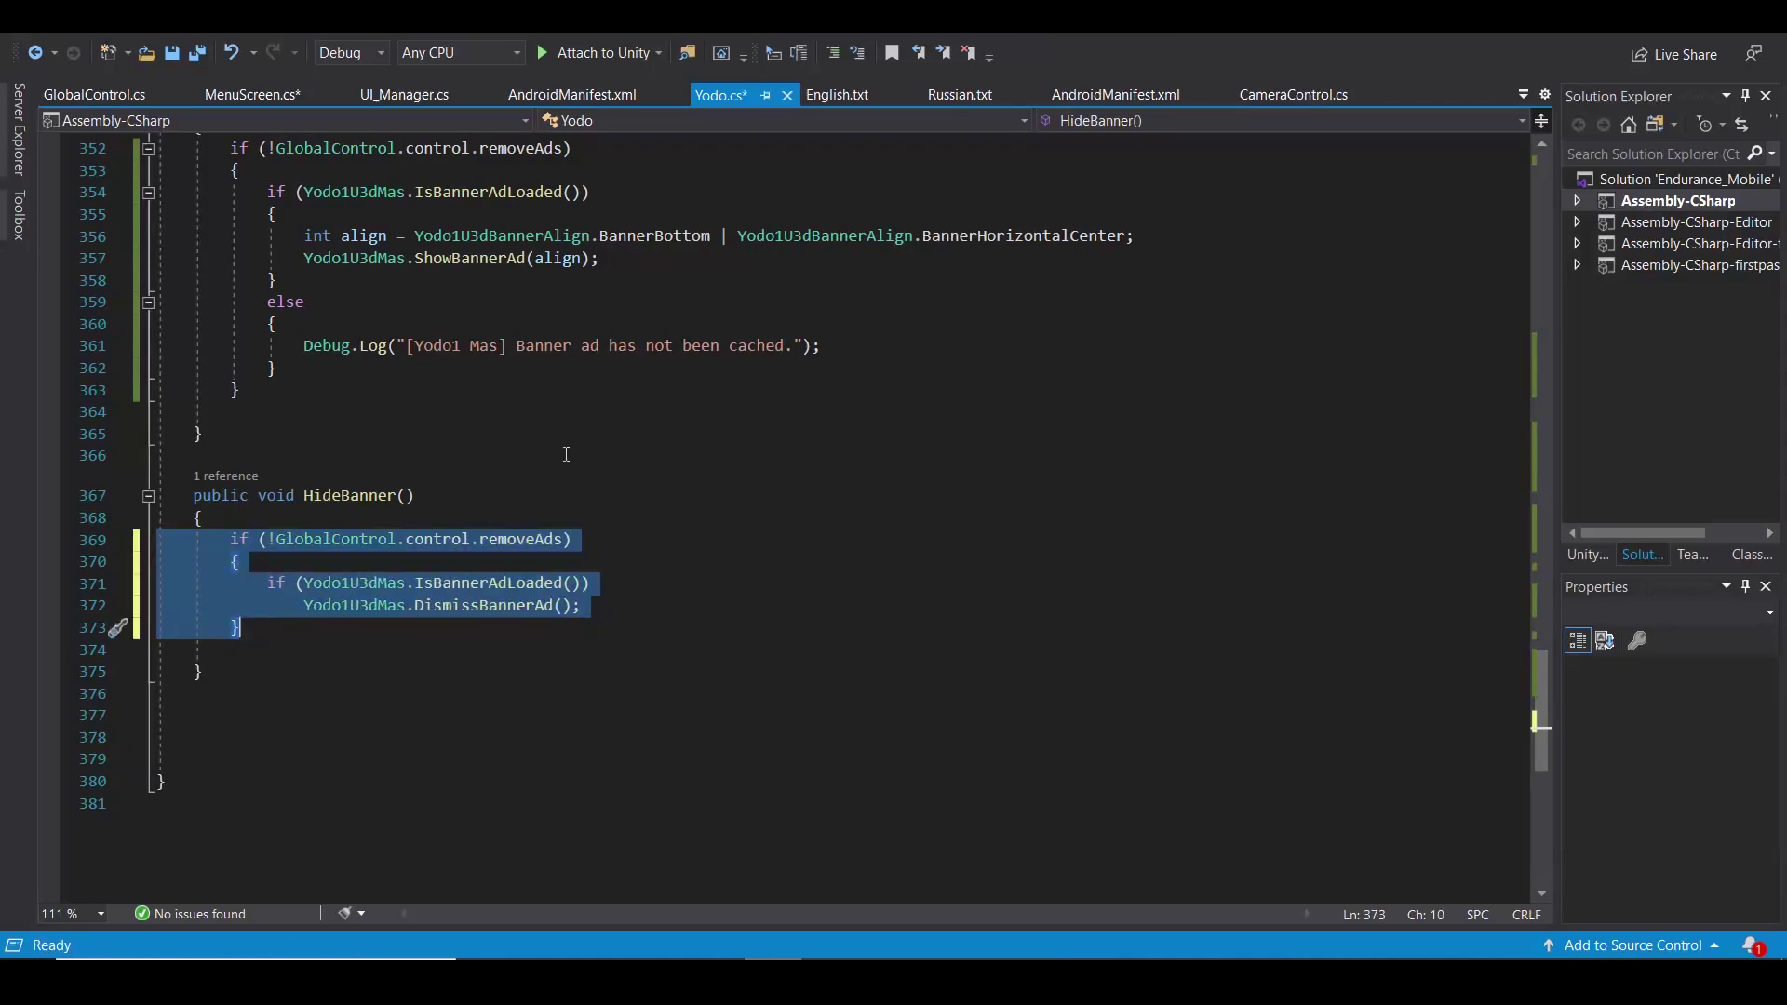
click(577, 445)
scroll(555, 546, up, 1)
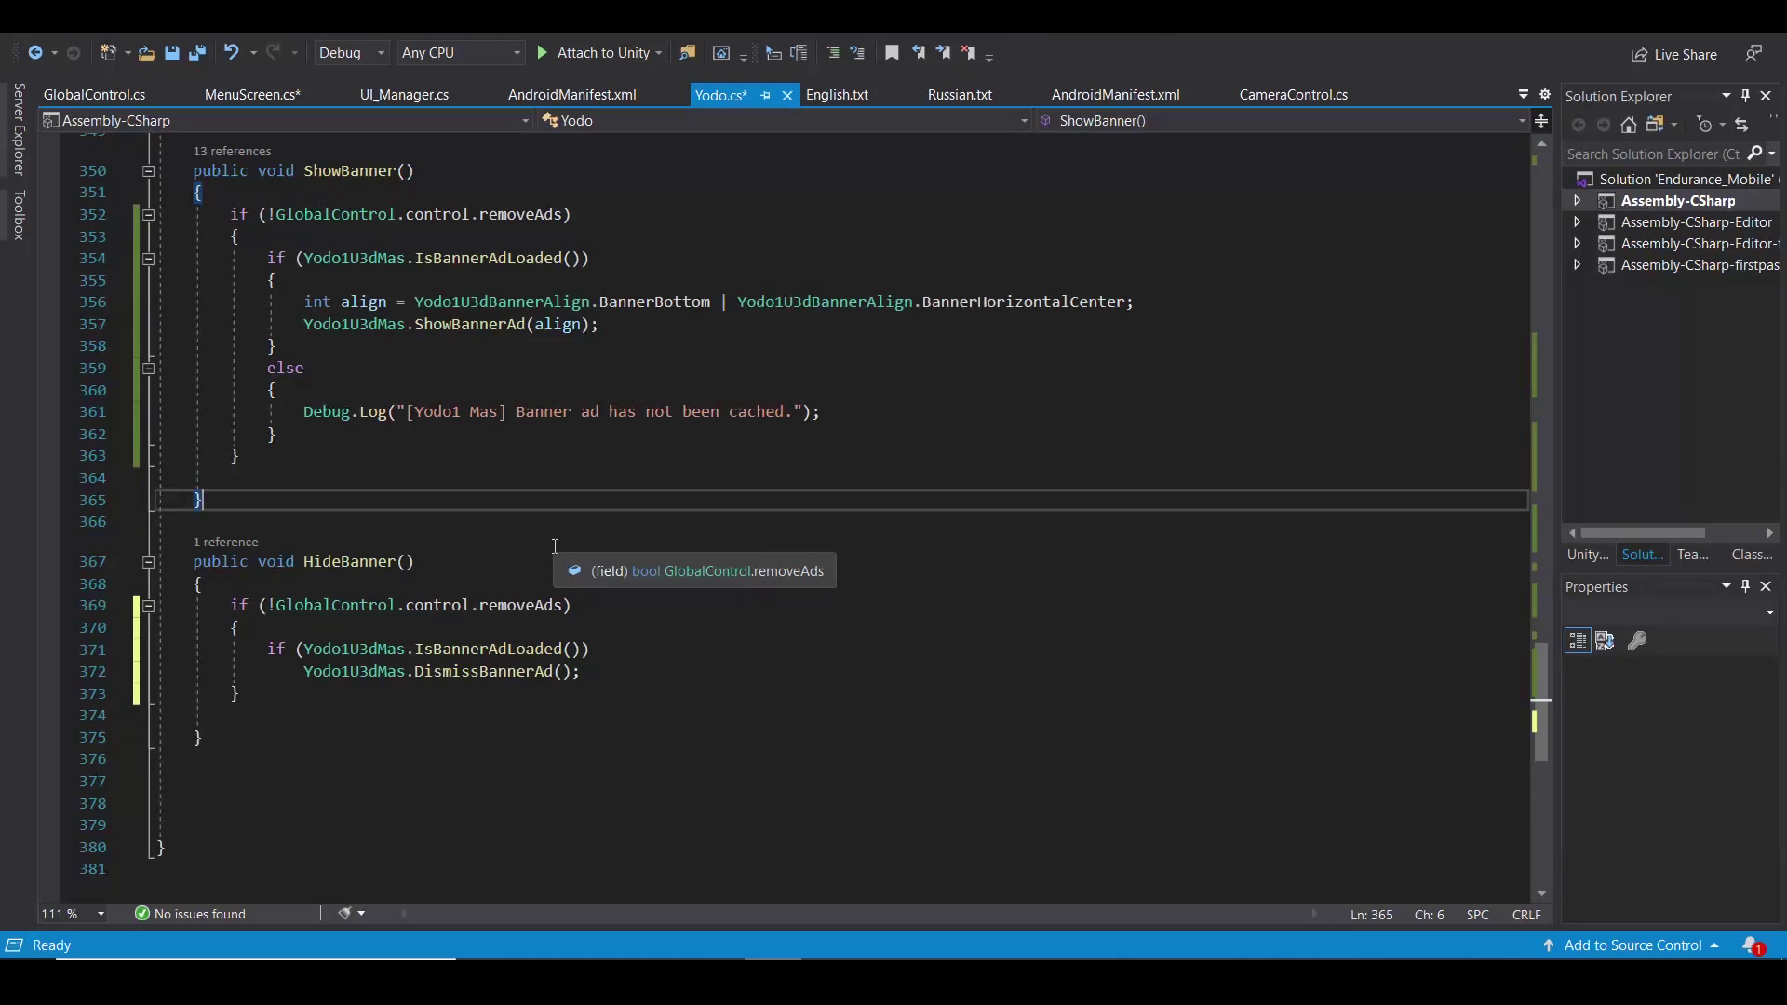
scroll(555, 547, up, 1)
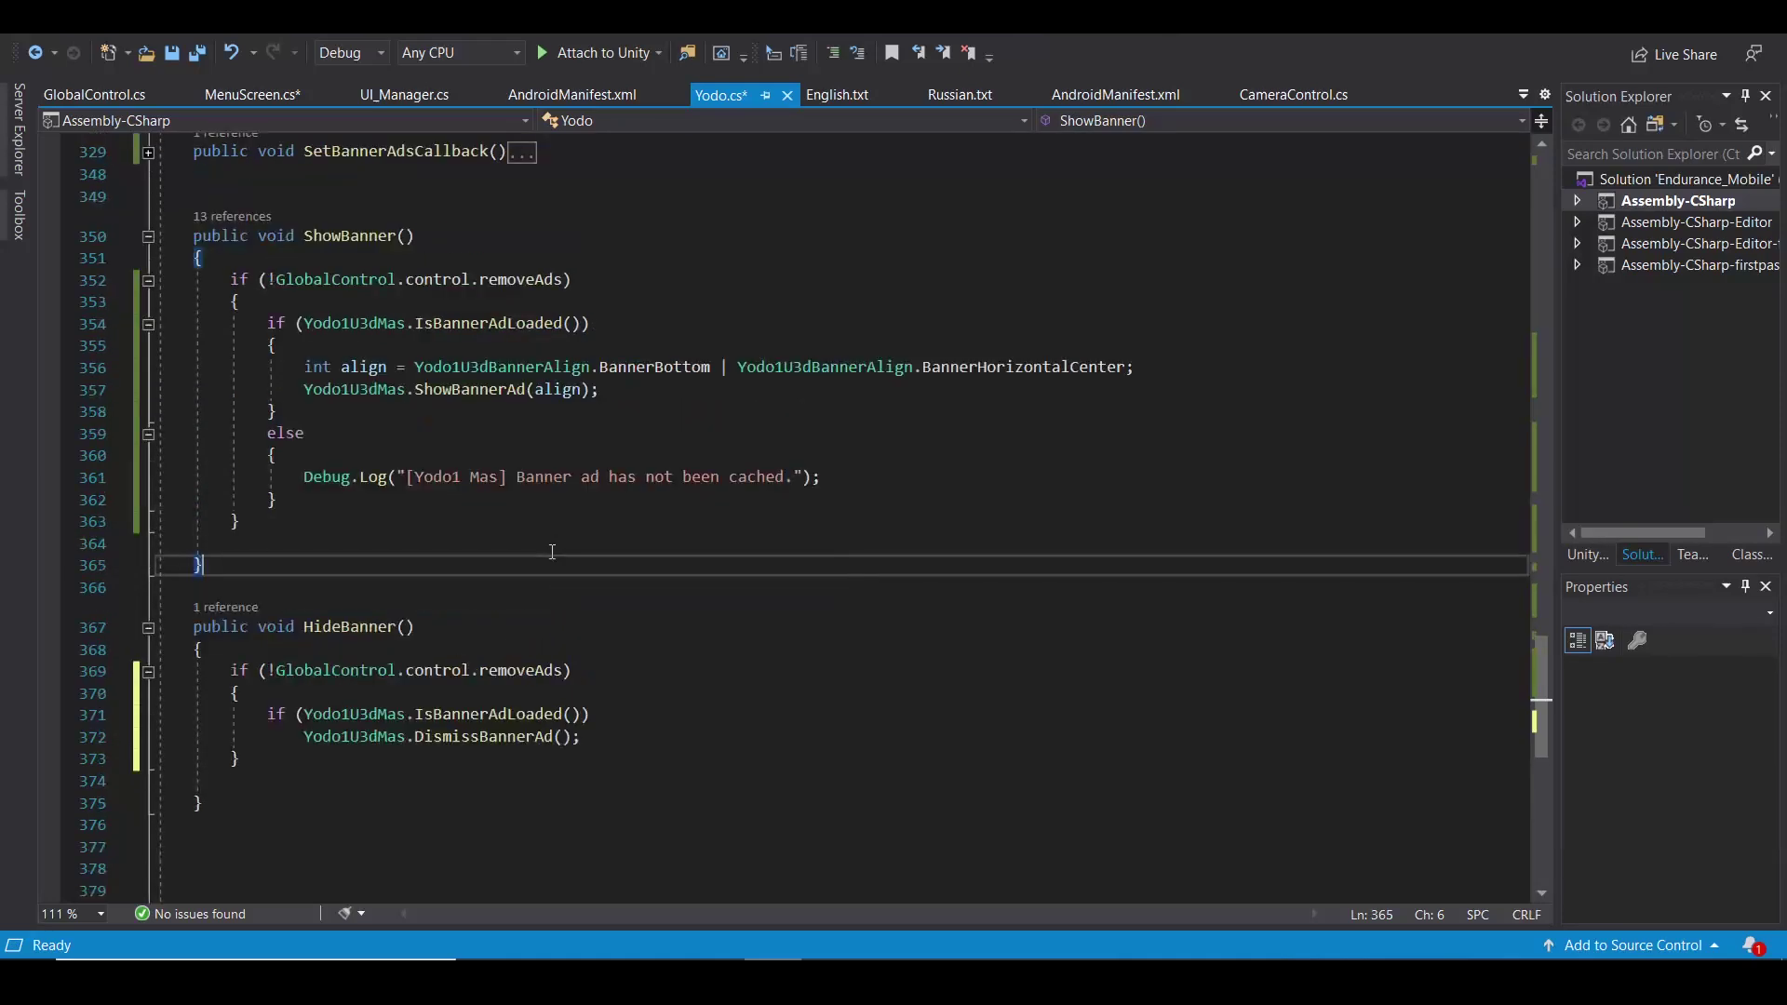
mouse_move(1542, 670)
mouse_down()
mouse_move(1552, 230)
mouse_move(1512, 305)
mouse_up()
scroll(1018, 468, down, 2)
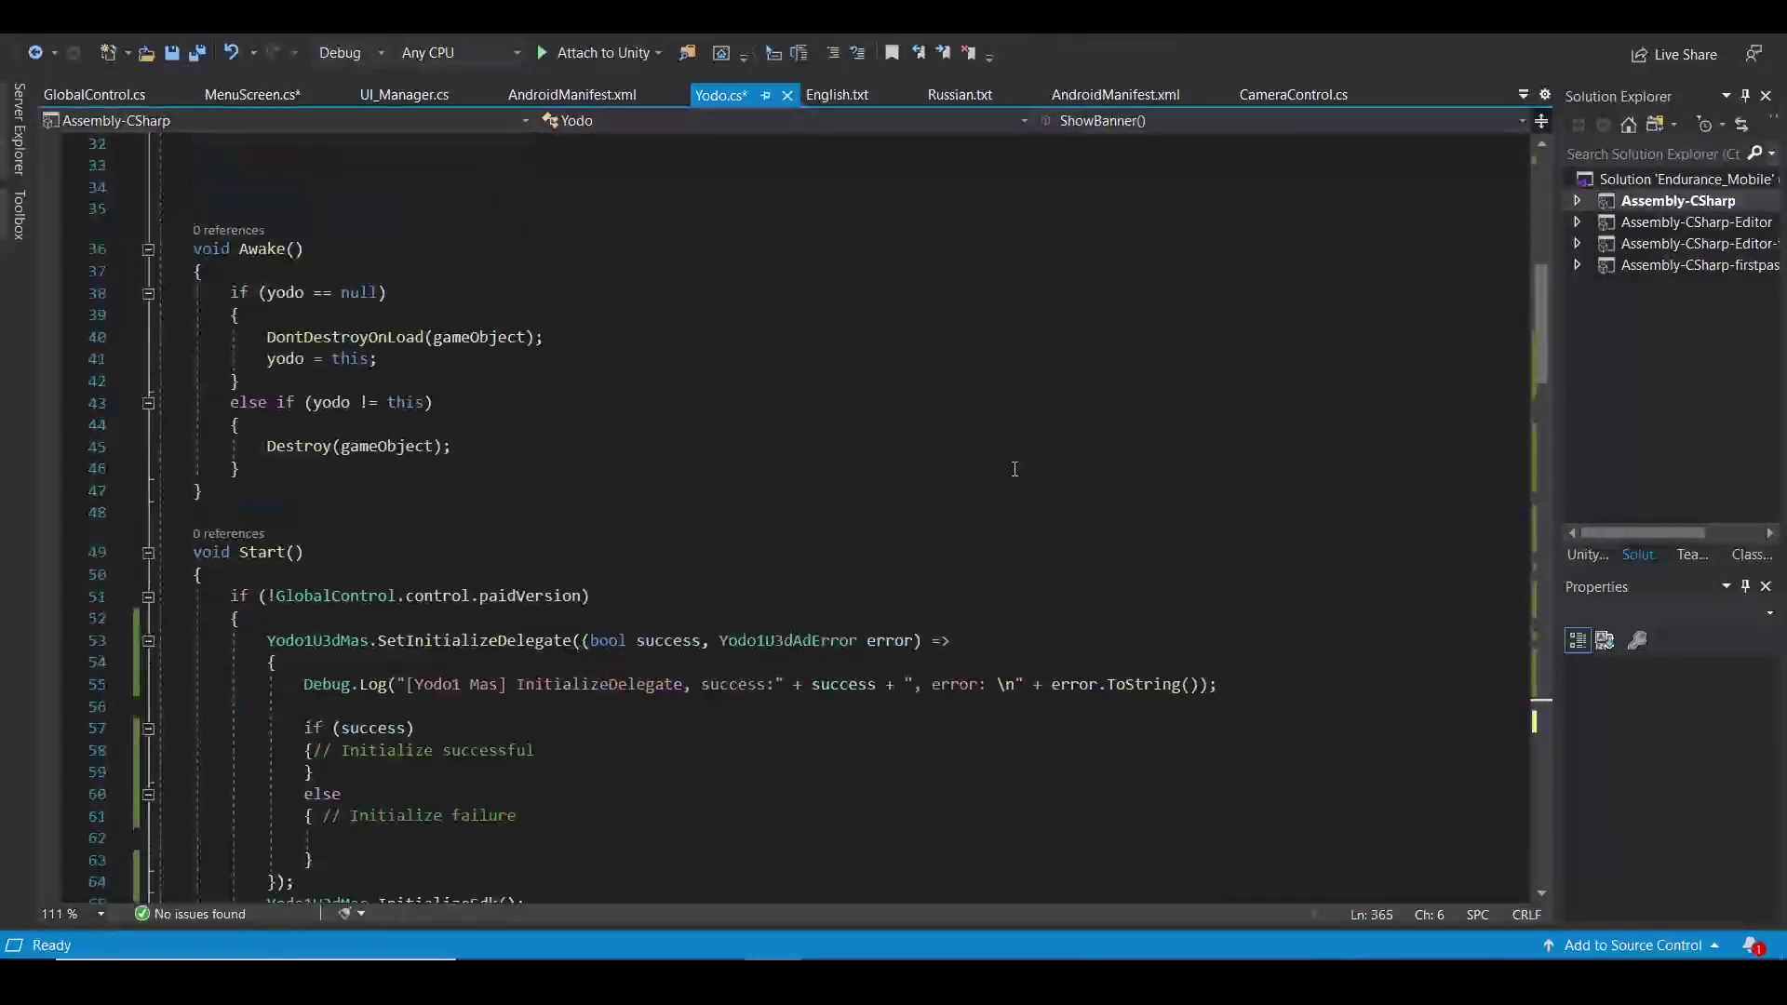
scroll(687, 526, down, 2)
scroll(687, 525, up, 11)
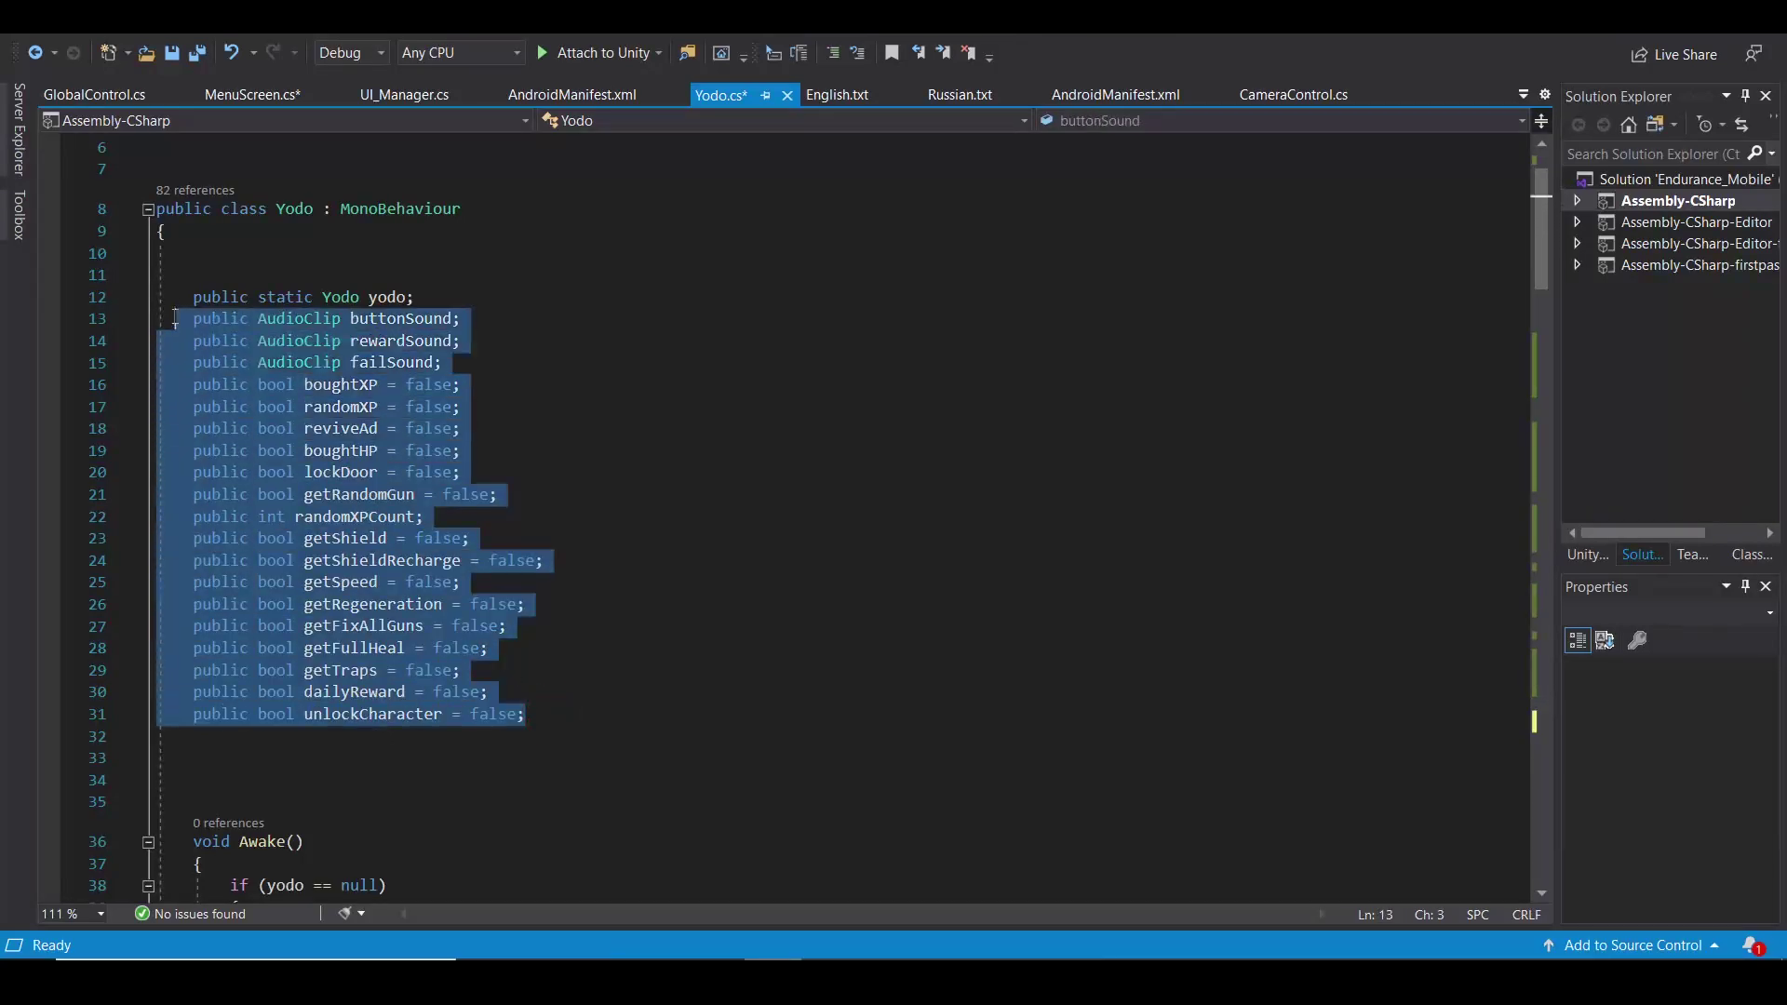
drag(553, 713, 176, 298)
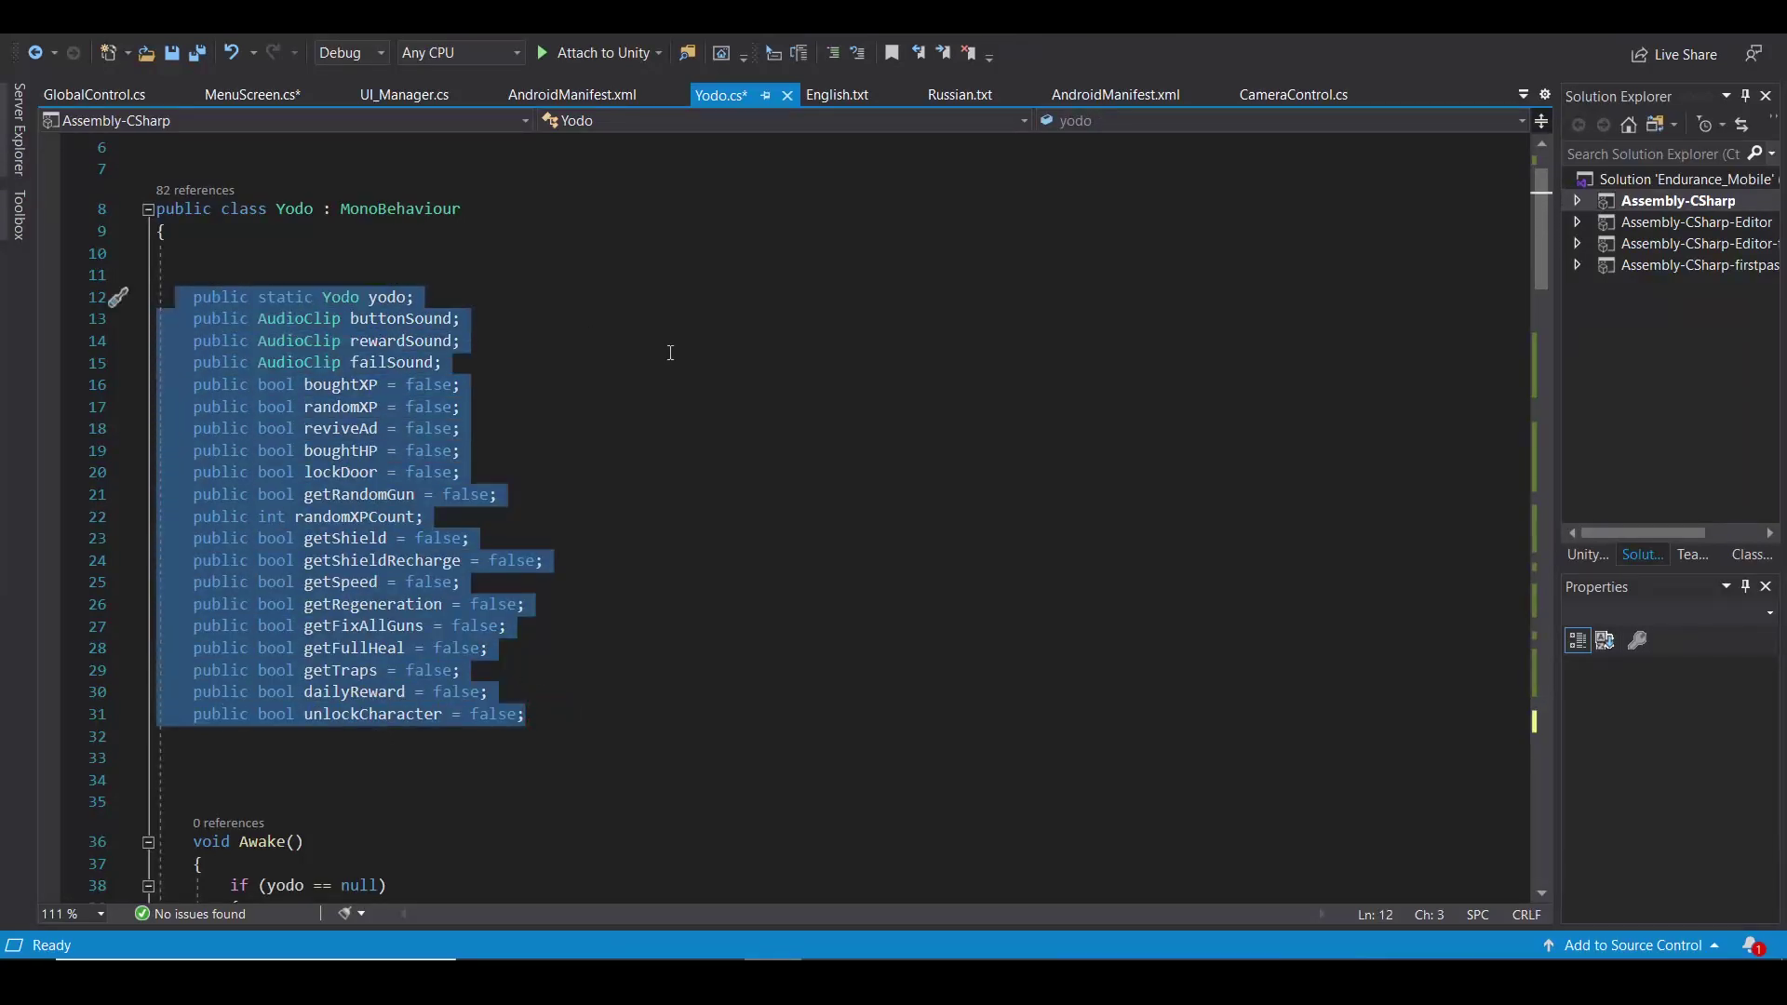
click(632, 429)
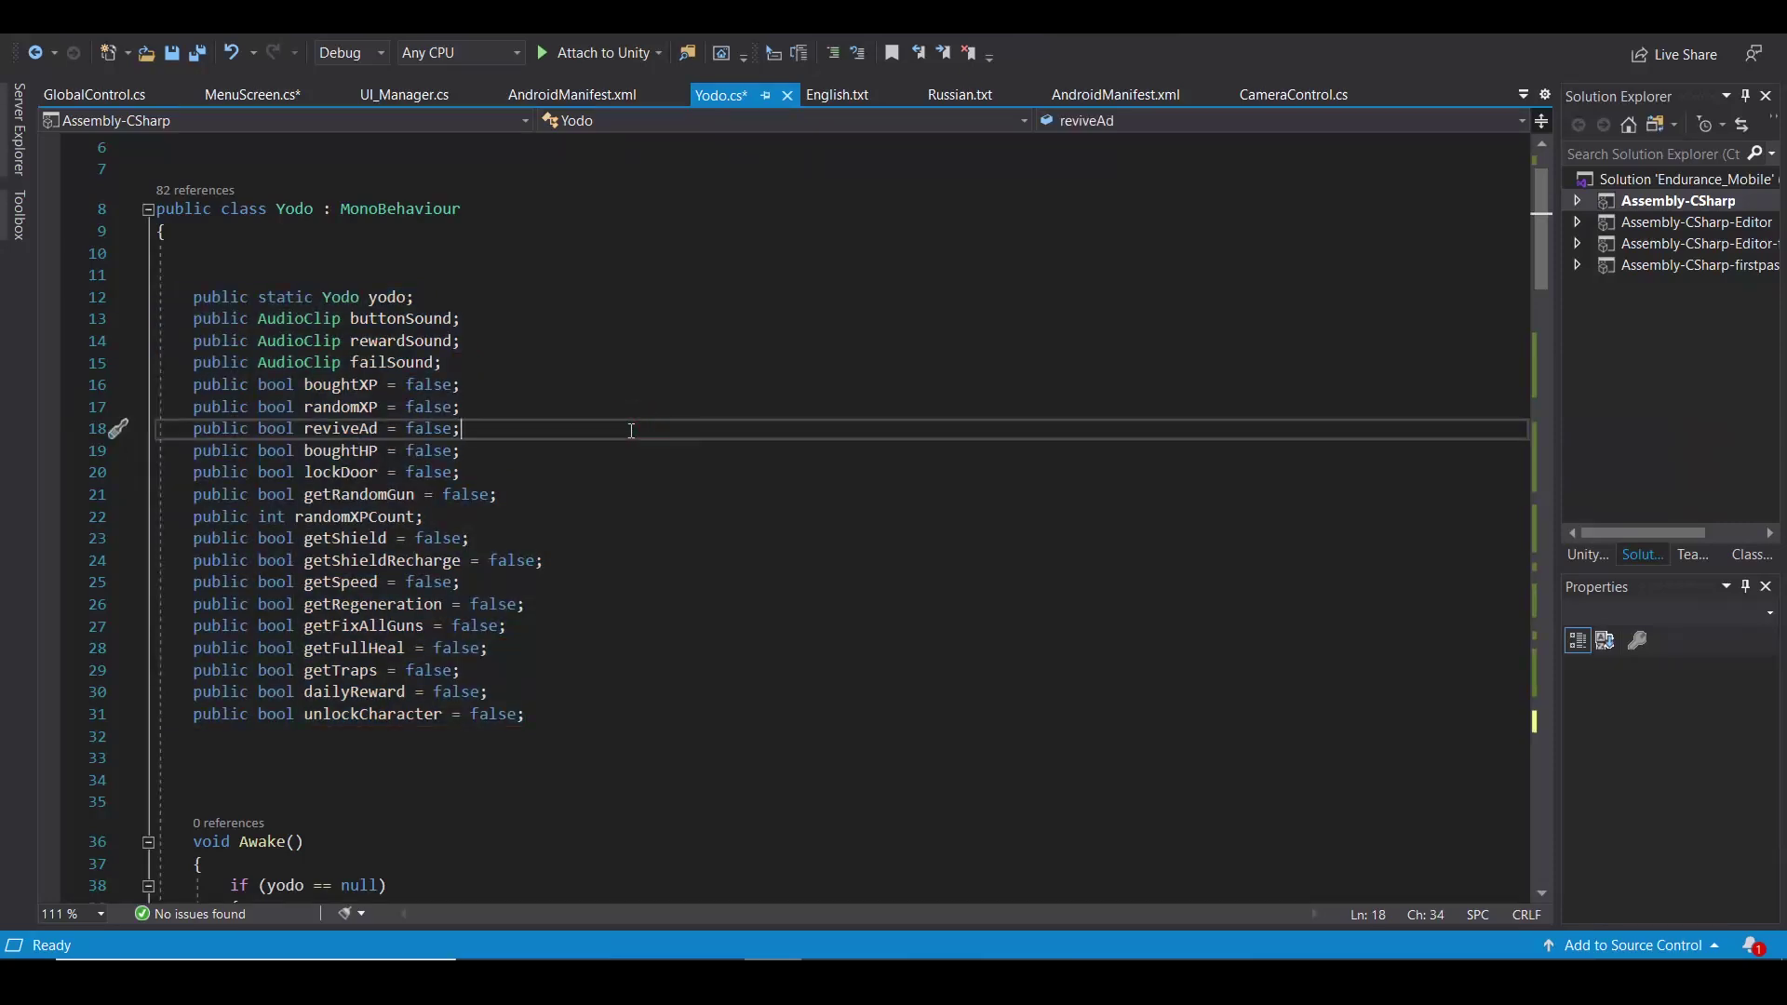
scroll(631, 430, down, 1)
scroll(631, 431, down, 5)
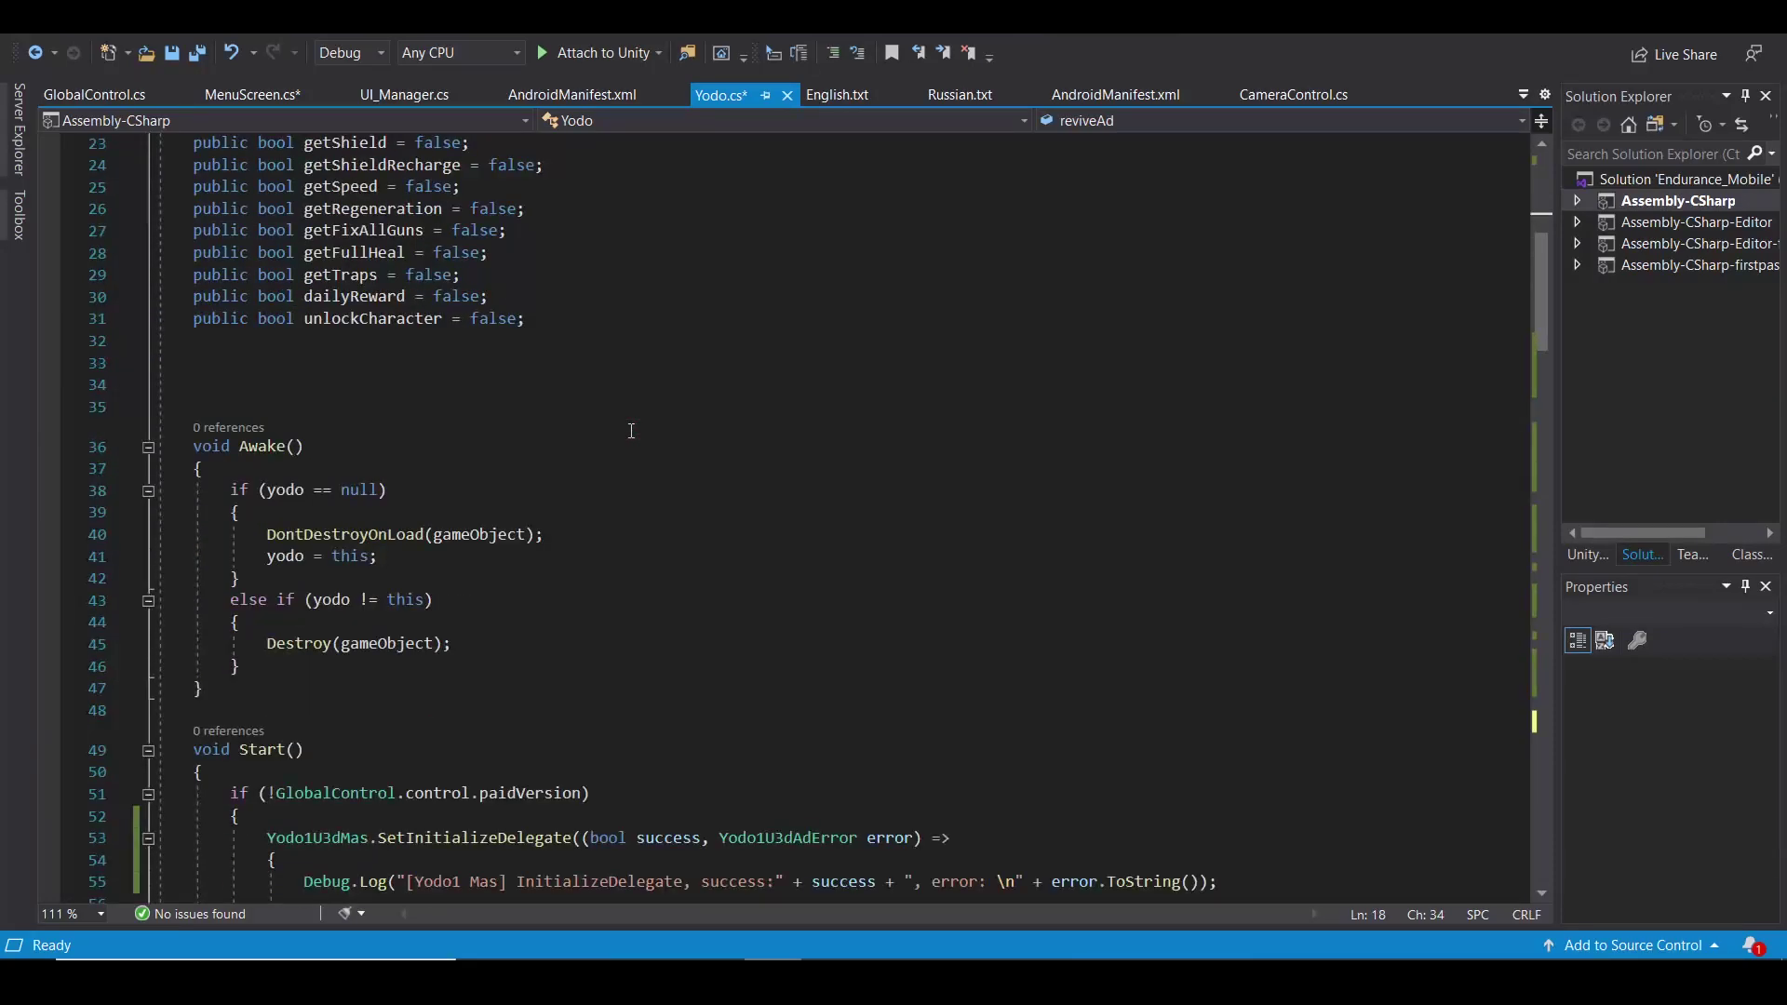
scroll(632, 431, down, 6)
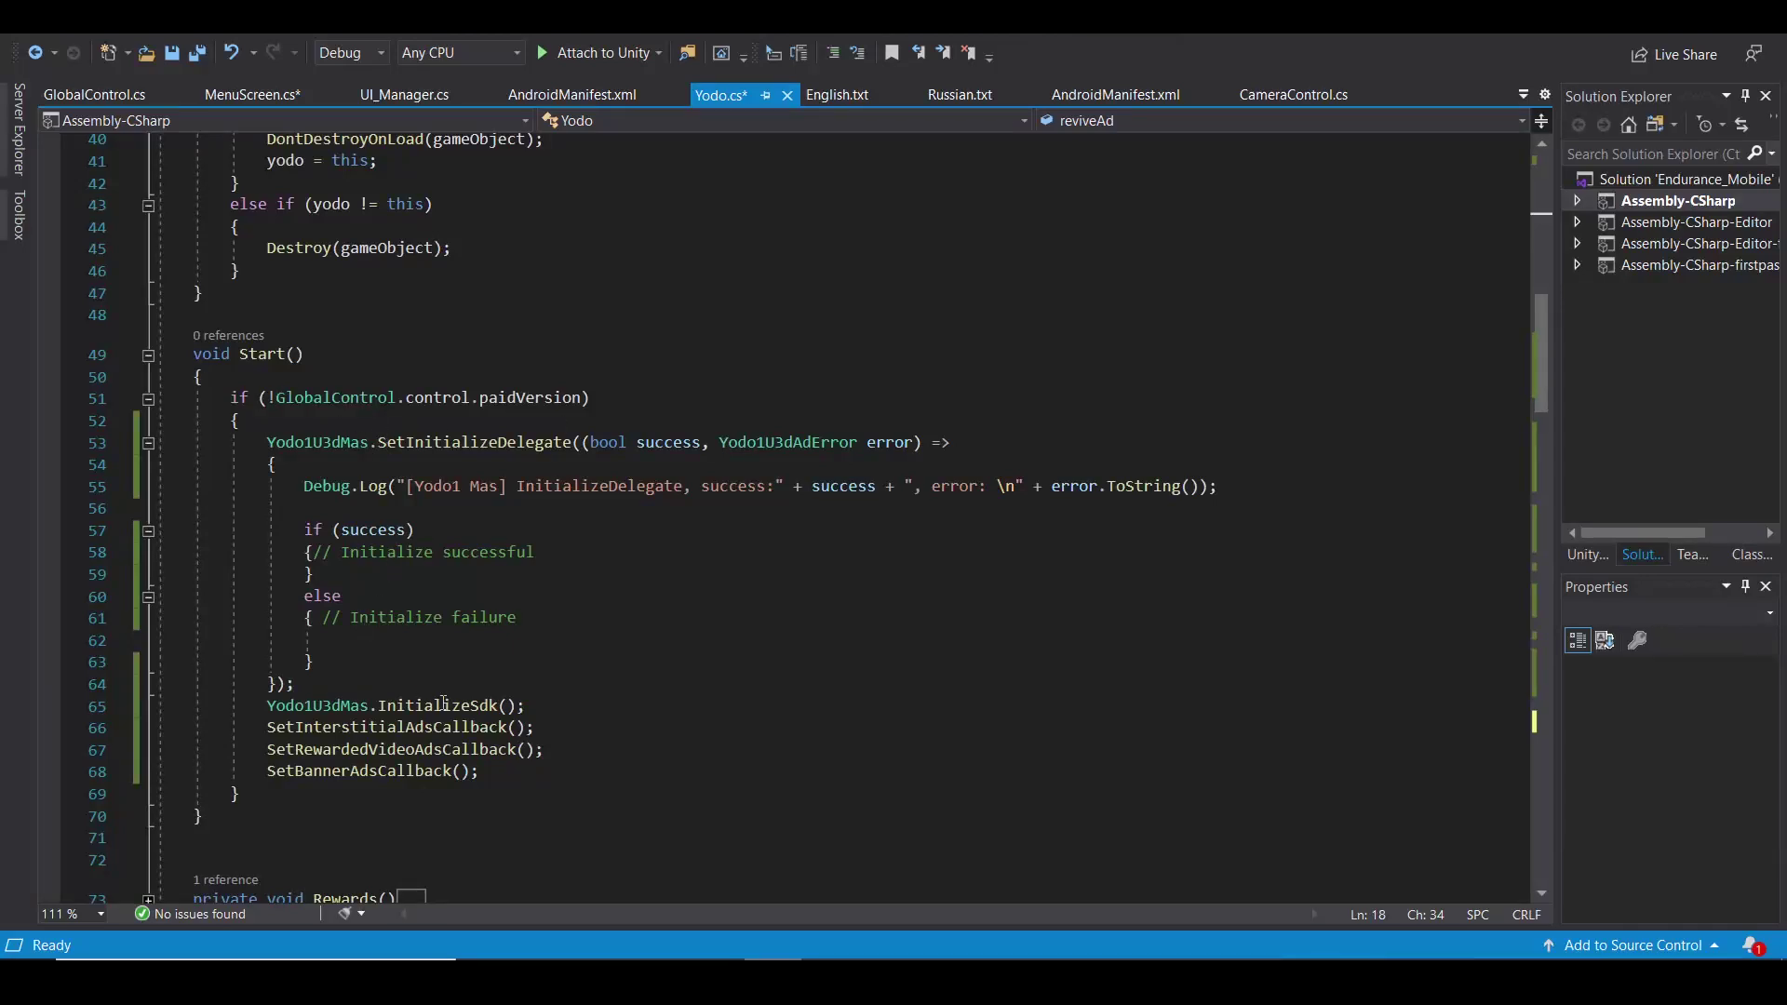
double_click(442, 706)
double_click(403, 750)
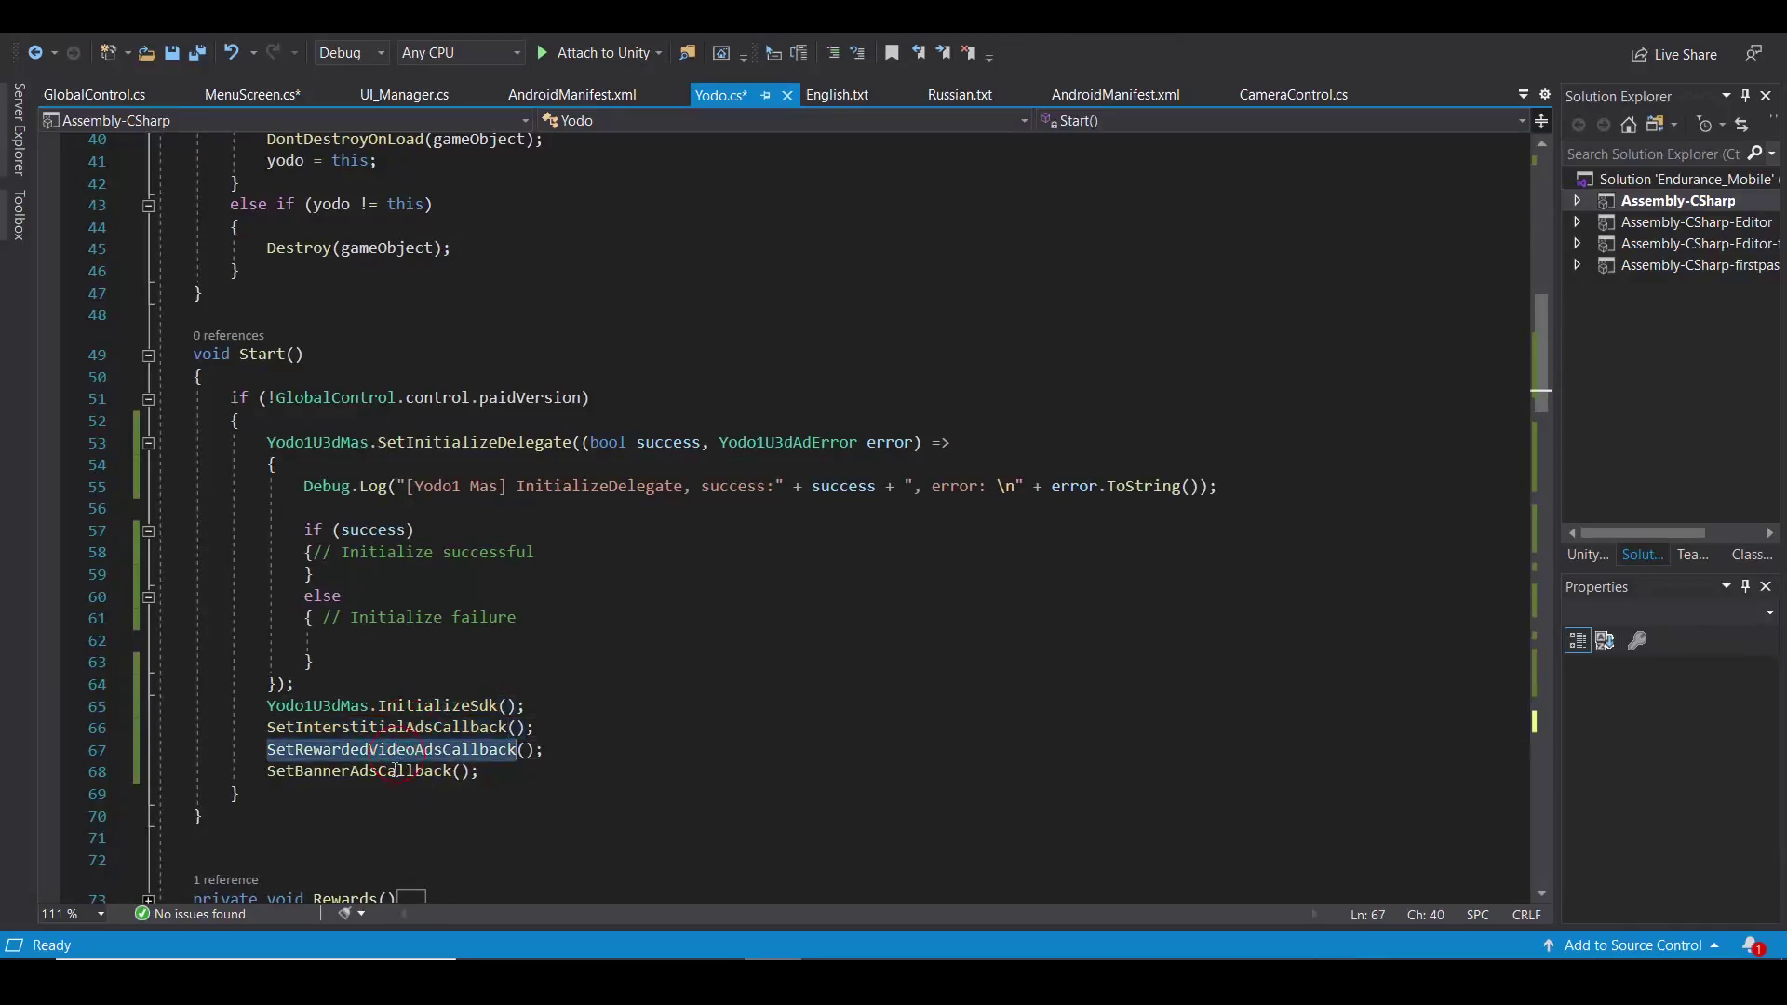
scroll(363, 671, down, 5)
scroll(336, 606, down, 5)
scroll(336, 607, down, 7)
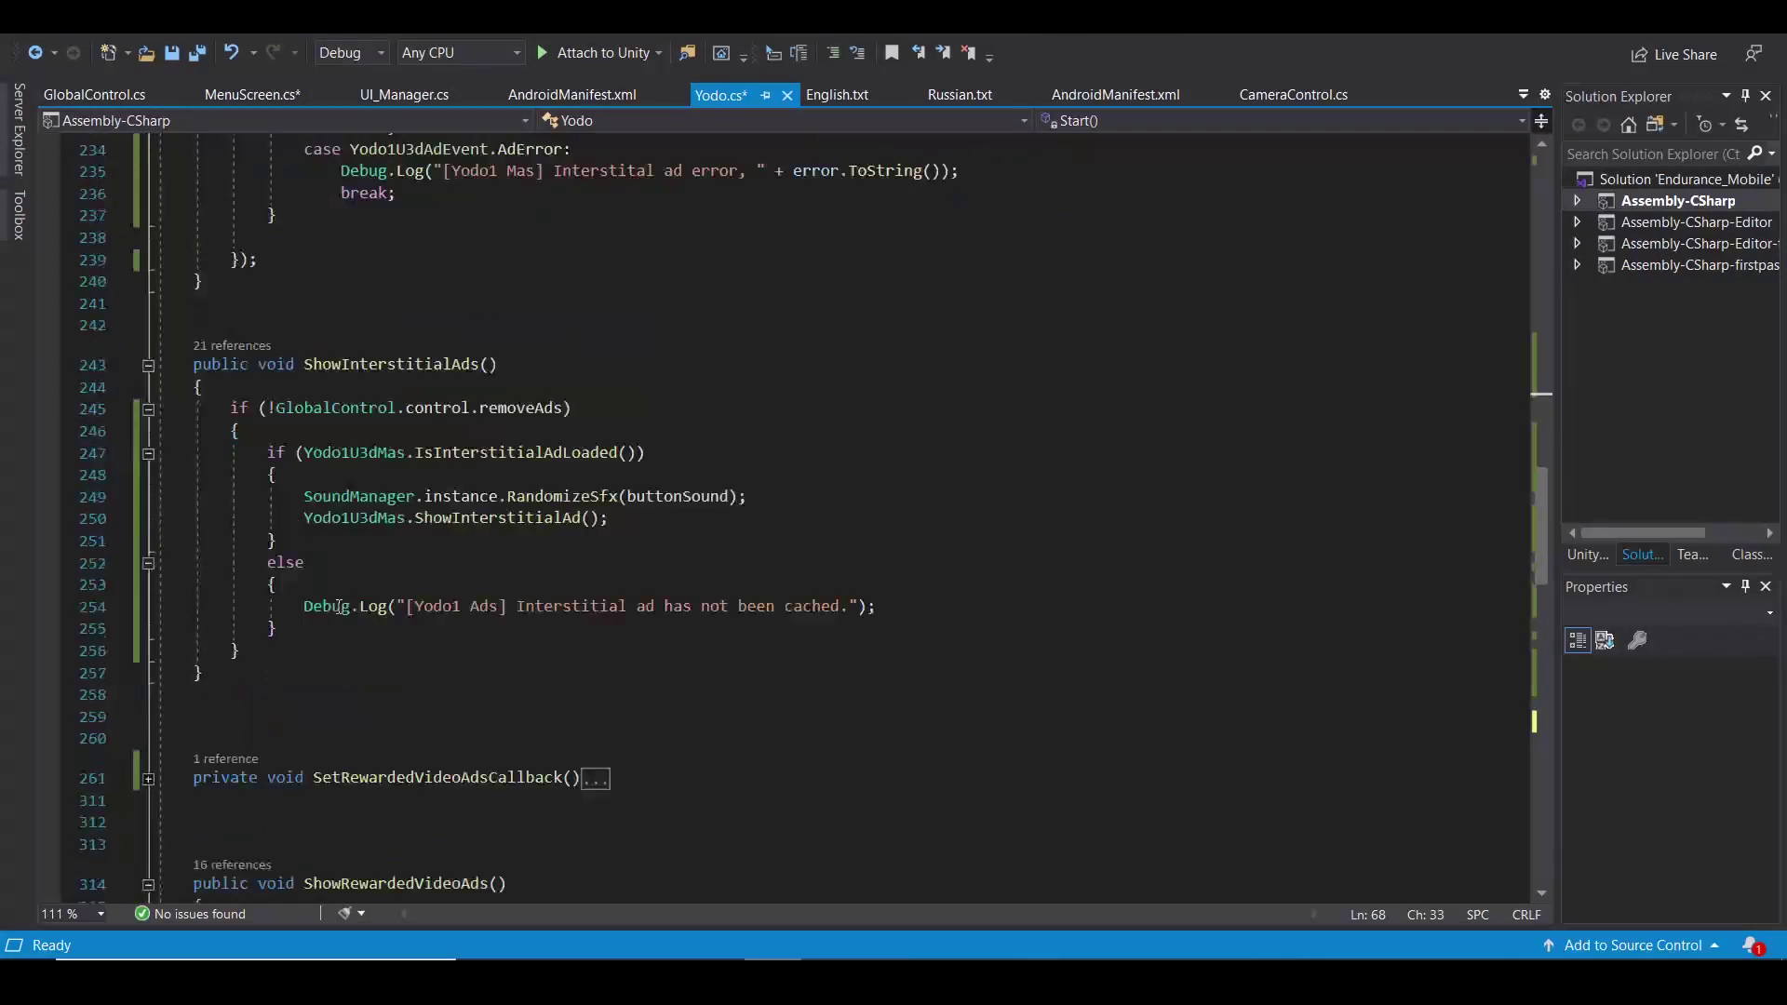
double_click(383, 363)
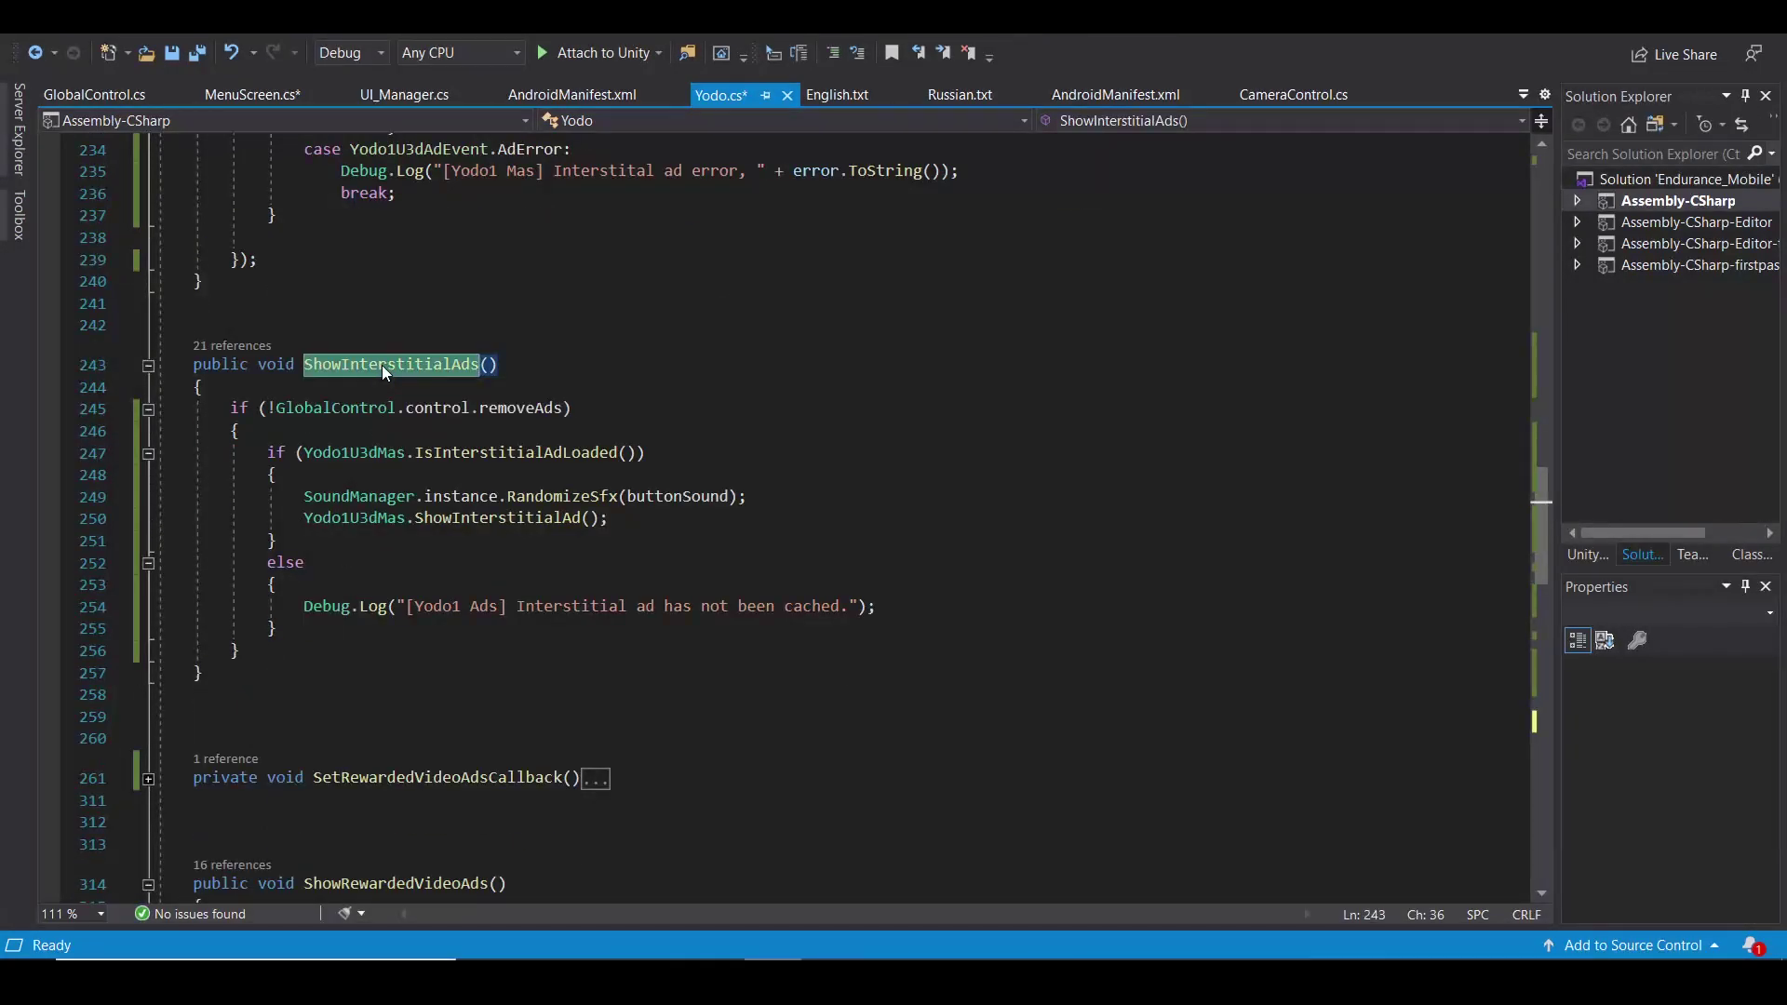
scroll(382, 370, down, 3)
scroll(389, 483, down, 2)
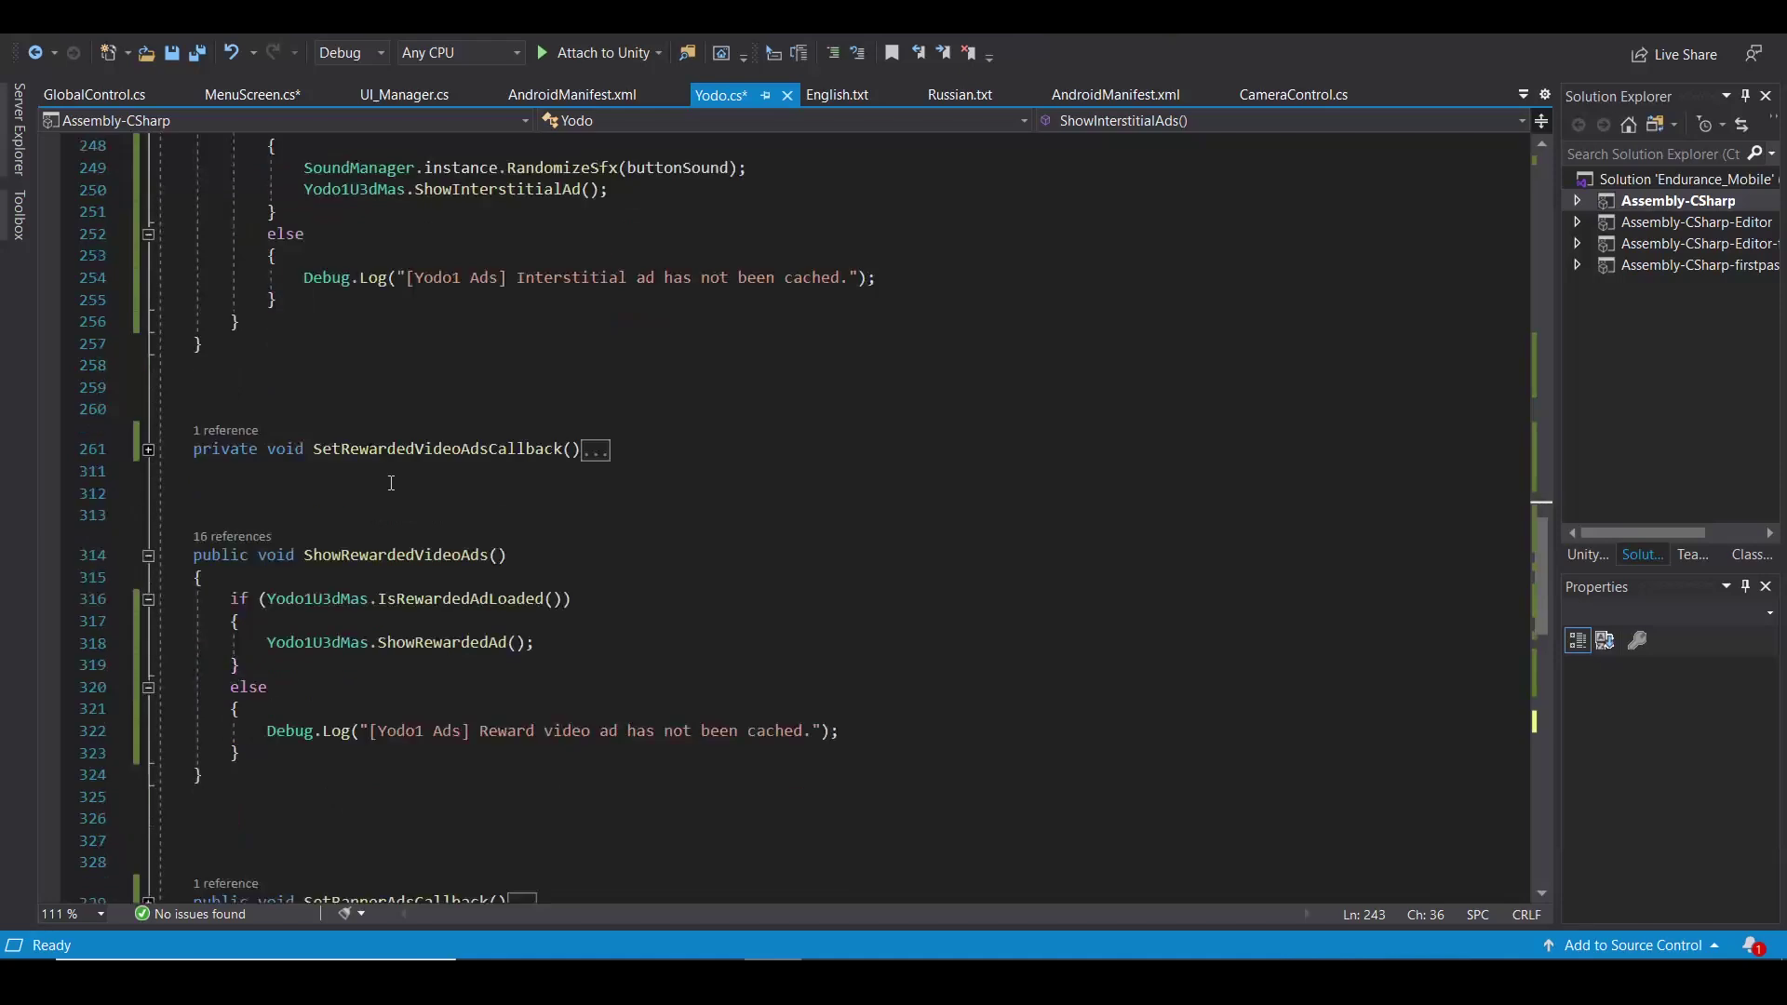
scroll(390, 483, down, 2)
scroll(374, 625, down, 2)
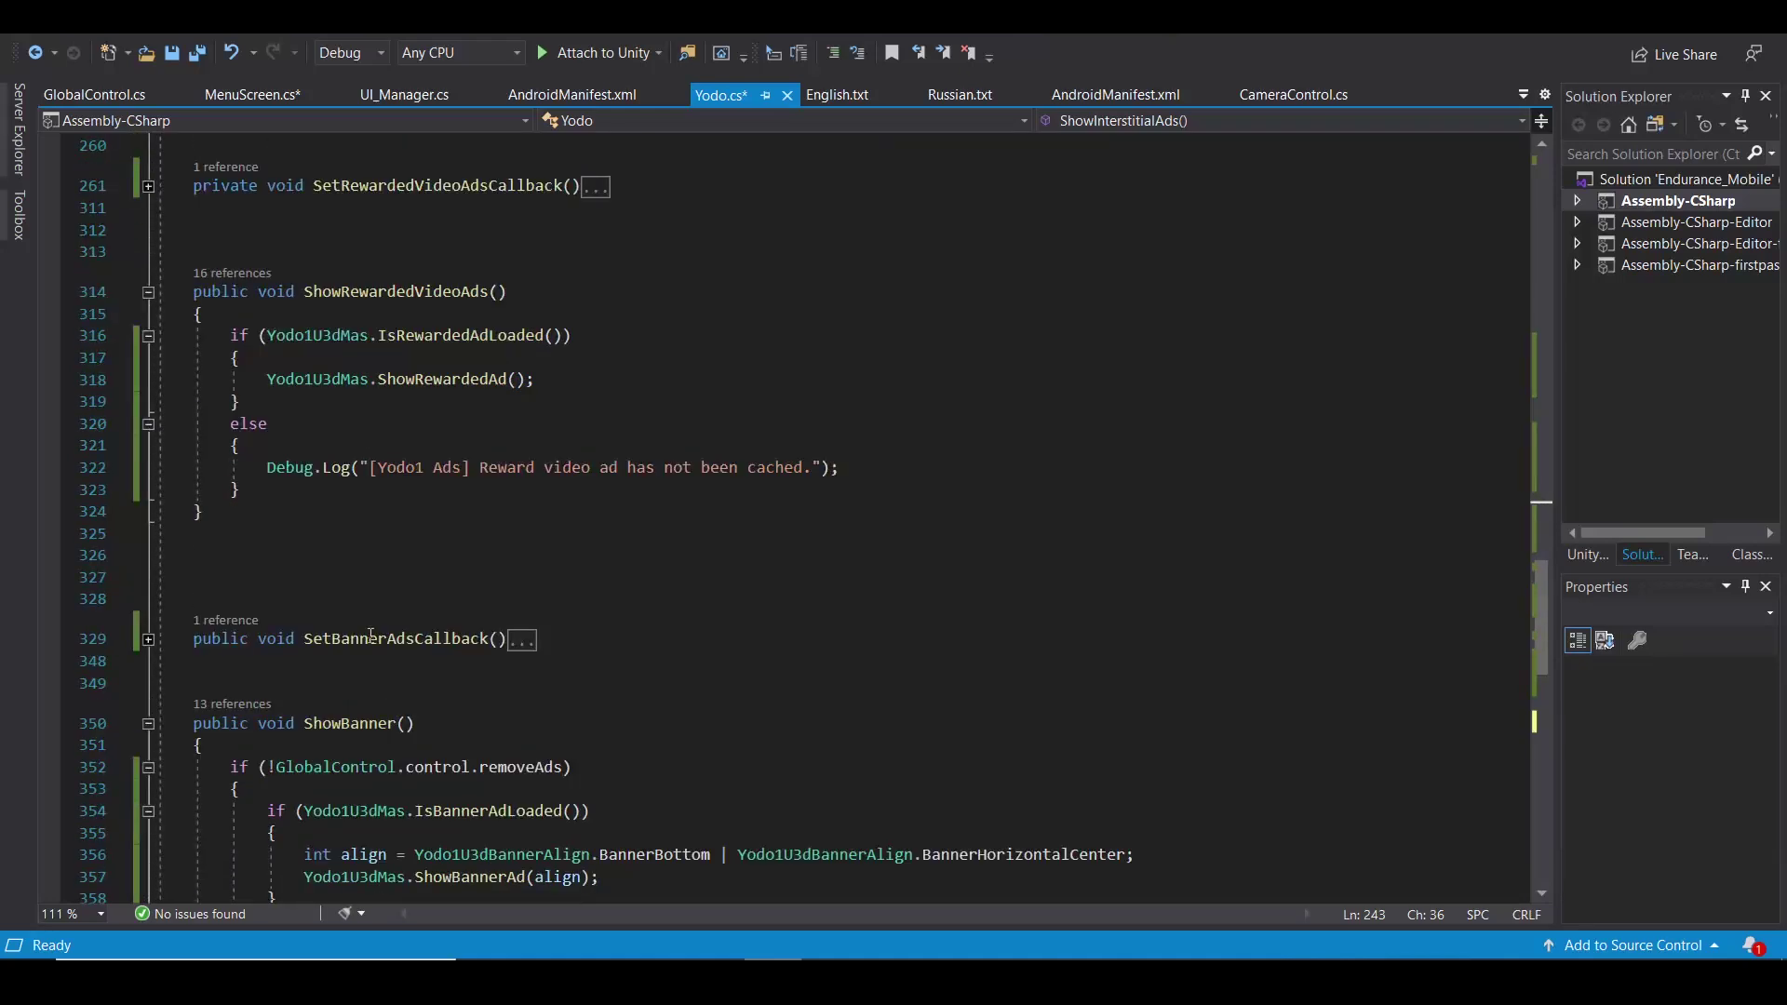
double_click(349, 723)
scroll(452, 585, up, 1)
double_click(475, 357)
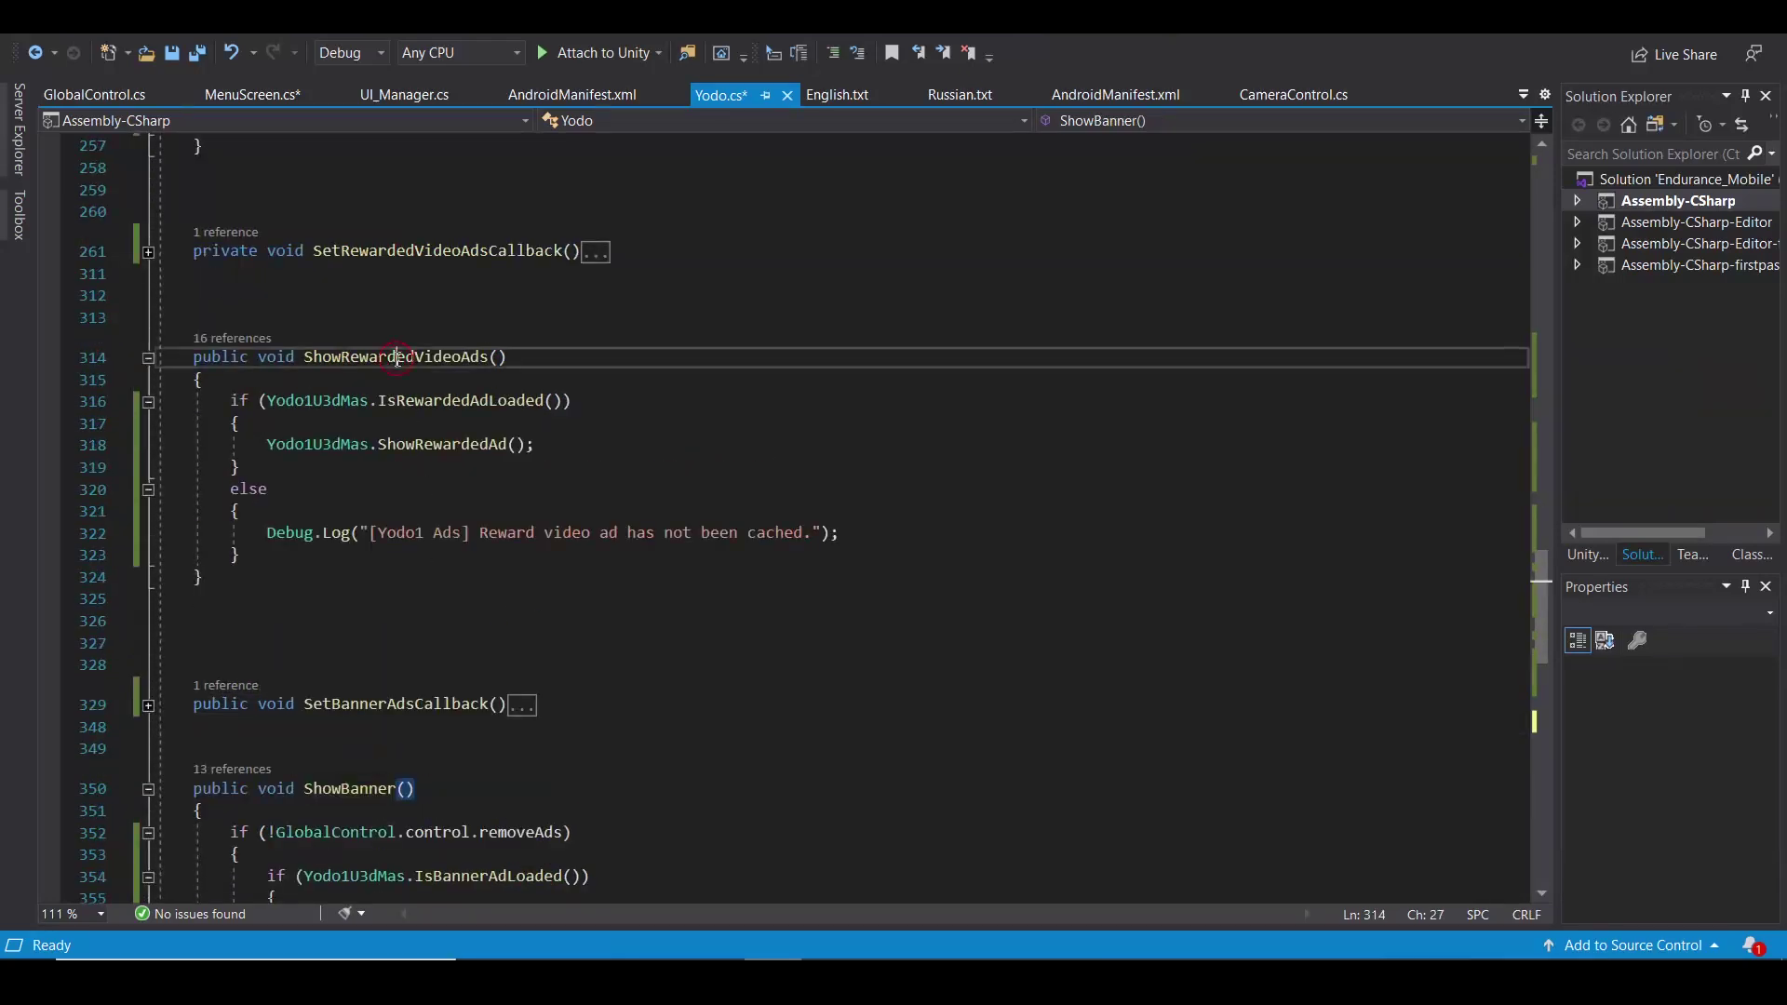
scroll(492, 487, up, 5)
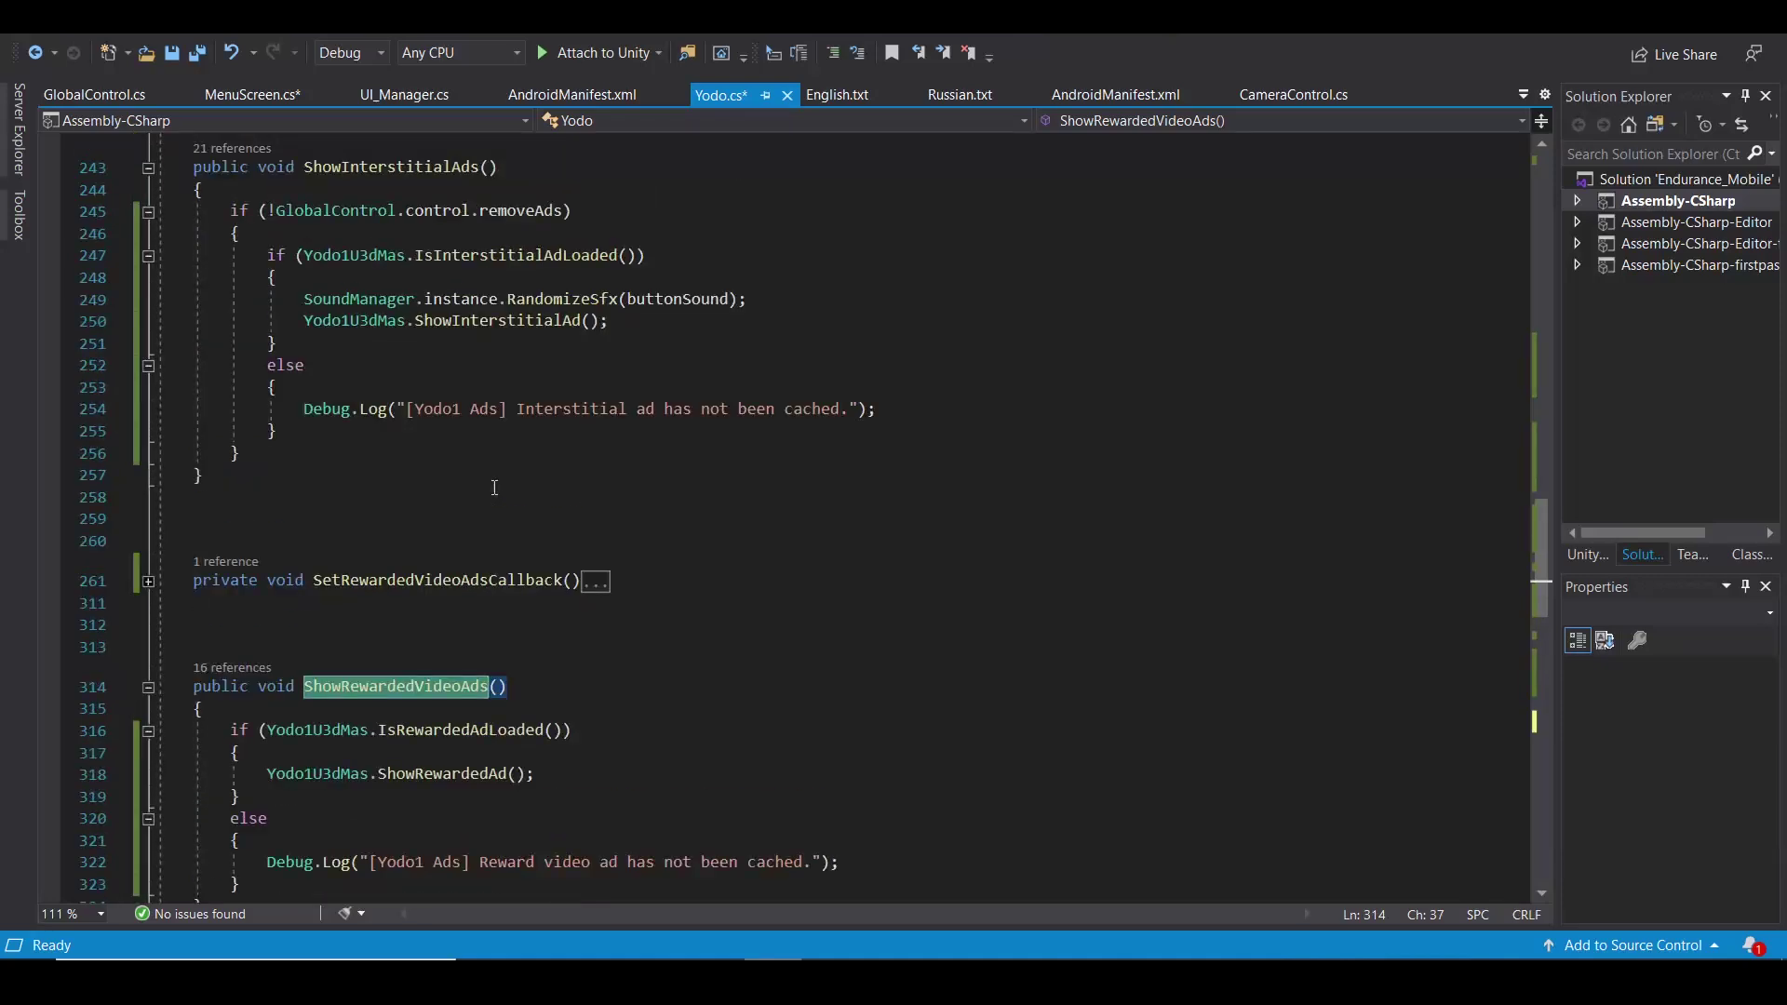
Save Yodo.cs and switch back to the Unity editor.
key(ctrl+s)
scroll(492, 488, up, 20)
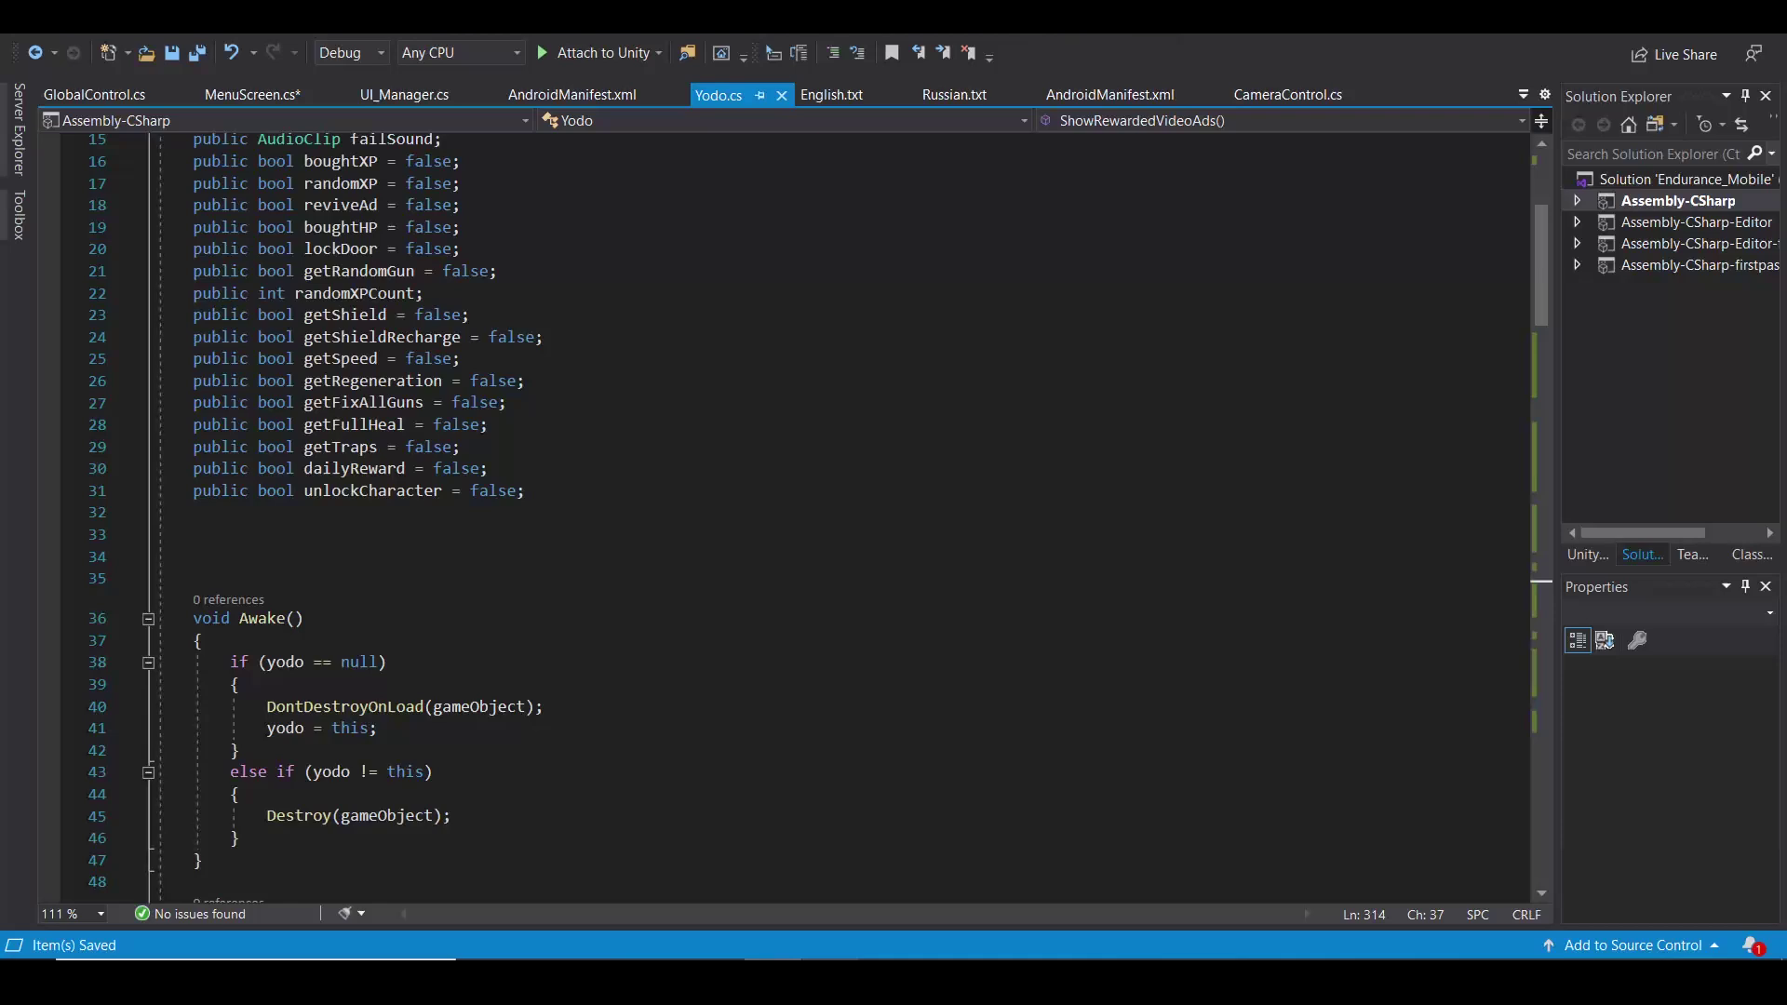
key(alt+Tab)
click(834, 880)
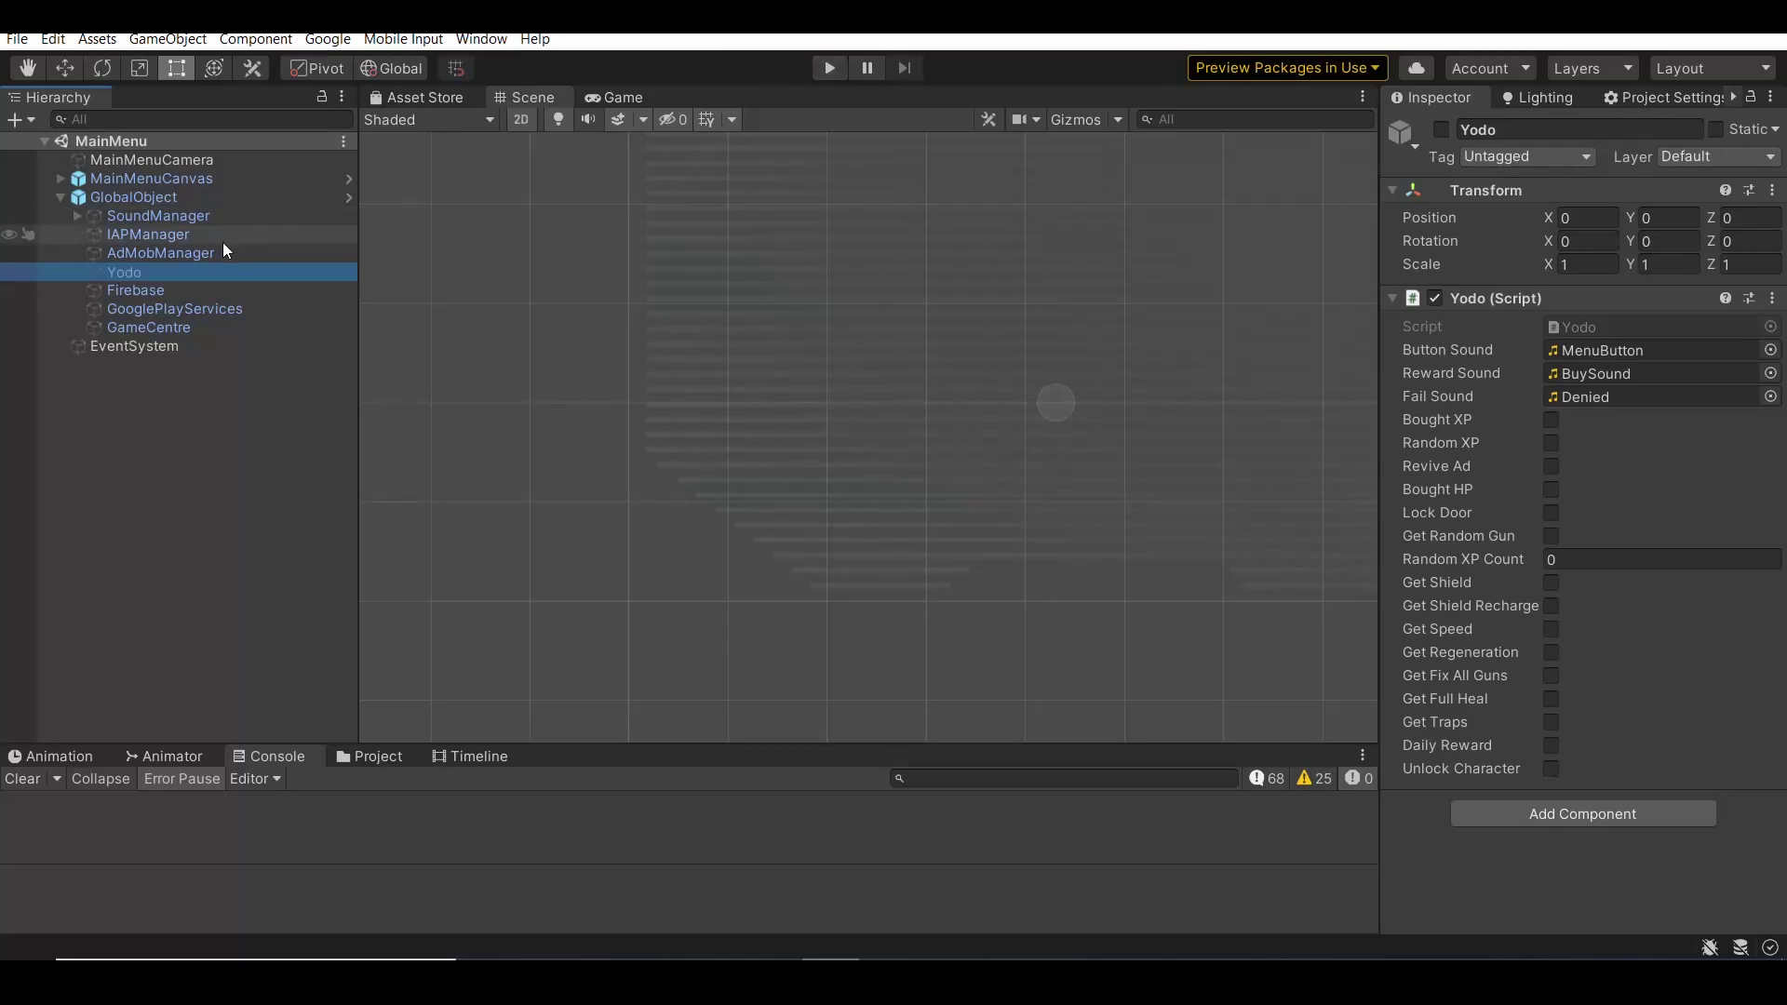
Select AdMobManager instead of Yodo and enter Play mode on the MainMenu scene.
key(ctrl+z)
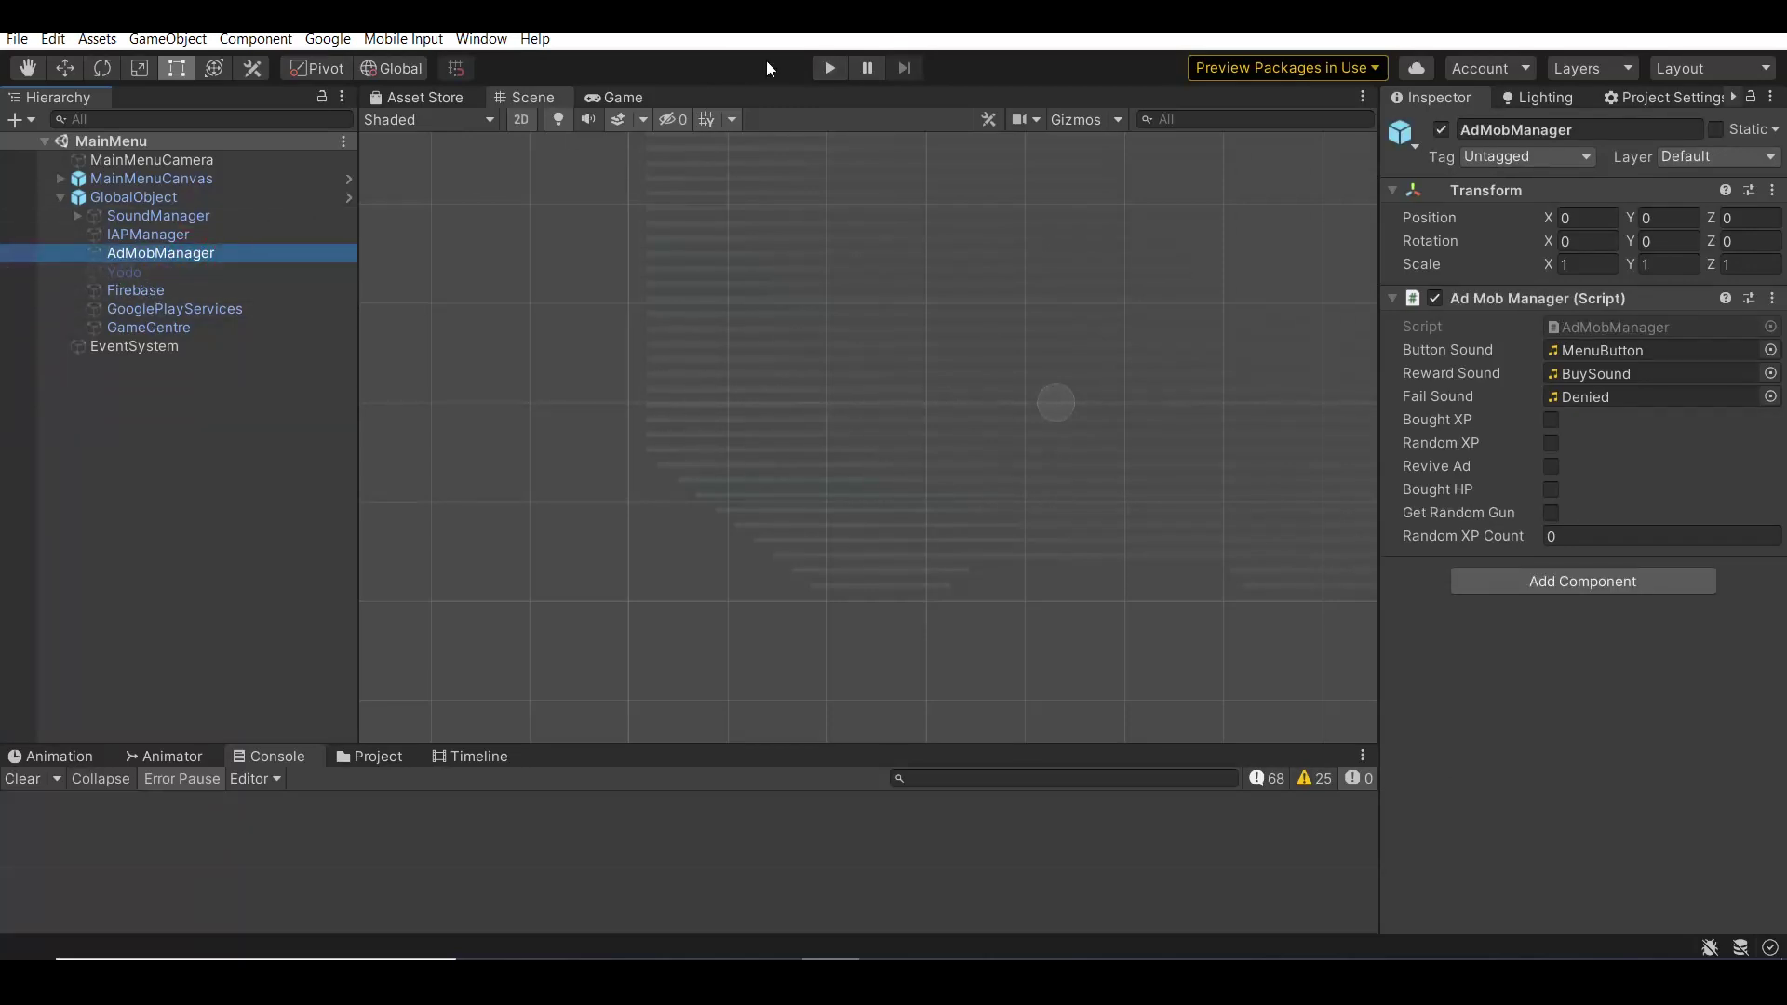
click(831, 66)
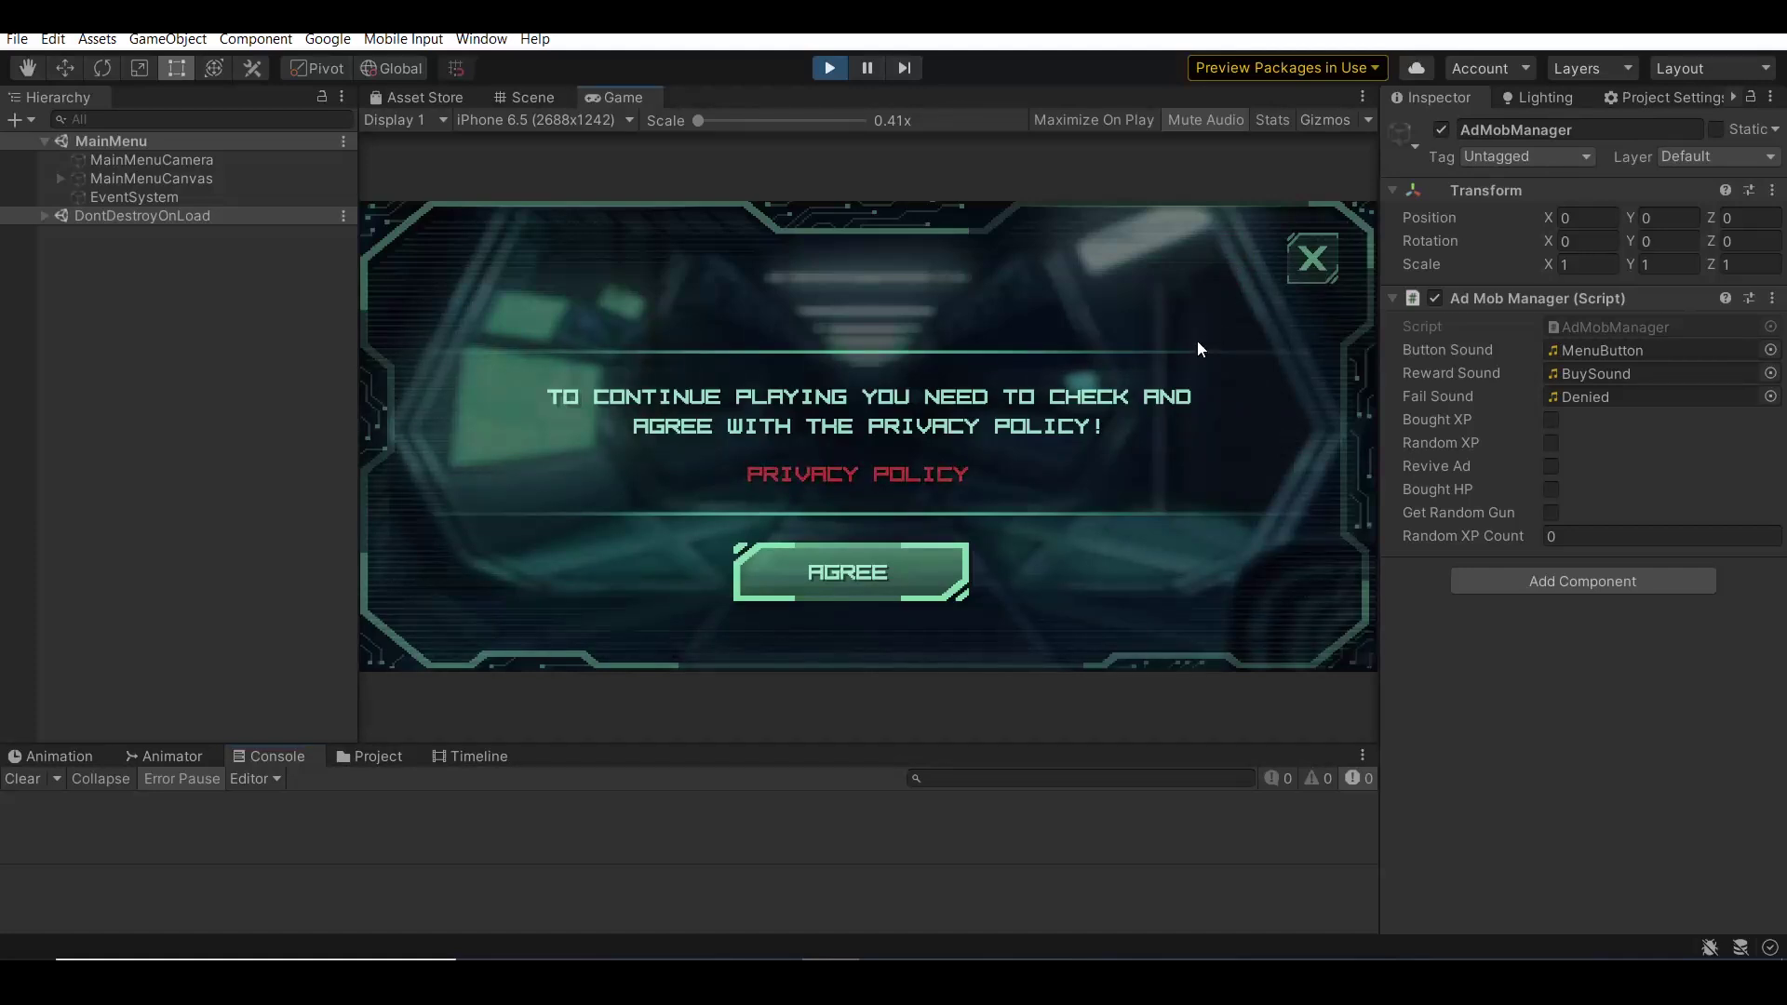
Expand MainMenuCanvas and DontDestroyOnLoad, then view GlobalObject's Global Control settings.
click(60, 180)
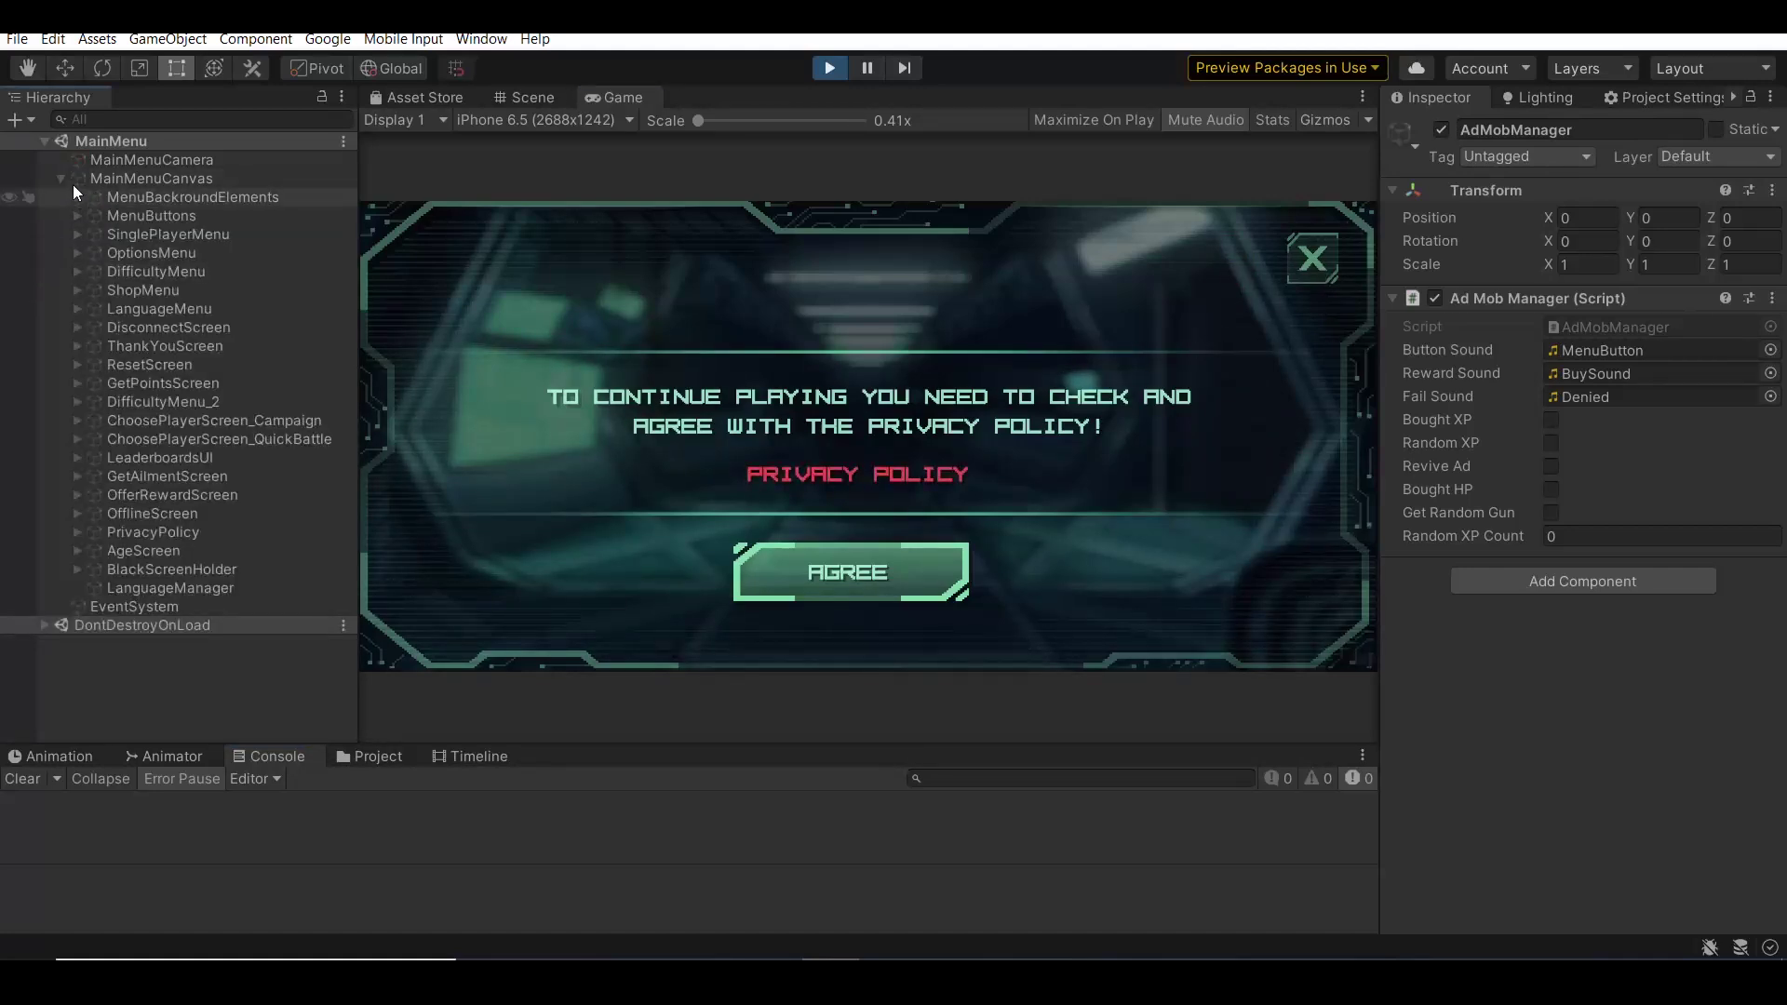
click(45, 624)
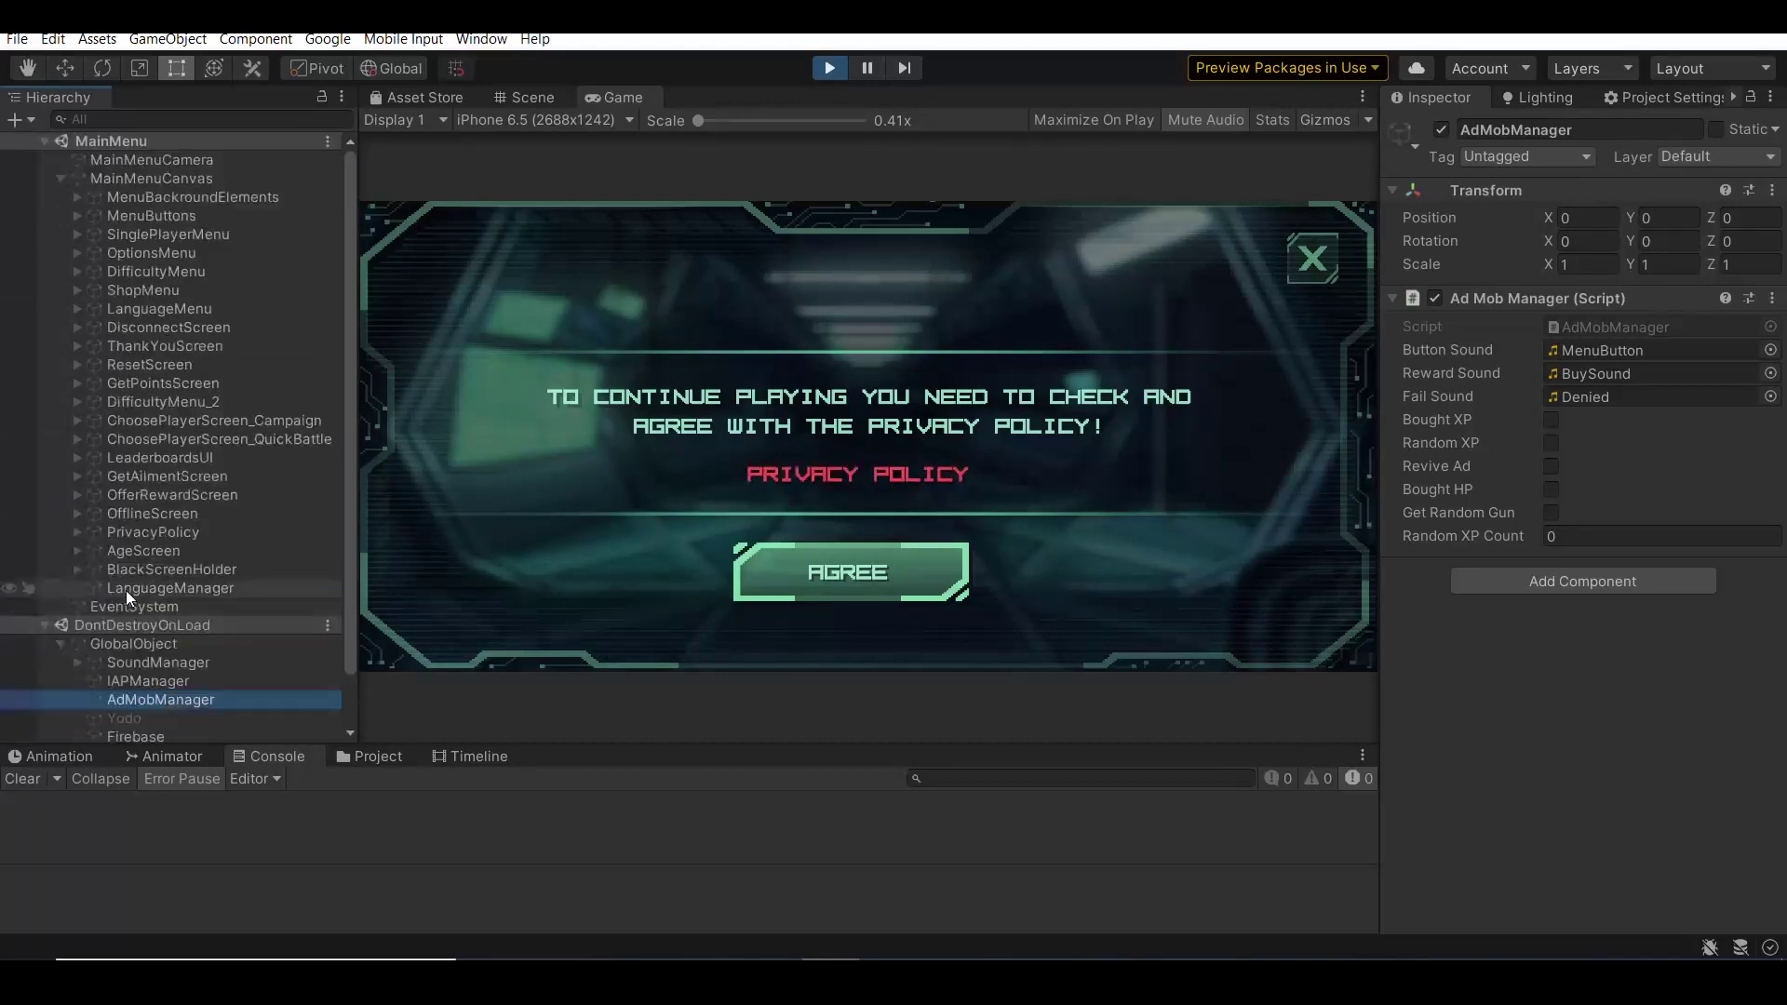
scroll(195, 561, down, 2)
click(253, 580)
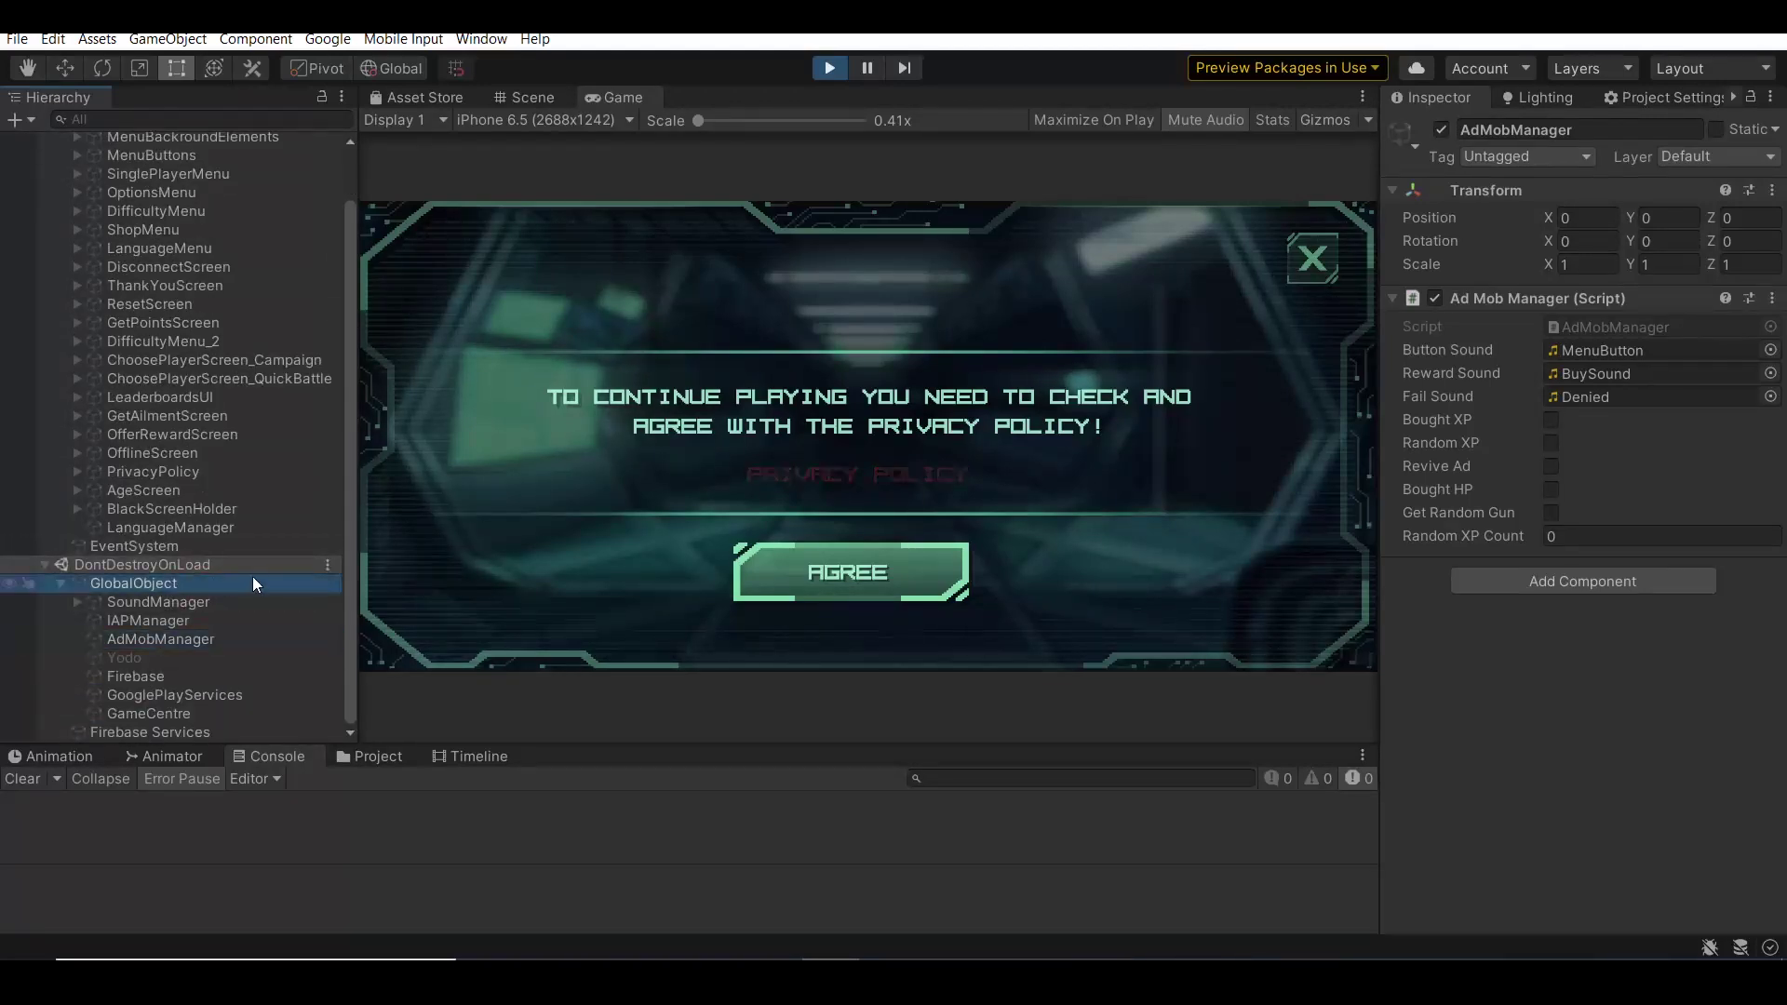
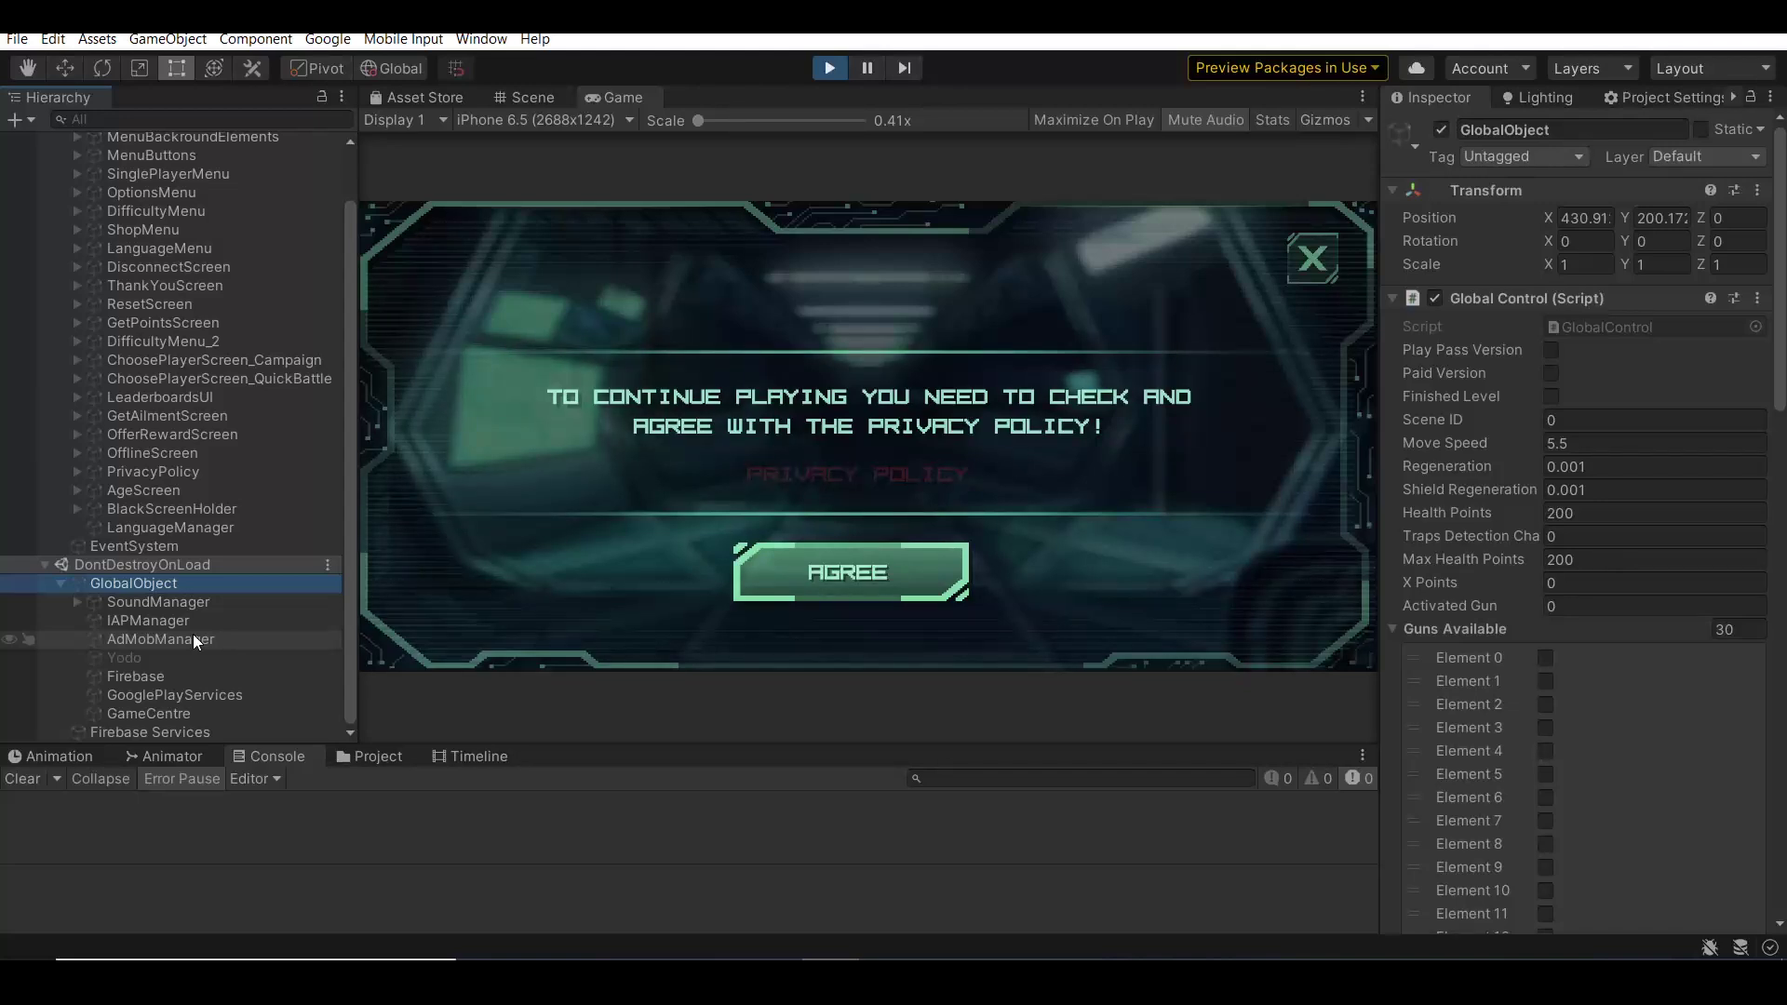
Review the SetGDPR(true) and SetGDPR(false) calls in MenuScreen.cs's policy handlers.
click(894, 567)
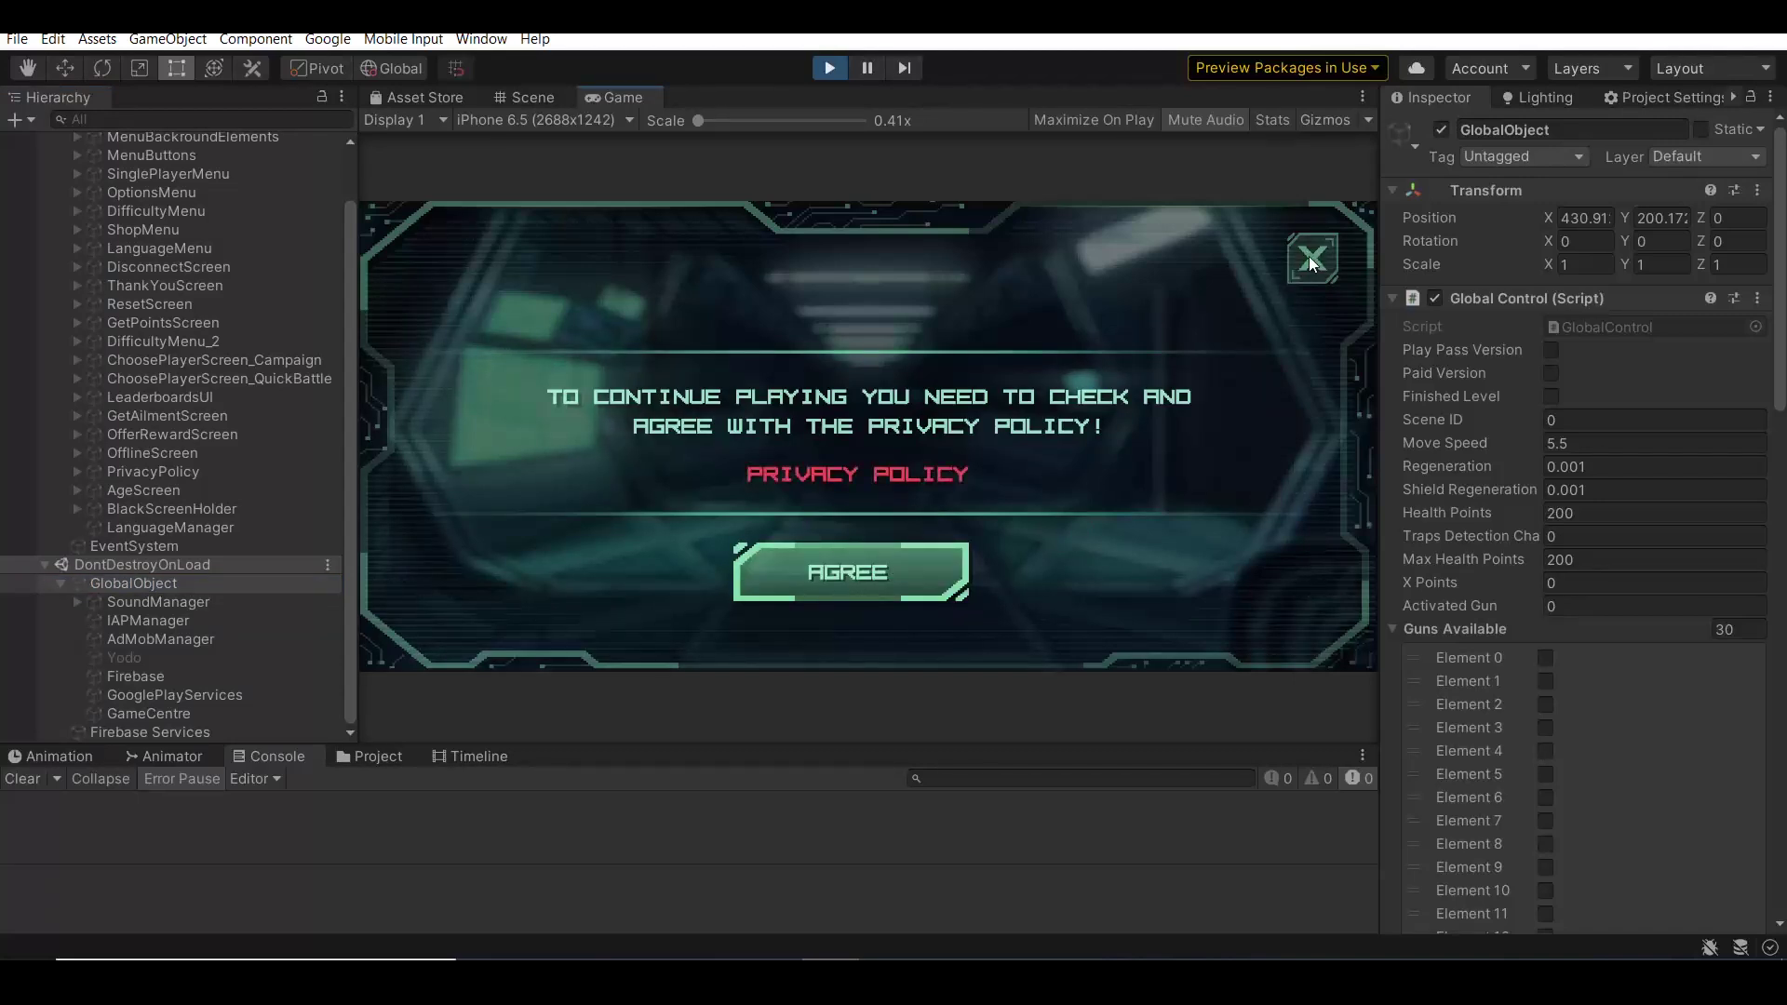
click(775, 955)
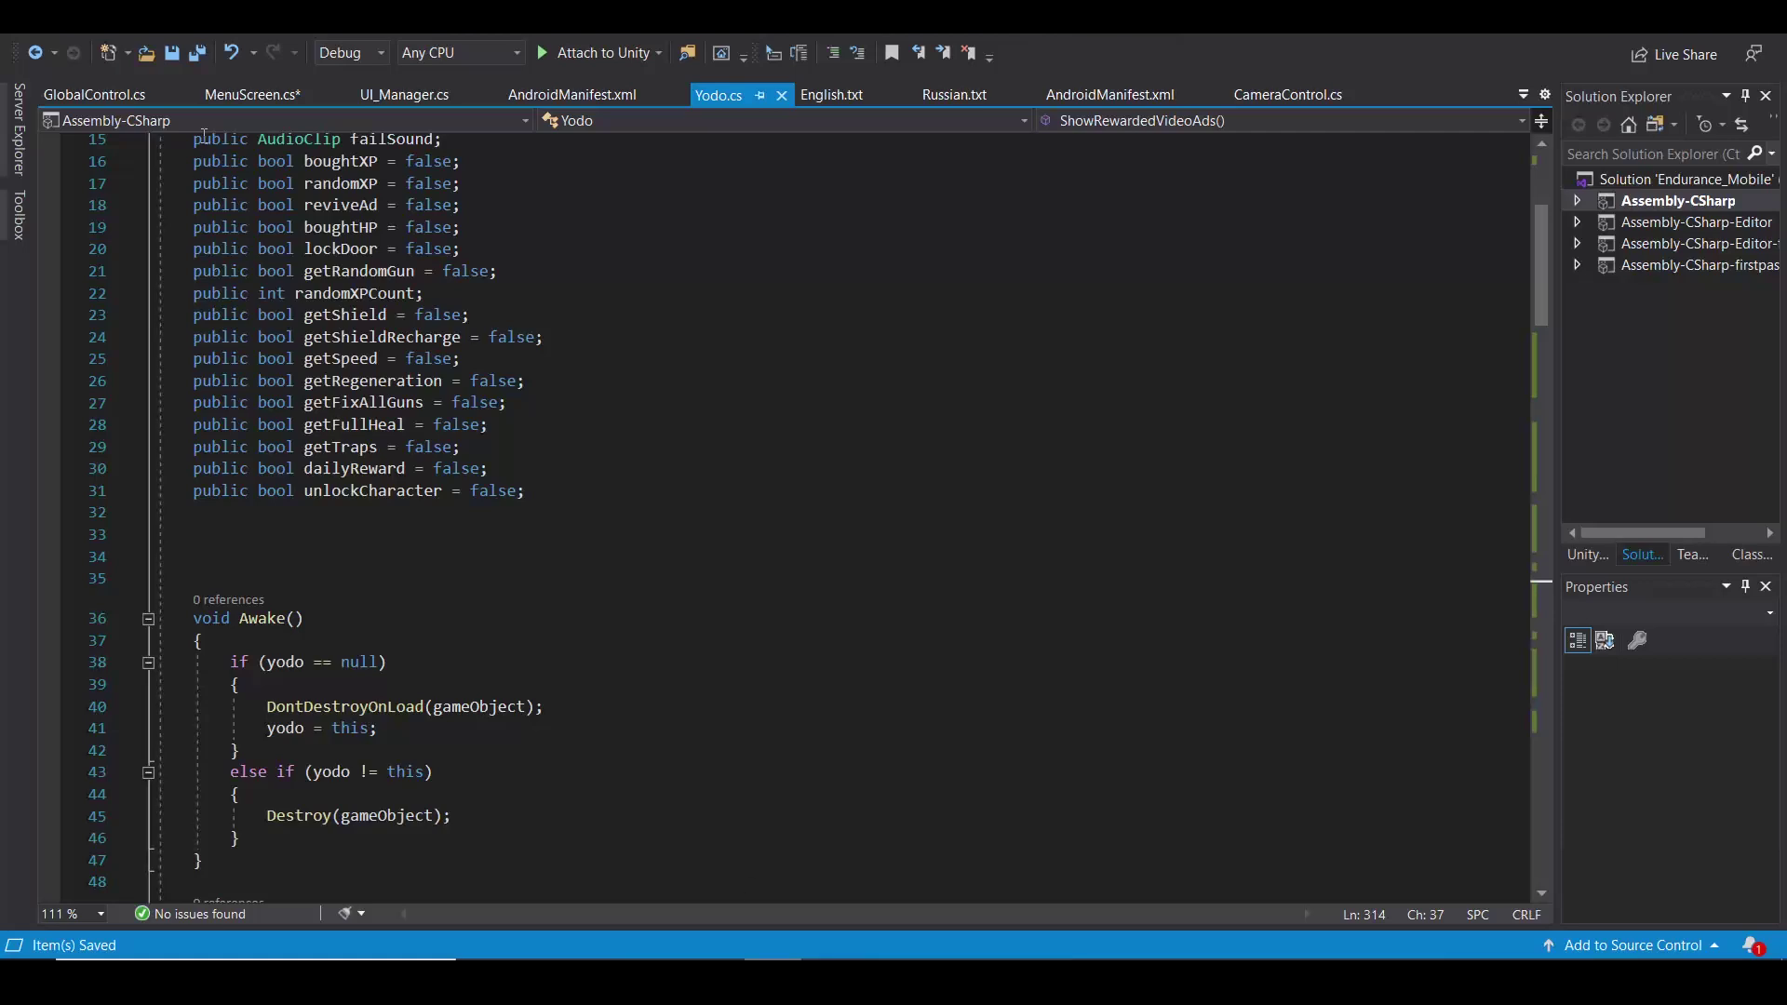
click(233, 98)
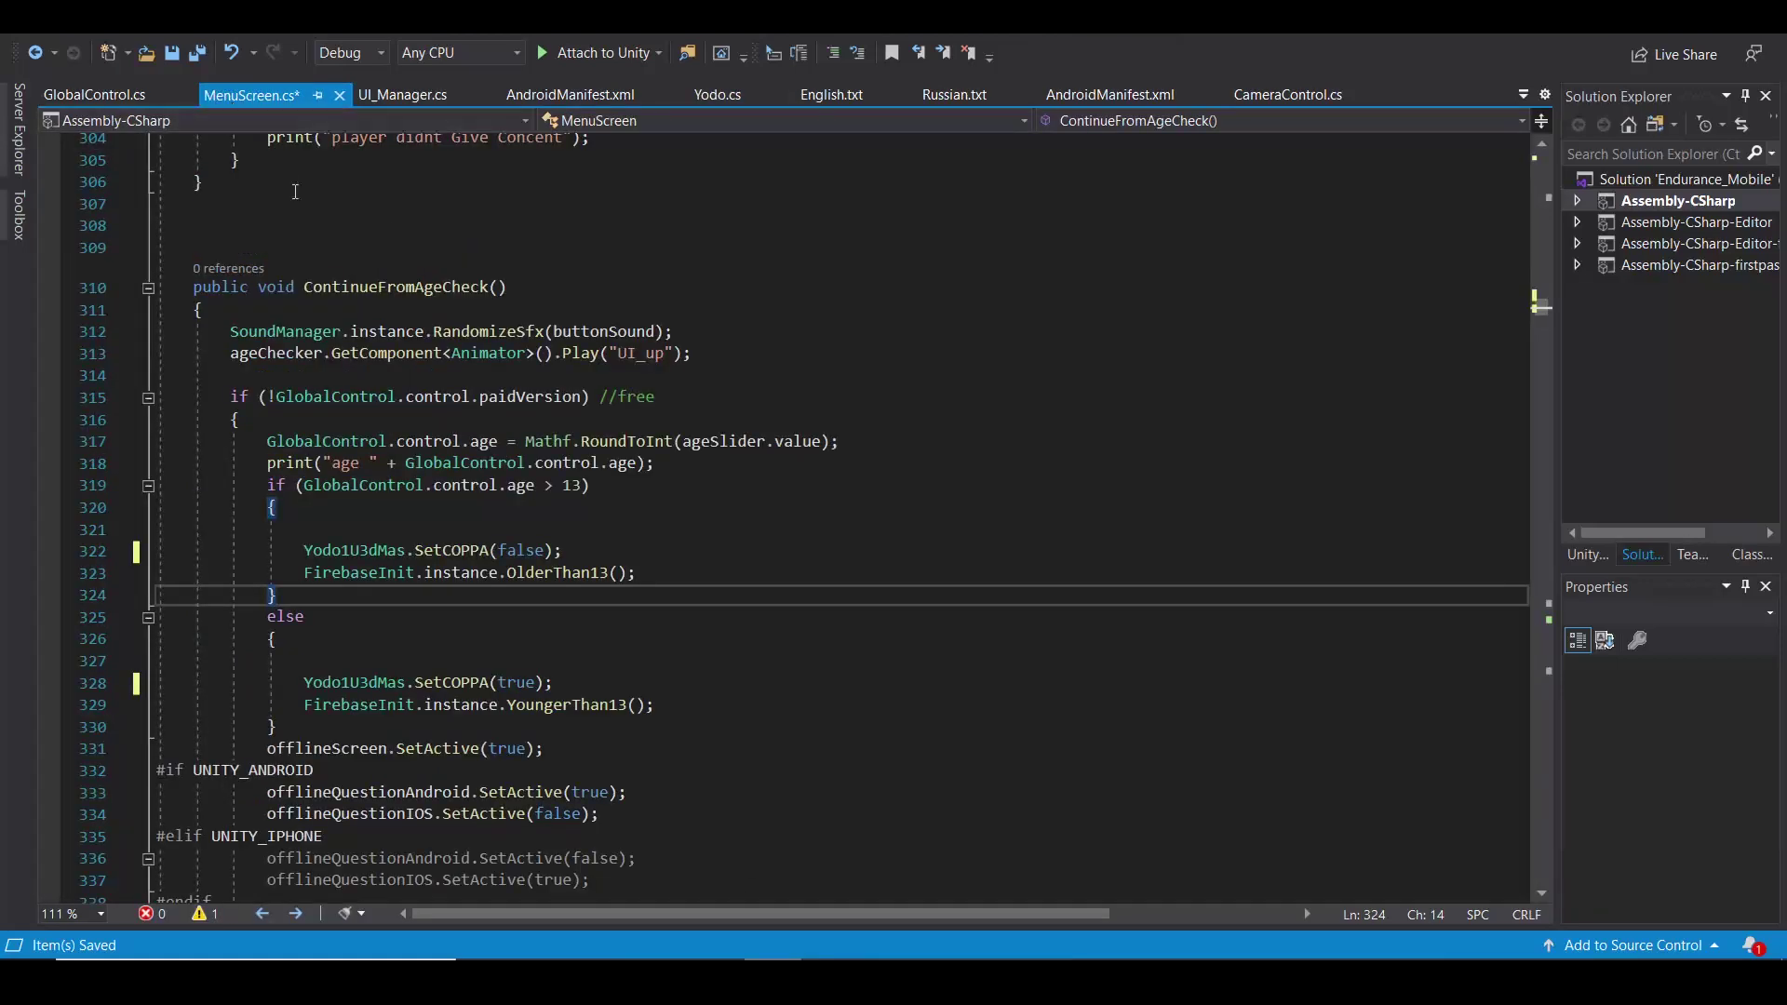
scroll(629, 306, up, 6)
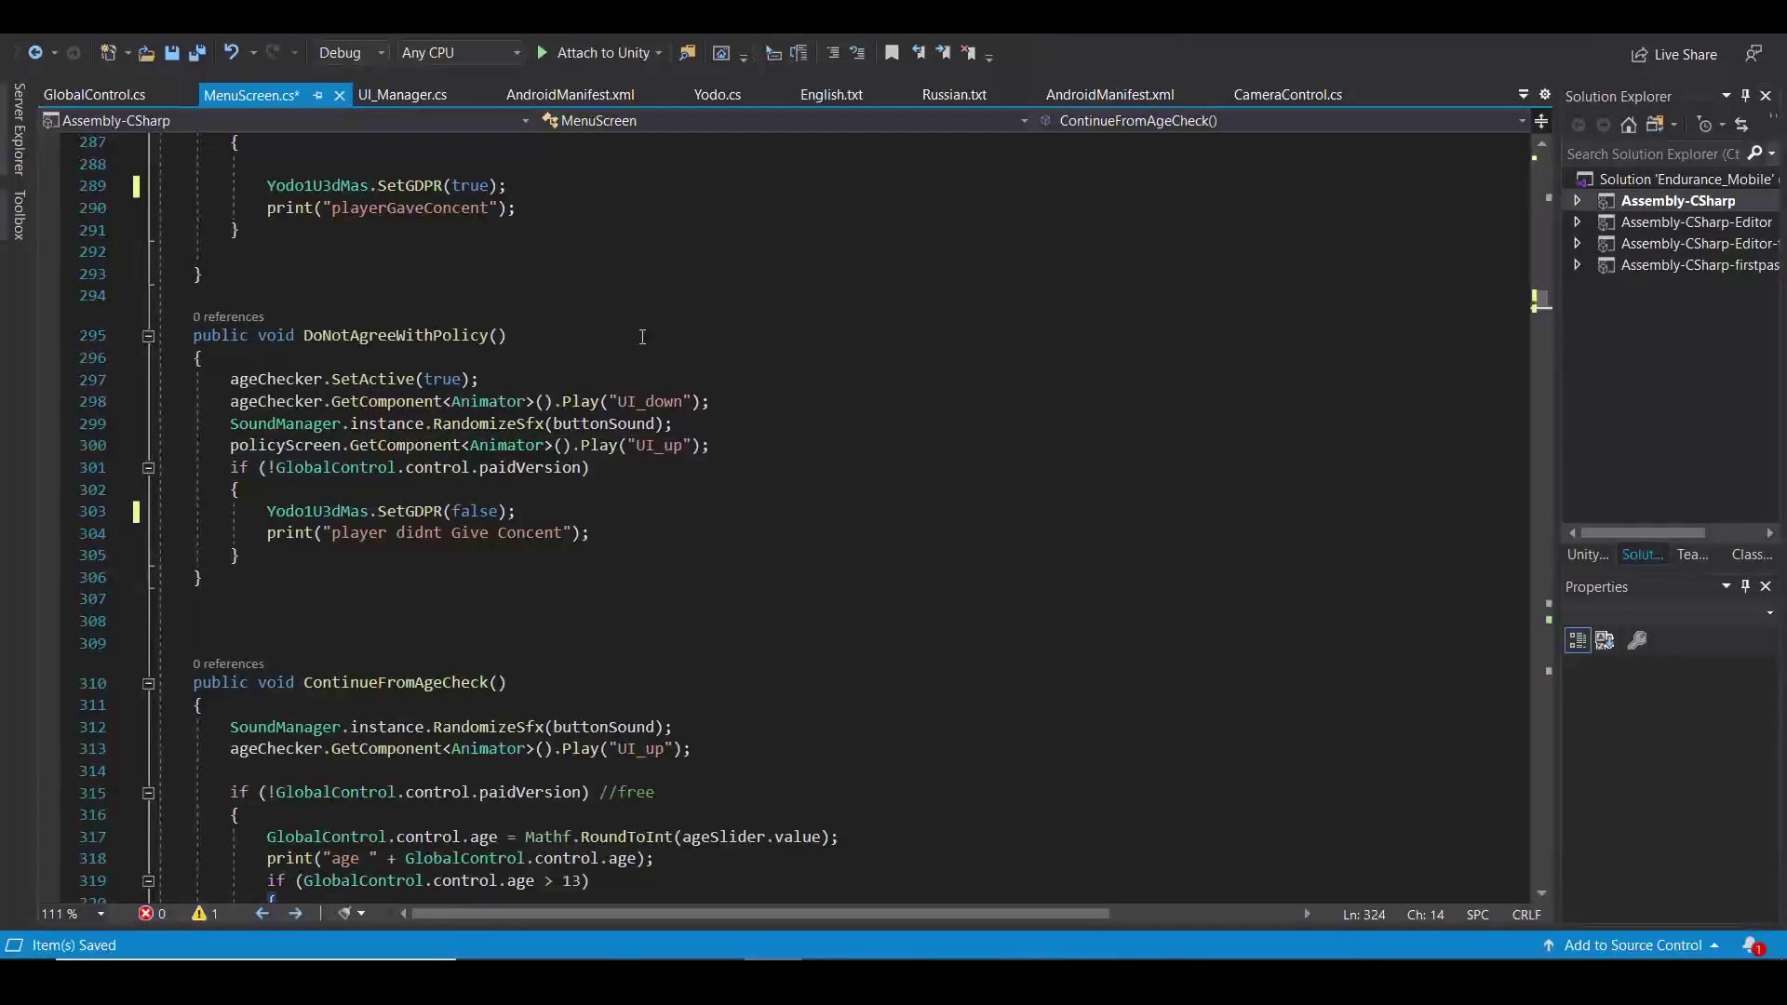
scroll(642, 336, up, 6)
scroll(642, 336, up, 6)
scroll(644, 337, up, 7)
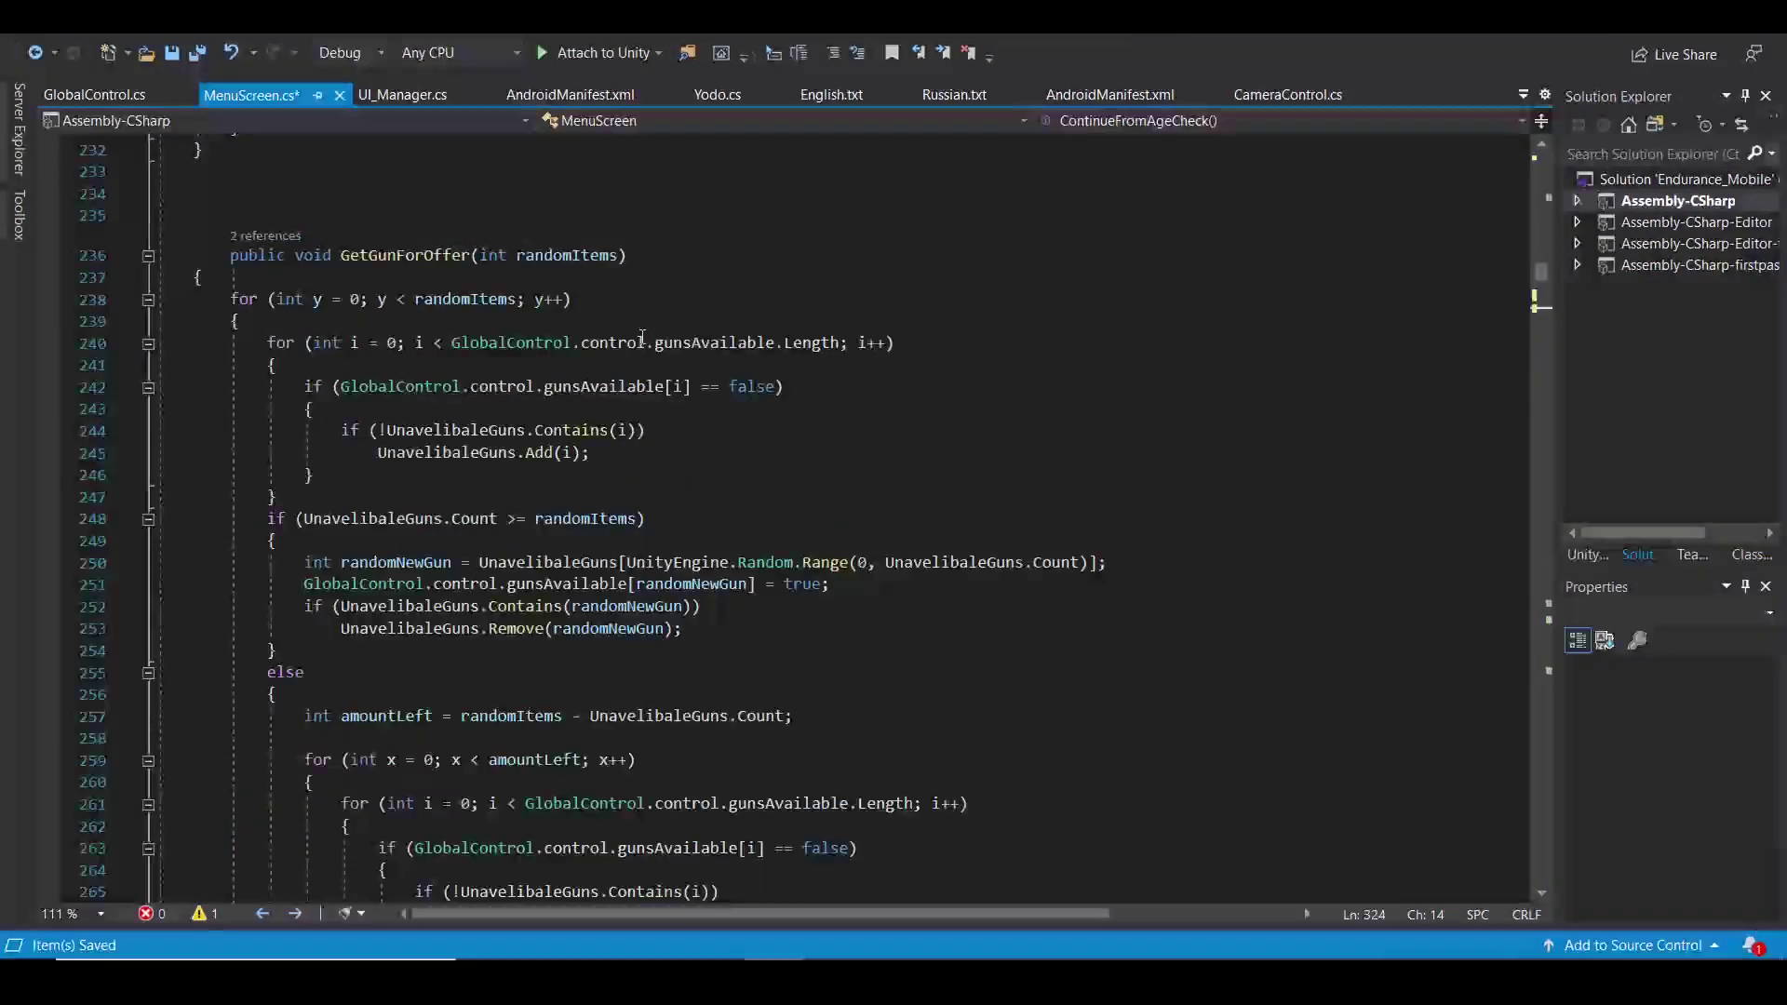
scroll(643, 337, down, 2)
scroll(642, 337, down, 12)
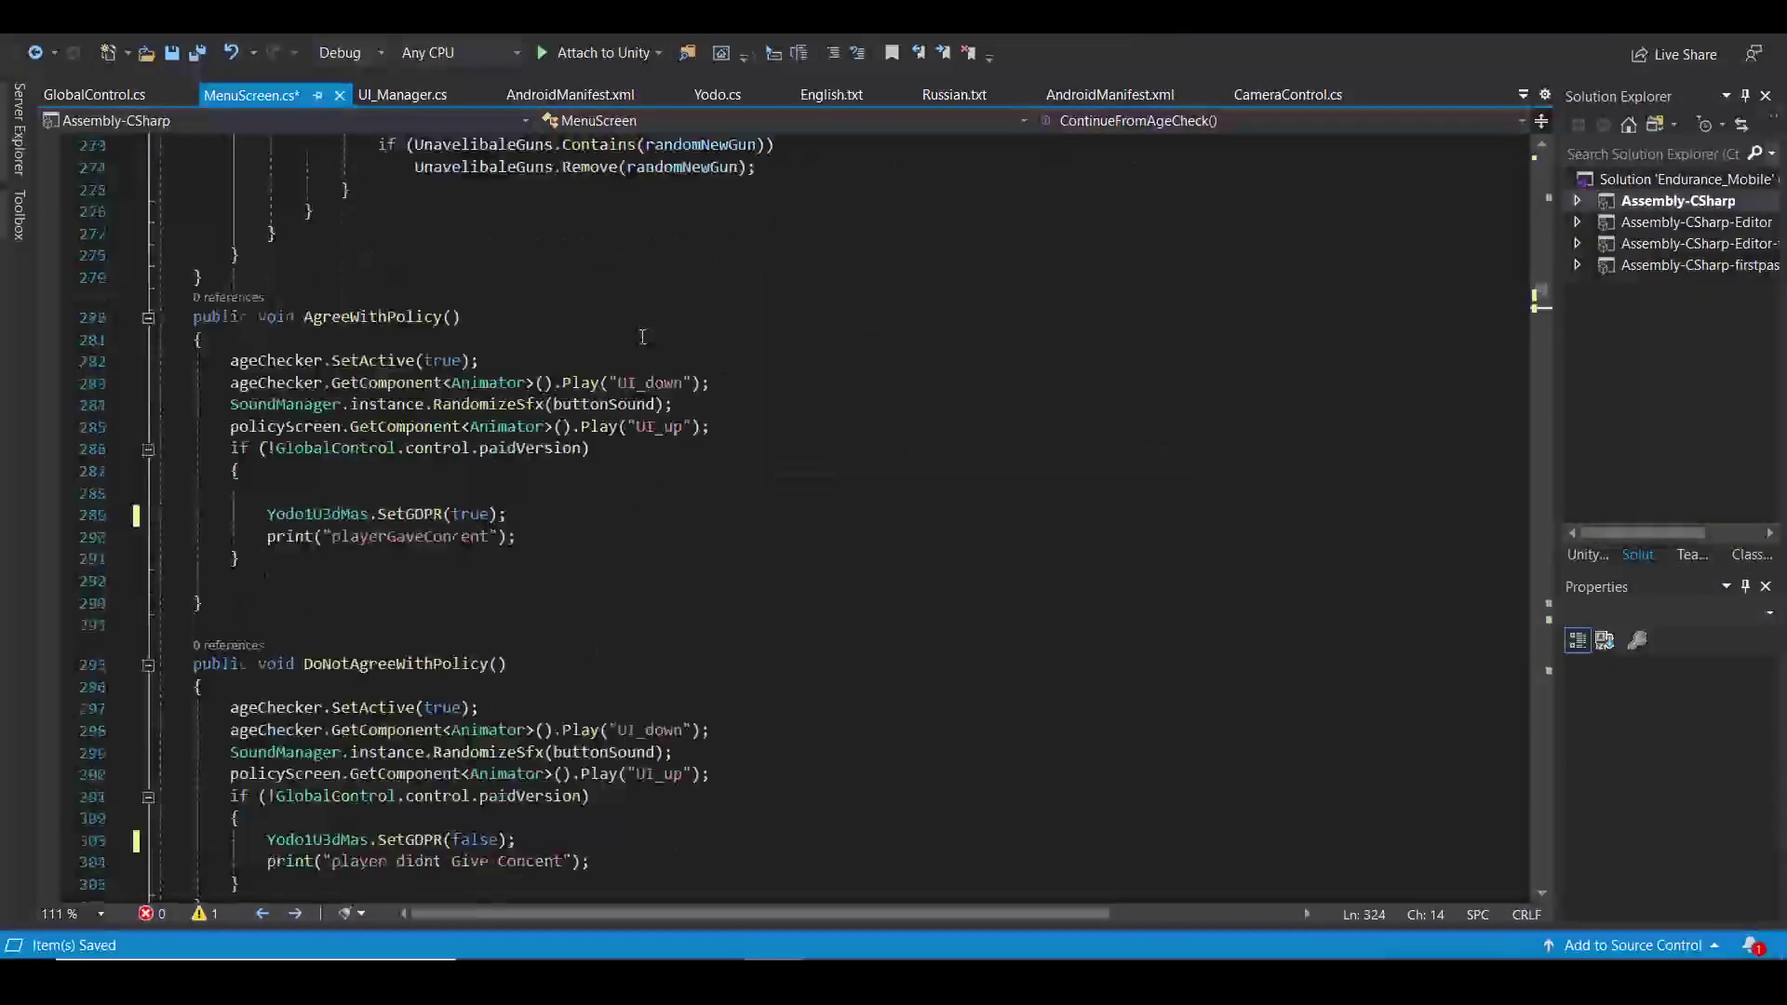
double_click(315, 319)
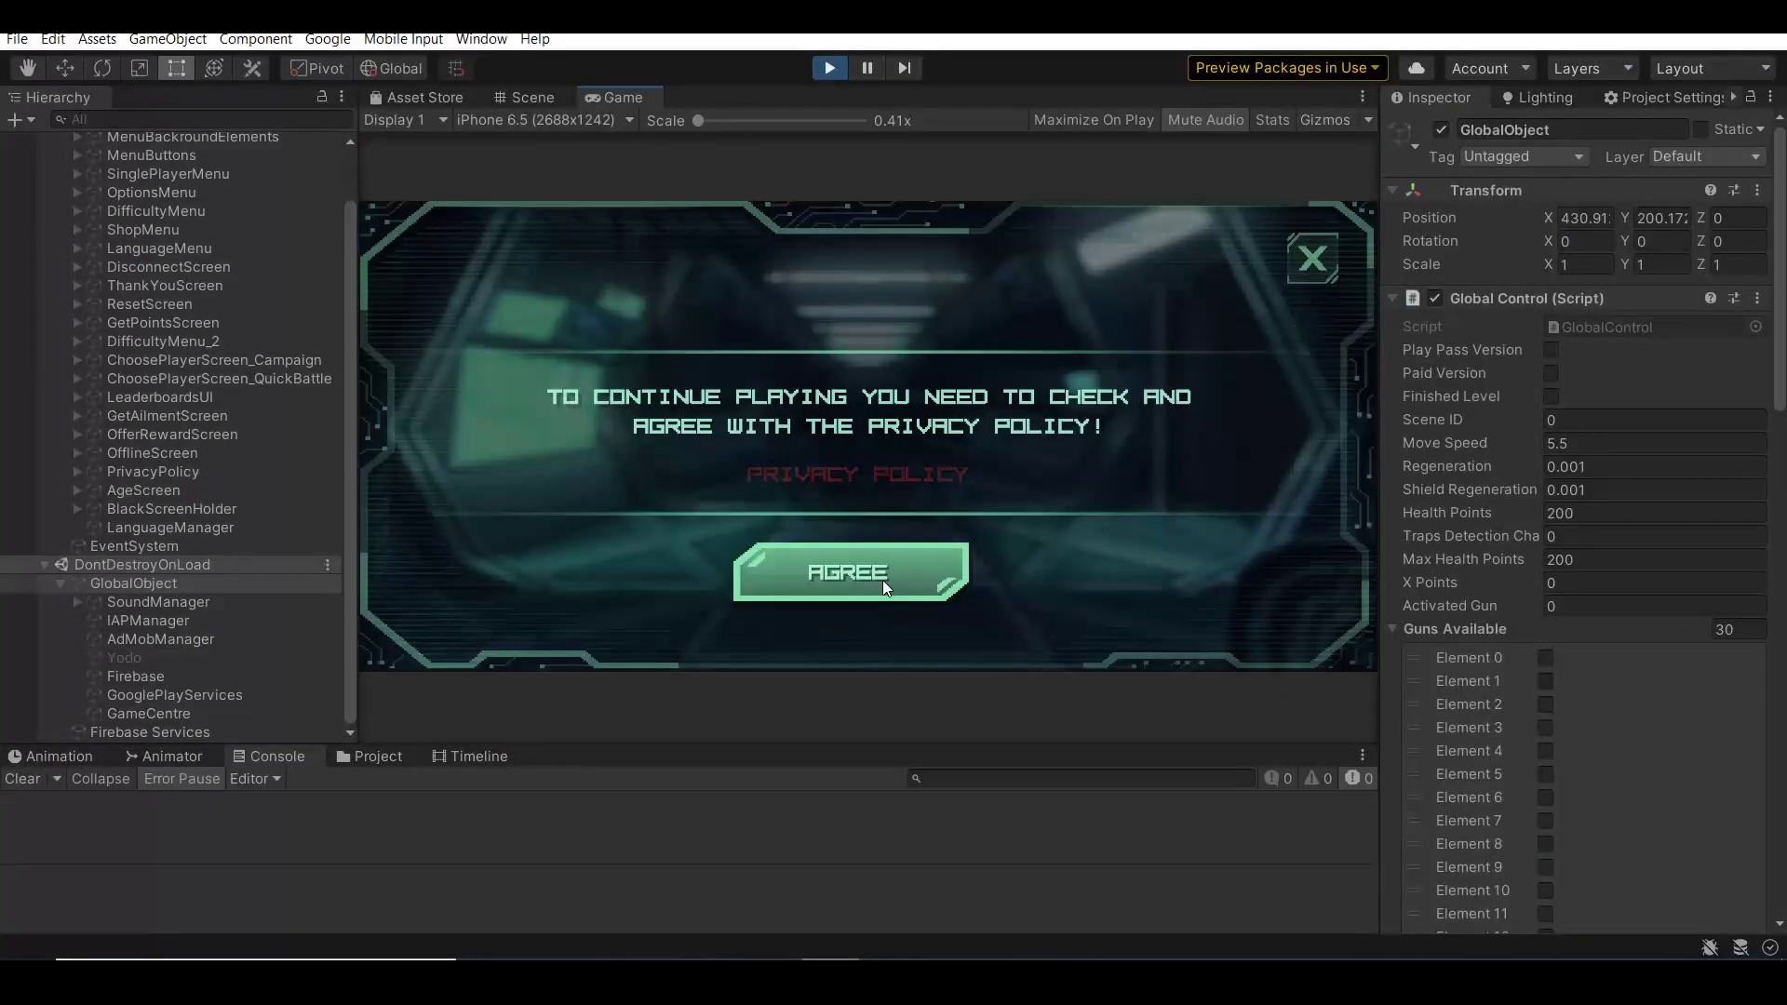
click(882, 580)
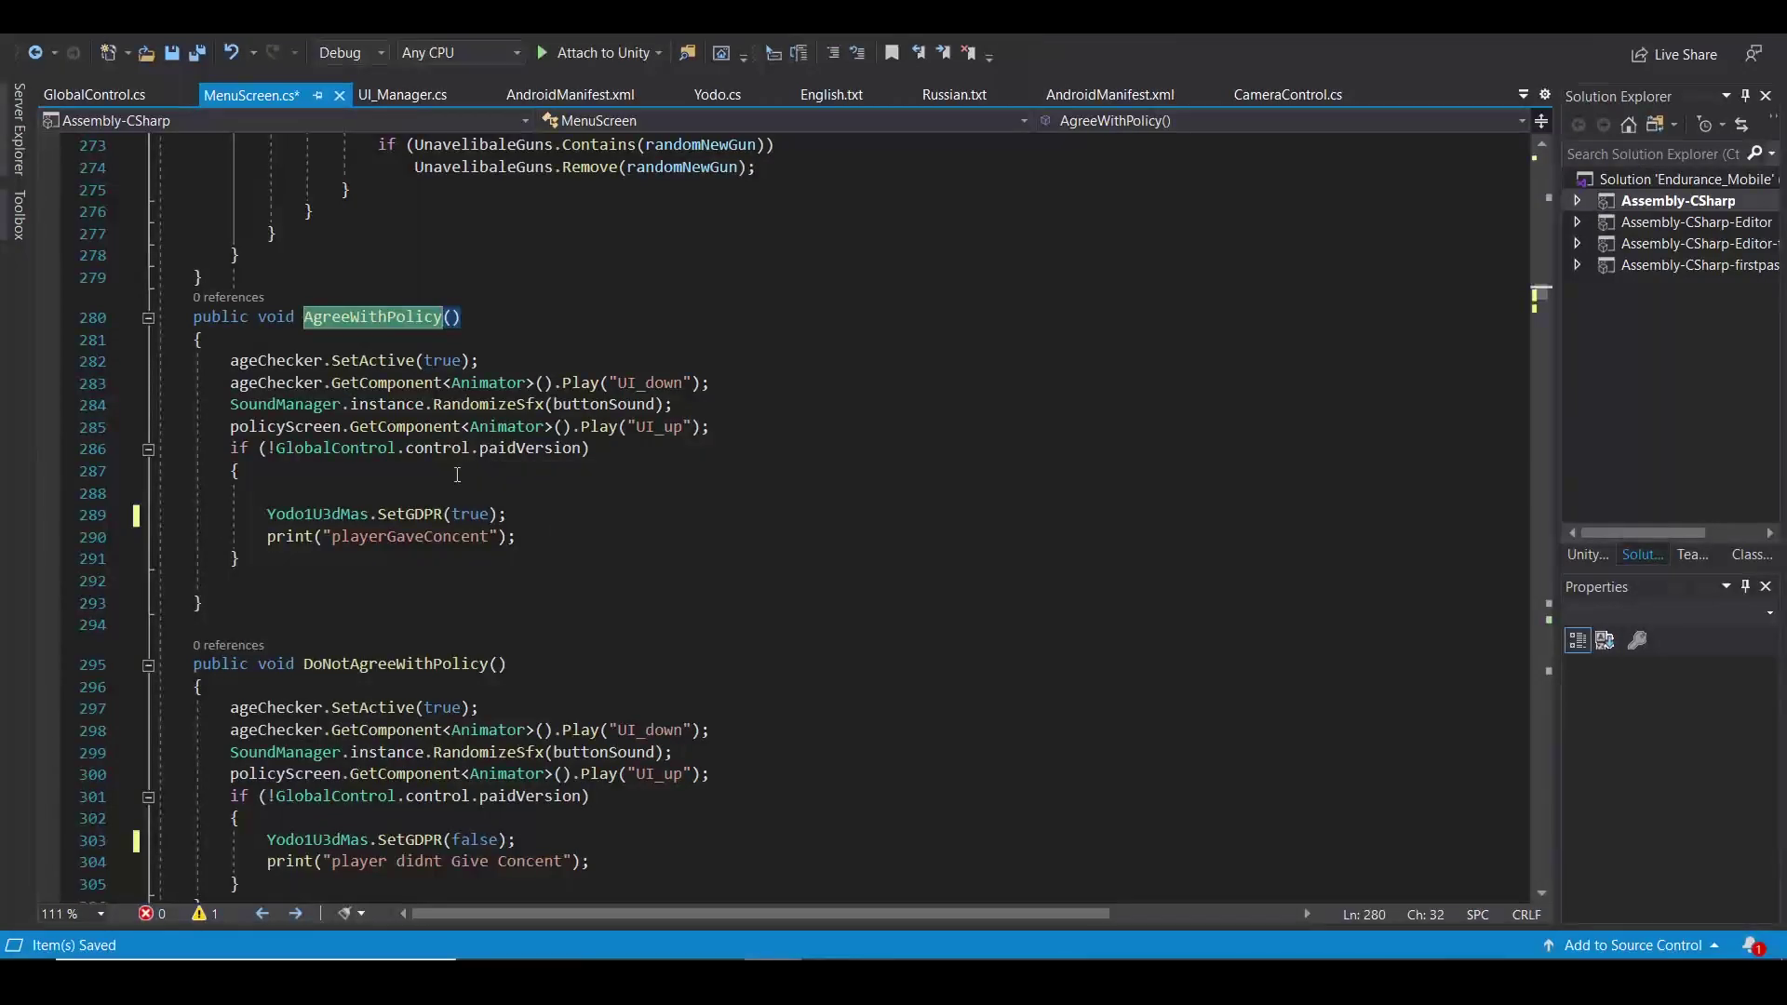
click(441, 475)
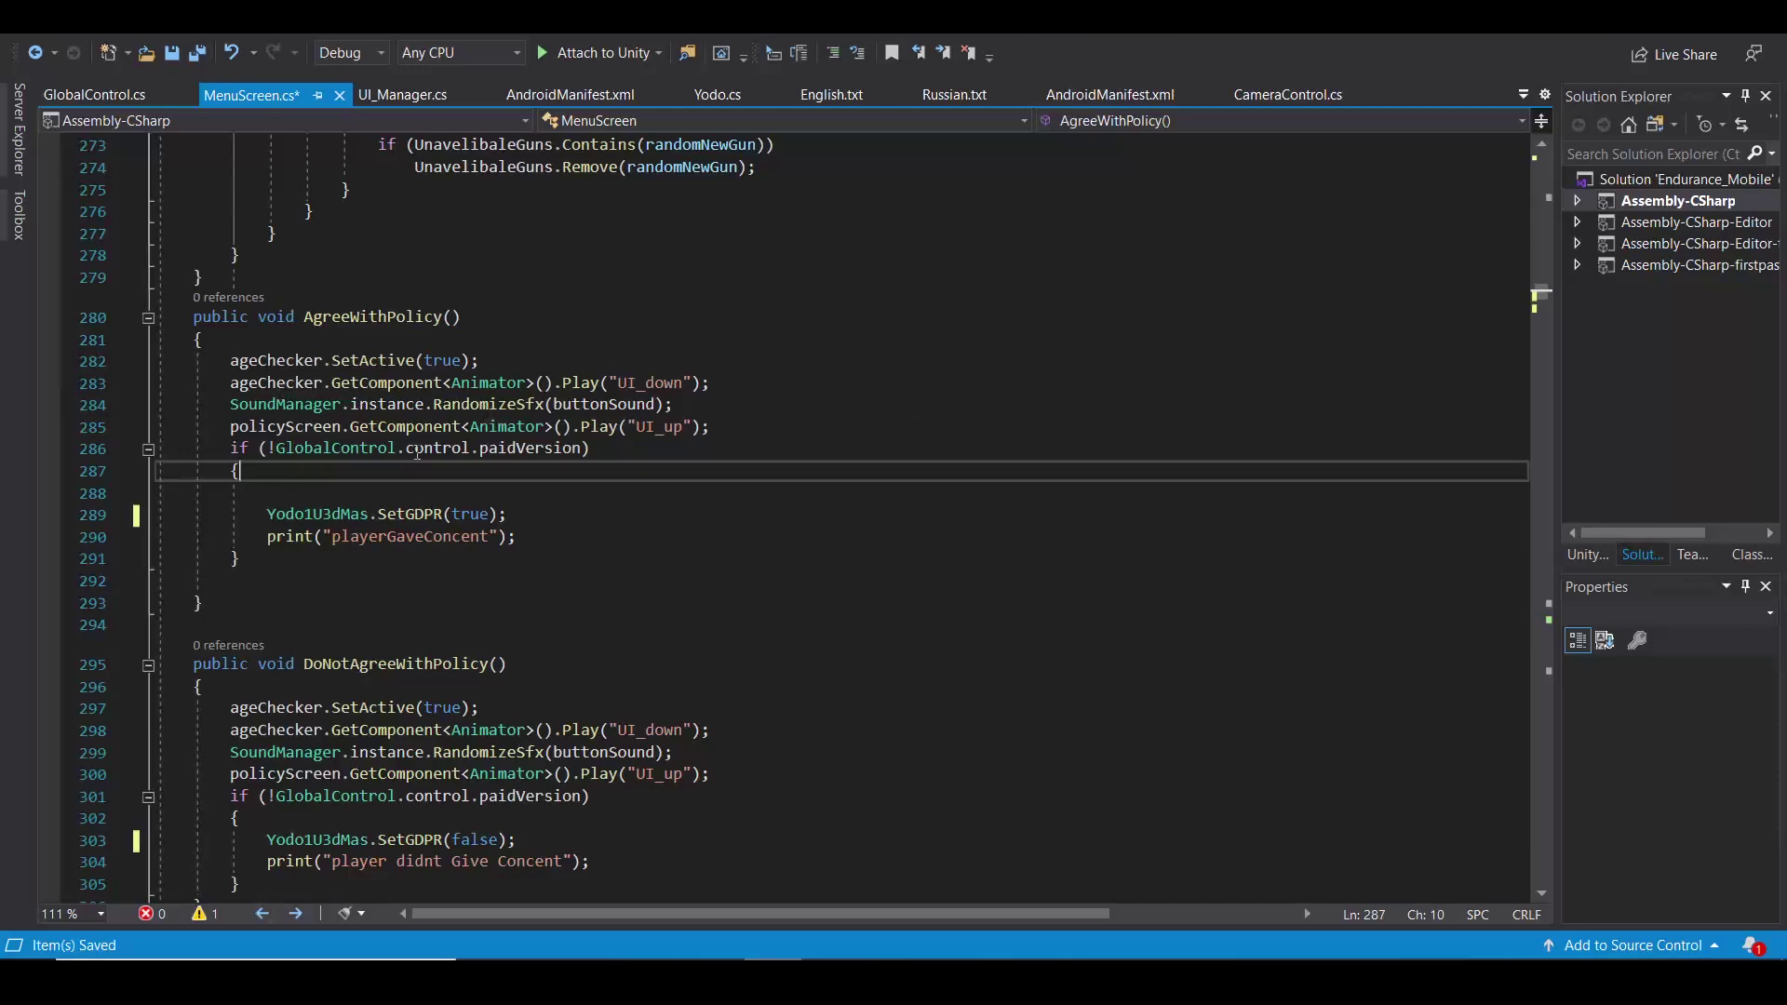
drag(509, 514, 266, 511)
click(266, 512)
key(Up)
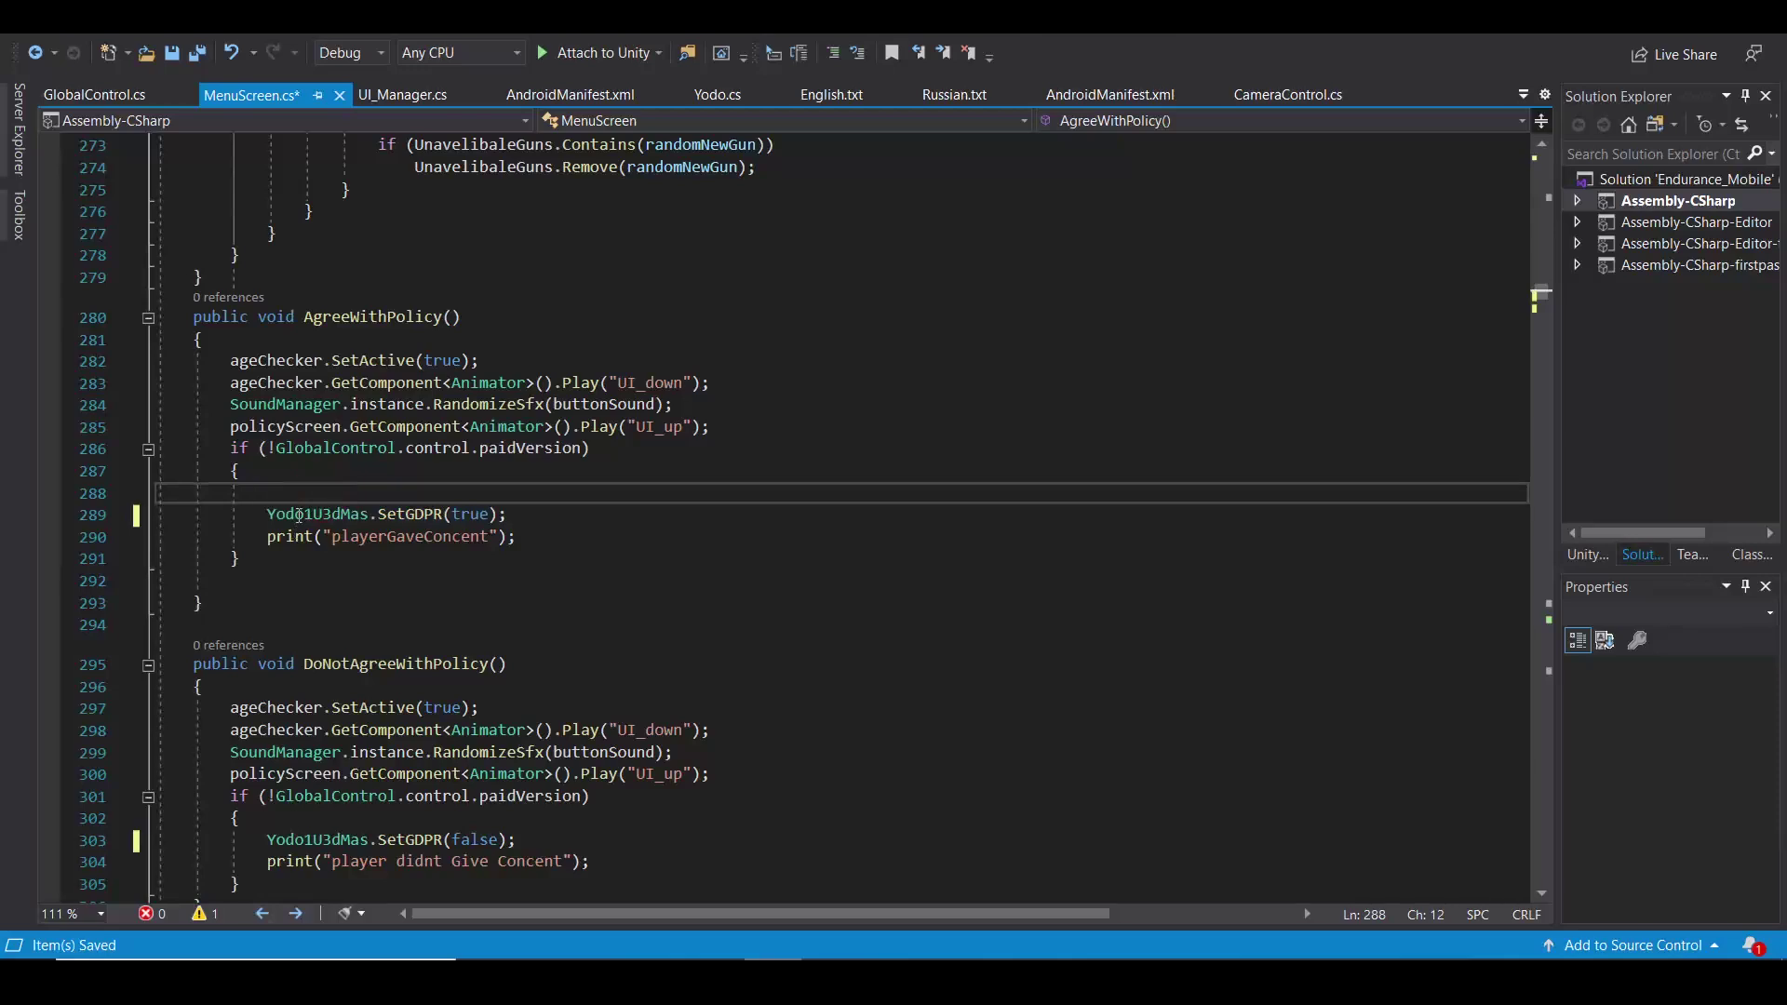
click(298, 515)
click(396, 519)
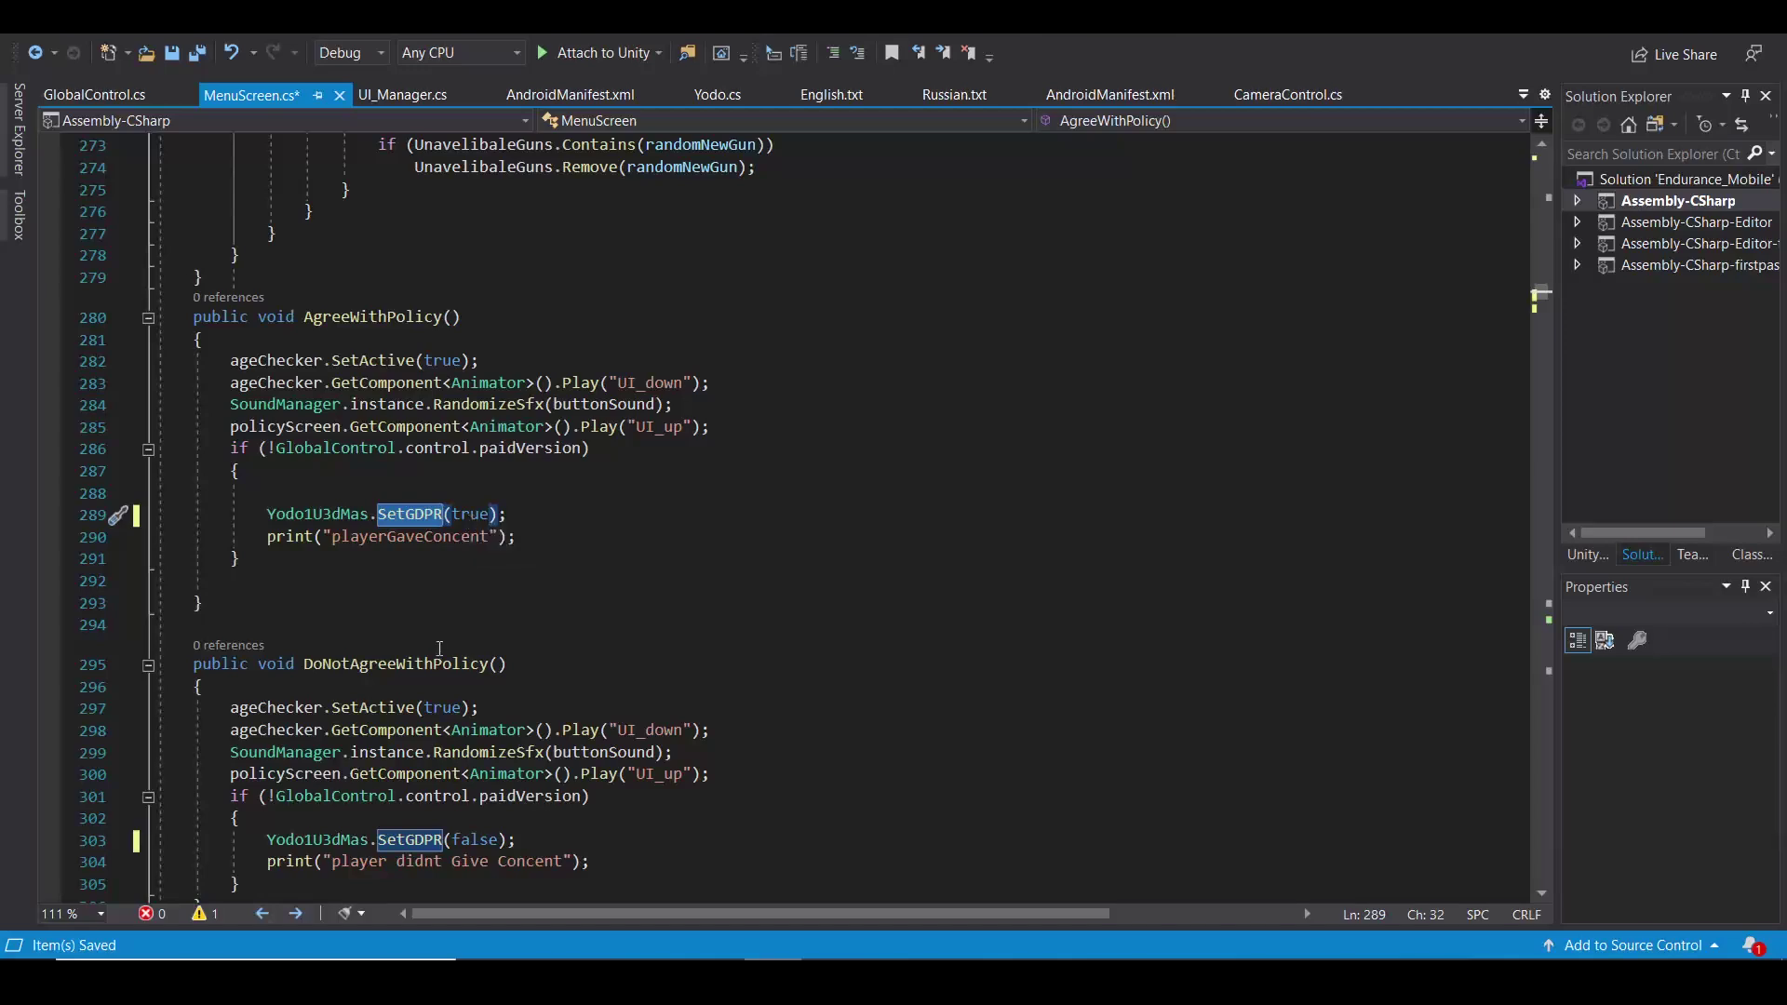
scroll(436, 628, down, 2)
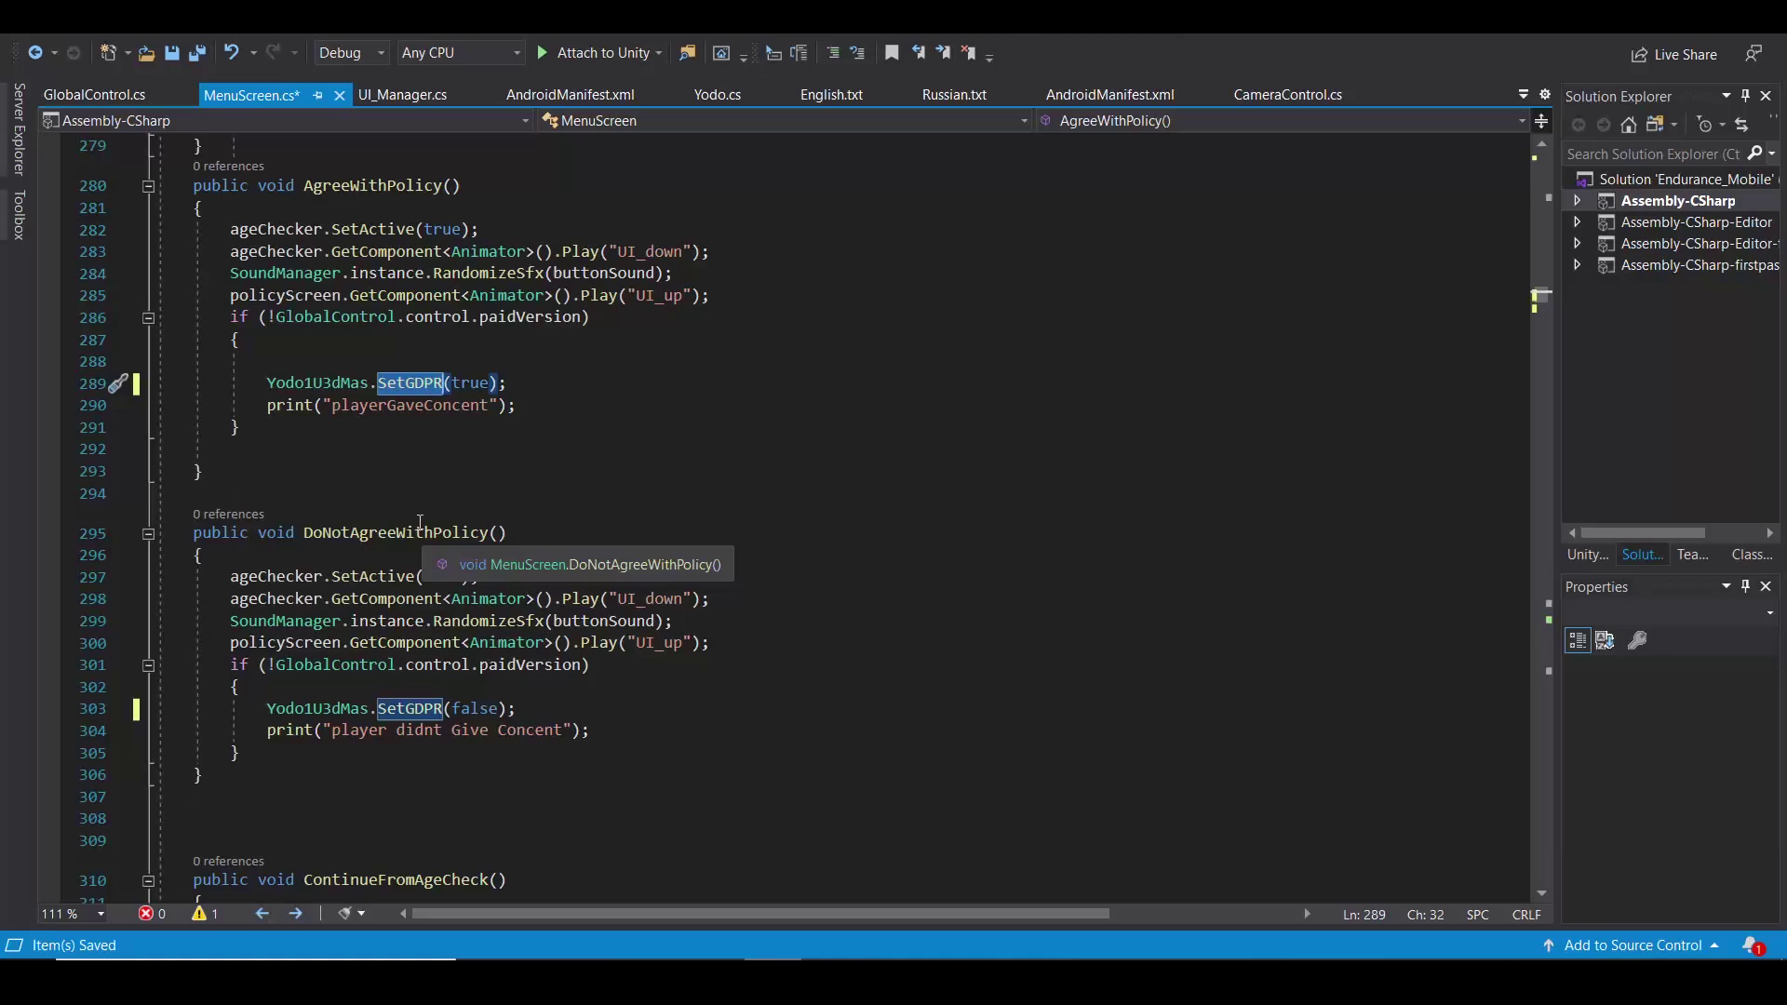
scroll(475, 552, down, 2)
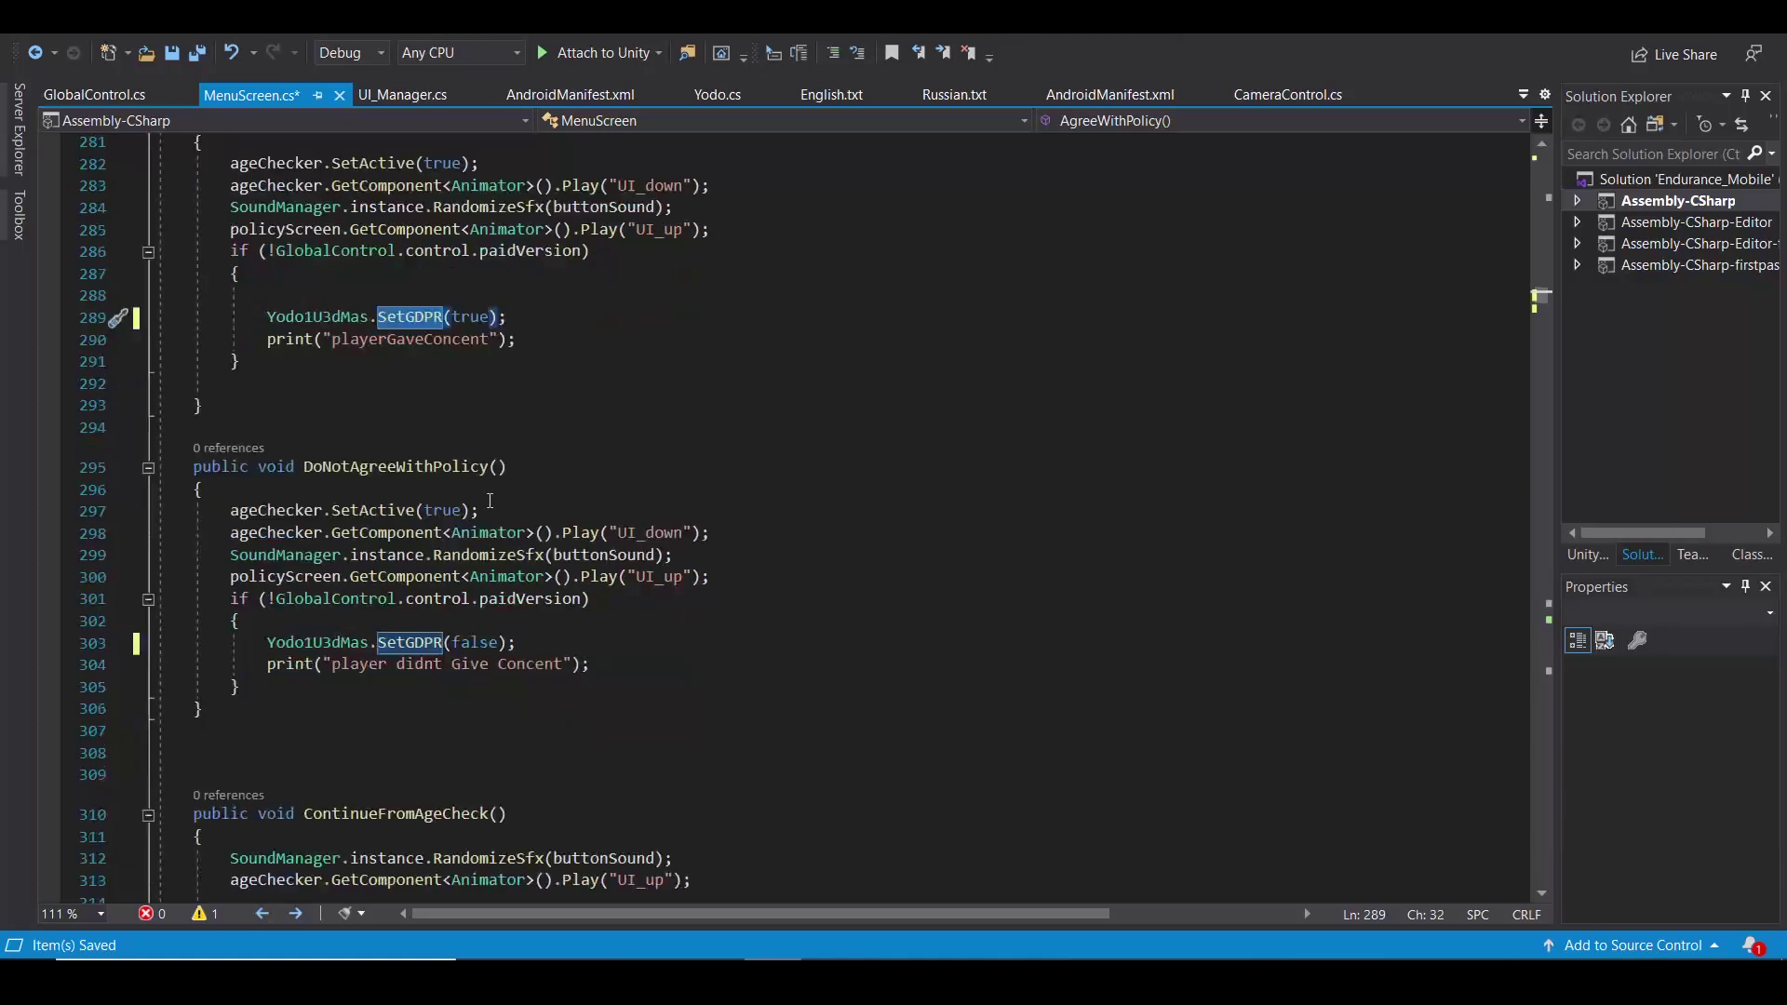
drag(538, 577, 268, 577)
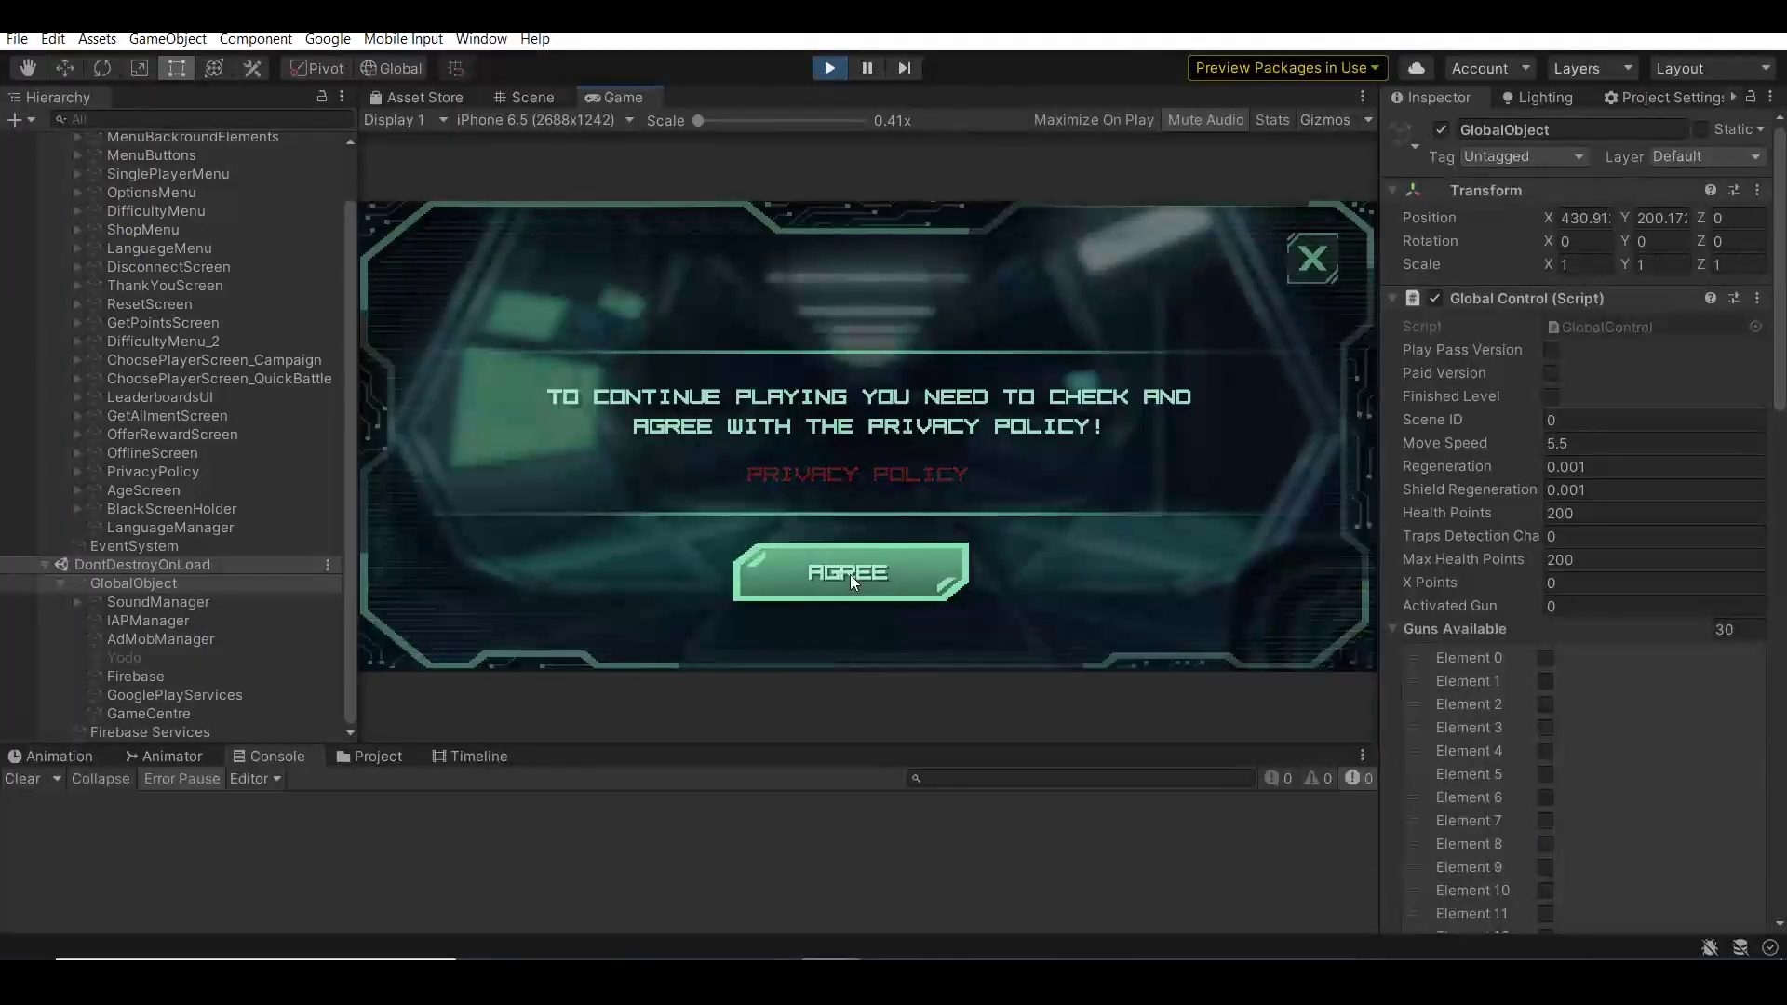
In the running game, agree to the privacy policy and continue past the age check at 18.
click(851, 573)
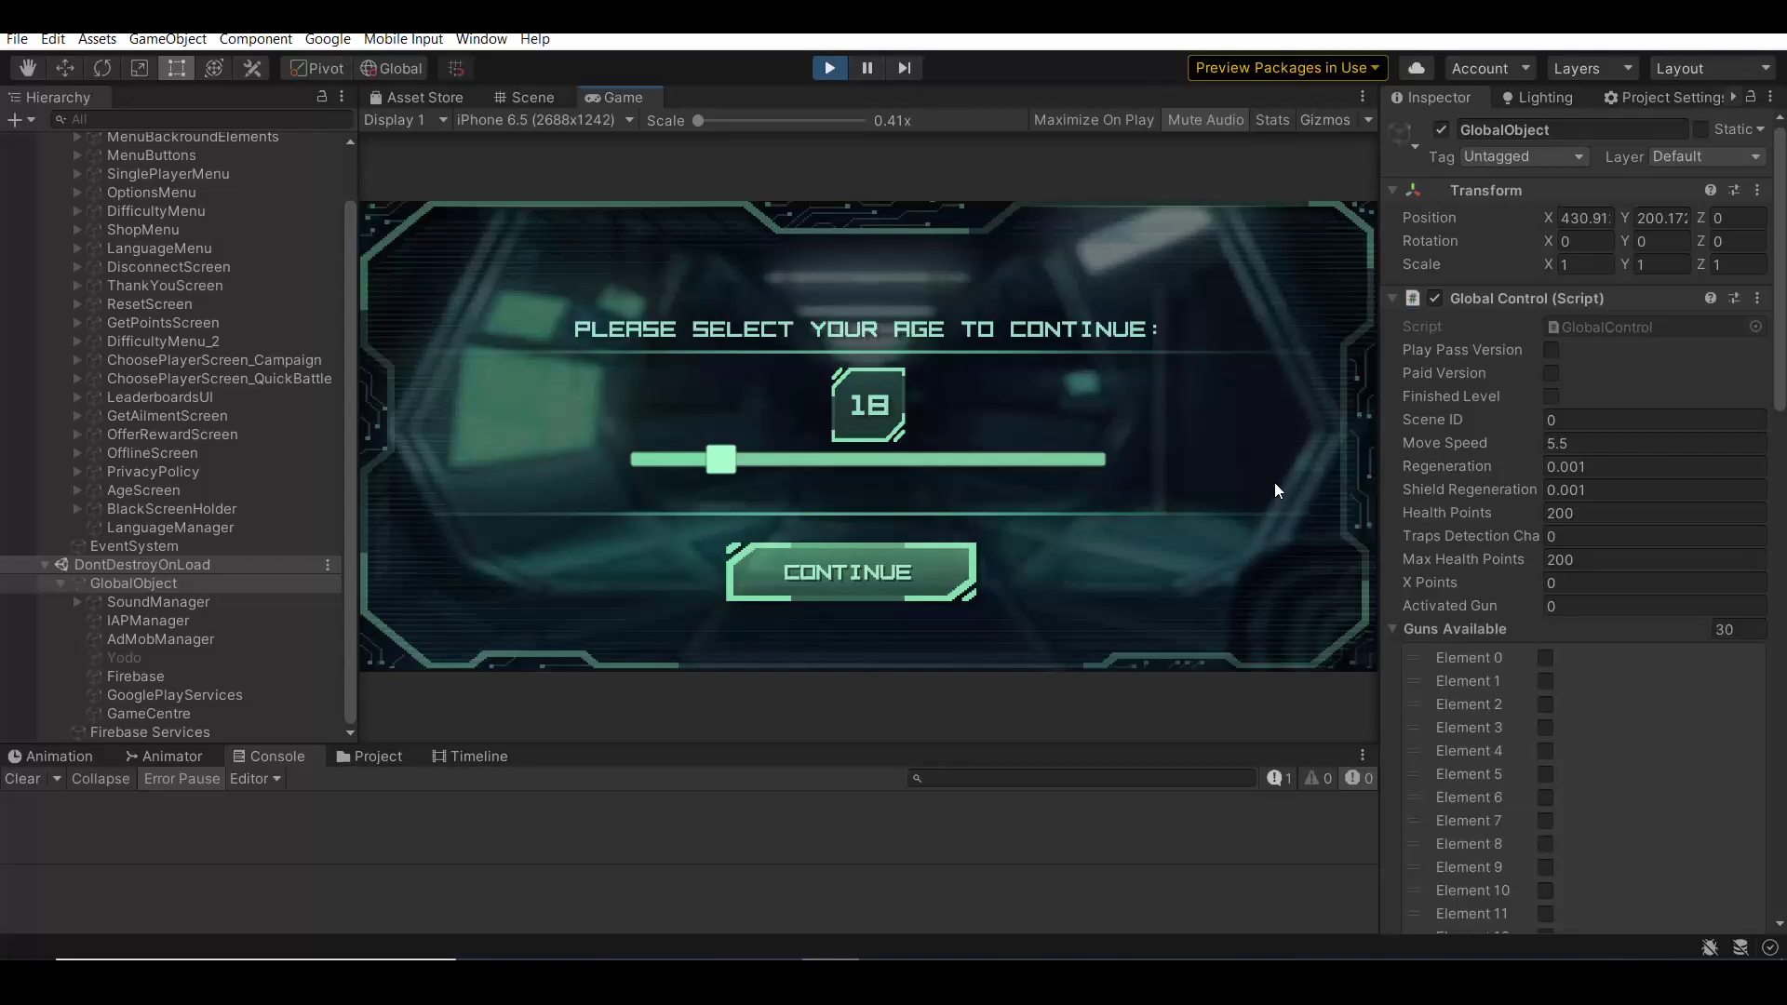
click(881, 564)
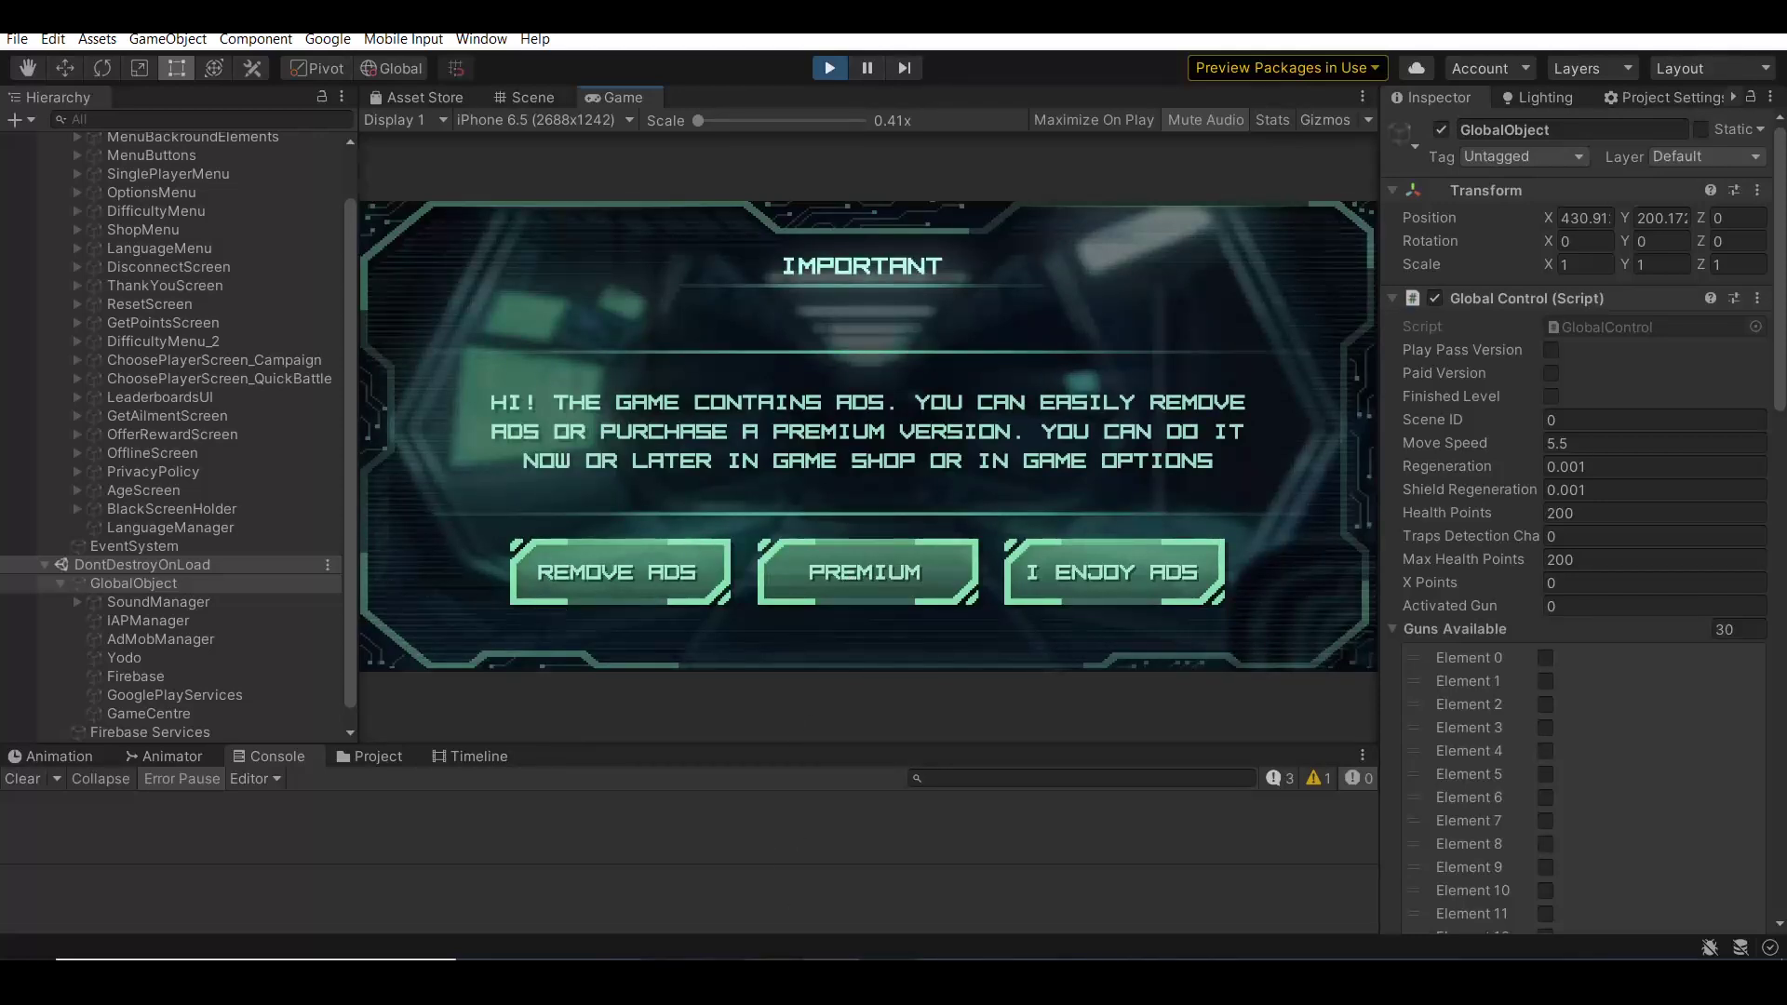
key(alt+Tab)
scroll(507, 586, down, 3)
scroll(507, 587, down, 3)
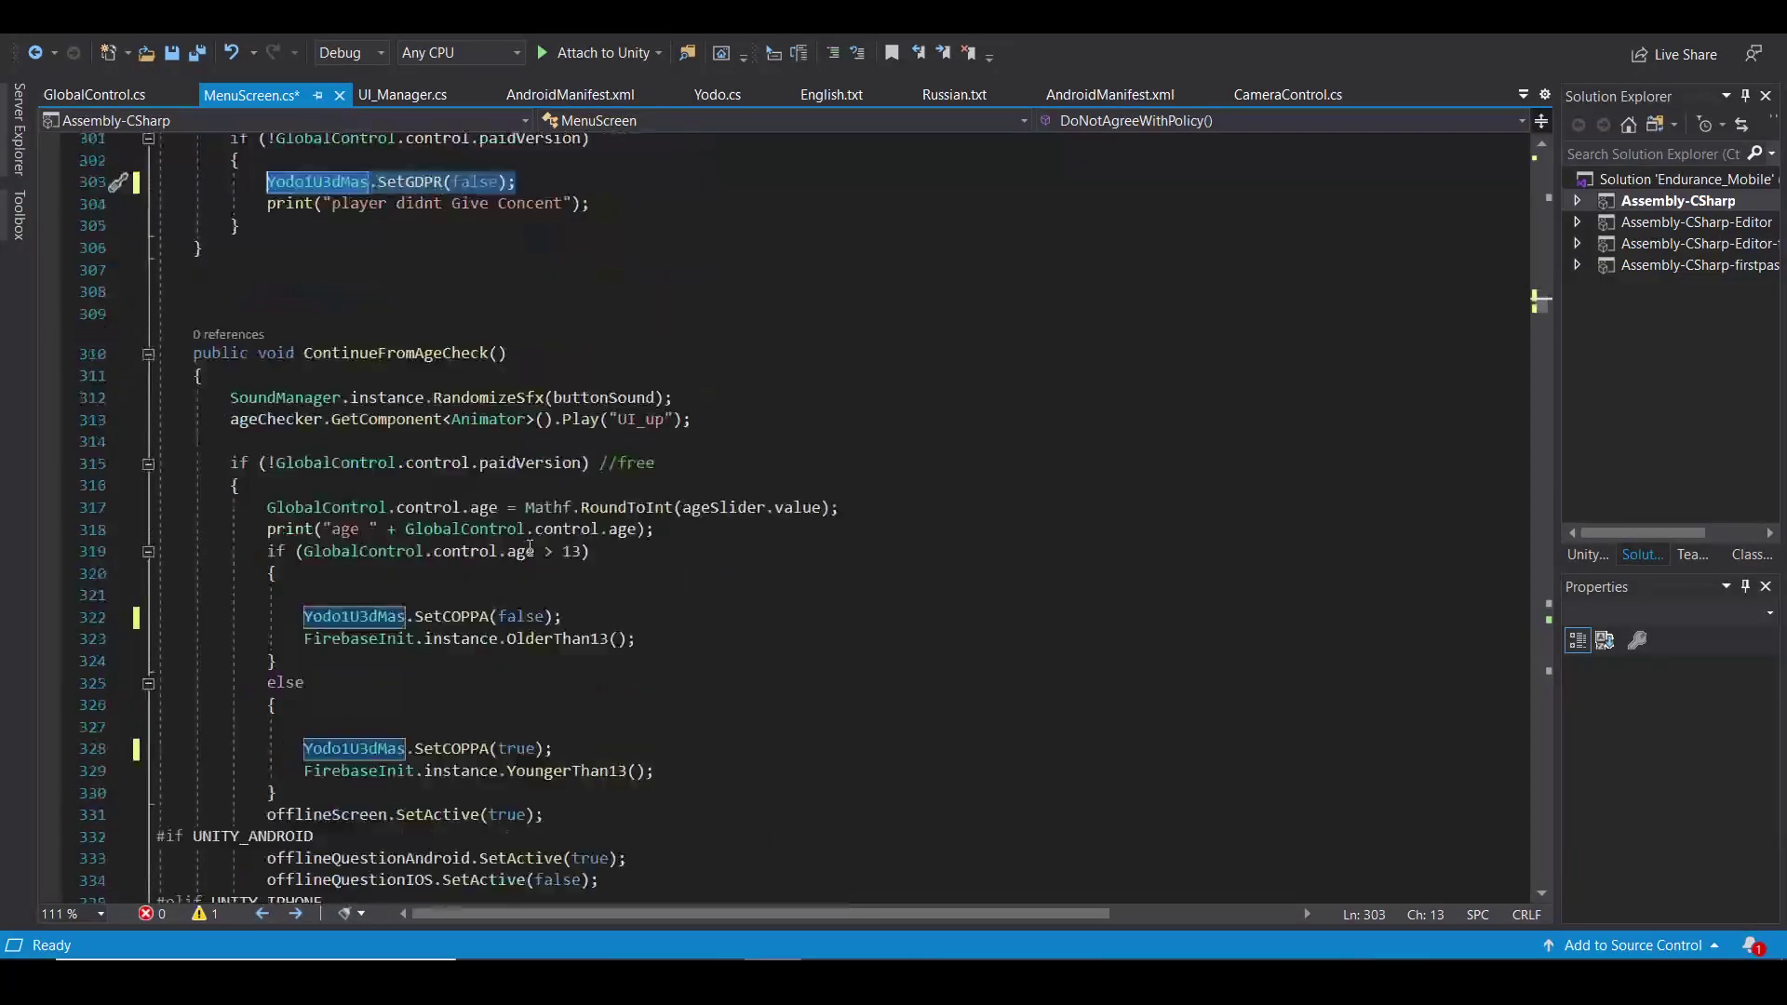
Check ContinueFromAgeCheck's SetCOPPA(false) over-13 branch and SetCOPPA(true) else branch, then mark the yodo.SetActive line.
double_click(391, 354)
drag(267, 551, 463, 788)
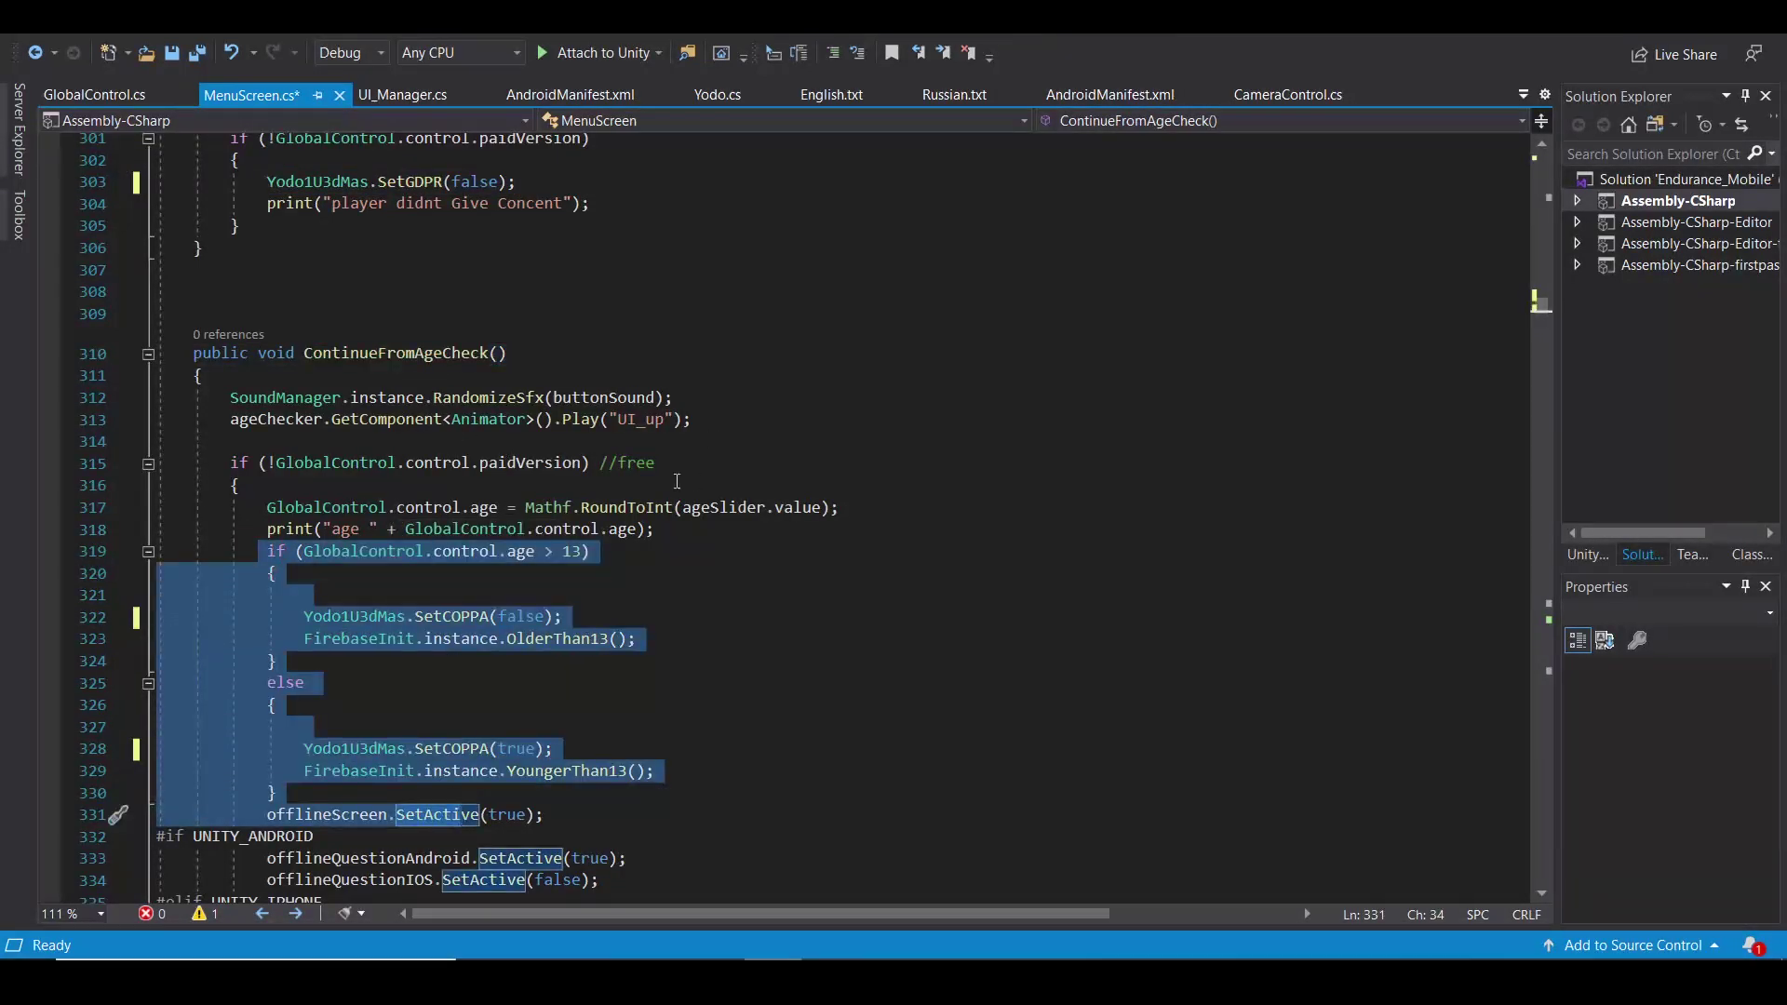
click(436, 584)
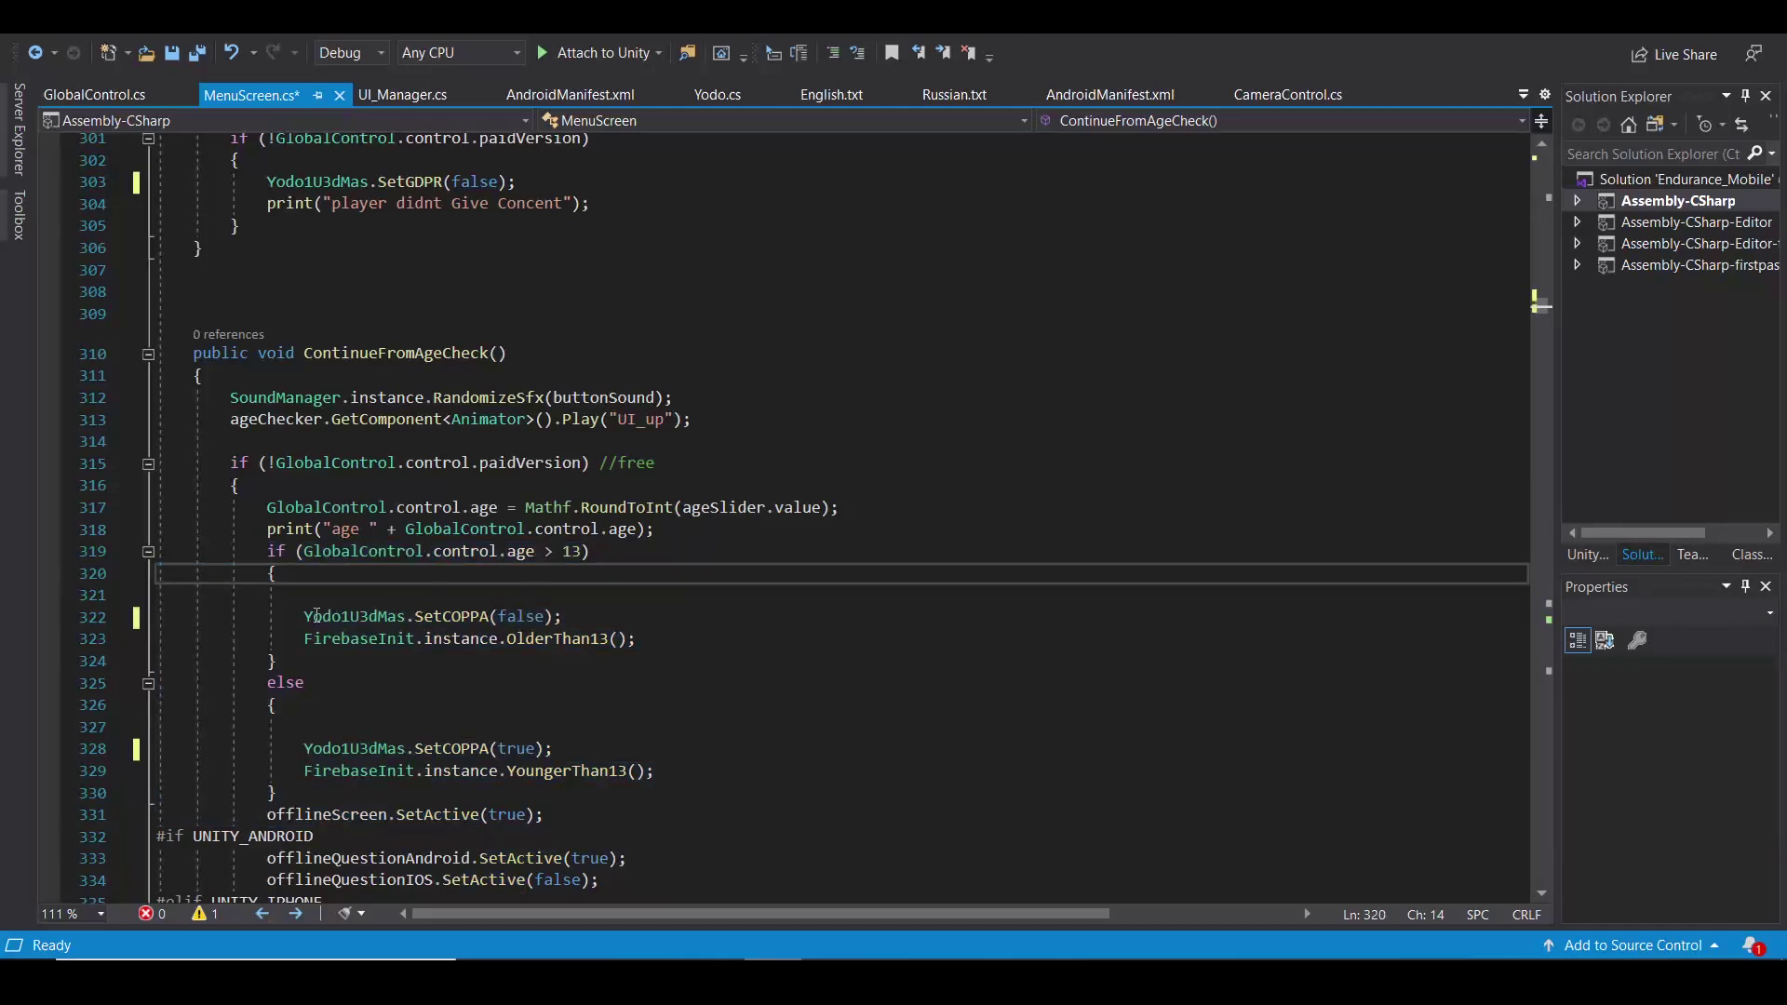
drag(303, 615, 566, 616)
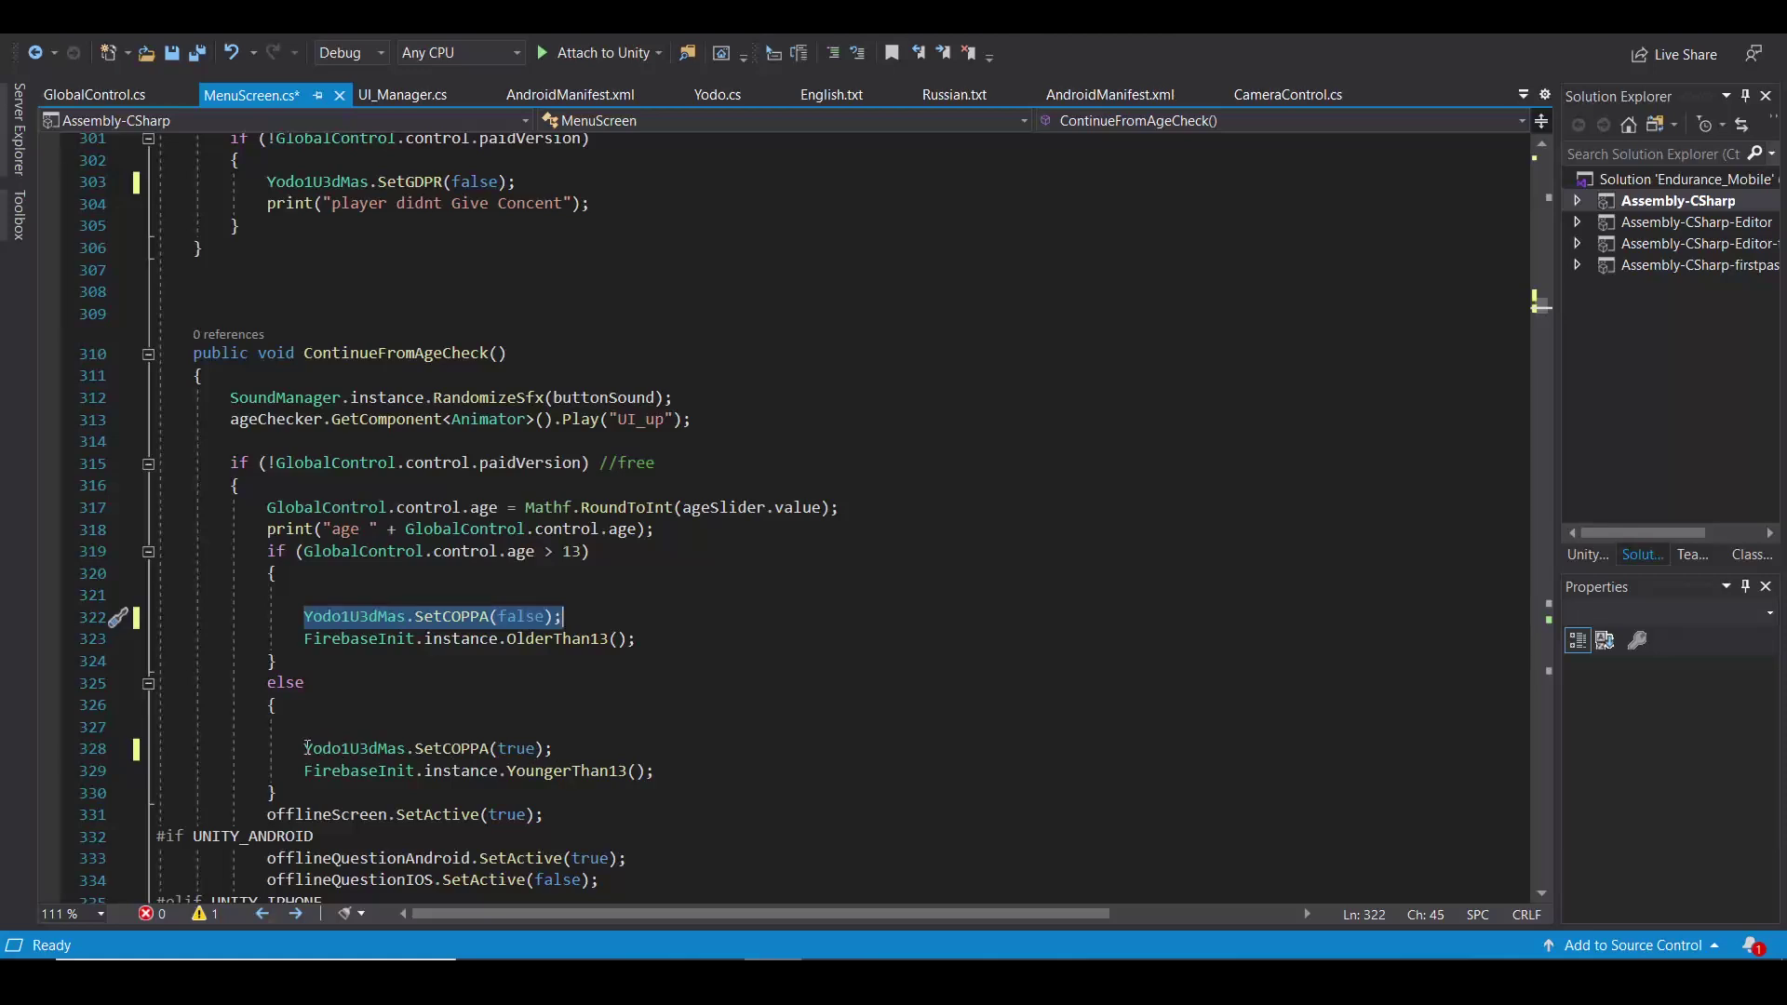
drag(305, 749, 553, 750)
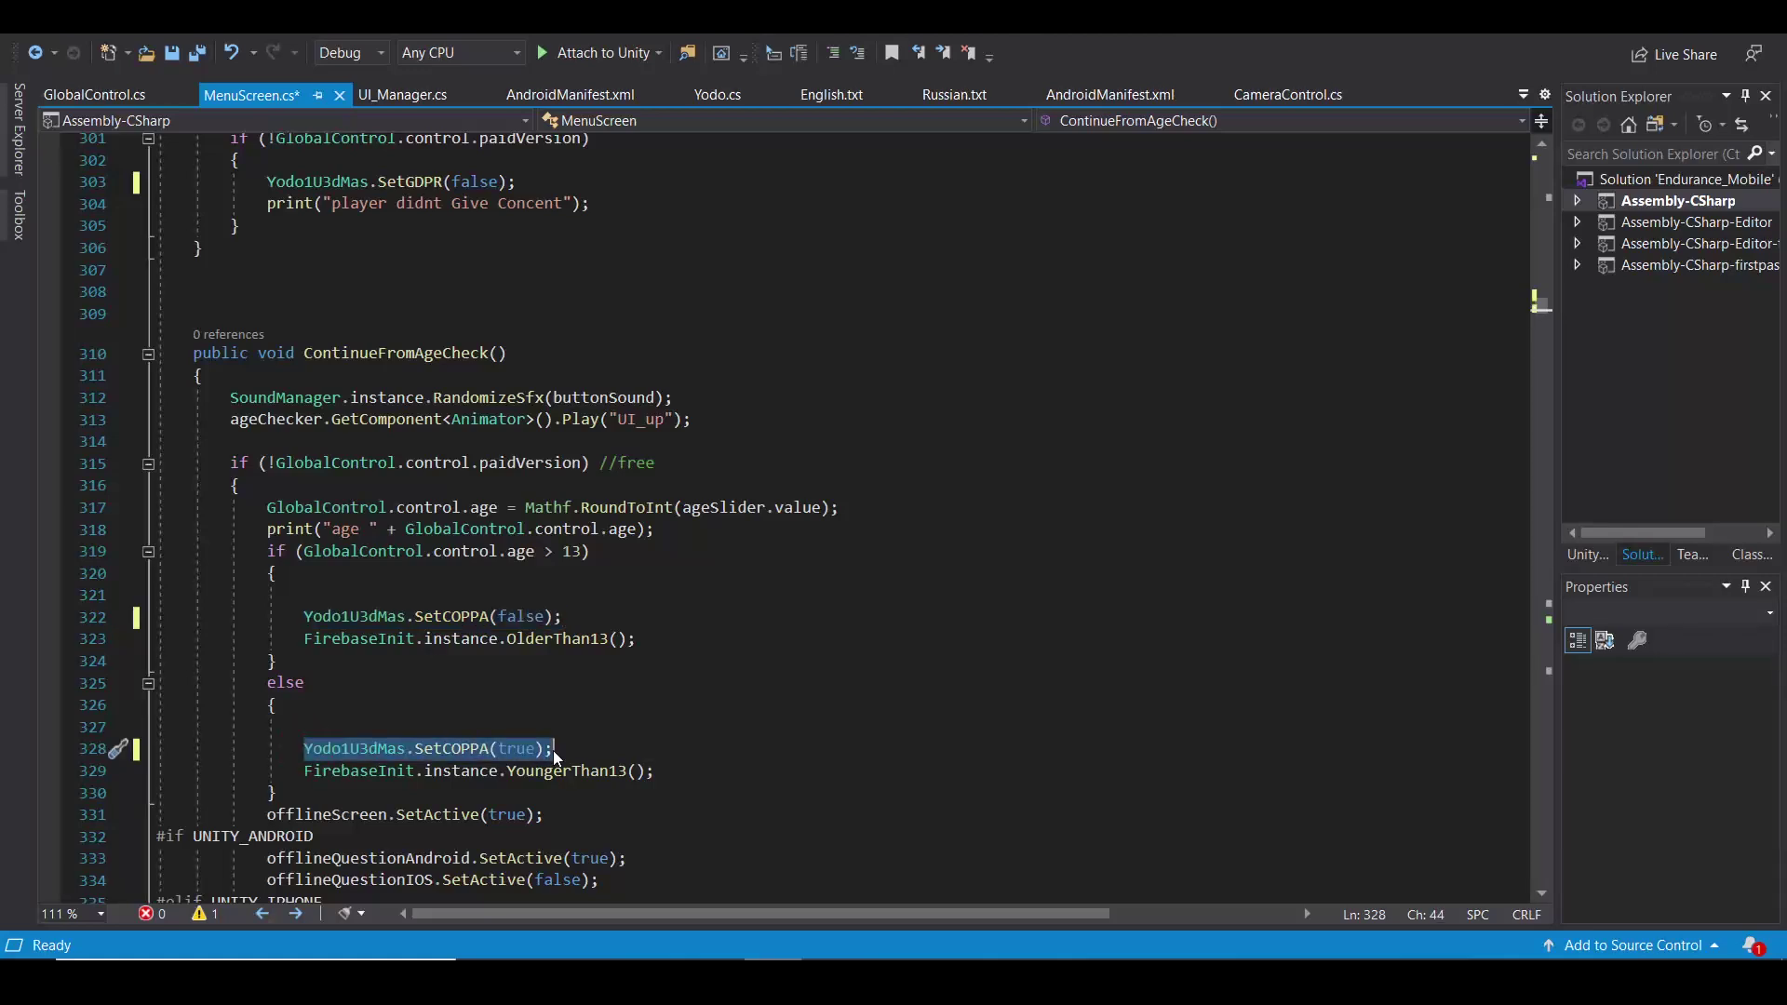
click(858, 606)
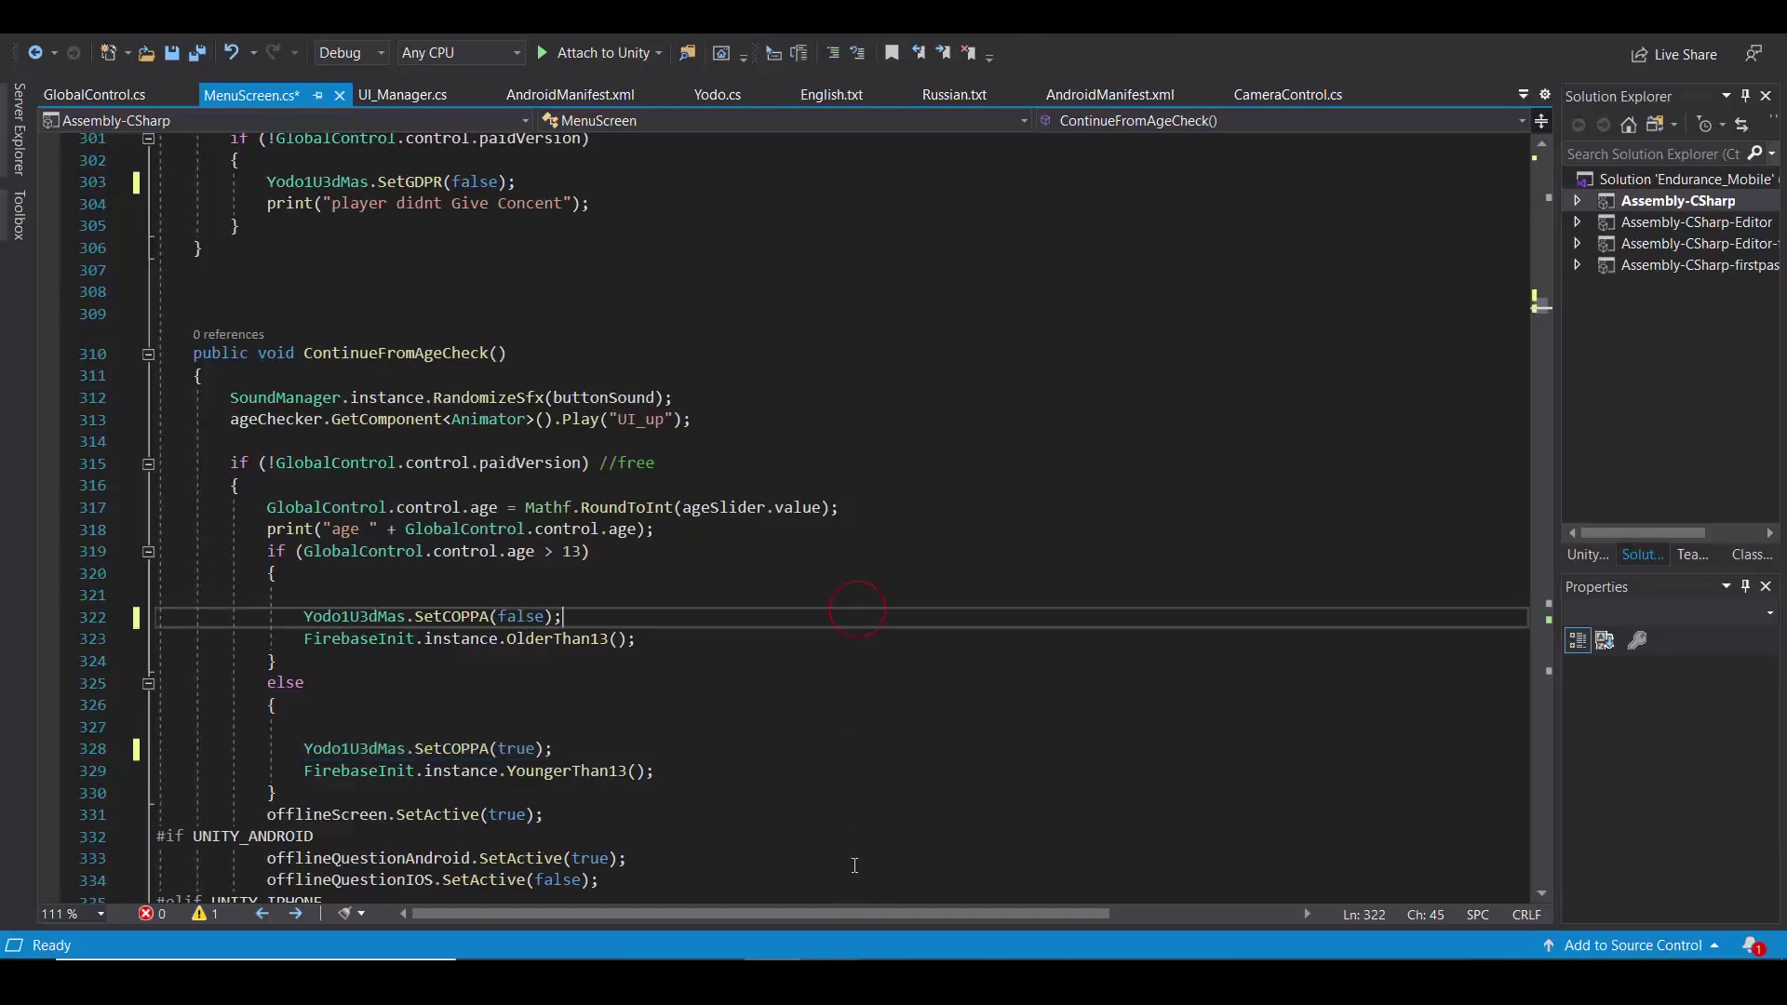
scroll(732, 638, down, 3)
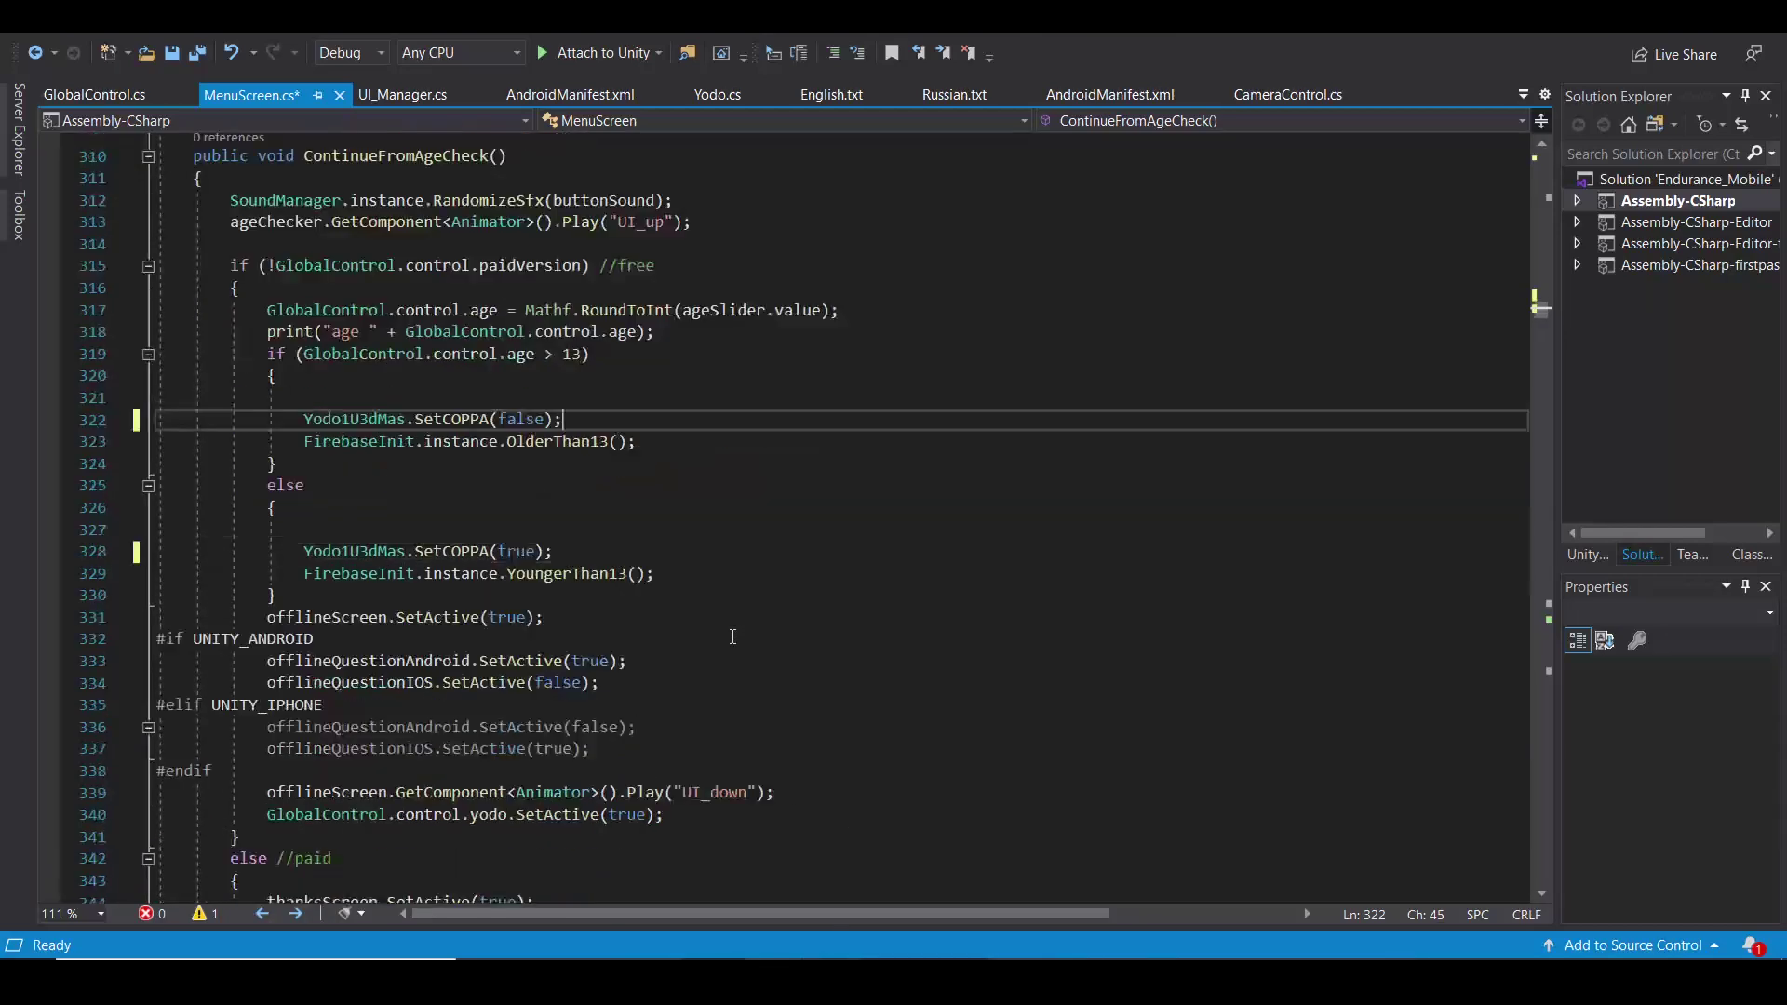
scroll(732, 637, down, 1)
scroll(731, 636, down, 2)
drag(269, 616, 669, 616)
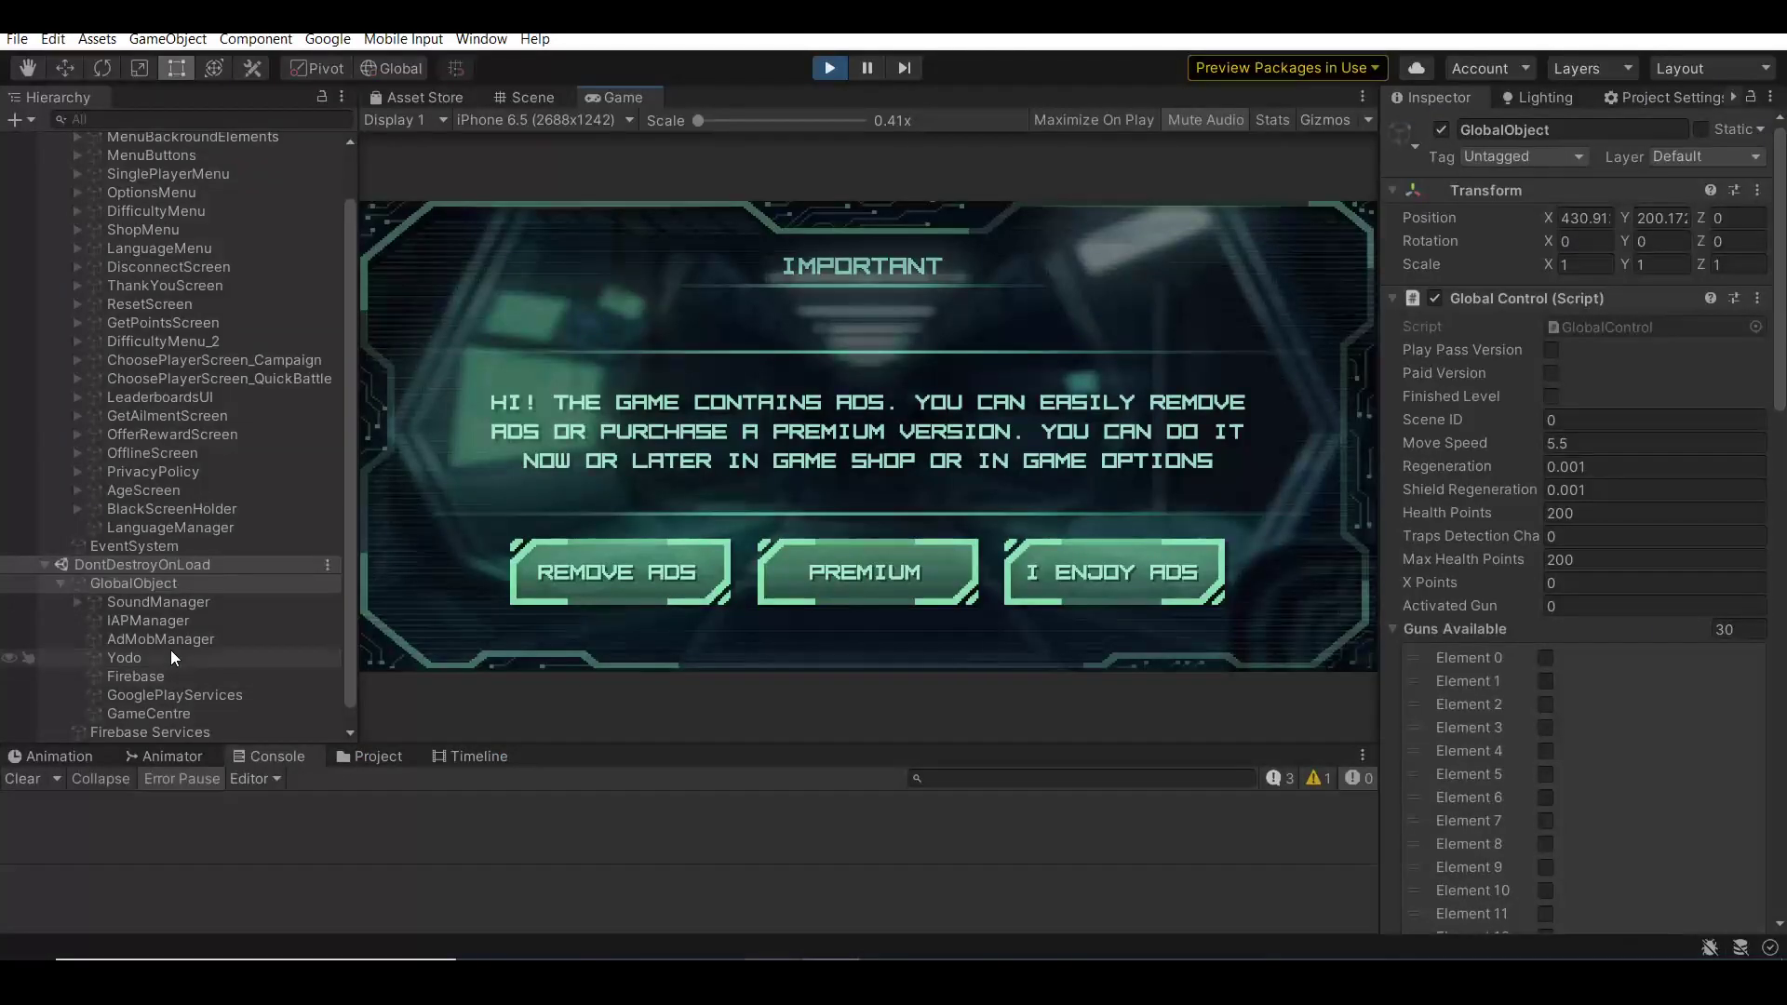
Inspect the Yodo and AdMobManager objects' script fields, ending with Yodo selected.
click(142, 656)
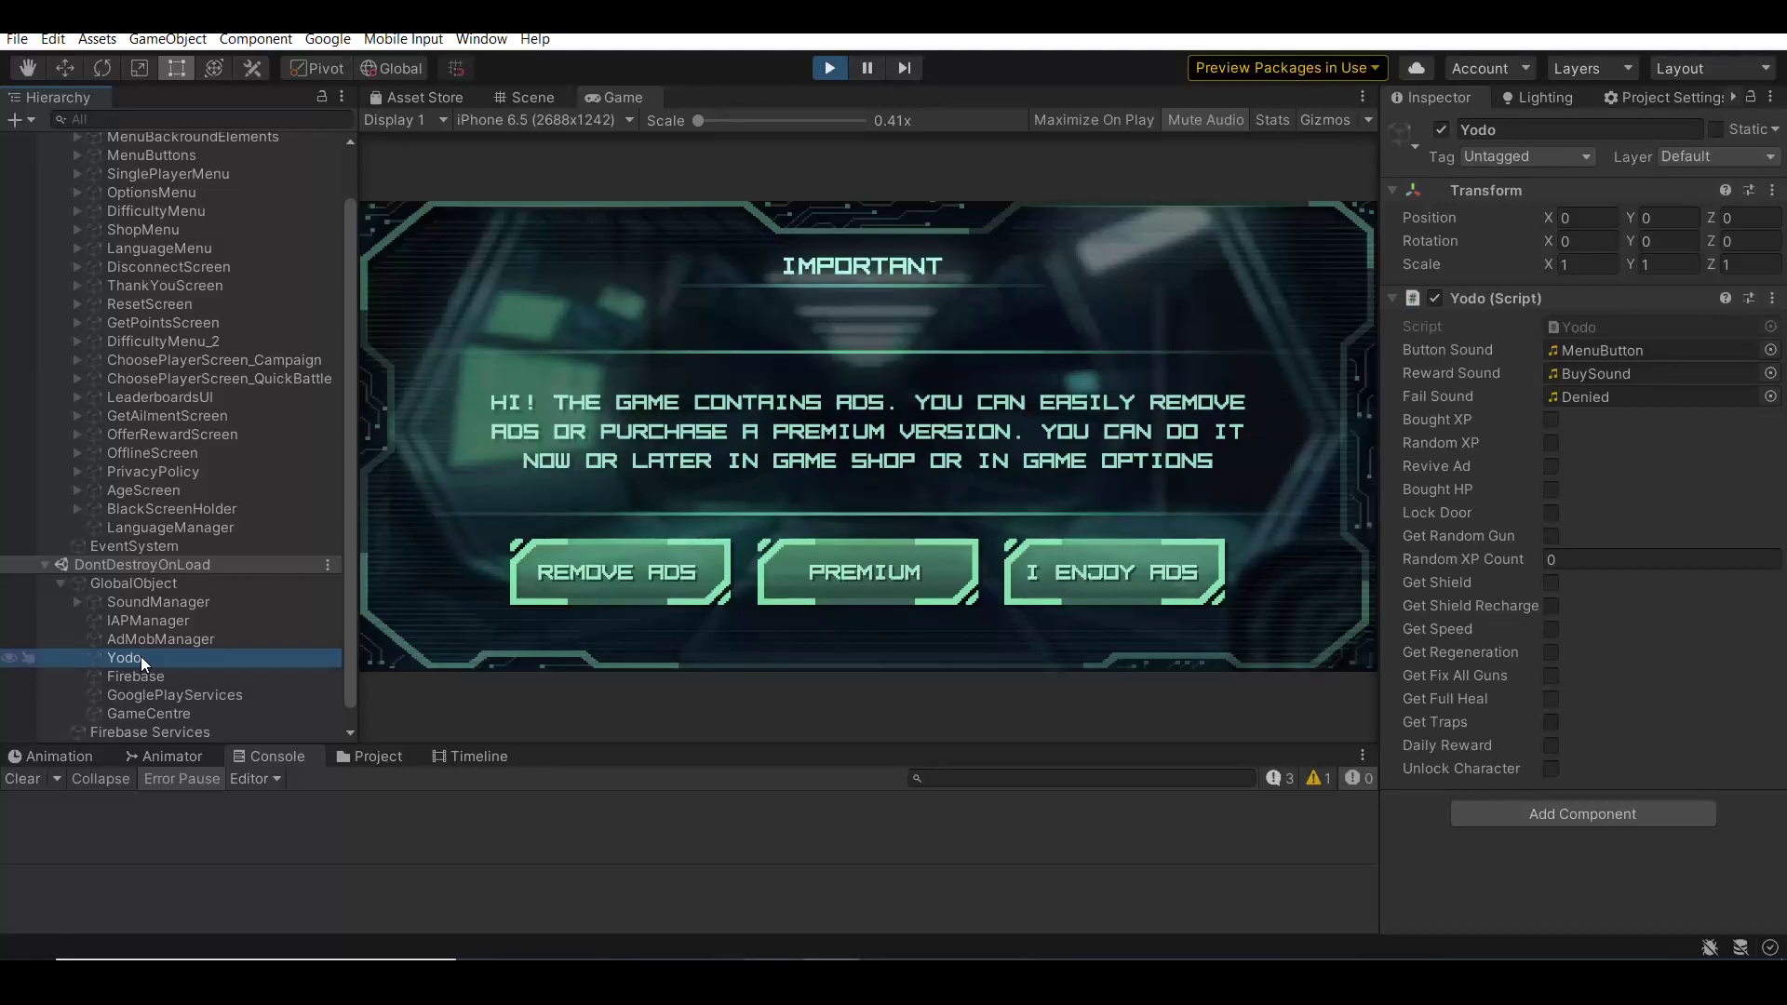
click(145, 646)
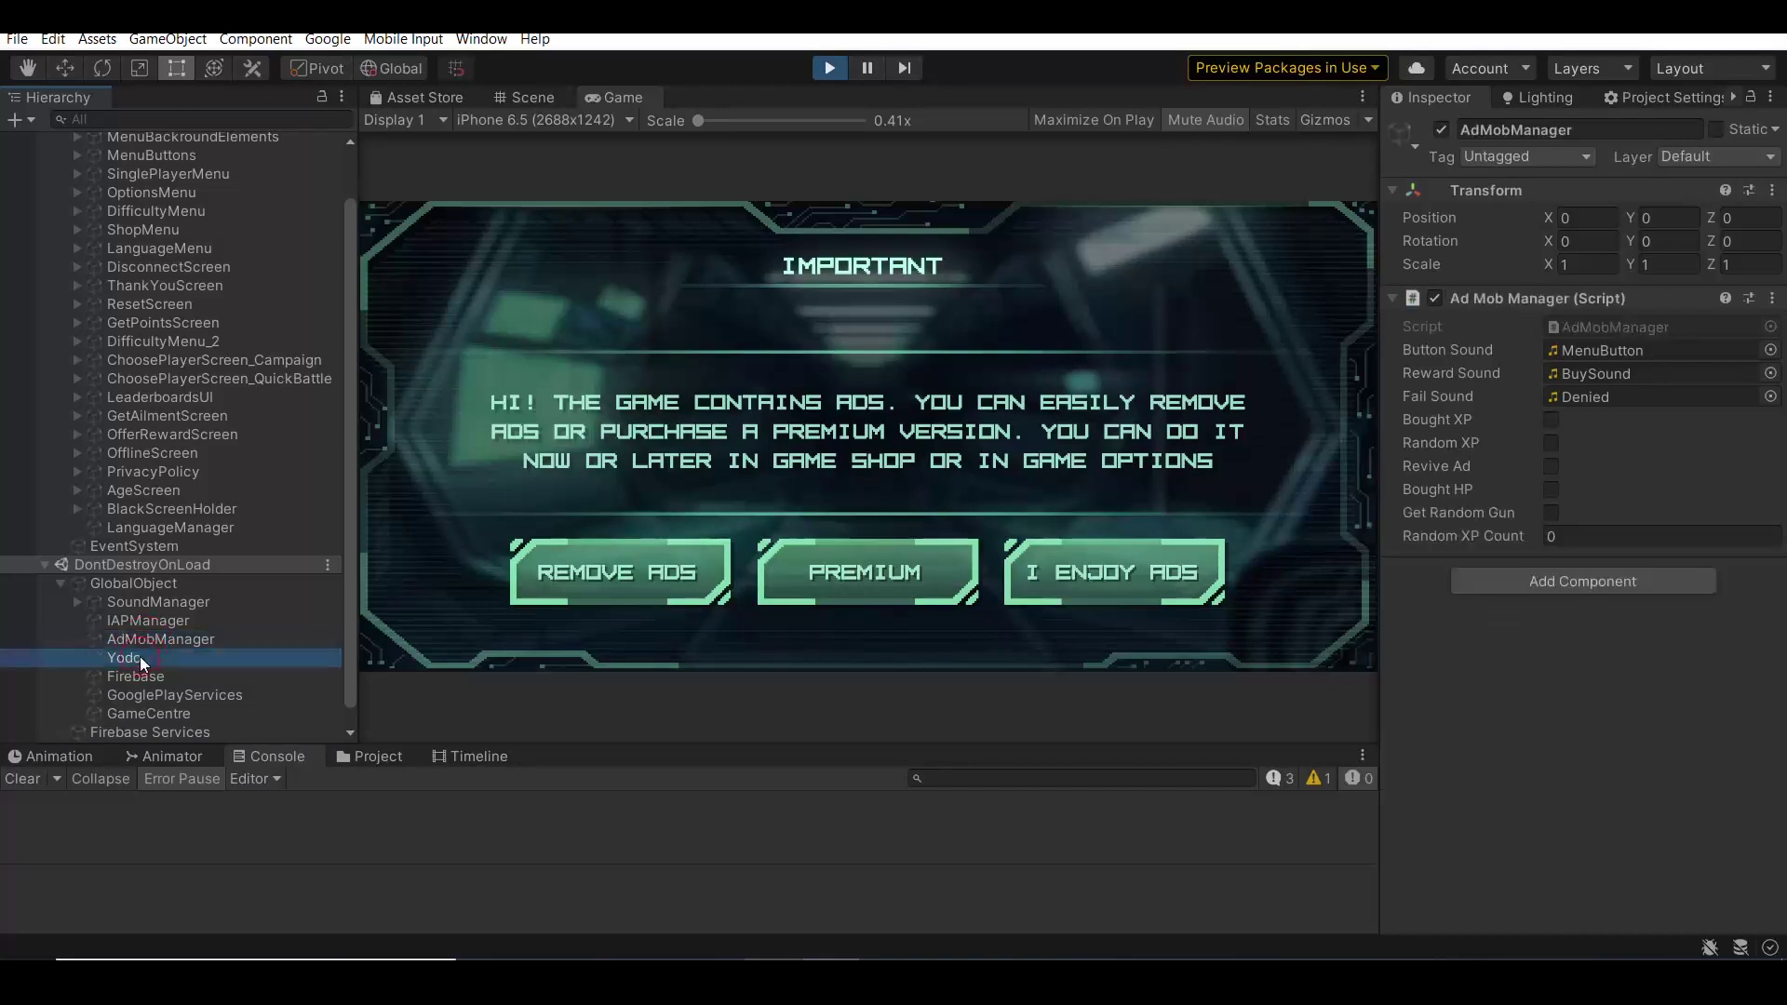
click(153, 638)
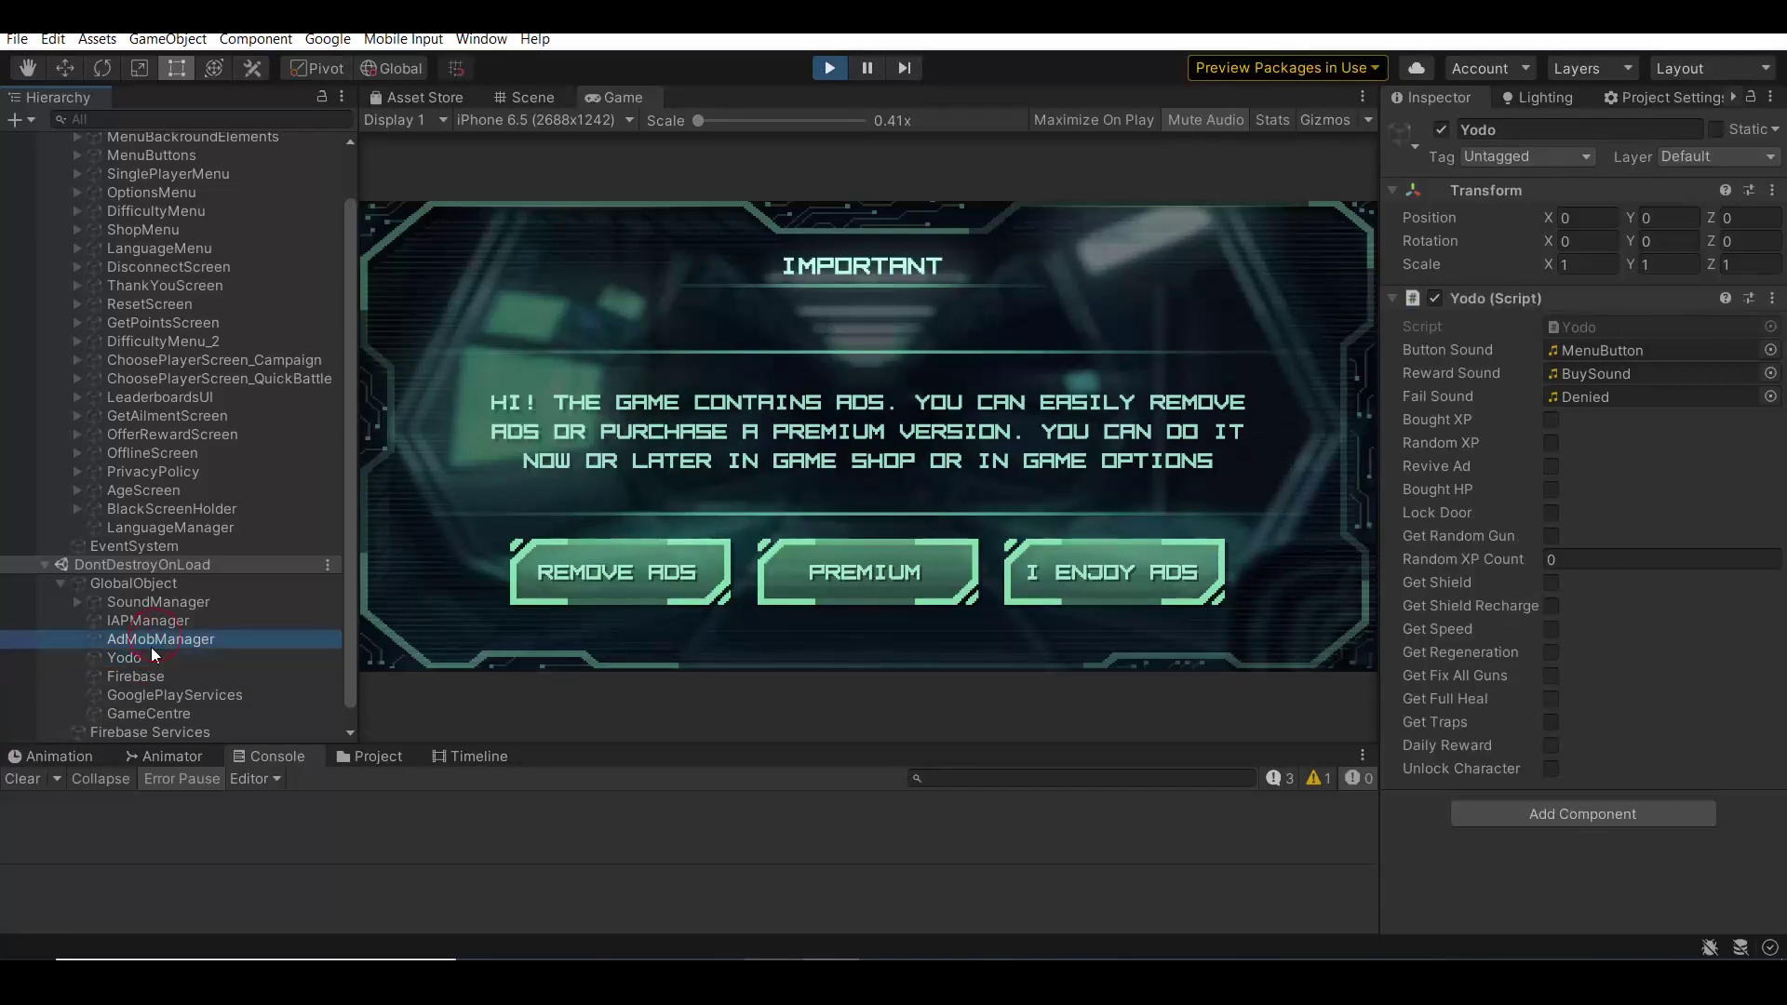
click(147, 656)
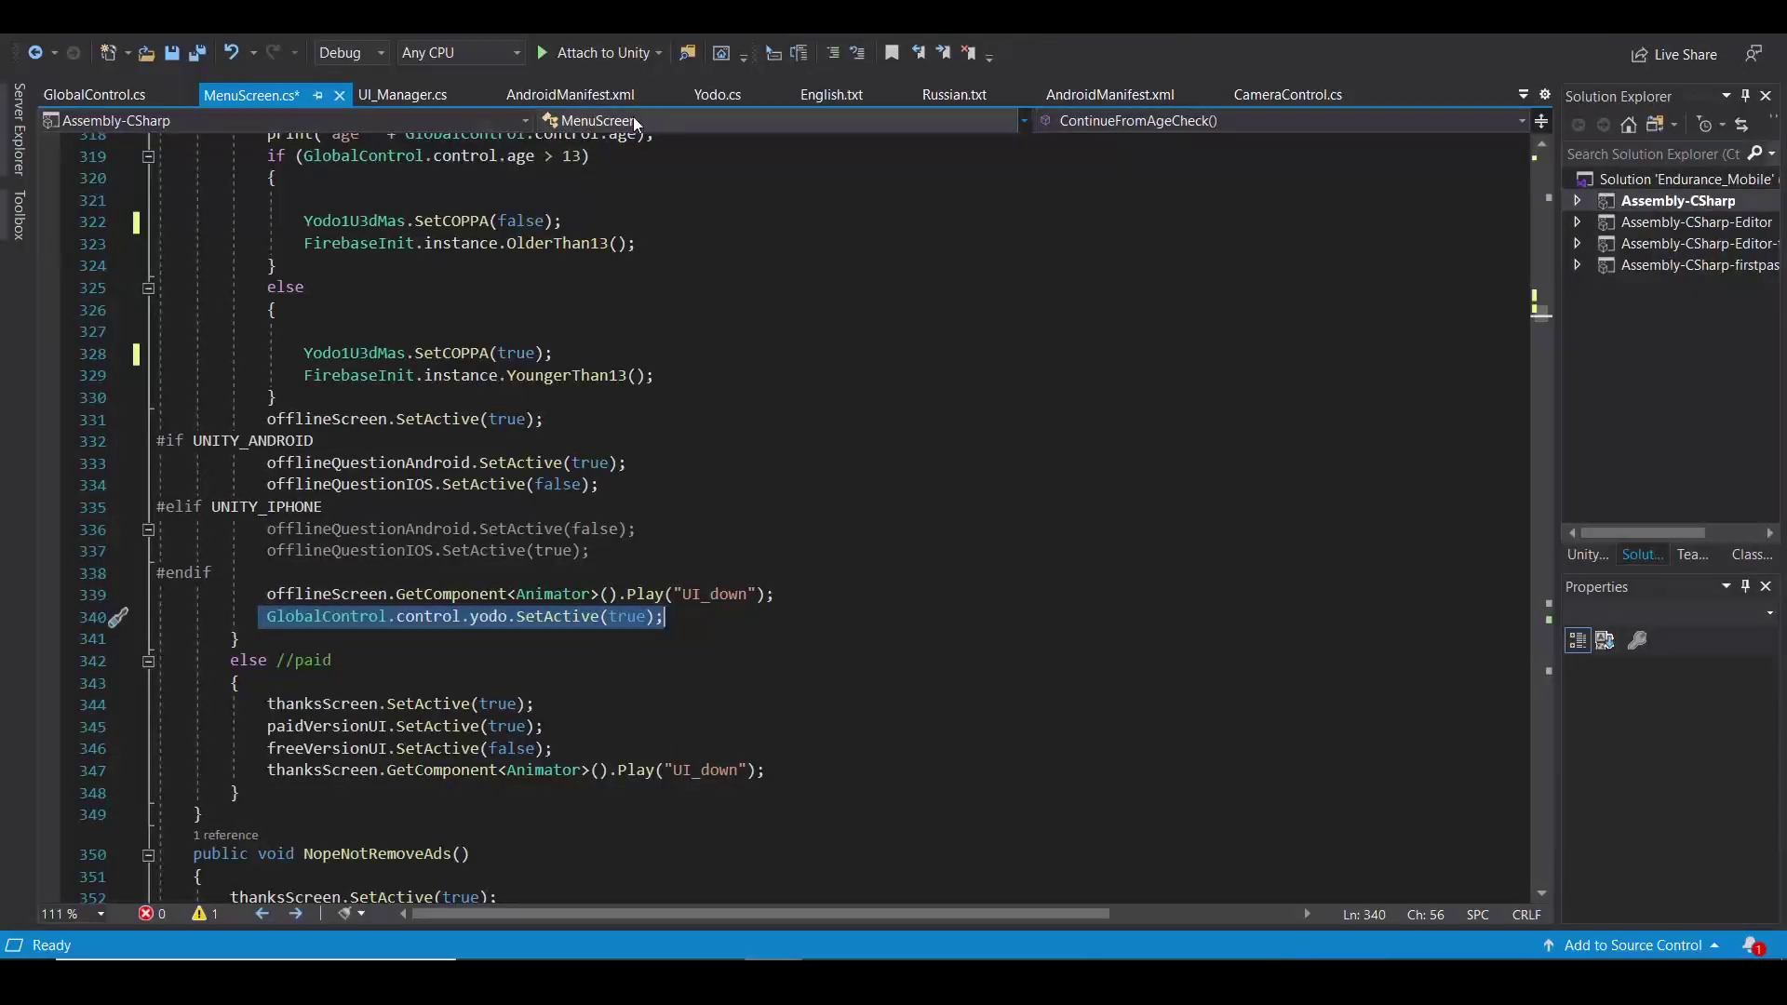
Review Yodo.cs's Start method and its Yodo1U3dMas.InitializeSdk() line.
click(719, 94)
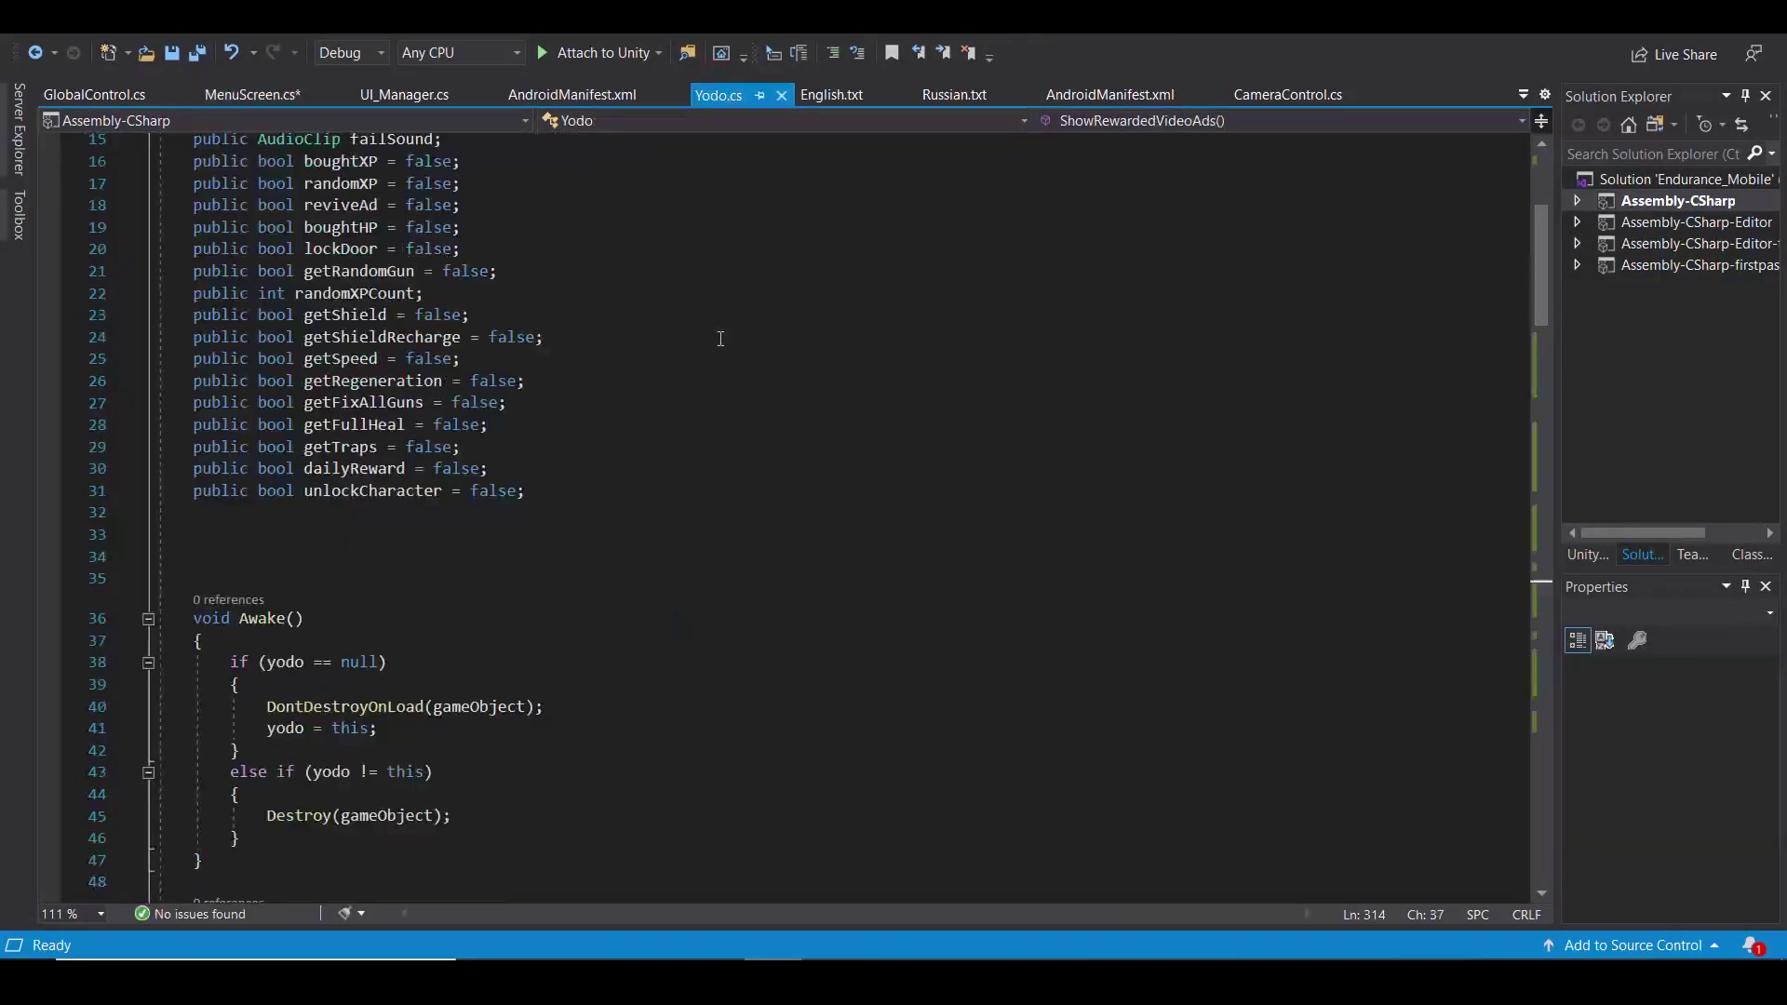
scroll(721, 338, down, 7)
scroll(721, 339, down, 2)
double_click(260, 329)
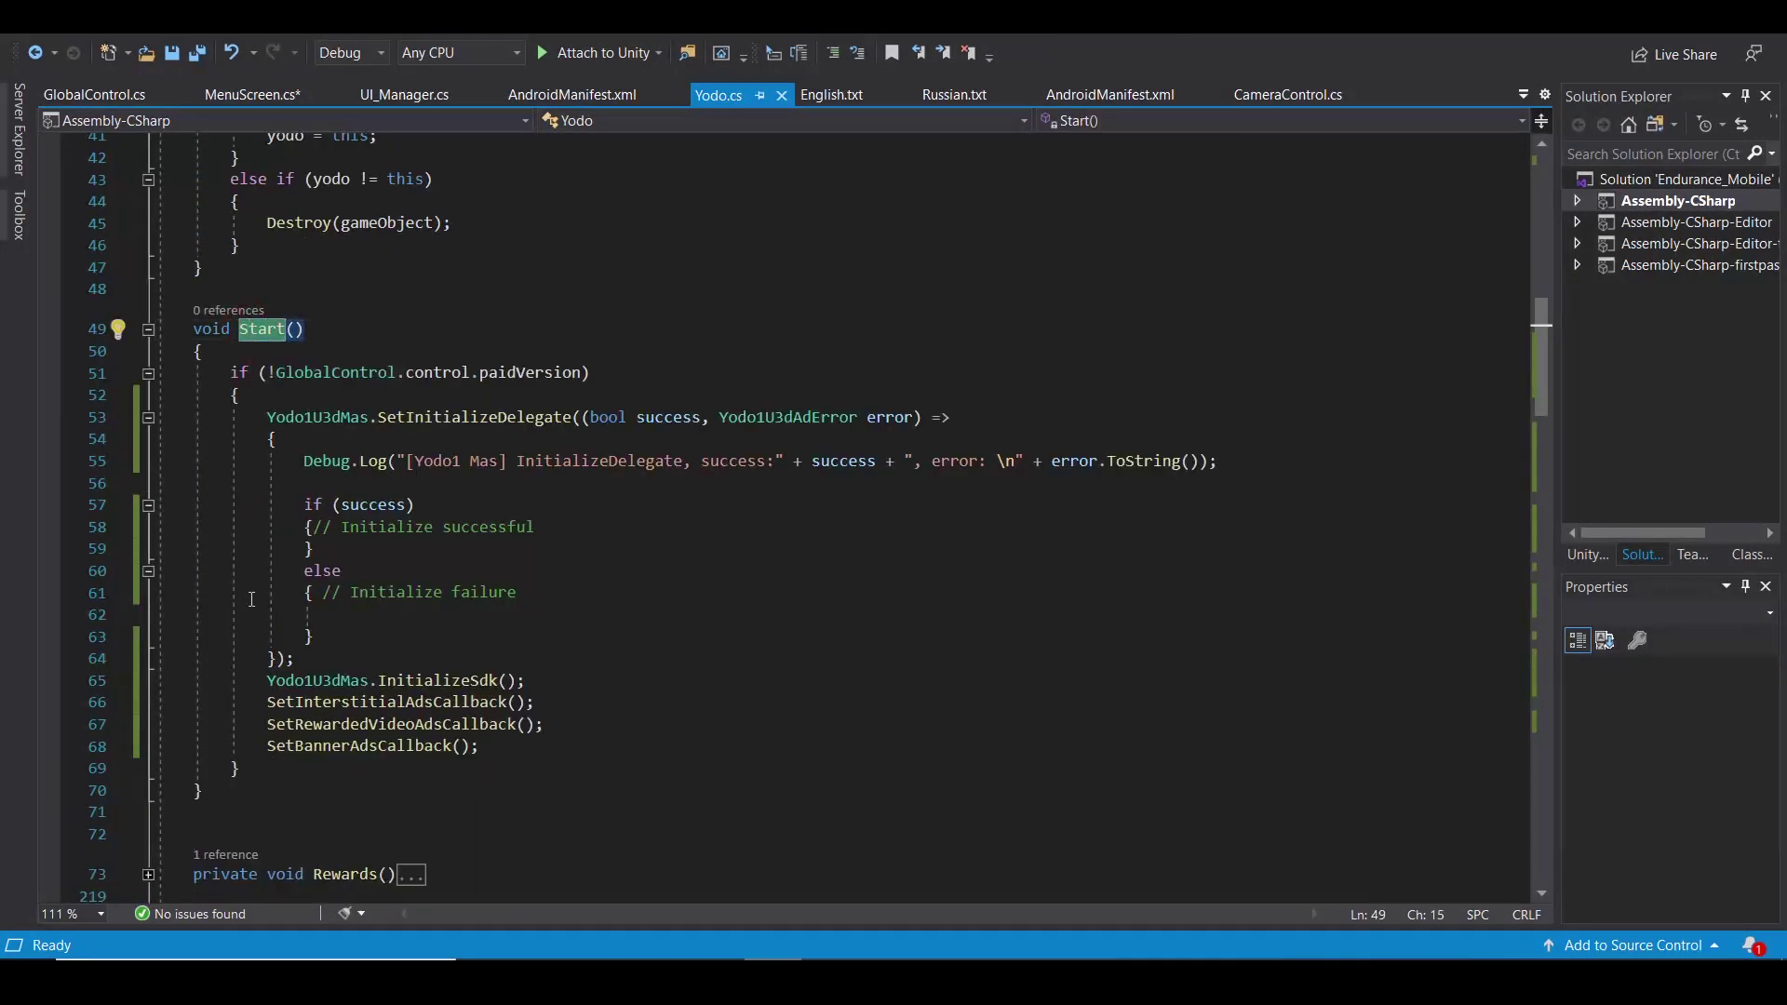
drag(536, 681, 266, 681)
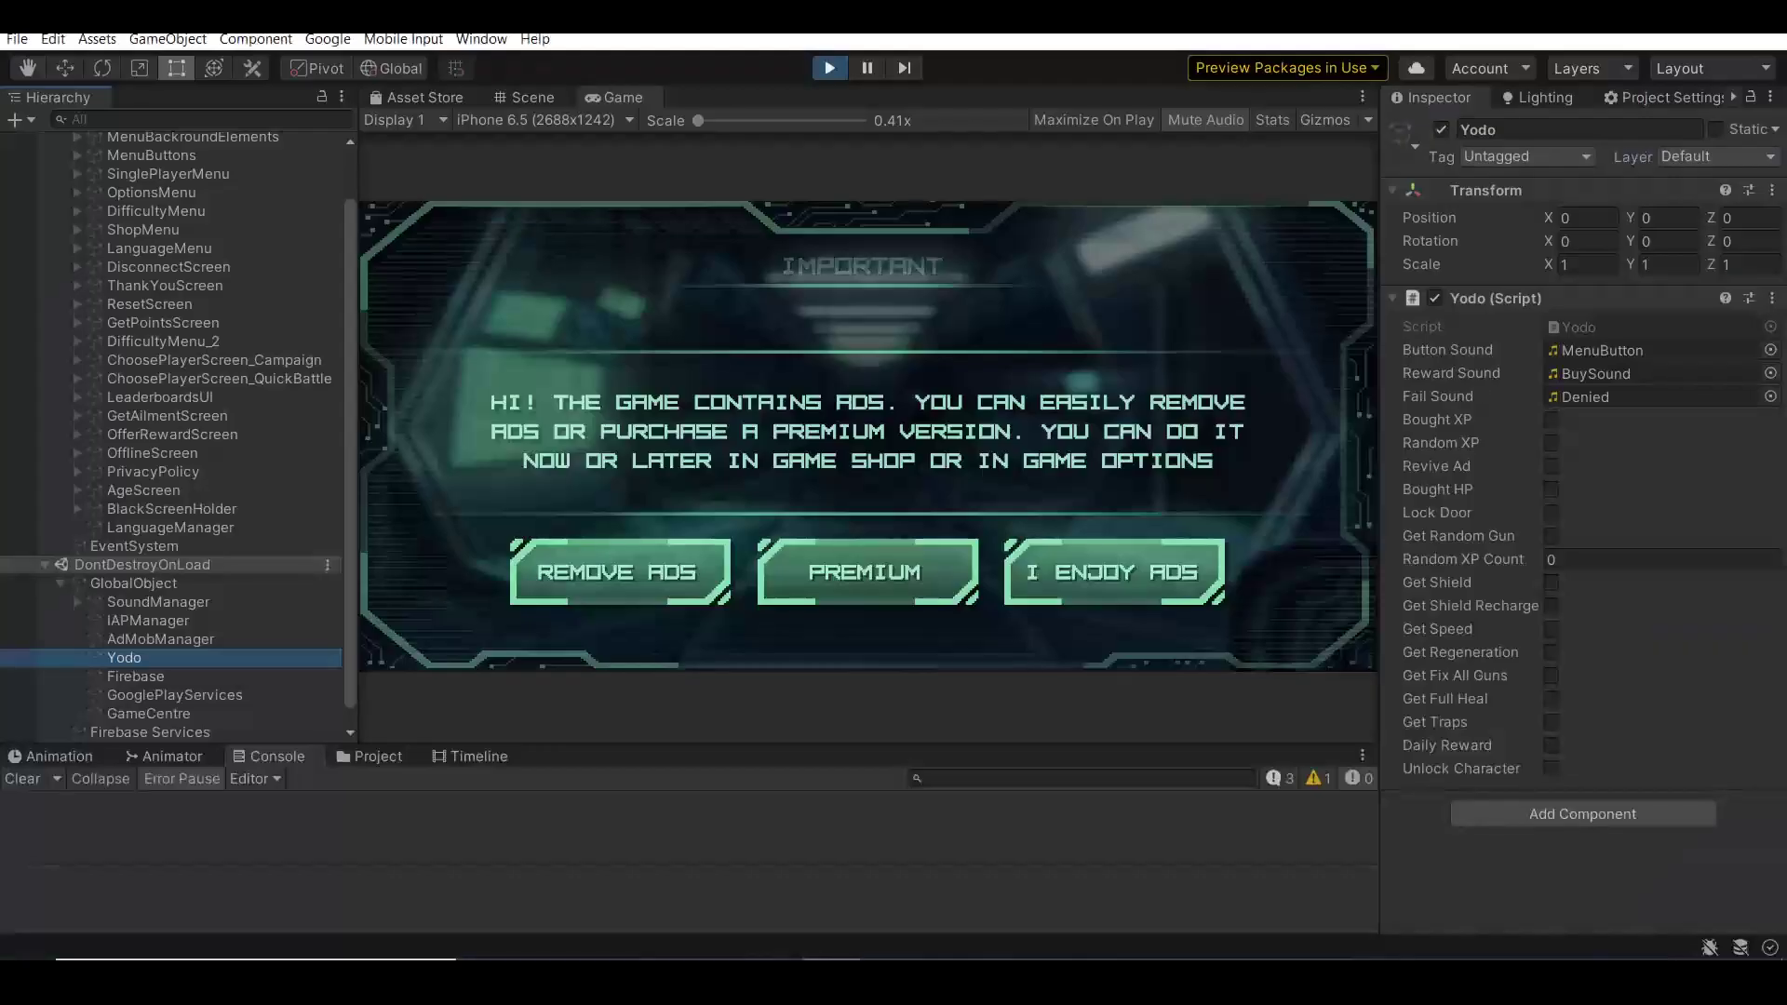
Accept ads with I ENJOY ADS, pass the thank-you screen, and confirm HARDCORE difficulty.
click(1114, 582)
click(827, 601)
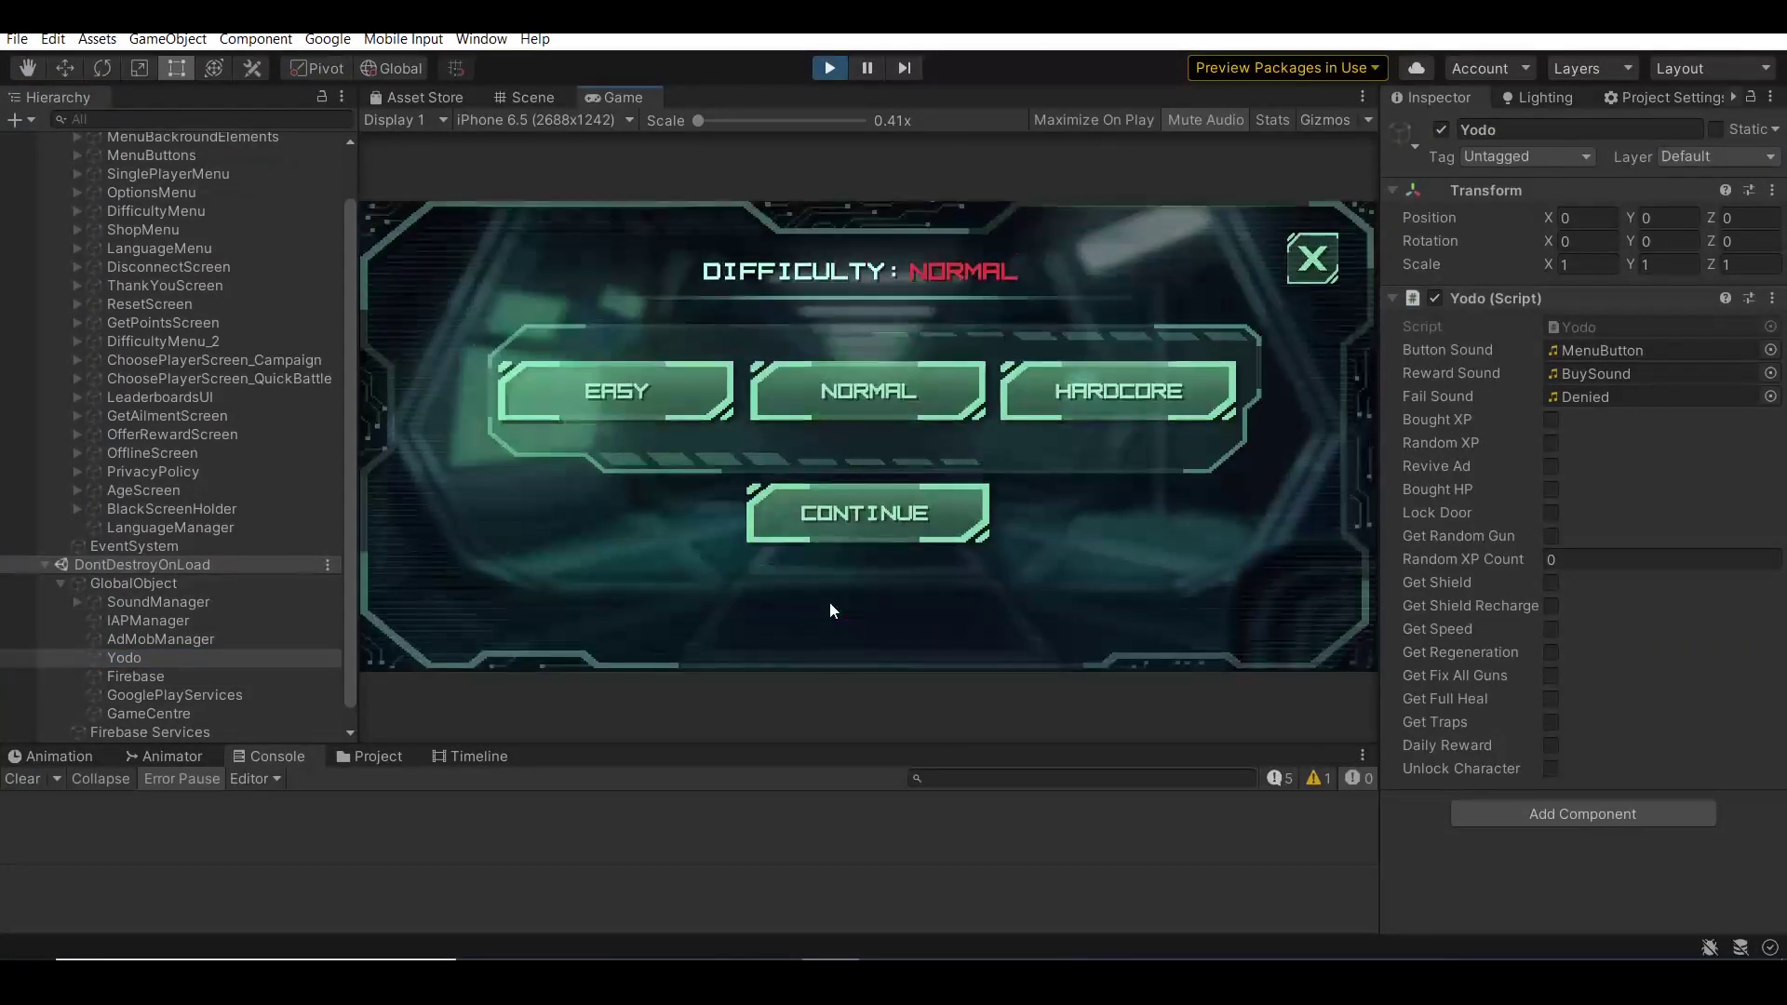
click(1172, 371)
click(876, 524)
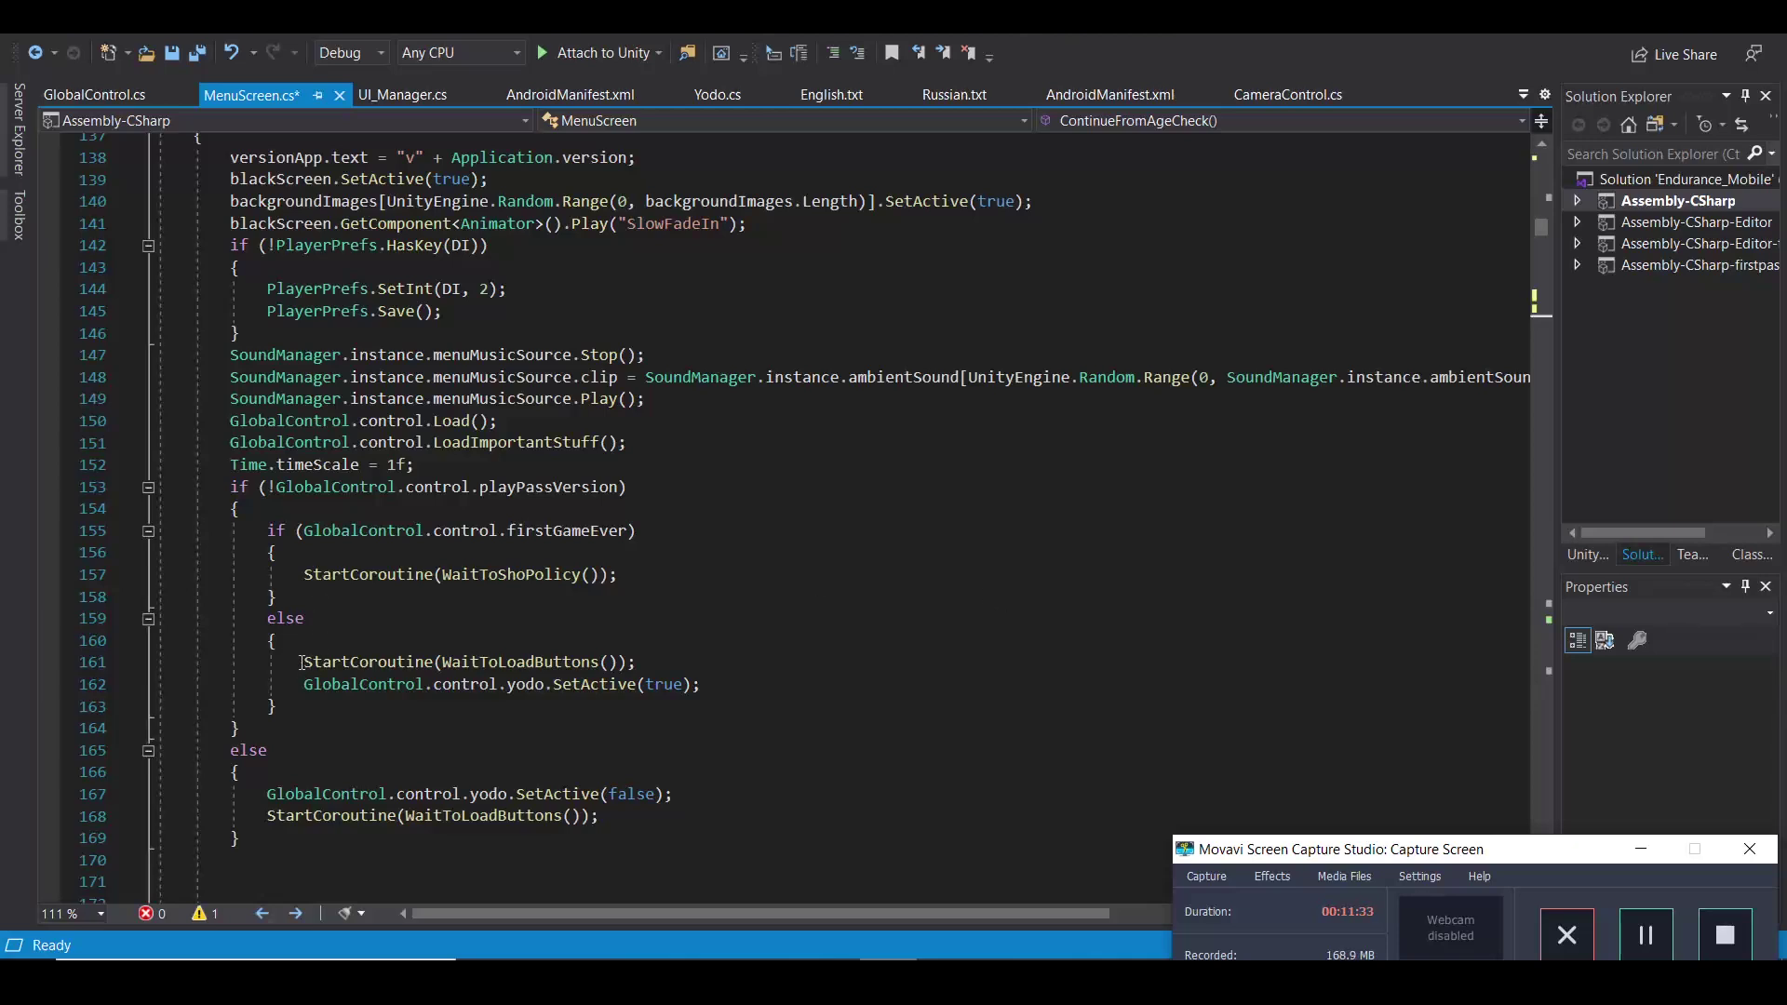
Mark the yodo.SetActive(true) line, then select Yodo in Unity's Hierarchy.
drag(302, 684, 713, 676)
key(alt+Tab)
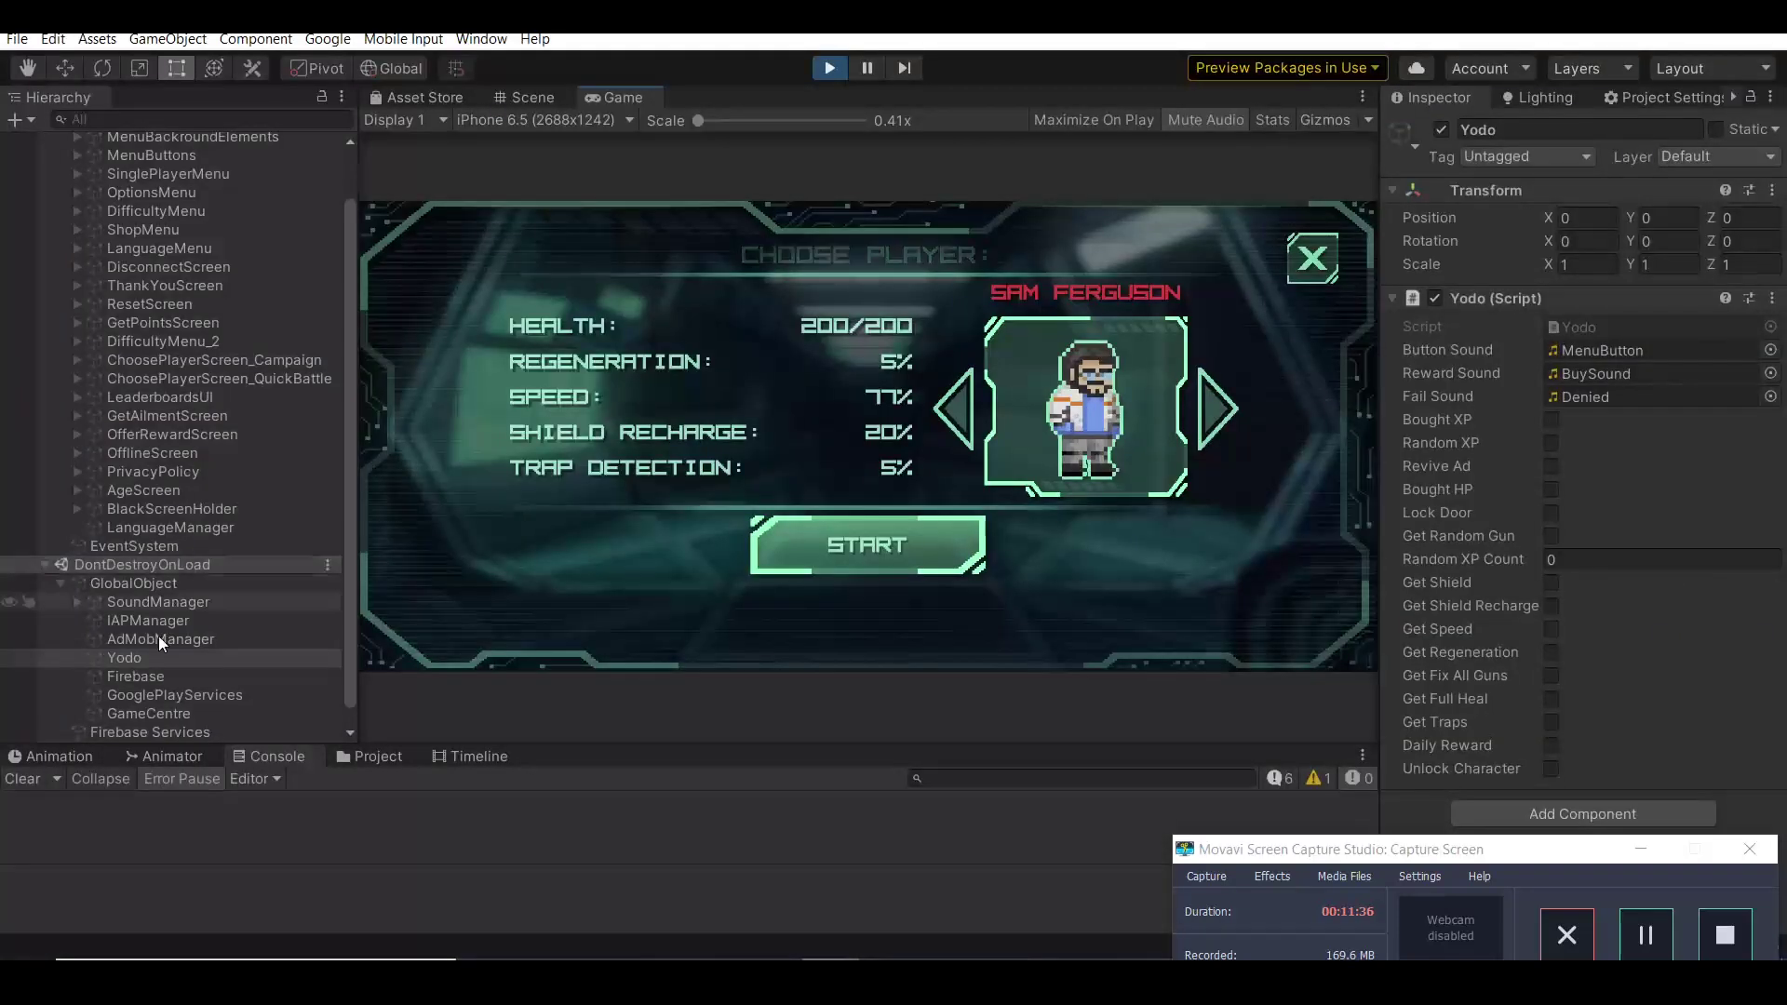
click(133, 650)
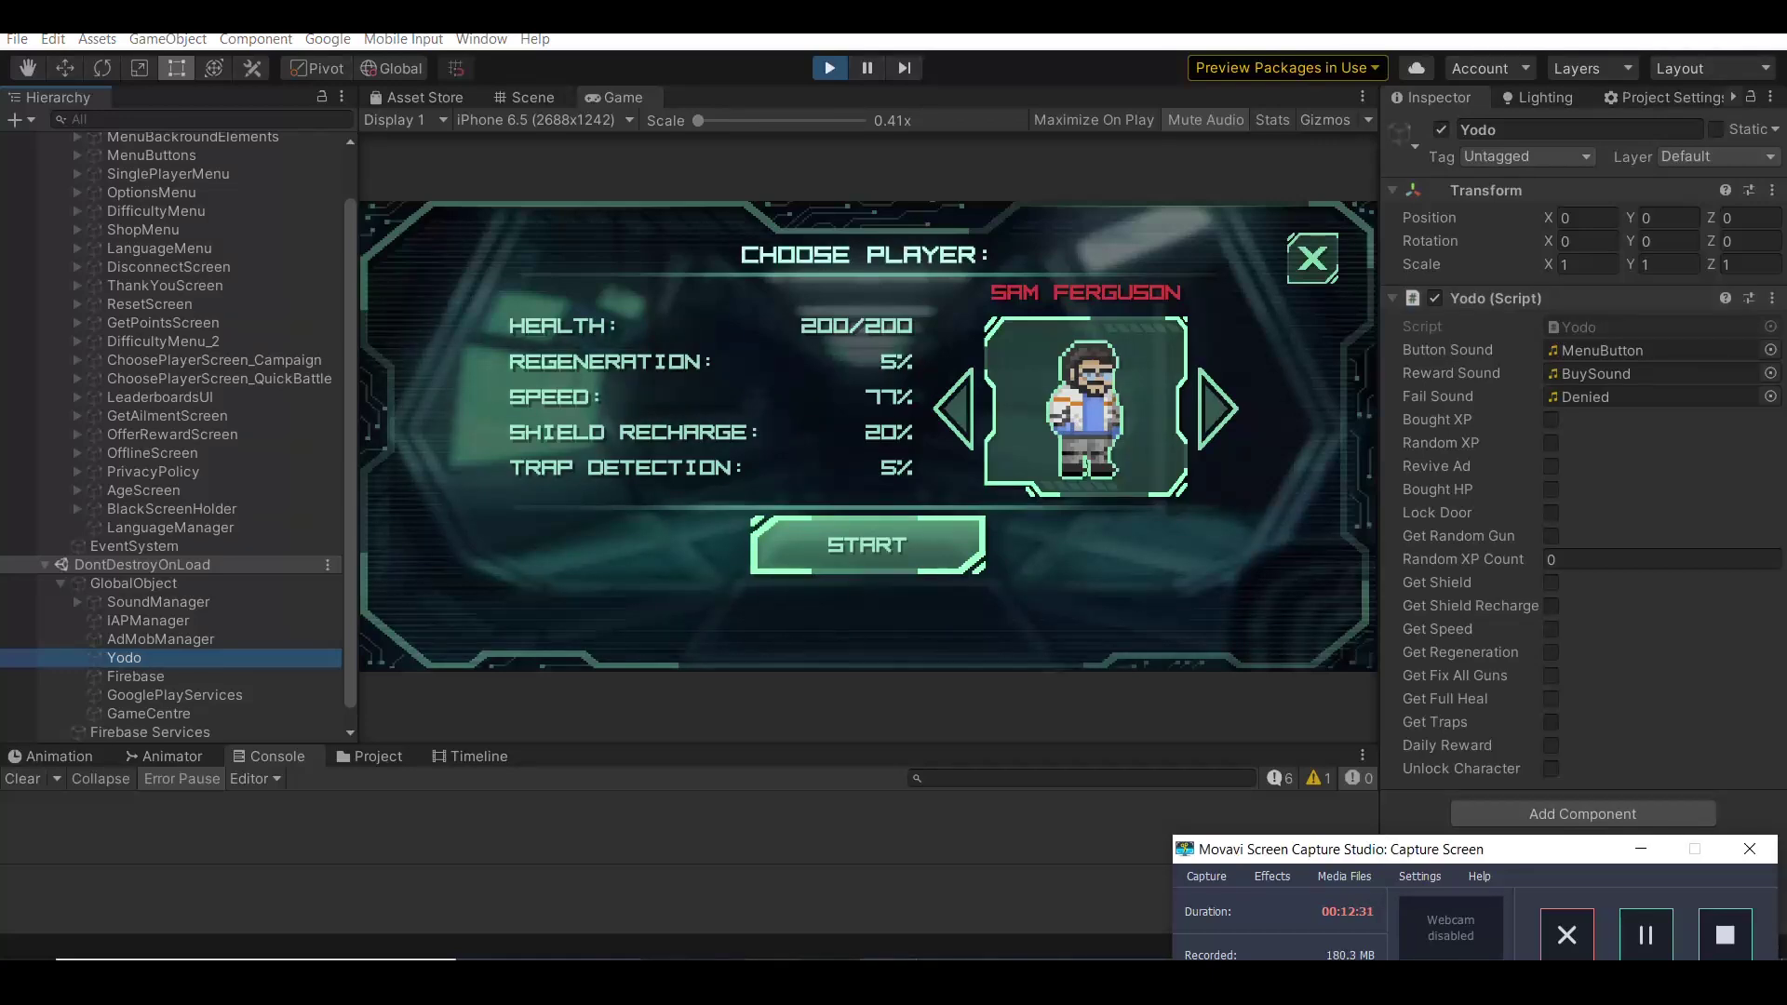
Back in MenuScreen.cs, select the using Yodo1.MAS directive.
key(alt+Tab)
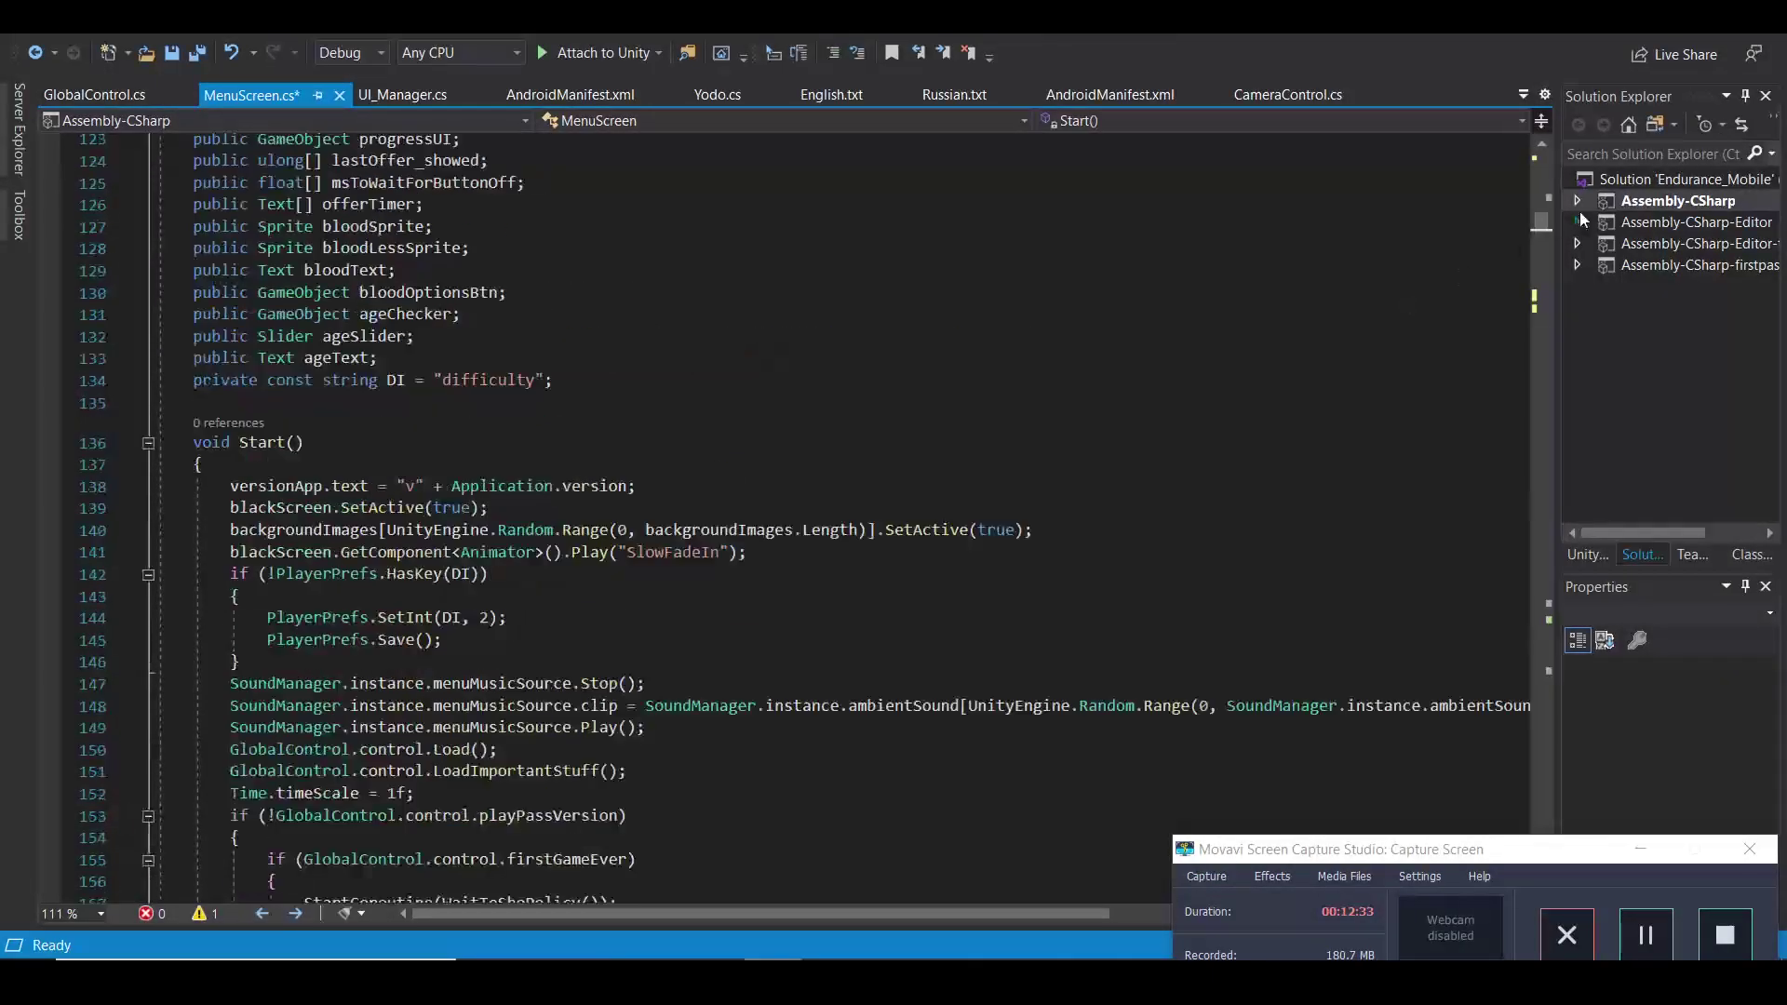
drag(1543, 223, 1543, 147)
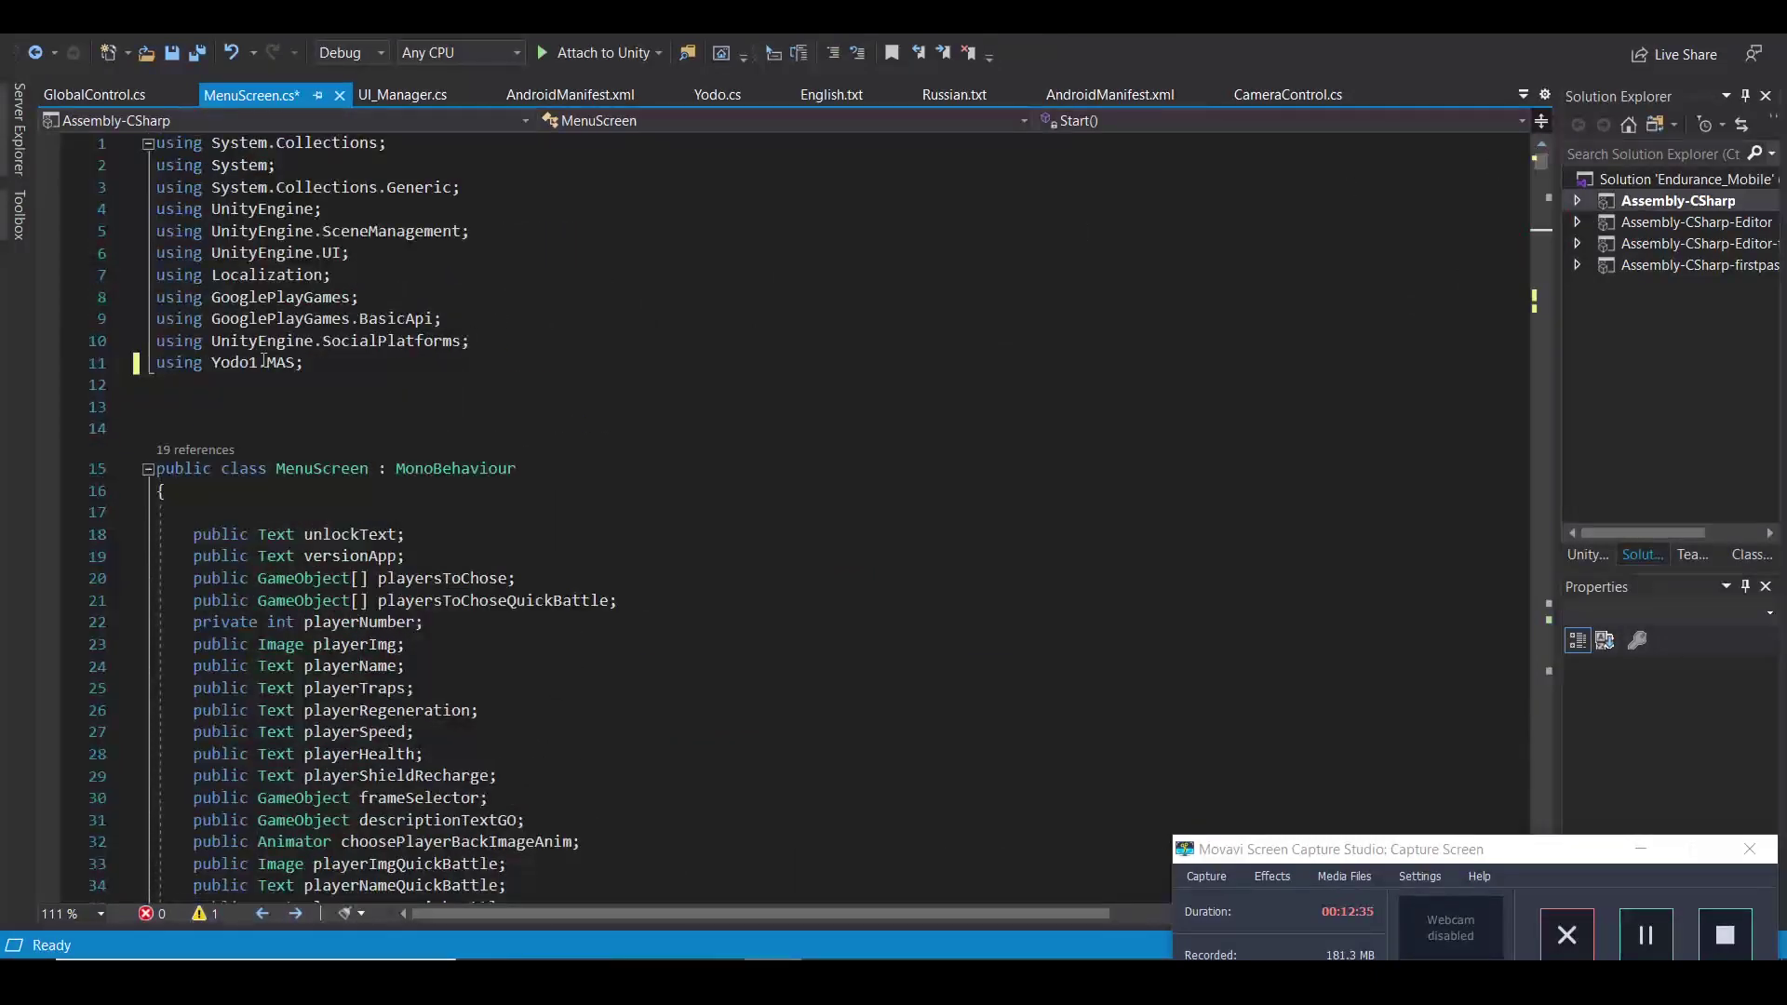
scroll(337, 385, down, 3)
scroll(336, 386, down, 2)
scroll(337, 387, up, 5)
scroll(337, 386, down, 6)
scroll(336, 389, down, 15)
scroll(336, 388, down, 13)
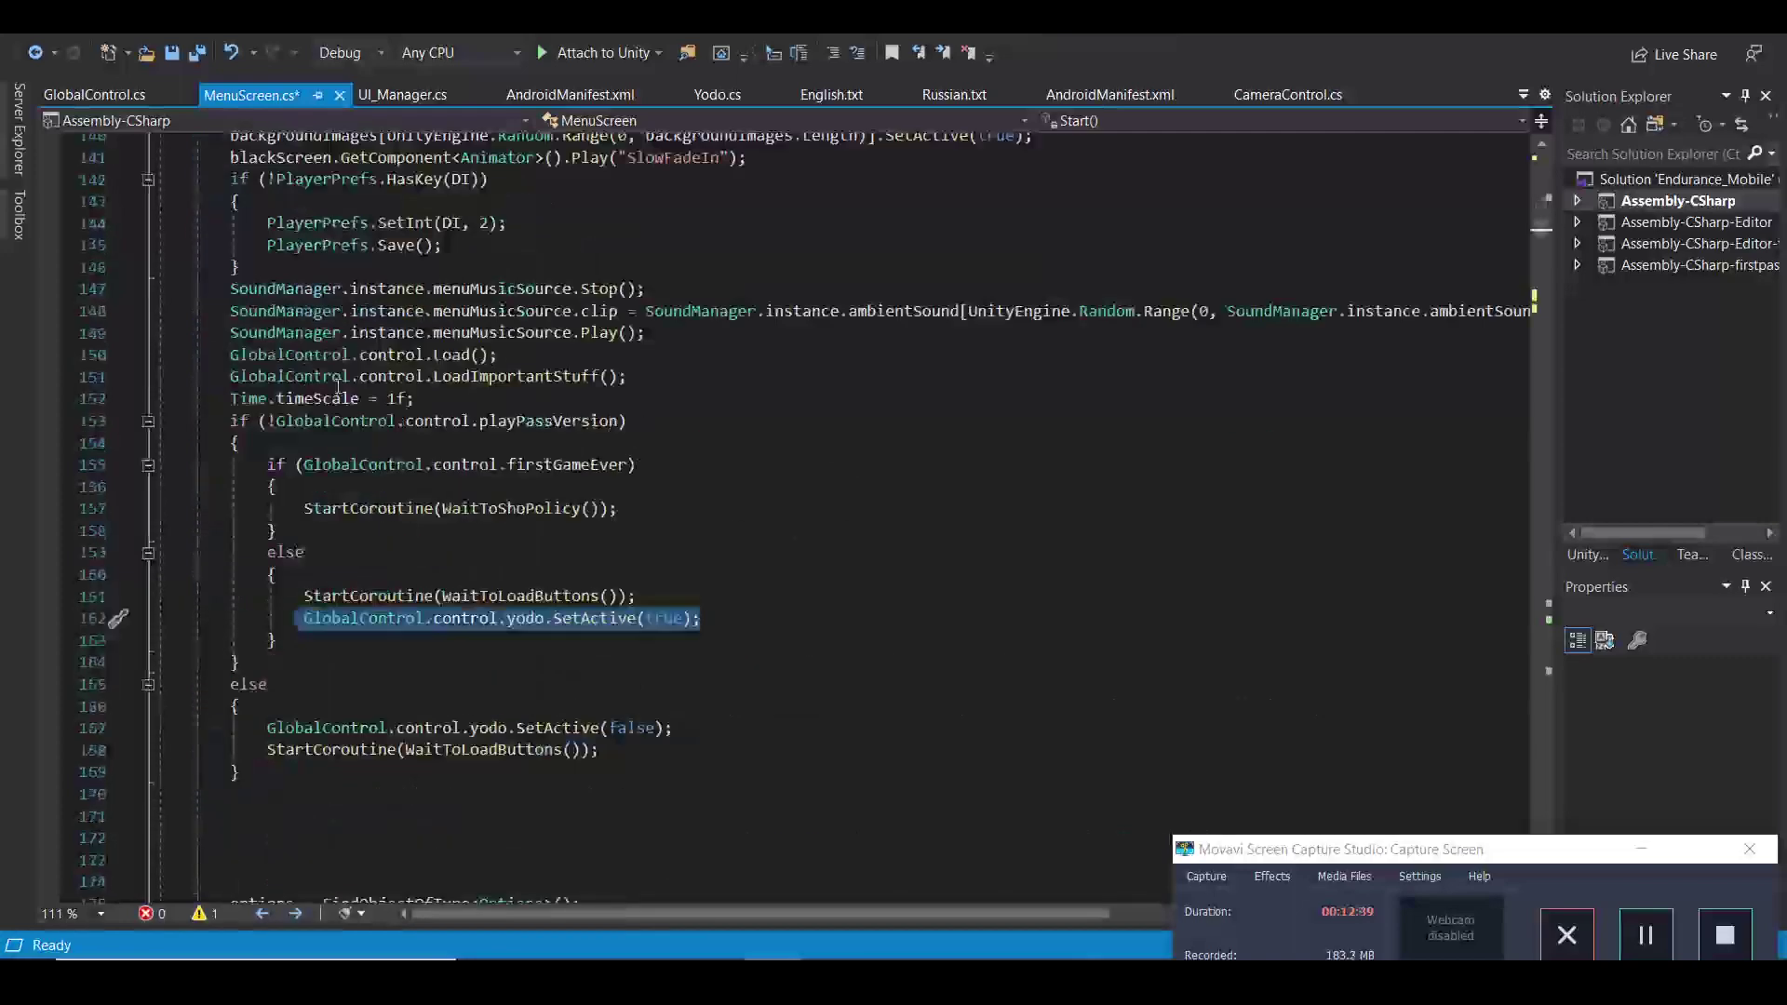
scroll(337, 388, down, 7)
scroll(451, 441, up, 5)
scroll(452, 441, down, 7)
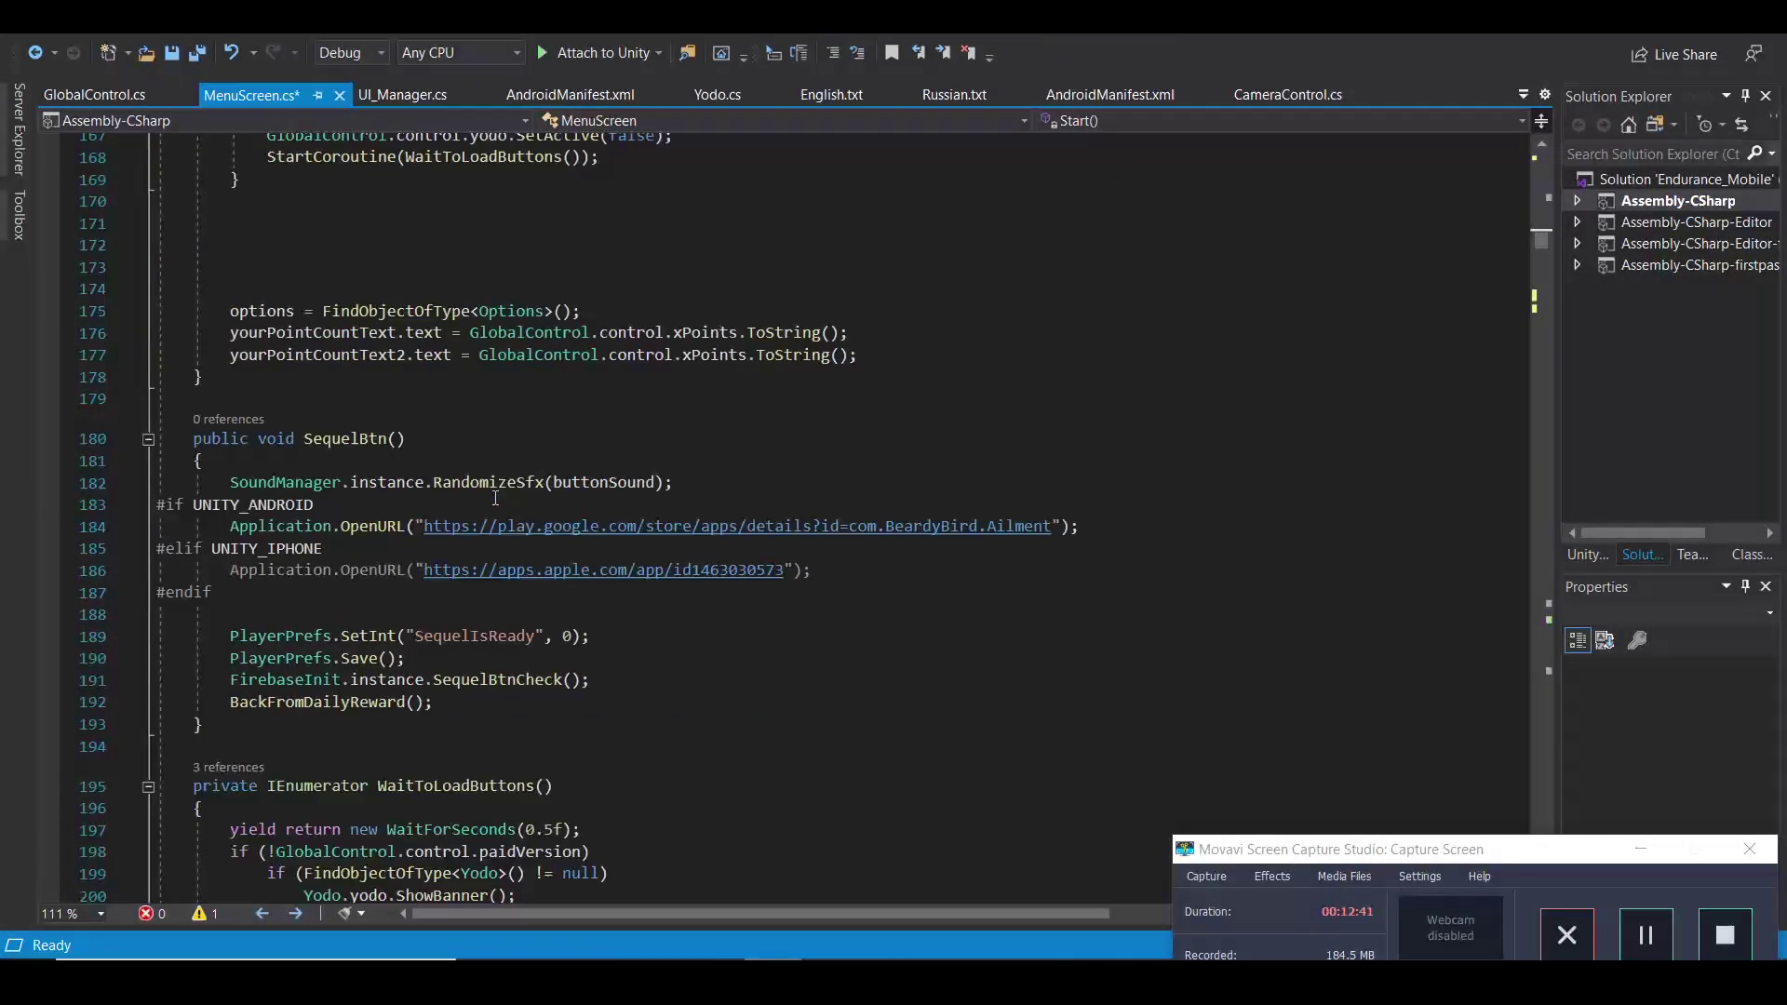
scroll(475, 468, down, 10)
scroll(501, 496, down, 6)
scroll(500, 496, down, 9)
scroll(500, 495, down, 6)
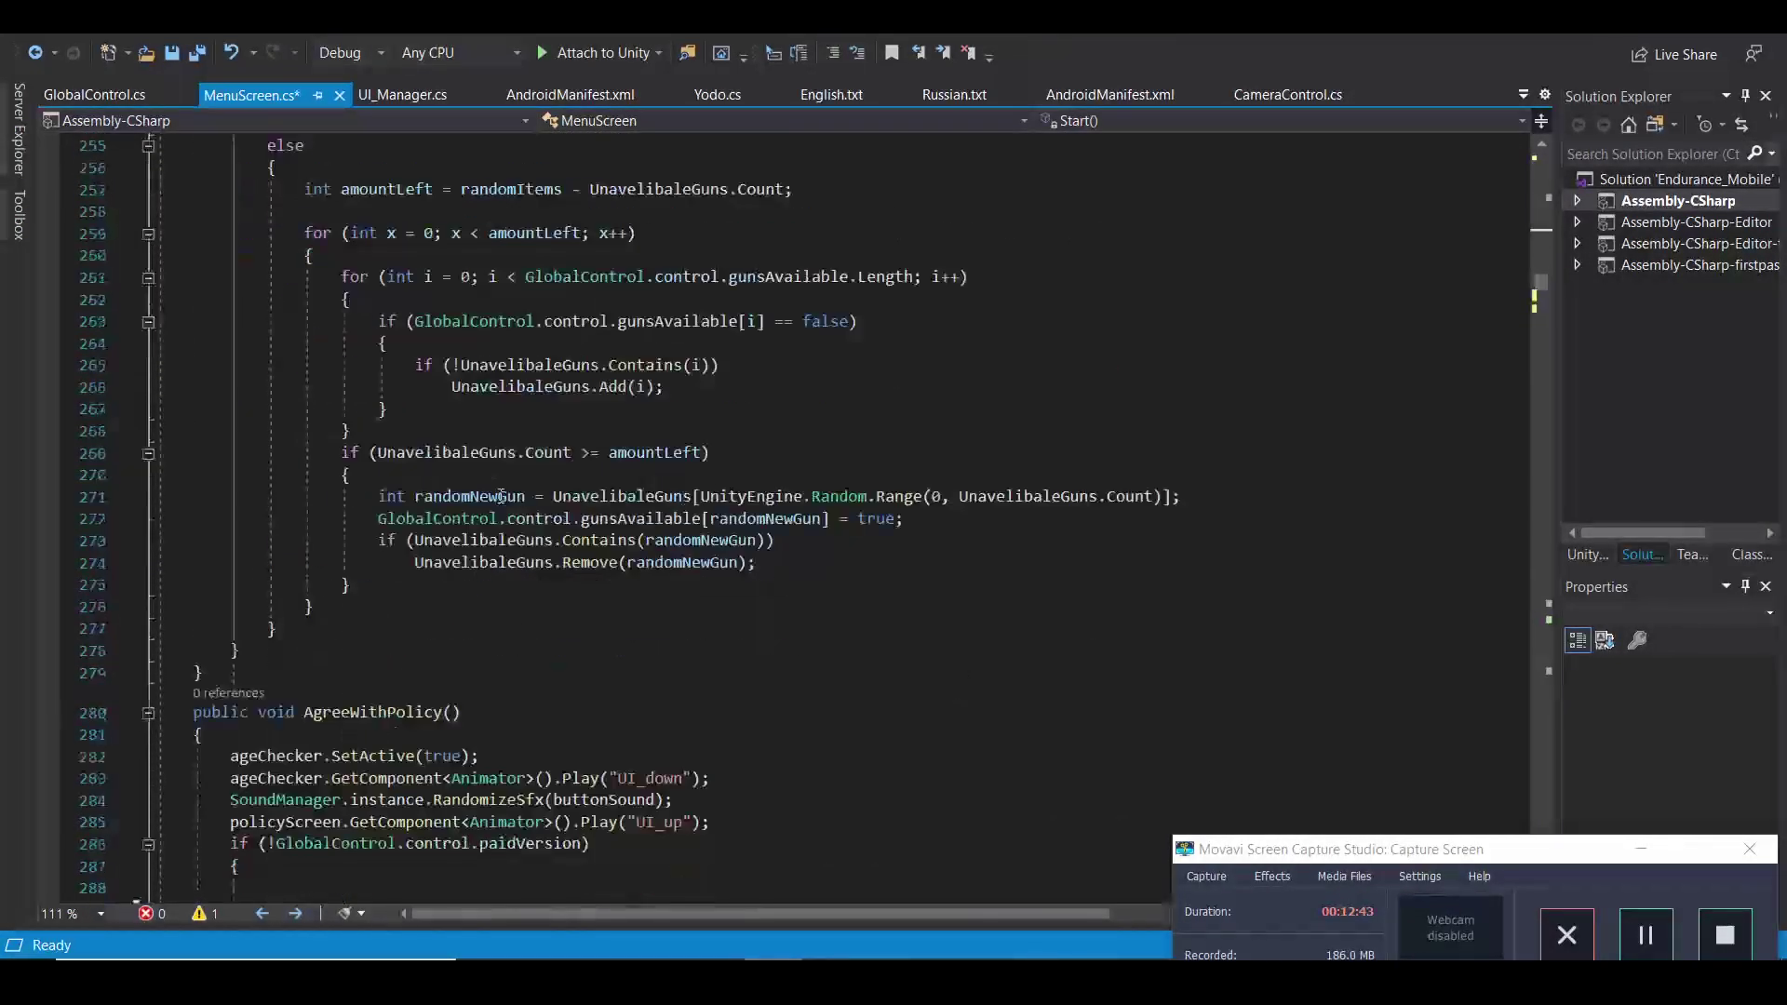
scroll(500, 495, down, 4)
scroll(500, 496, down, 4)
scroll(499, 495, down, 3)
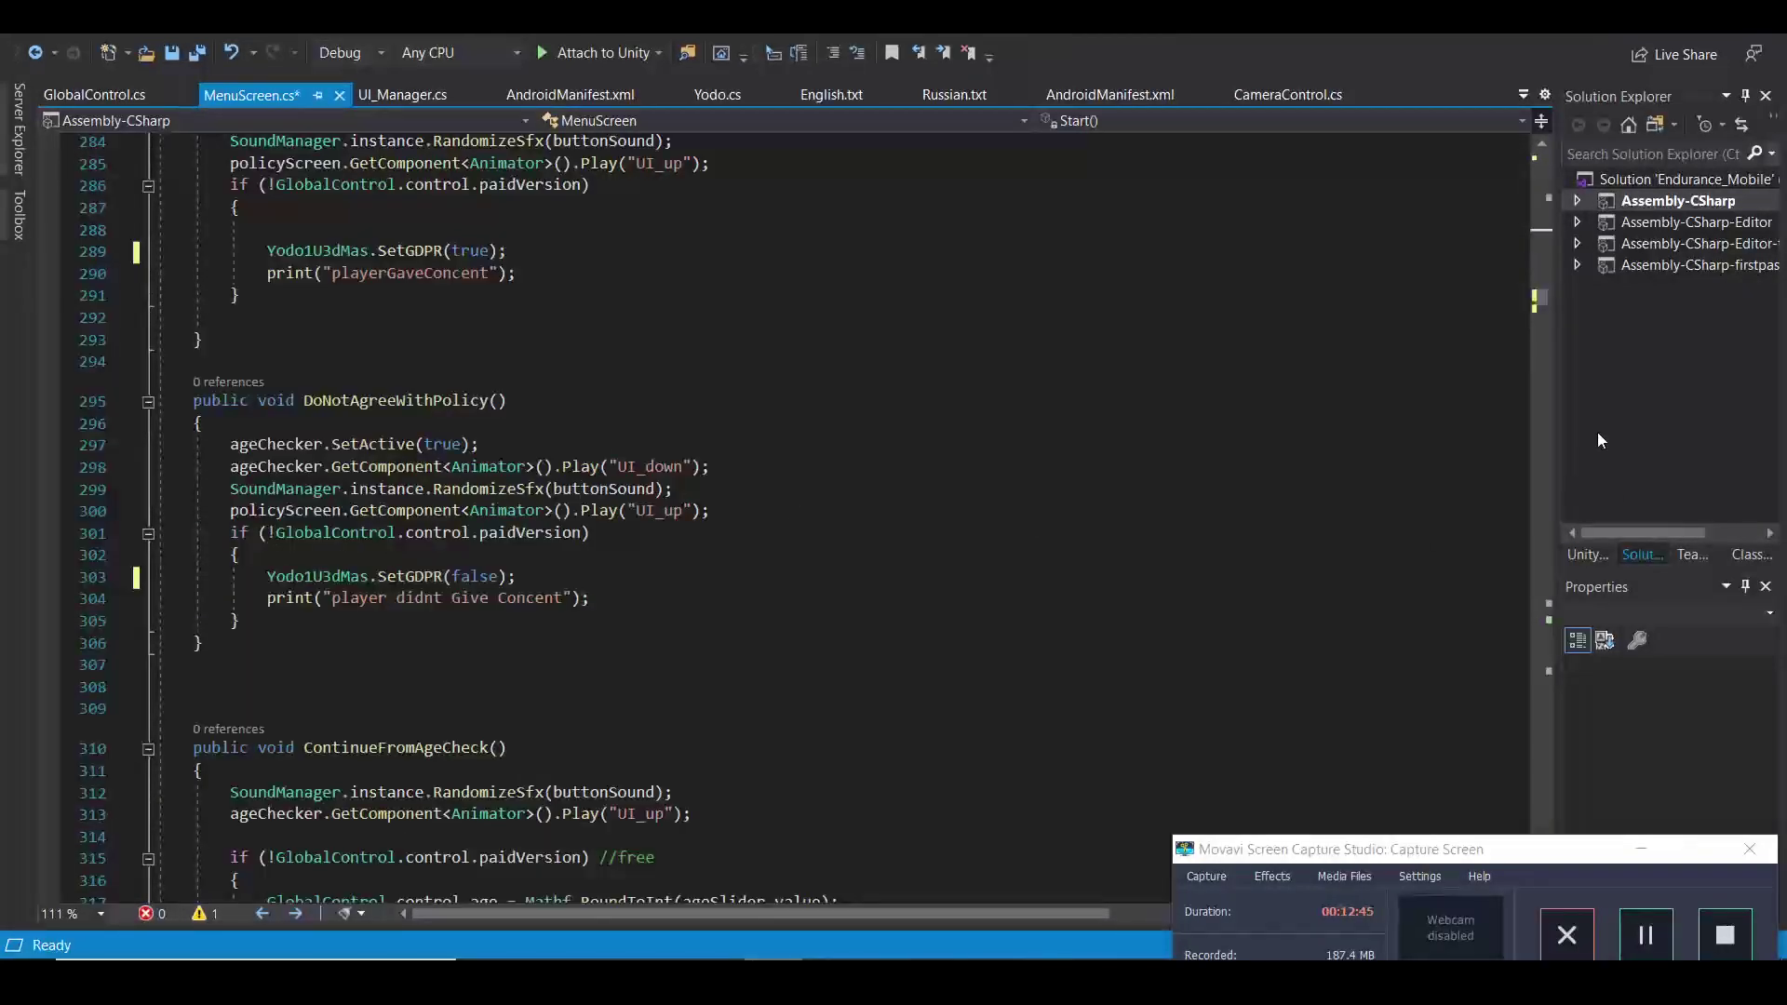
drag(1539, 300, 1542, 125)
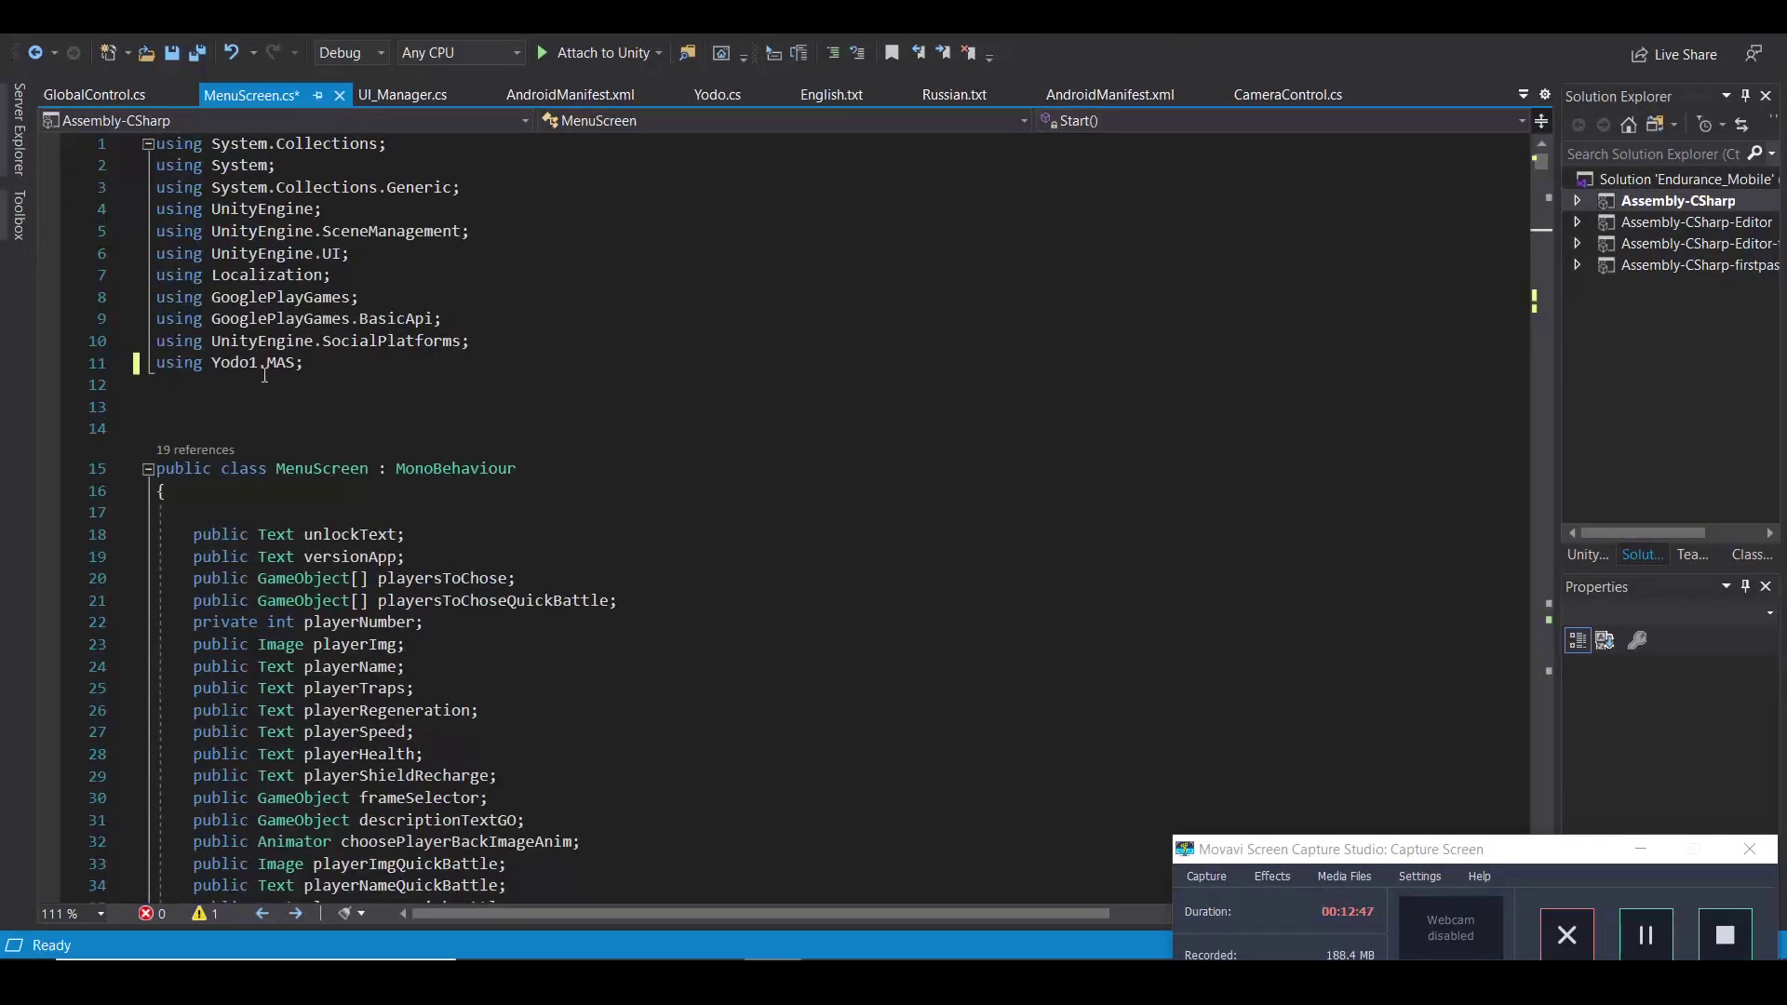
drag(324, 371, 150, 364)
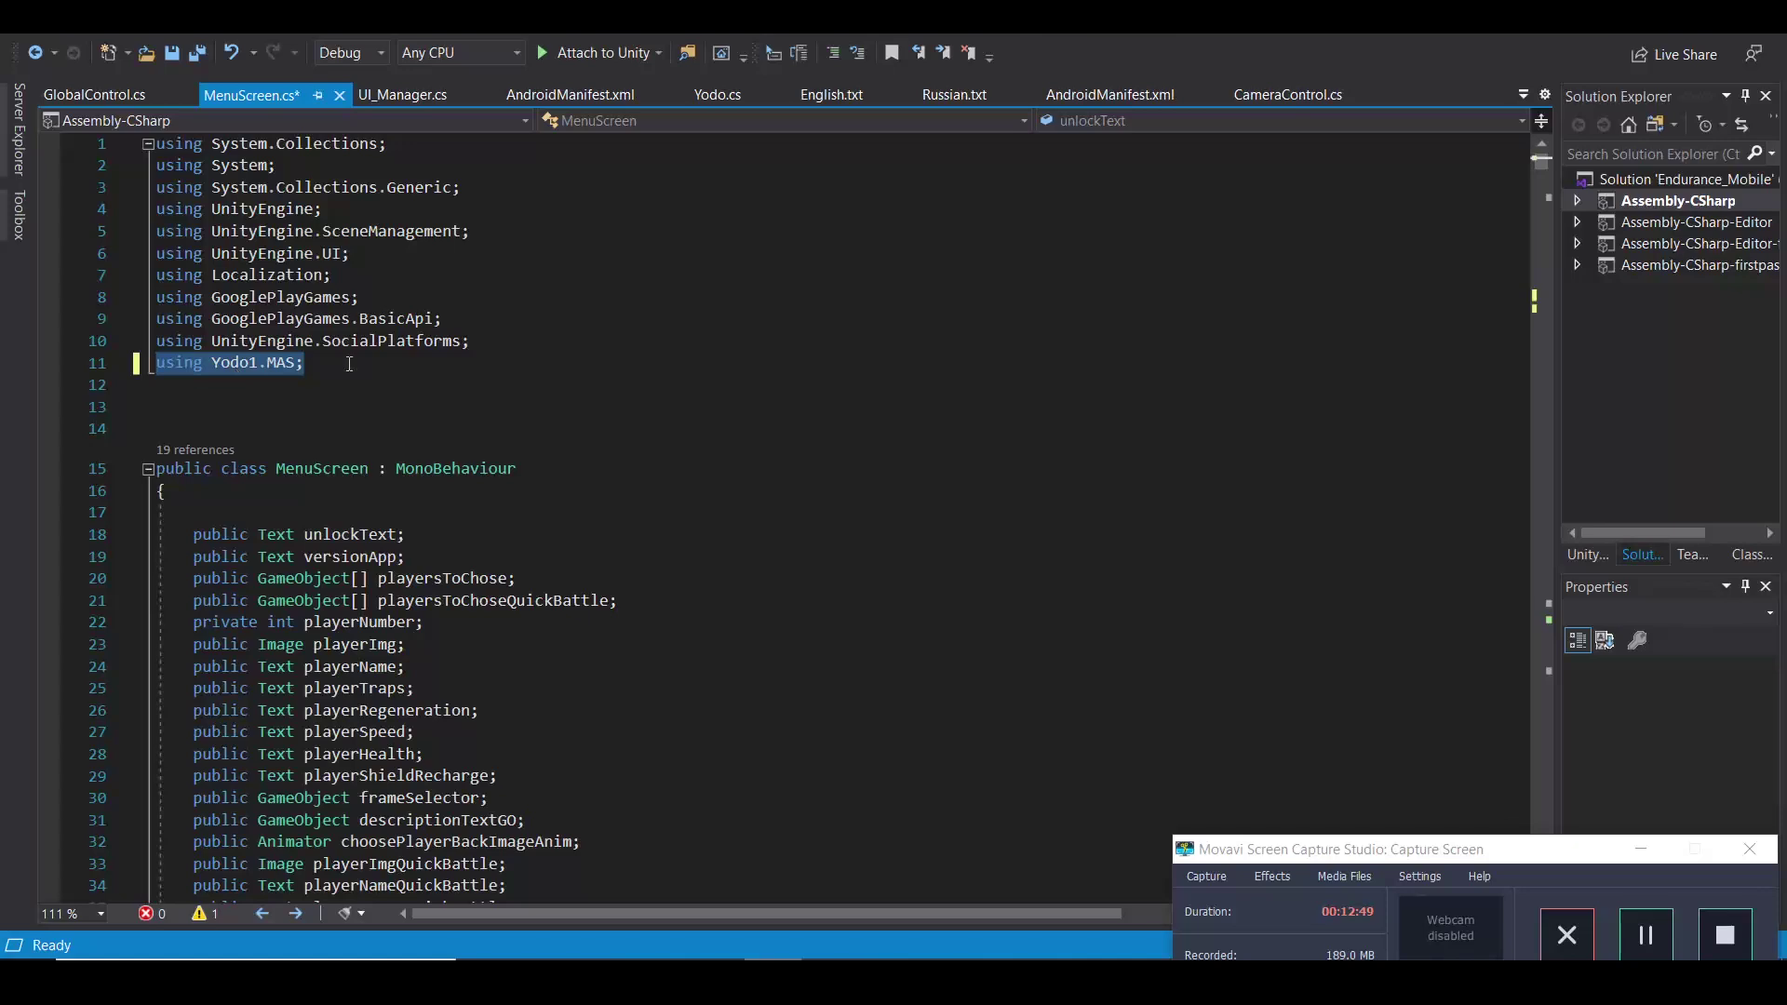